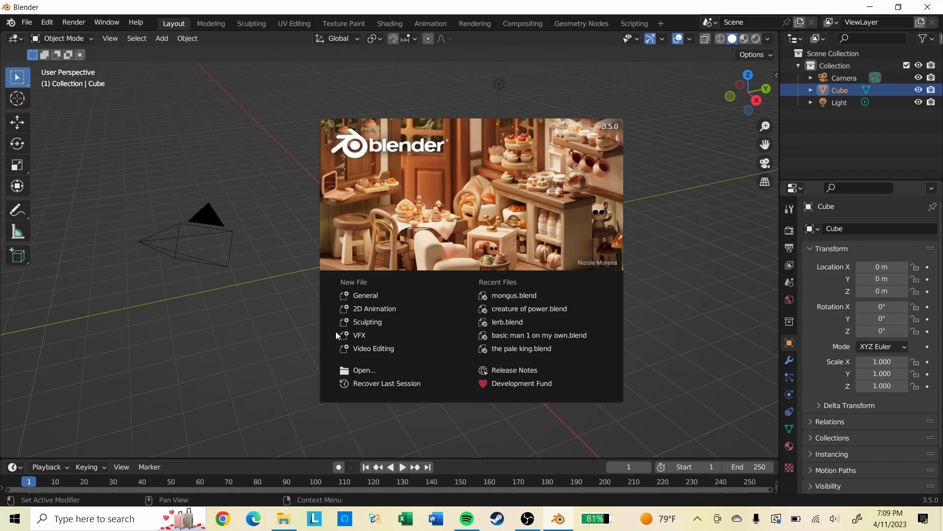
Step: Start a new General scene and select its light and camera in the 3D view
{"action": "left_click", "coordinate": [351, 296]}
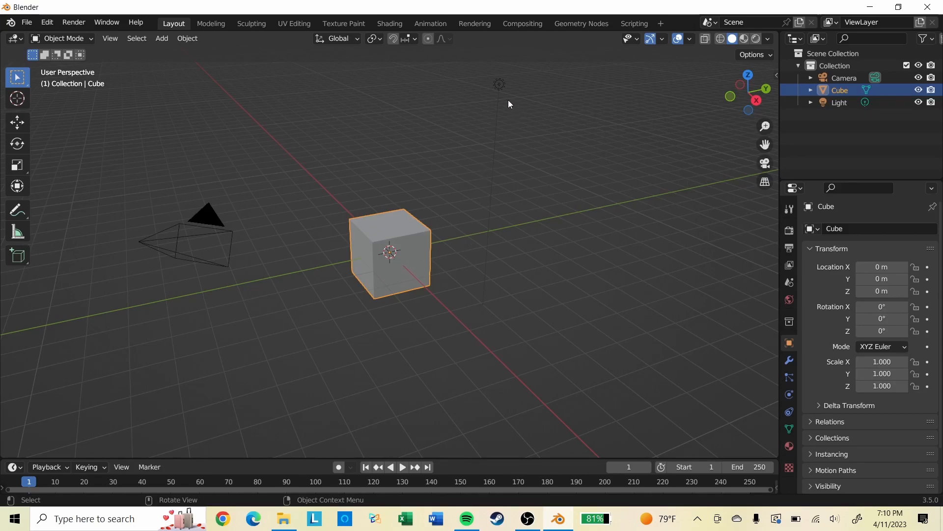
{"action": "left_click", "coordinate": [499, 85]}
{"action": "left_click", "coordinate": [209, 255]}
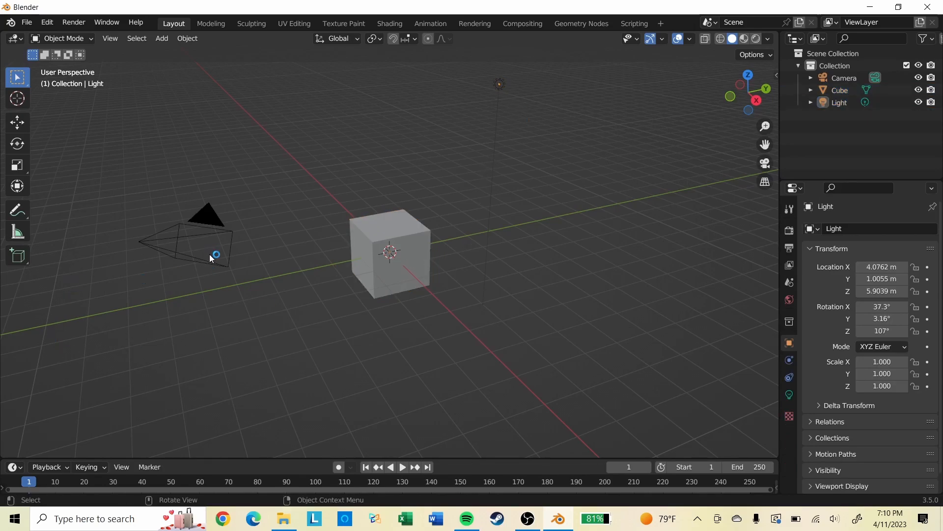
{"action": "left_click", "coordinate": [212, 213]}
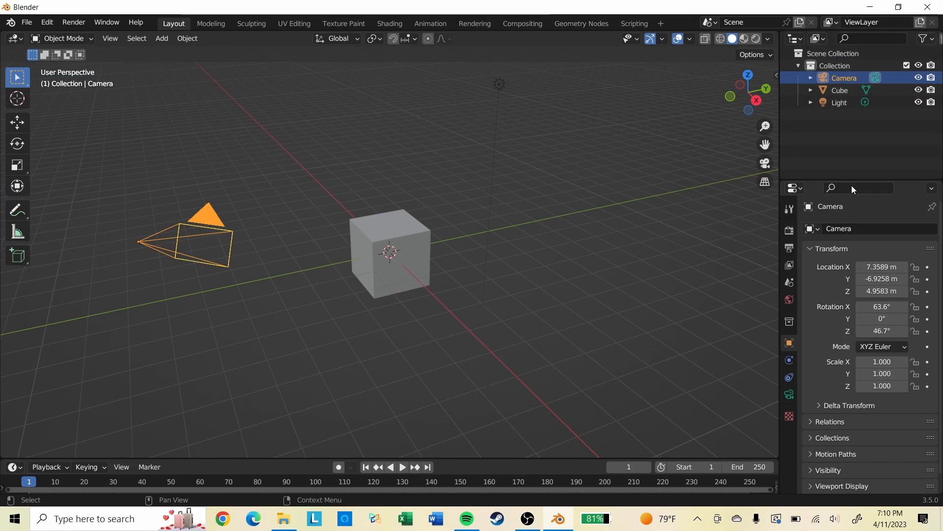
Step: Examine the scene hierarchy by selecting the cube, light, collection and camera entries in the Outliner
{"action": "left_click", "coordinate": [841, 90]}
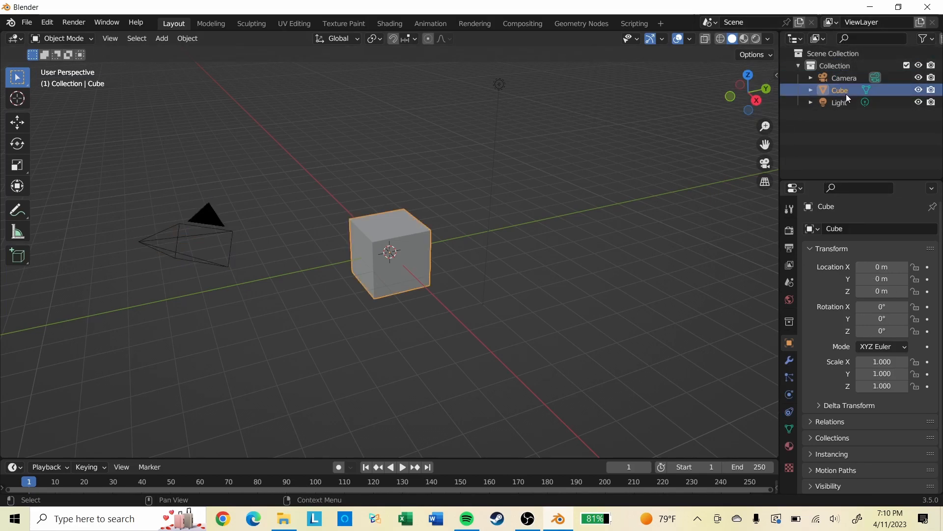
{"action": "left_click", "coordinate": [843, 103]}
{"action": "left_click", "coordinate": [841, 65]}
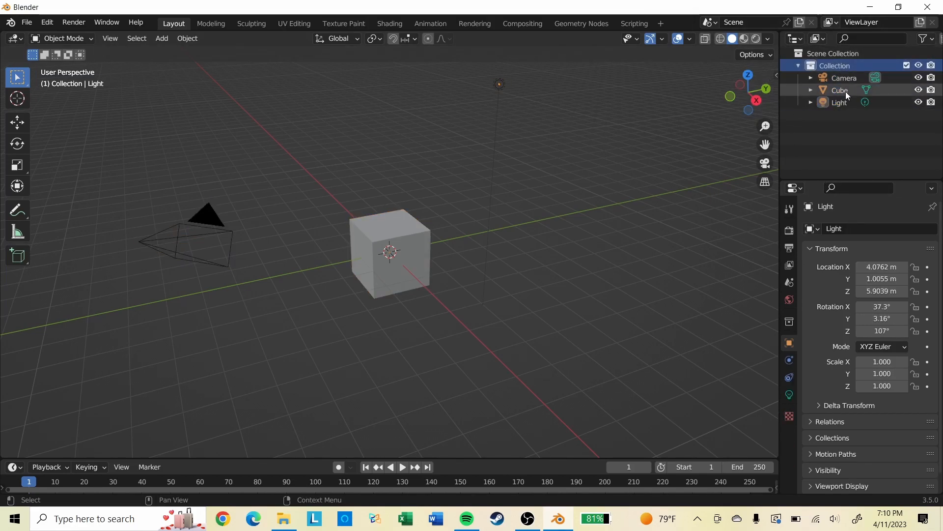
{"action": "left_click", "coordinate": [845, 91]}
{"action": "left_click", "coordinate": [846, 80]}
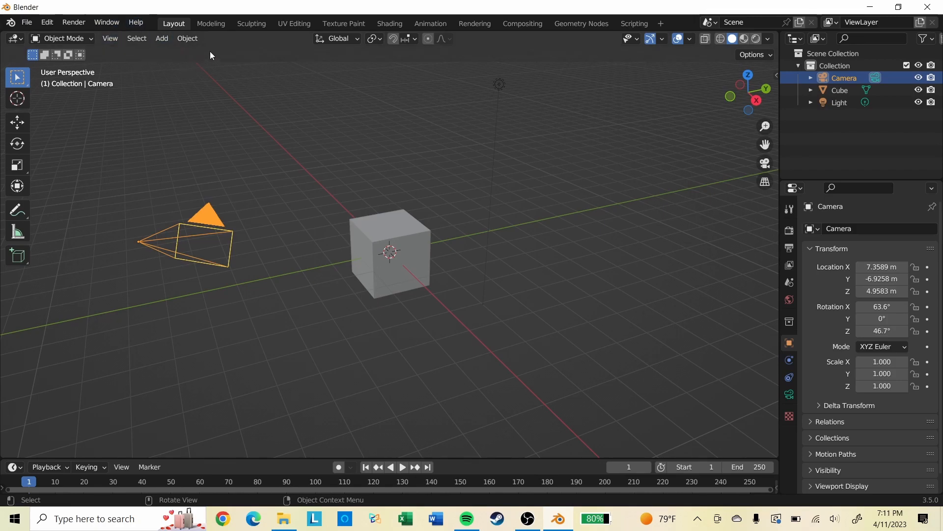
Step: Look through the Modeling, Sculpting, UV Editing, Texture Paint, Shading and Animation workspaces, and return to Layout
{"action": "left_click", "coordinate": [214, 24]}
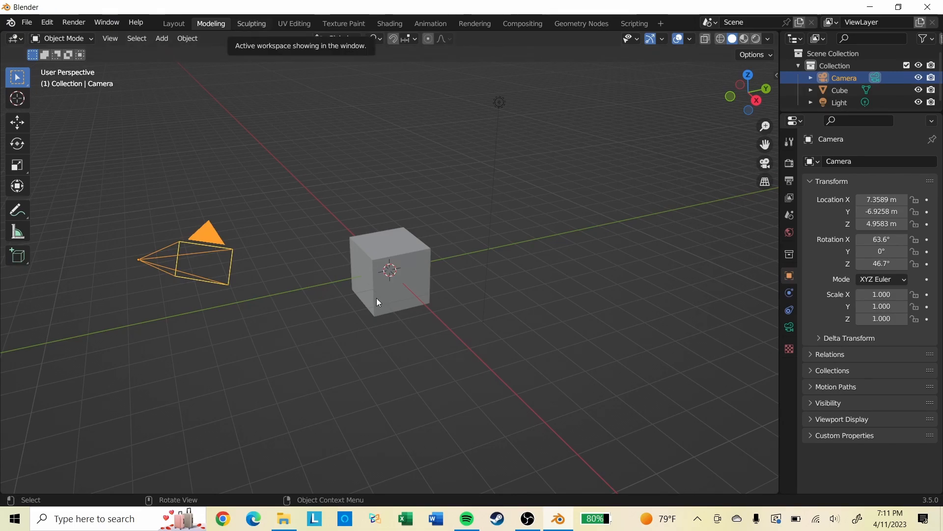
{"action": "left_click", "coordinate": [253, 23]}
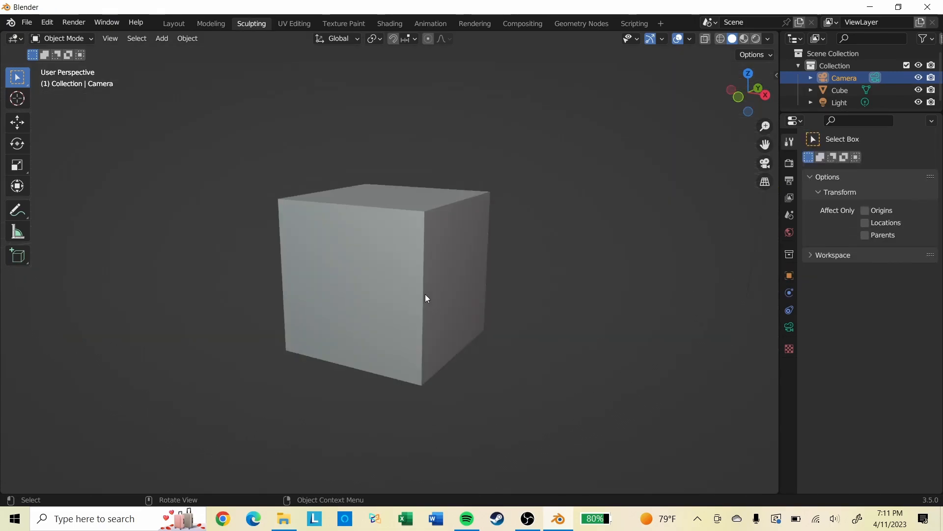
{"action": "scroll", "coordinate": [431, 234], "scroll_direction": "down", "scroll_amount": 5}
{"action": "middle_click_drag", "start_coordinate": [426, 244], "coordinate": [388, 246]}
{"action": "left_click", "coordinate": [296, 23]}
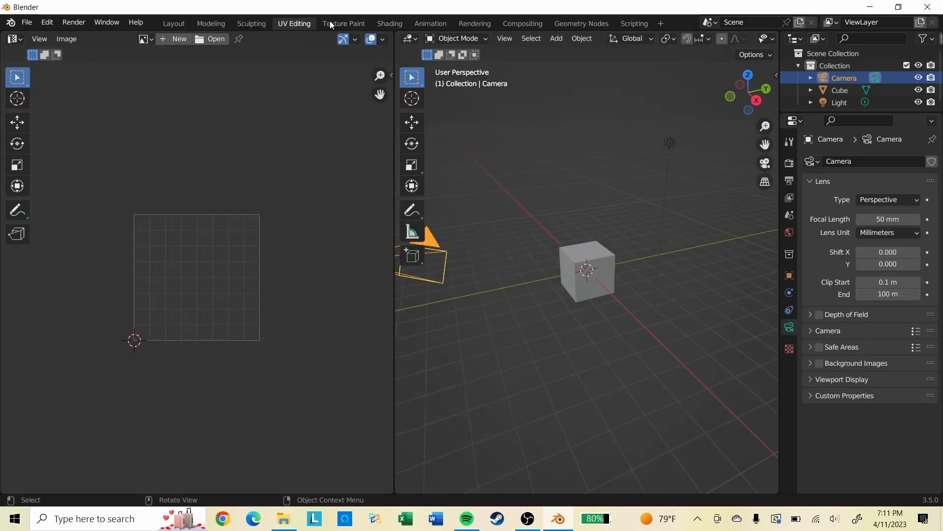
{"action": "left_click", "coordinate": [344, 24]}
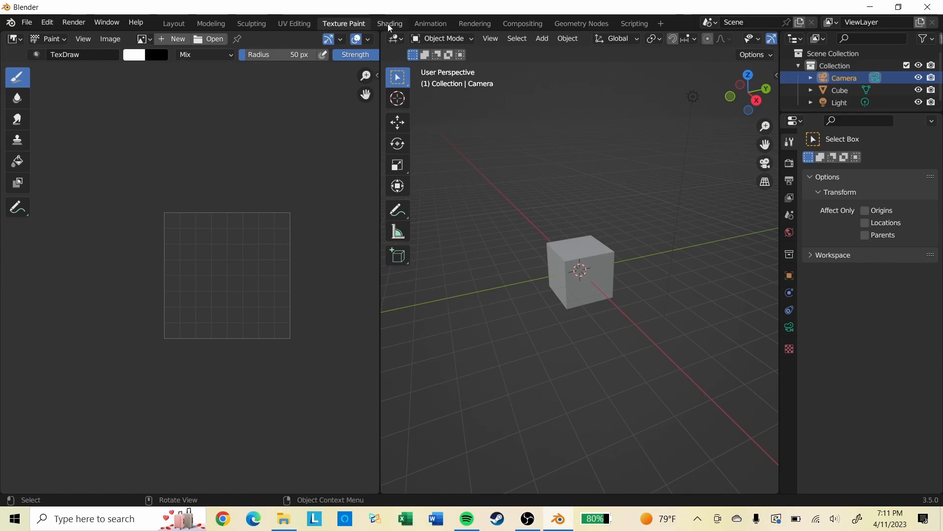
{"action": "left_click", "coordinate": [387, 23]}
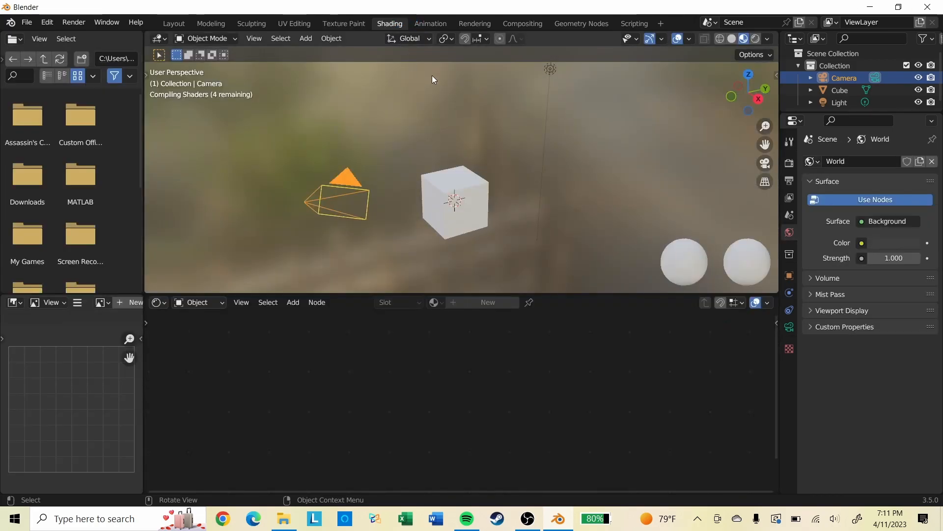
{"action": "left_click", "coordinate": [429, 20]}
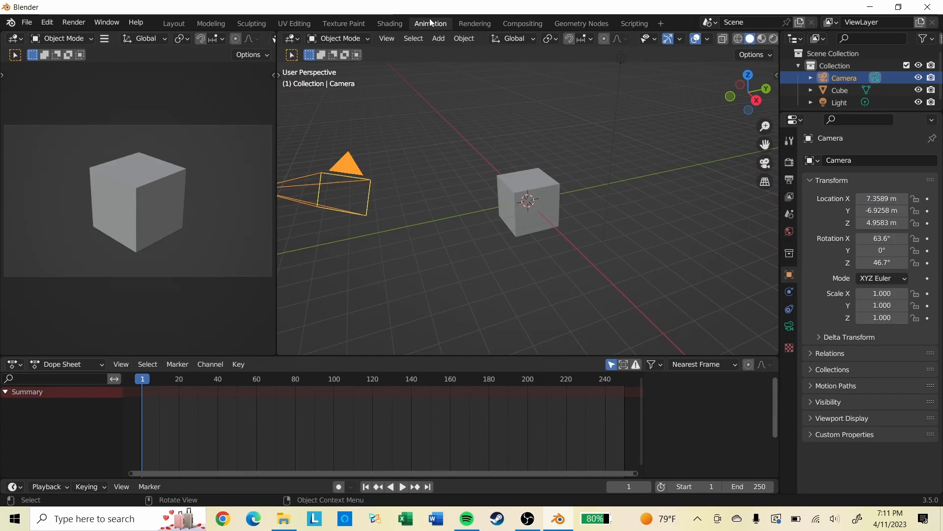
{"action": "left_click", "coordinate": [170, 24]}
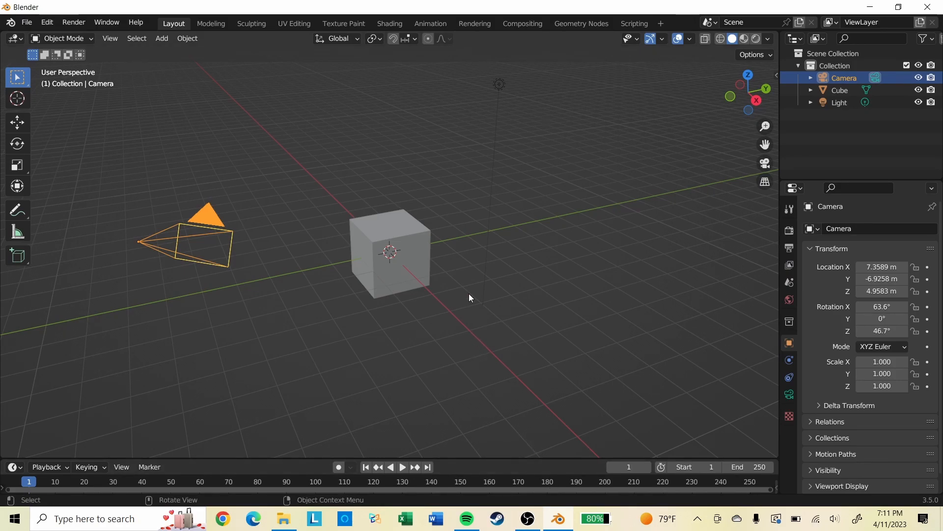
Step: Select the cube, camera and light one after another in the 3D view, ending with the cube selected
{"action": "scroll", "coordinate": [533, 252], "scroll_direction": "down", "scroll_amount": 2}
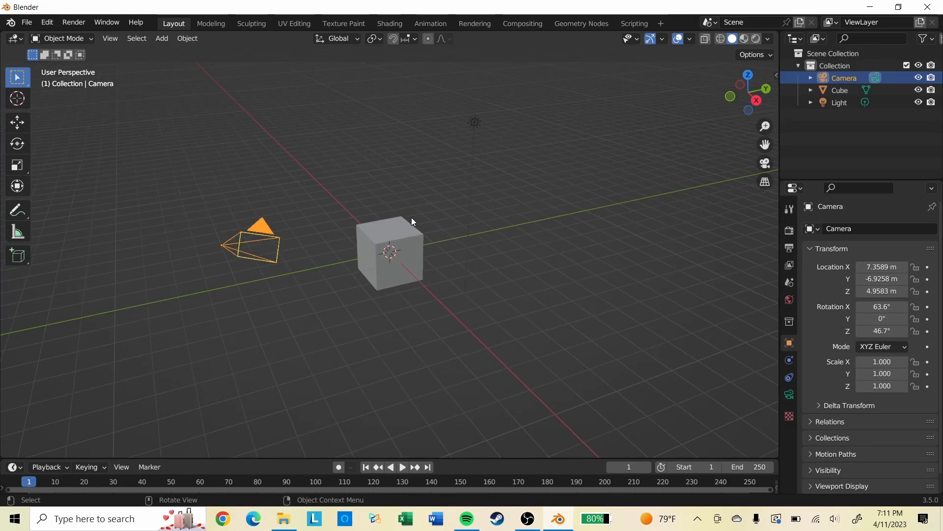
{"action": "left_click", "coordinate": [397, 240]}
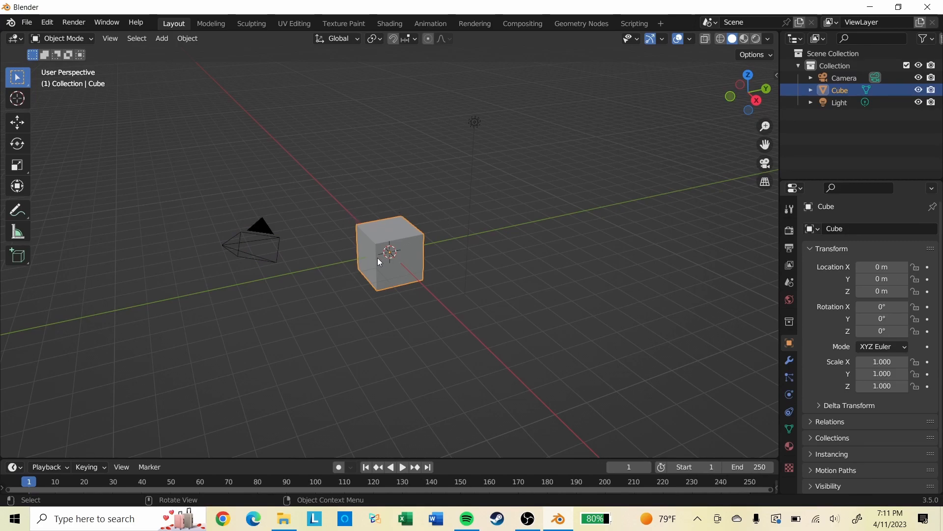
{"action": "left_click", "coordinate": [252, 235]}
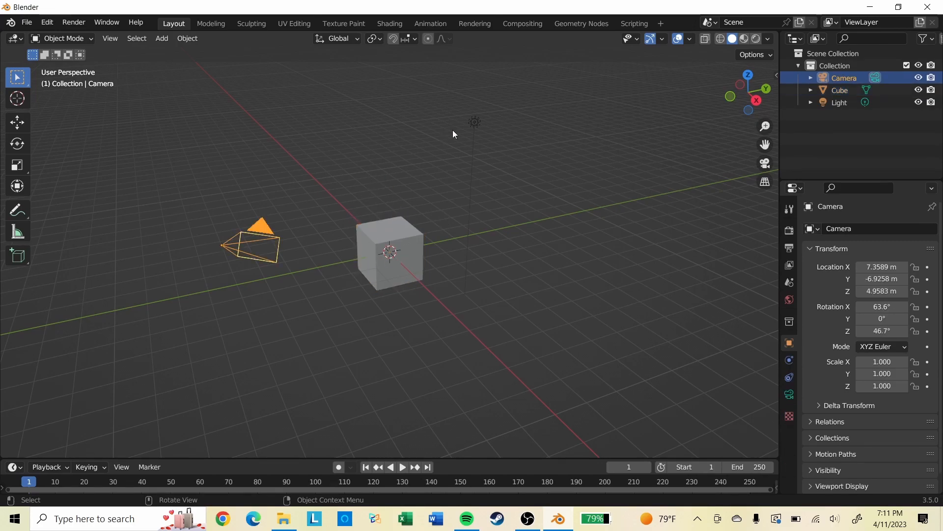
{"action": "left_click", "coordinate": [475, 123]}
{"action": "left_click", "coordinate": [397, 274]}
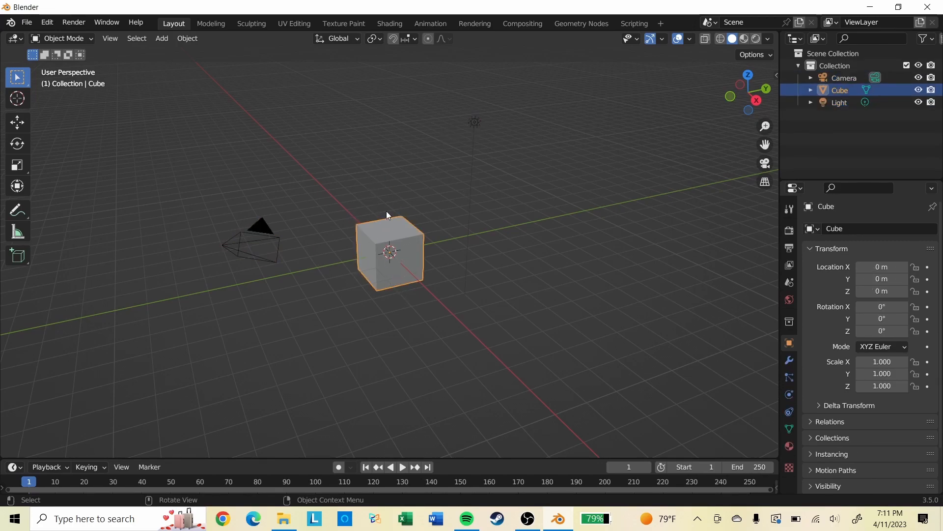
Step: Try moving the cube freely away from the world origin, restoring its original position after each attempt
{"action": "middle_click_drag", "start_coordinate": [535, 199], "coordinate": [396, 234]}
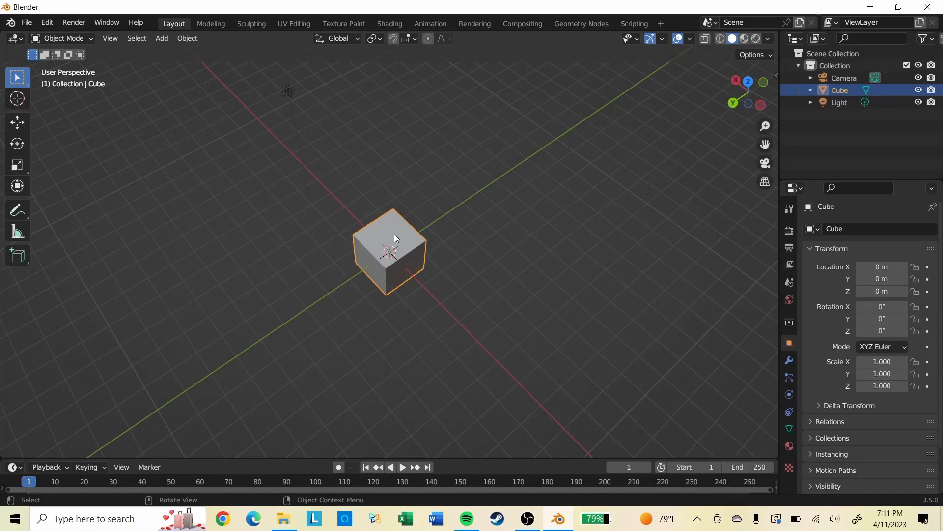
{"action": "middle_click_drag", "start_coordinate": [412, 178], "coordinate": [436, 249]}
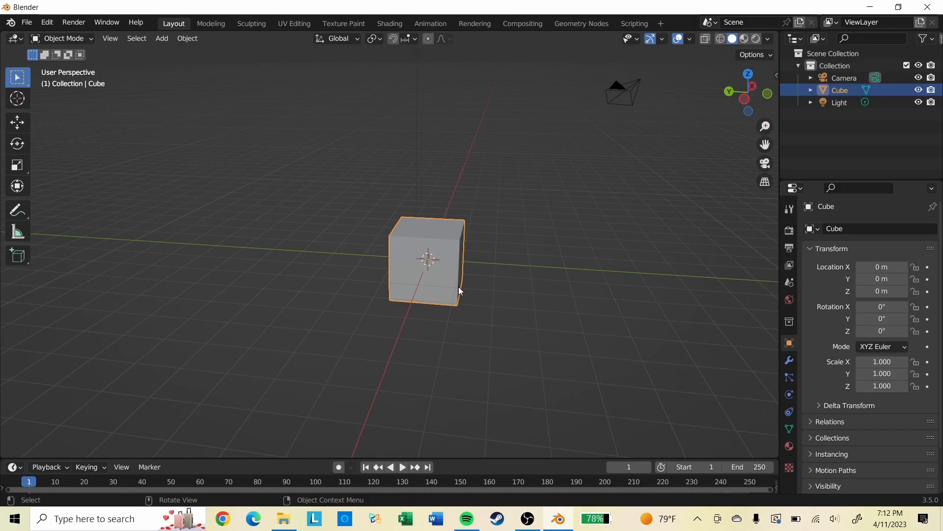
{"action": "left_click_drag", "start_coordinate": [458, 286], "coordinate": [561, 376]}
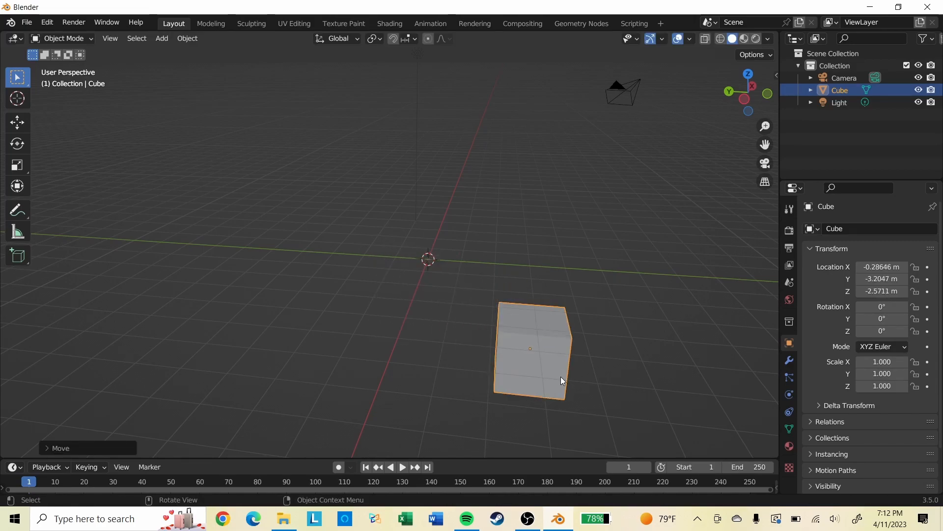
{"action": "key", "text": "ctrl+z"}
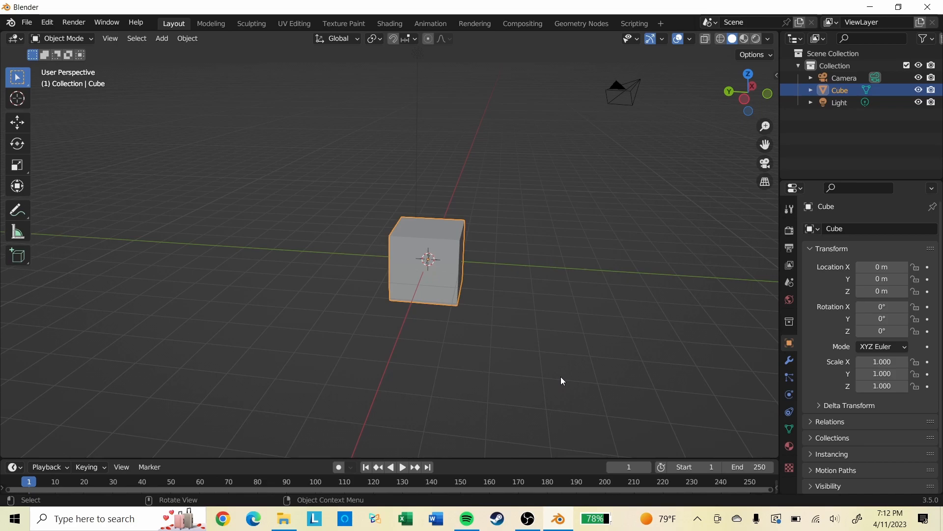
{"action": "key", "text": "g"}
{"action": "right_click", "coordinate": [775, 301]}
{"action": "key", "text": "g"}
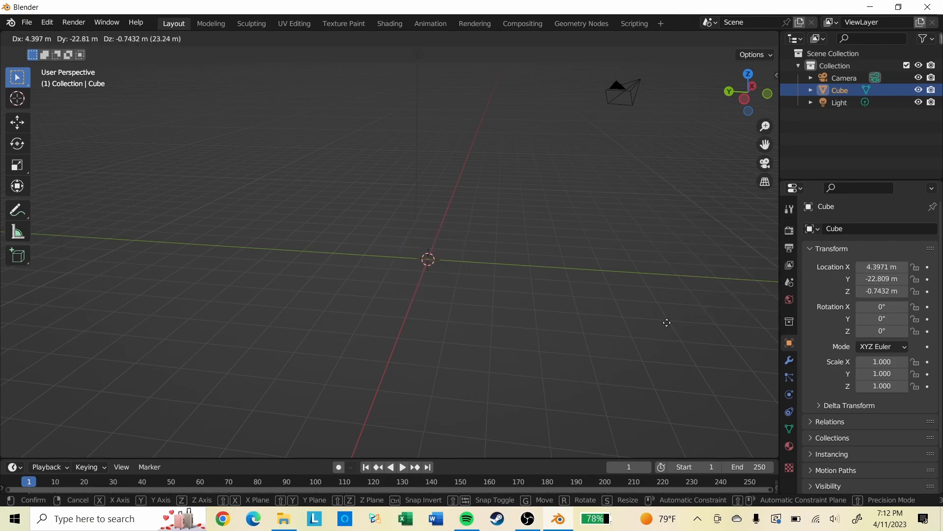
{"action": "right_click", "coordinate": [660, 284]}
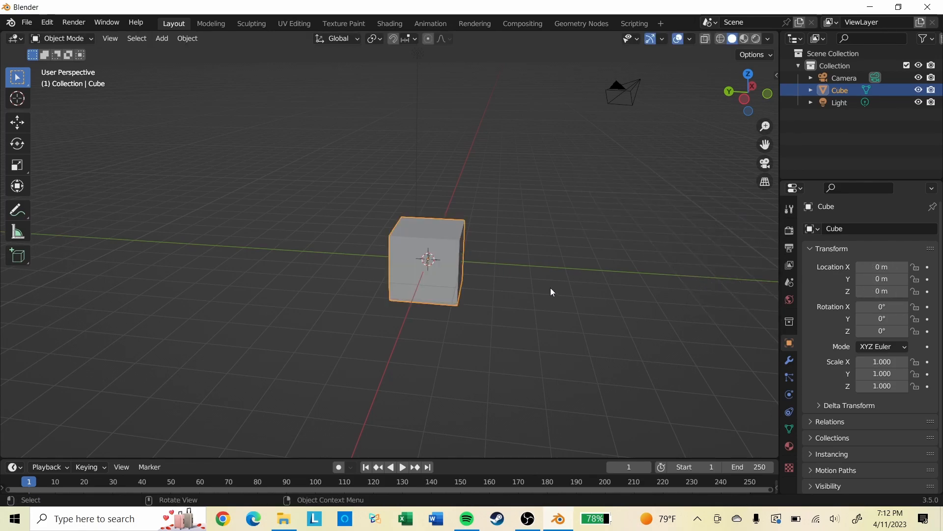
Step: Try rotating the cube freely, clear its rotation, and cancel a second free rotation
{"action": "middle_click_drag", "start_coordinate": [535, 287], "coordinate": [583, 288]}
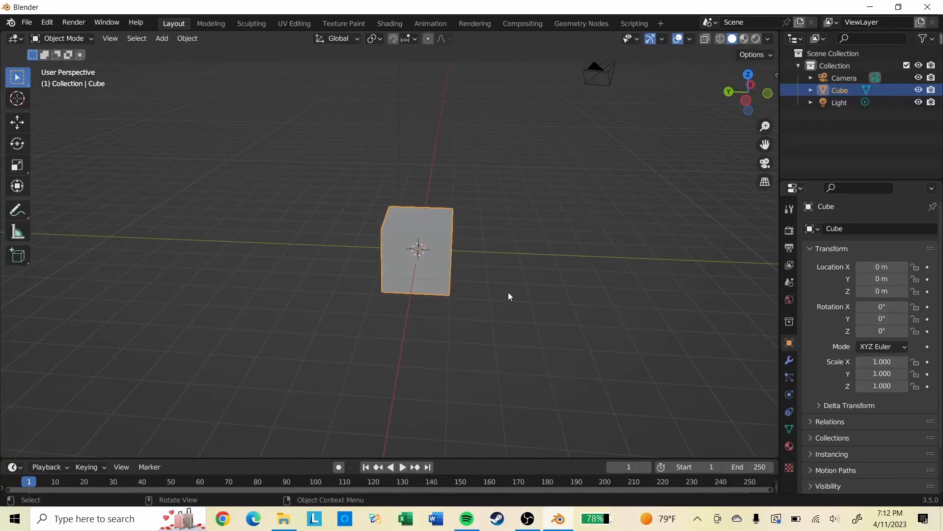
{"action": "key", "text": "r"}
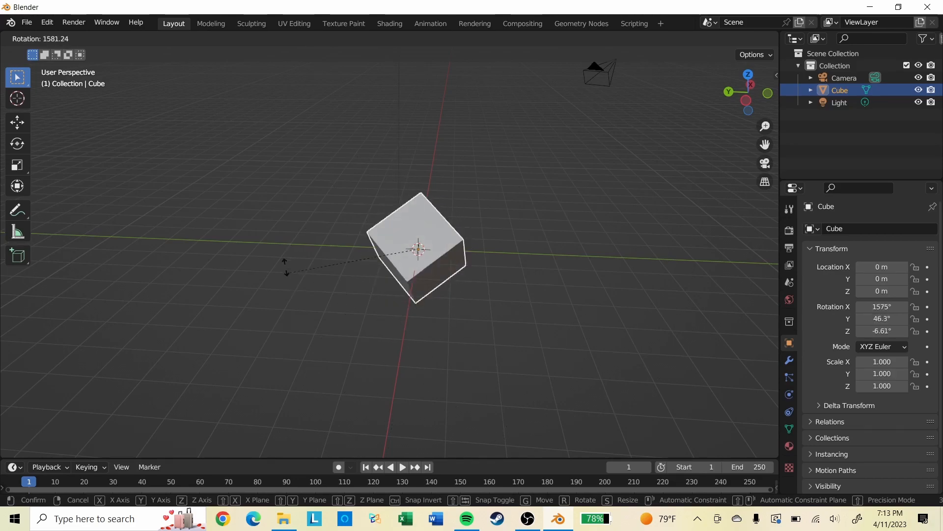
{"action": "left_click", "coordinate": [338, 196]}
{"action": "key", "text": "alt+r"}
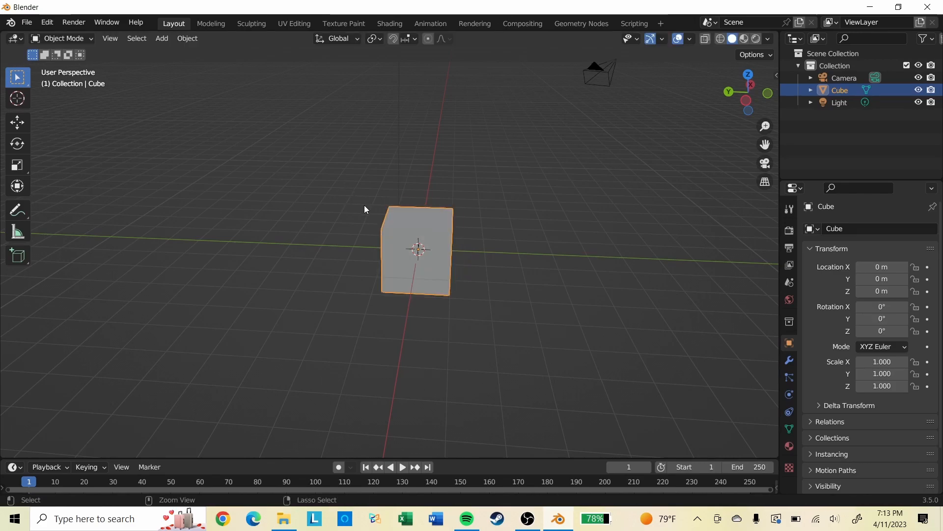
{"action": "key", "text": "r"}
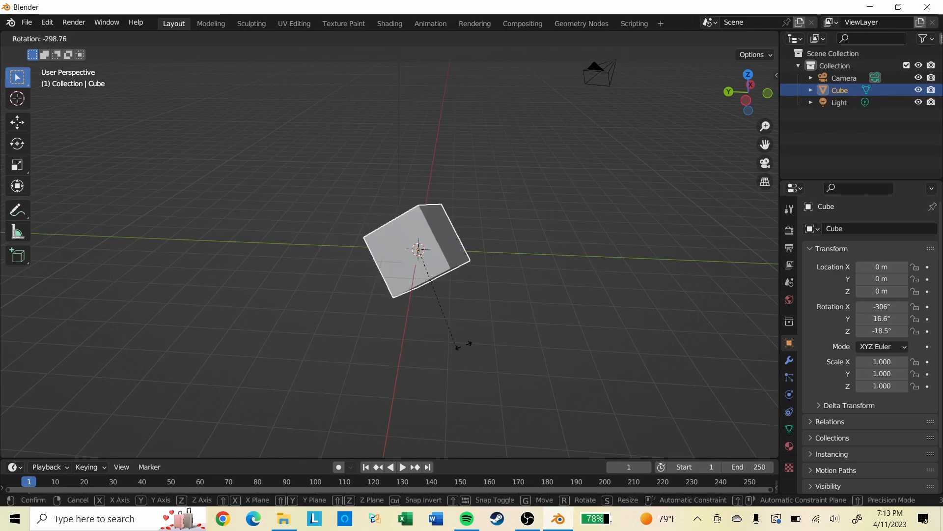
{"action": "key", "text": "Escape"}
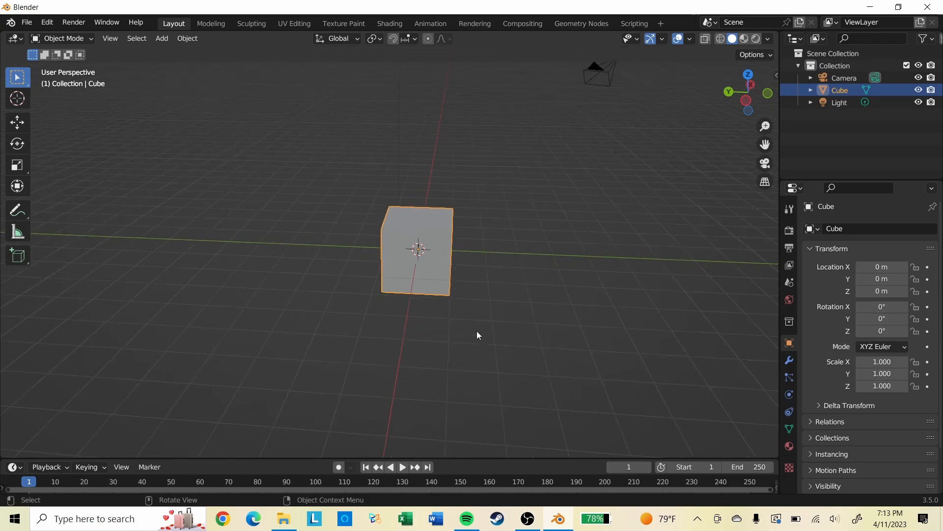
Step: Try scaling the cube uniformly to about 1.4 and undo the resize
{"action": "middle_click_drag", "start_coordinate": [477, 331], "coordinate": [451, 325]}
{"action": "key", "text": "s"}
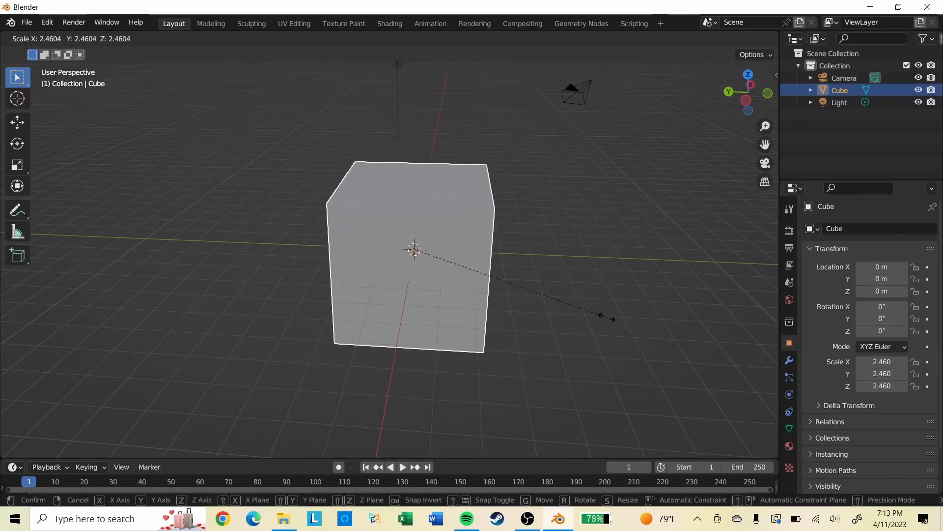
{"action": "key", "text": "Escape"}
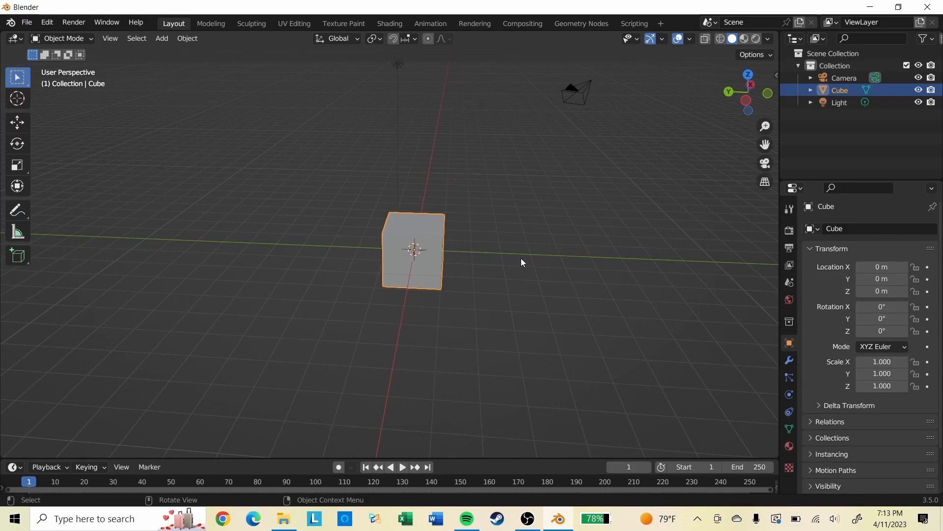
{"action": "key", "text": "g"}
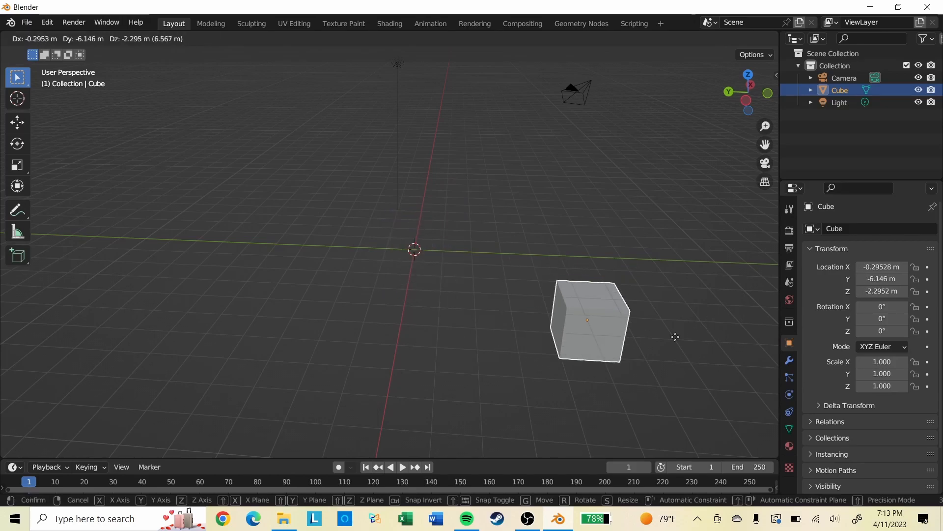
{"action": "key", "text": "Escape"}
{"action": "key", "text": "s"}
{"action": "left_click", "coordinate": [718, 358]}
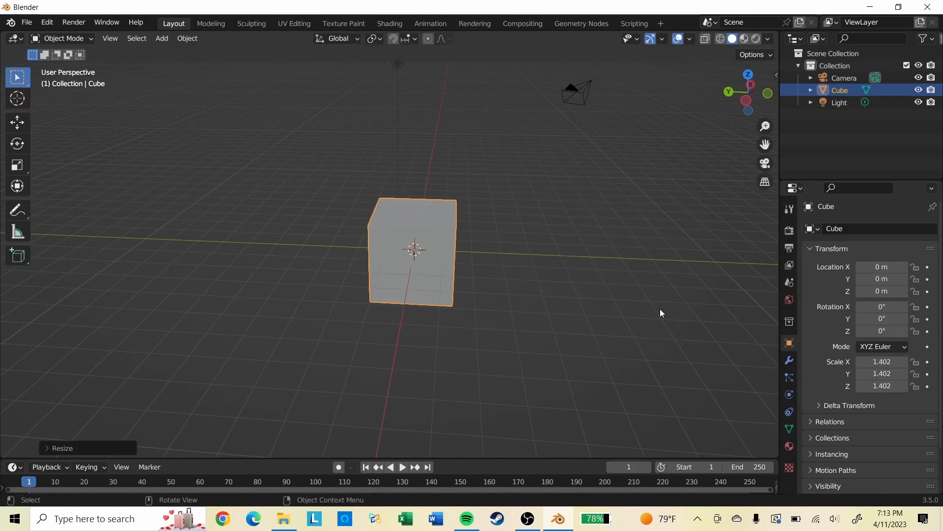
{"action": "key", "text": "ctrl+z"}
Step: Try moving the cube along the global X, Y and Z axes in turn, and cancel the move
{"action": "scroll", "coordinate": [558, 318], "scroll_direction": "down", "scroll_amount": 1}
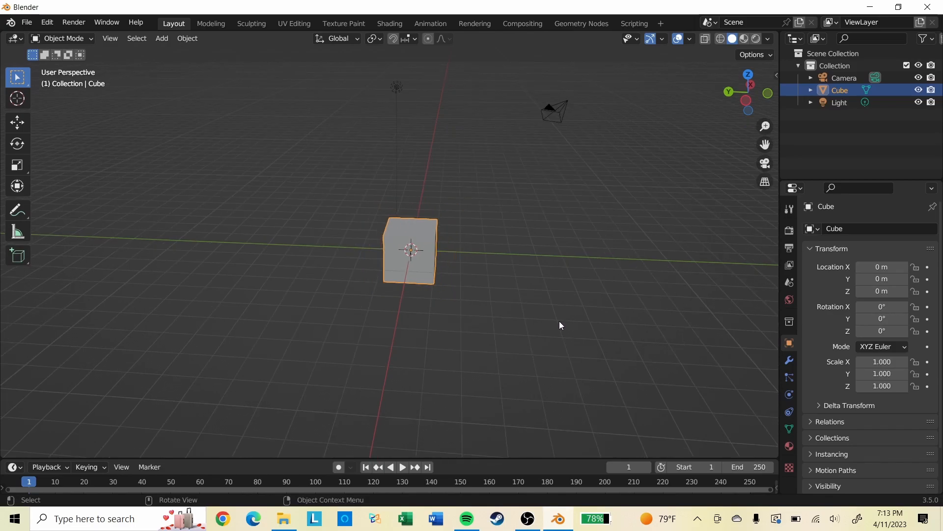
{"action": "middle_click_drag", "start_coordinate": [581, 311], "coordinate": [410, 266]}
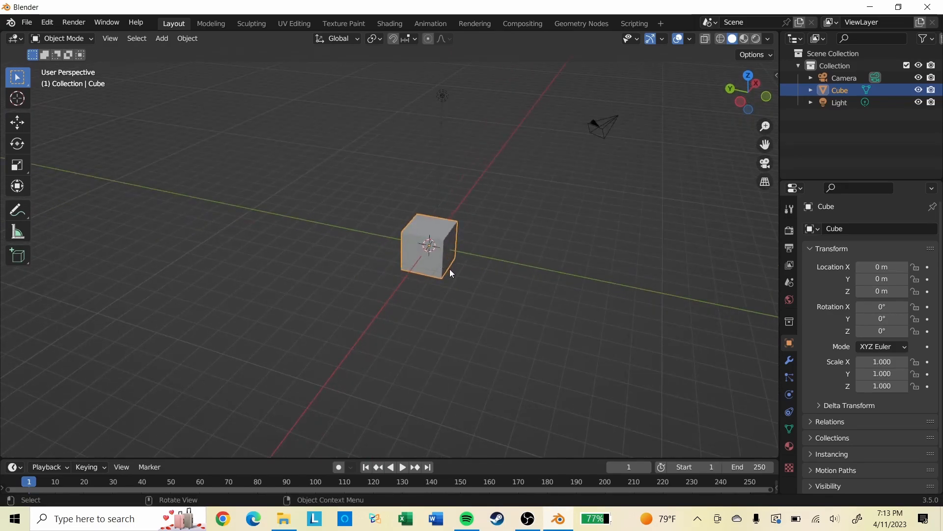
{"action": "key", "text": "g"}
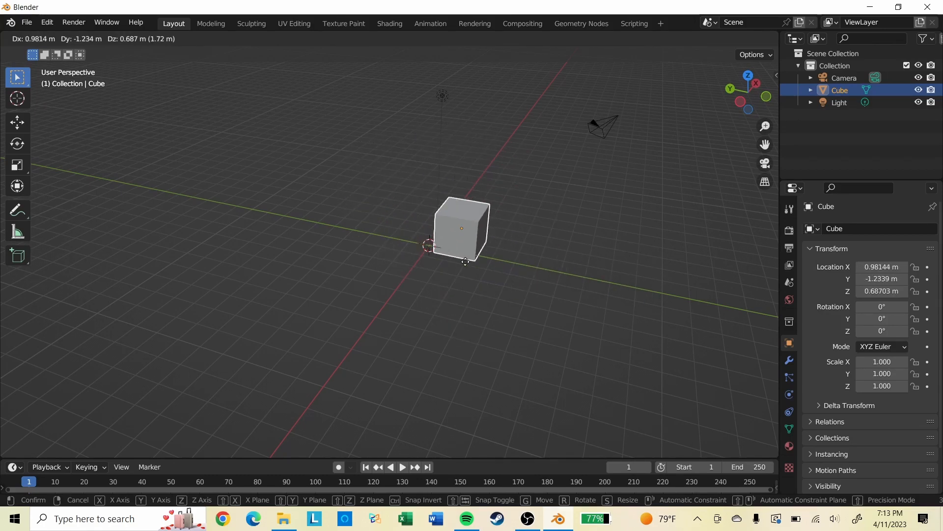
{"action": "key", "text": "x"}
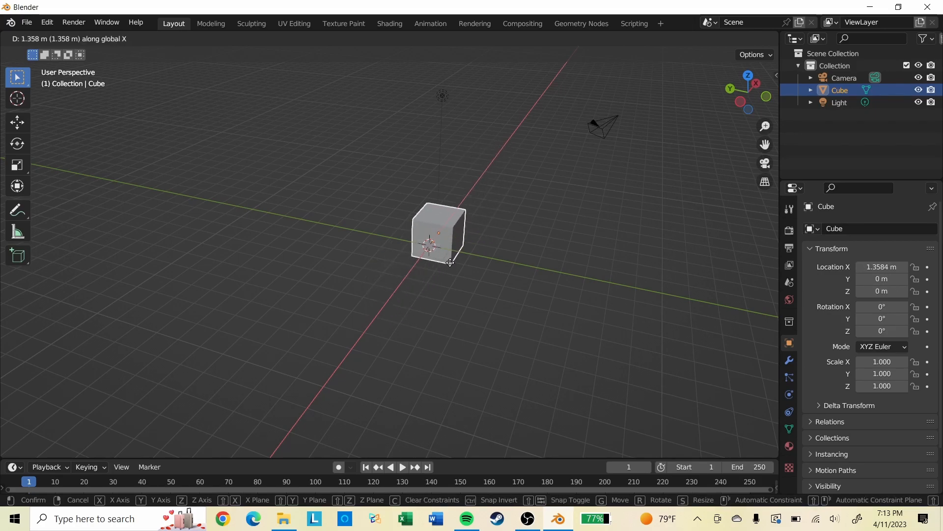
{"action": "key", "text": "y"}
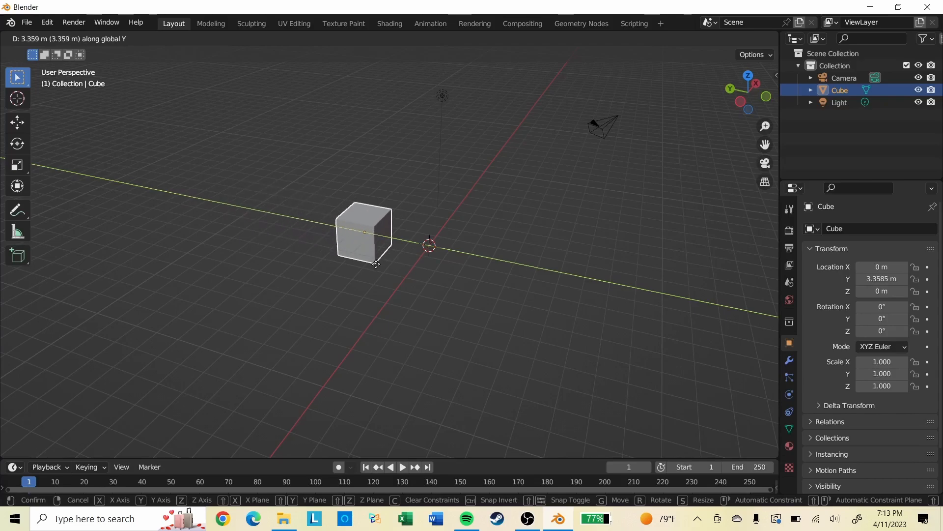
{"action": "key", "text": "z"}
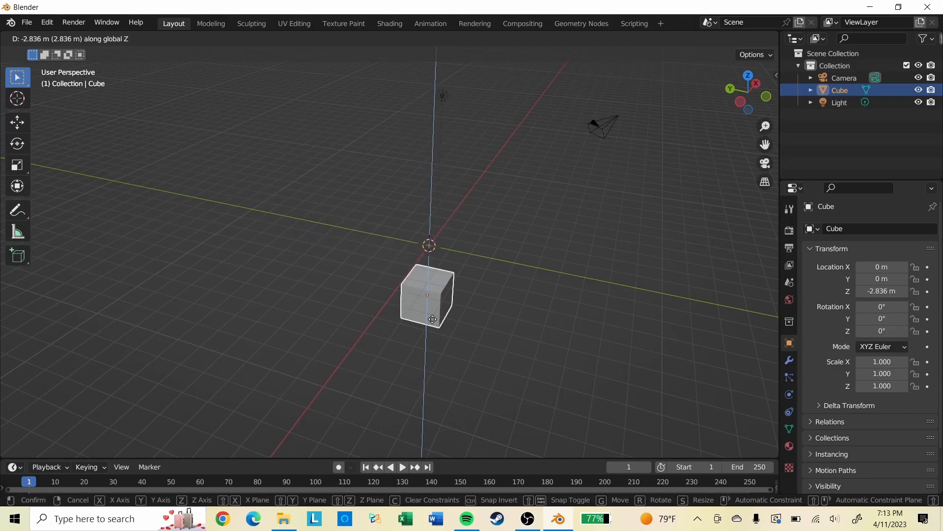
{"action": "right_click", "coordinate": [395, 262]}
Step: Try rotating the cube around the global Z, X and Y axes in turn, and cancel the rotation
{"action": "key", "text": "r"}
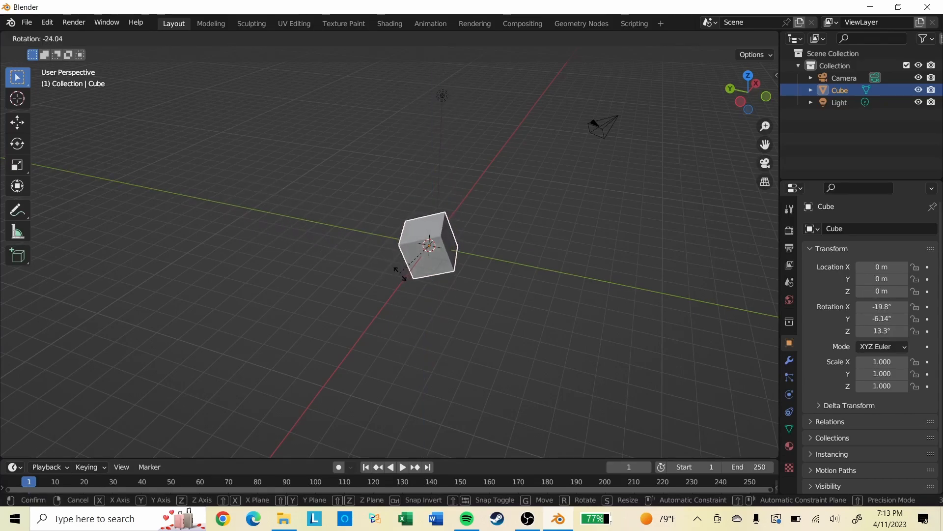
{"action": "key", "text": "z"}
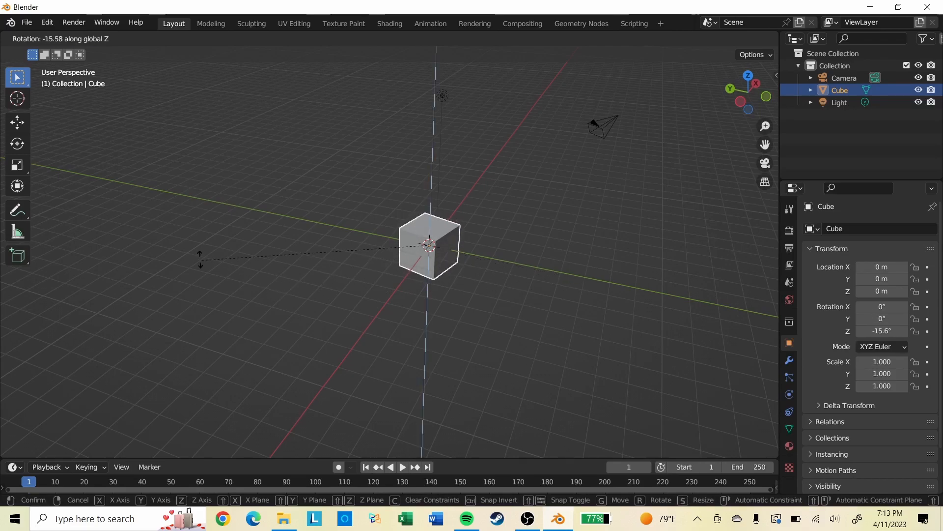
{"action": "key", "text": "x"}
{"action": "key", "text": "y"}
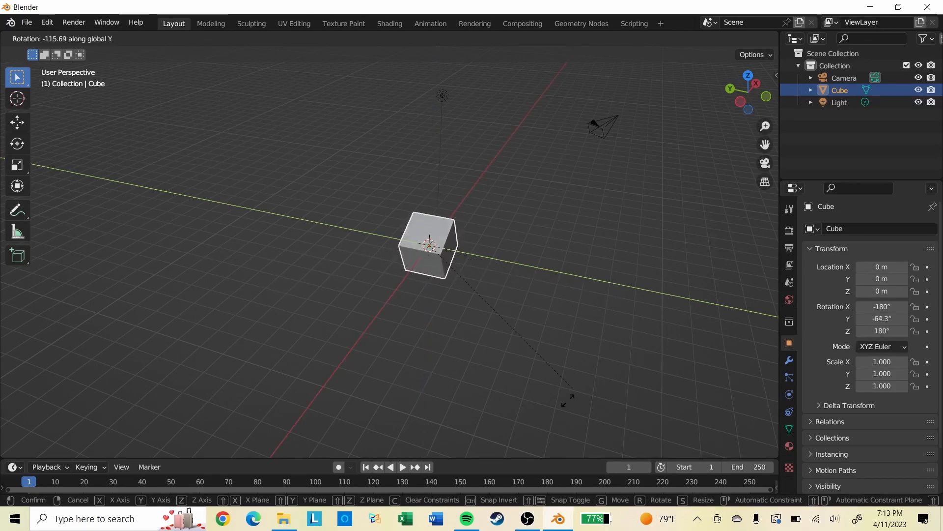
{"action": "key", "text": "Escape"}
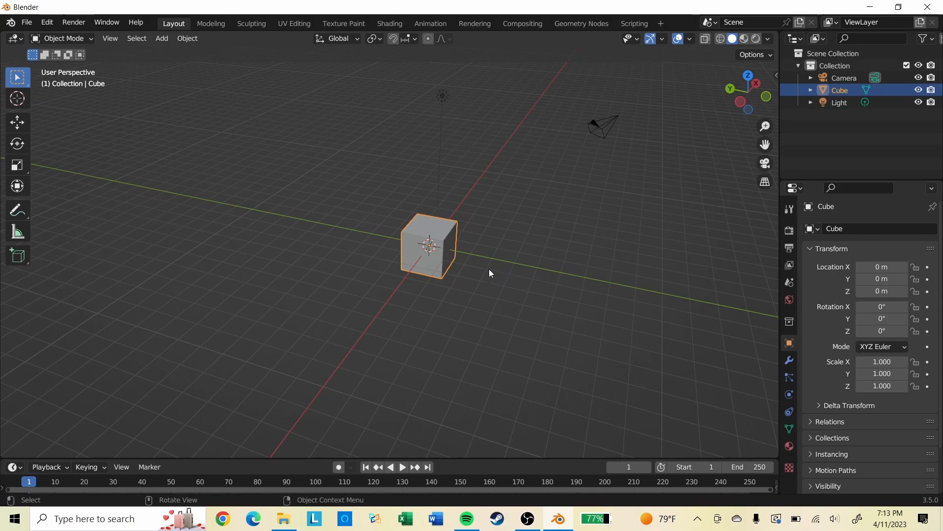
Step: Try scaling the cube along the Z axis only, and cancel the scaling
{"action": "key", "text": "z"}
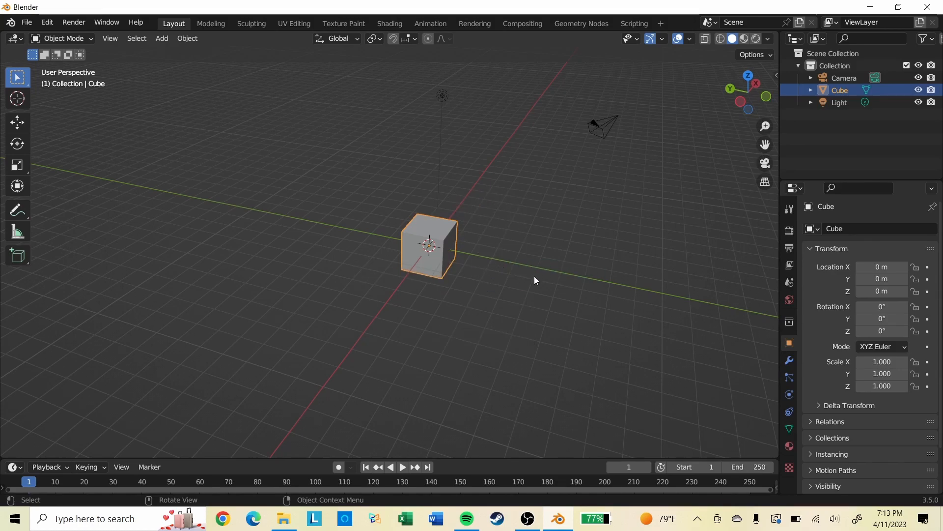
{"action": "key", "text": "s"}
{"action": "key", "text": "z"}
{"action": "key", "text": "Escape"}
Step: View the cube from the top, front and right in orthographic projection, and return to an angled perspective view
{"action": "middle_click_drag", "start_coordinate": [517, 318], "coordinate": [563, 326]}
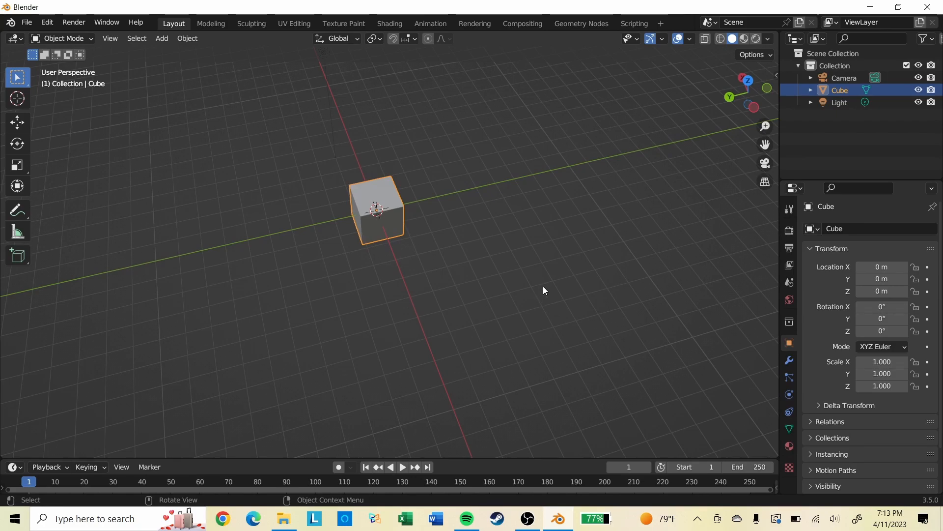
{"action": "middle_click_drag", "start_coordinate": [548, 299], "coordinate": [447, 198]}
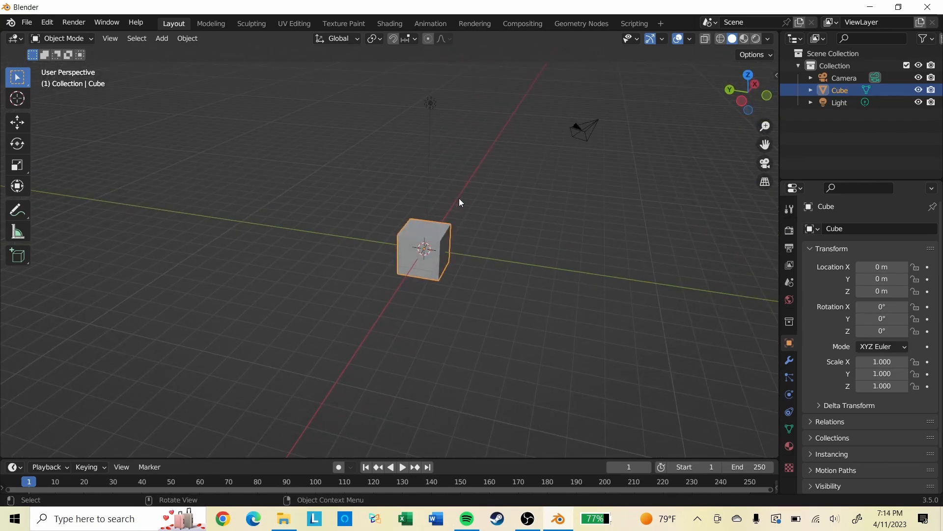
{"action": "key", "text": "KP_7"}
{"action": "key", "text": "KP_1"}
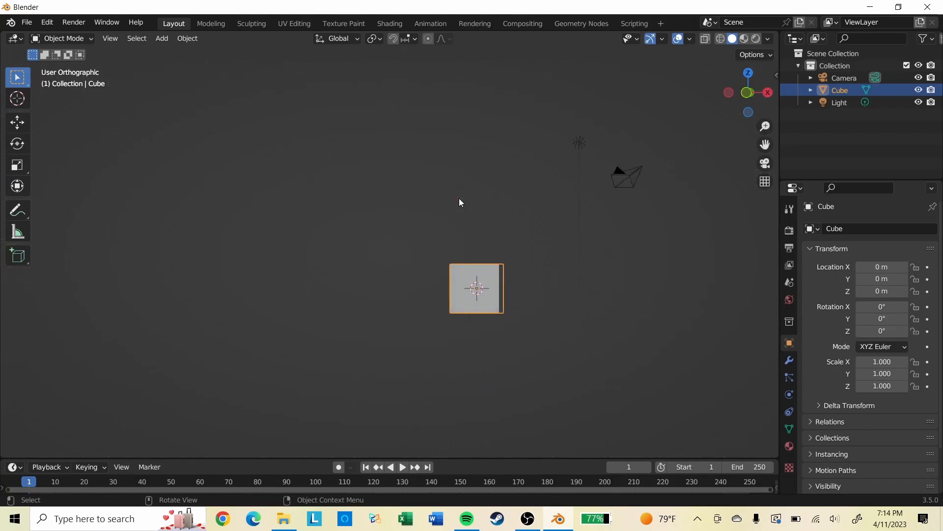
{"action": "key", "text": "KP_3"}
{"action": "middle_click_drag", "start_coordinate": [477, 188], "coordinate": [482, 221]}
{"action": "key", "text": "KP_5"}
{"action": "key", "text": "KP_1"}
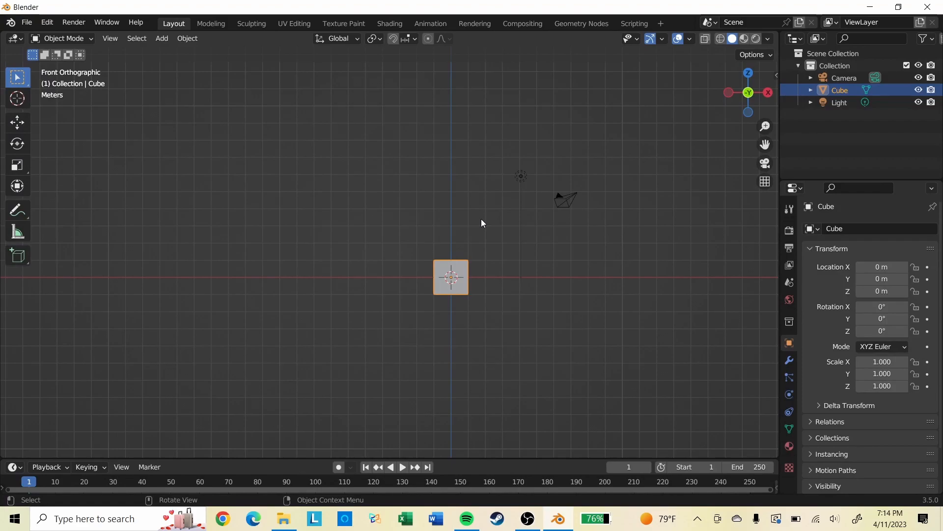
{"action": "key", "text": "KP_3"}
{"action": "key", "text": "KP_7"}
{"action": "middle_click_drag", "start_coordinate": [481, 220], "coordinate": [511, 254]}
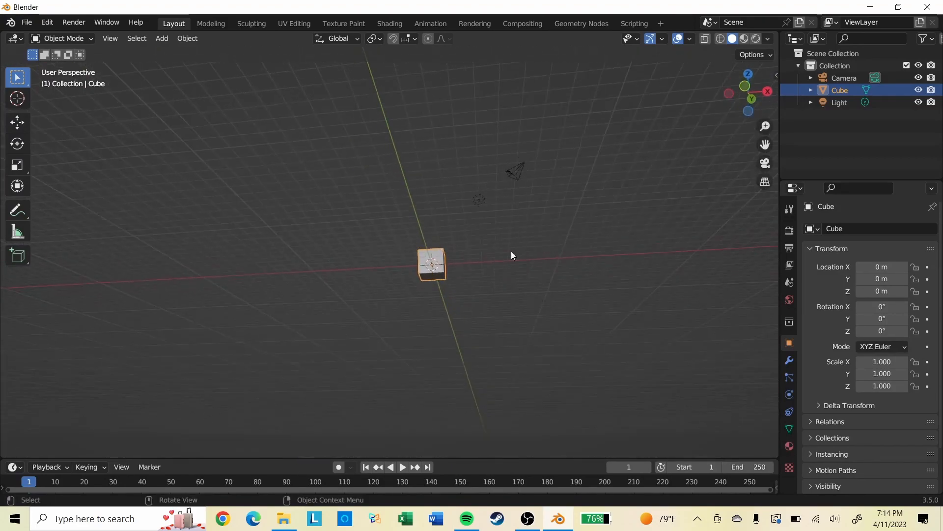
Step: Switch to the front view and a side view, and frame the view on the selected cube
{"action": "key", "text": "grave"}
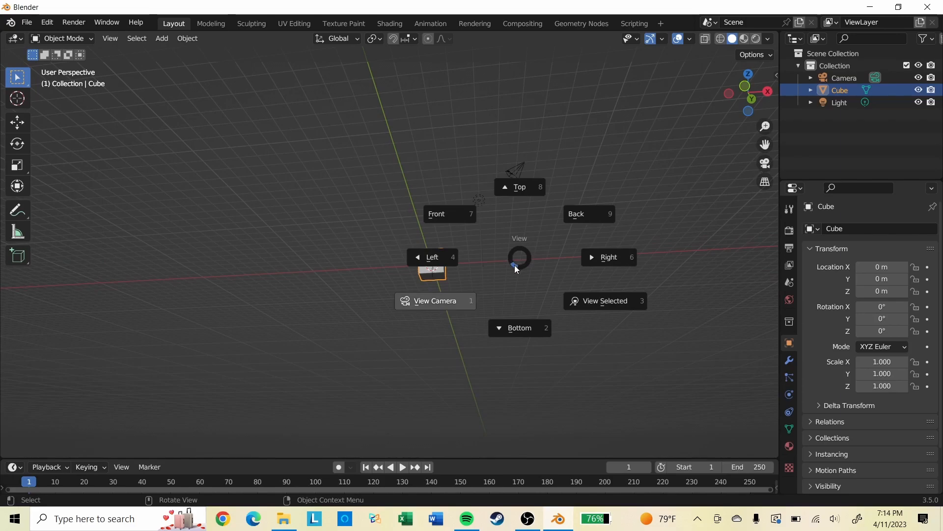
{"action": "left_click", "coordinate": [450, 214]}
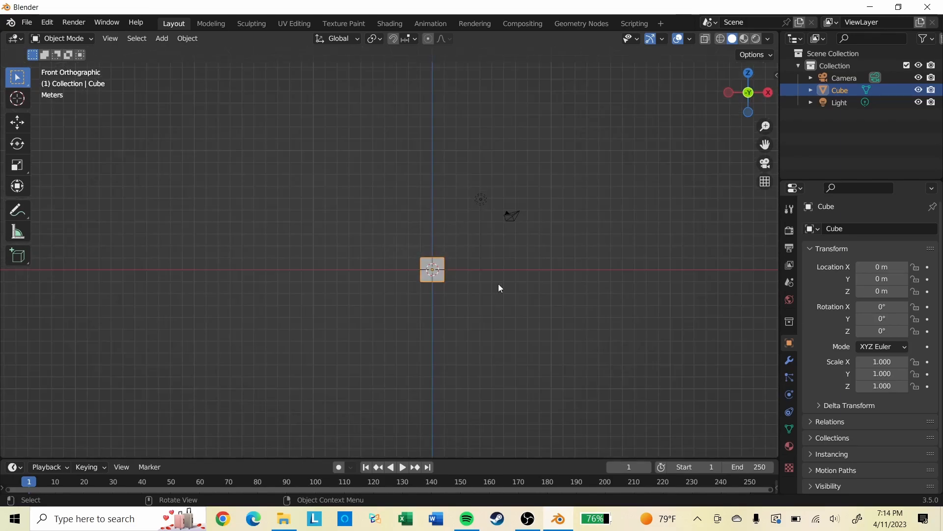
{"action": "key", "text": "grave"}
{"action": "left_click", "coordinate": [551, 256]}
{"action": "key", "text": "grave"}
{"action": "left_click", "coordinate": [632, 308]}
Step: Orbit around the cube and zoom in and out to examine it from several sides
{"action": "middle_click_drag", "start_coordinate": [400, 287], "coordinate": [493, 231]}
{"action": "scroll", "coordinate": [461, 258], "scroll_direction": "up", "scroll_amount": 5}
{"action": "scroll", "coordinate": [468, 240], "scroll_direction": "down", "scroll_amount": 3}
{"action": "scroll", "coordinate": [493, 229], "scroll_direction": "up", "scroll_amount": 3}
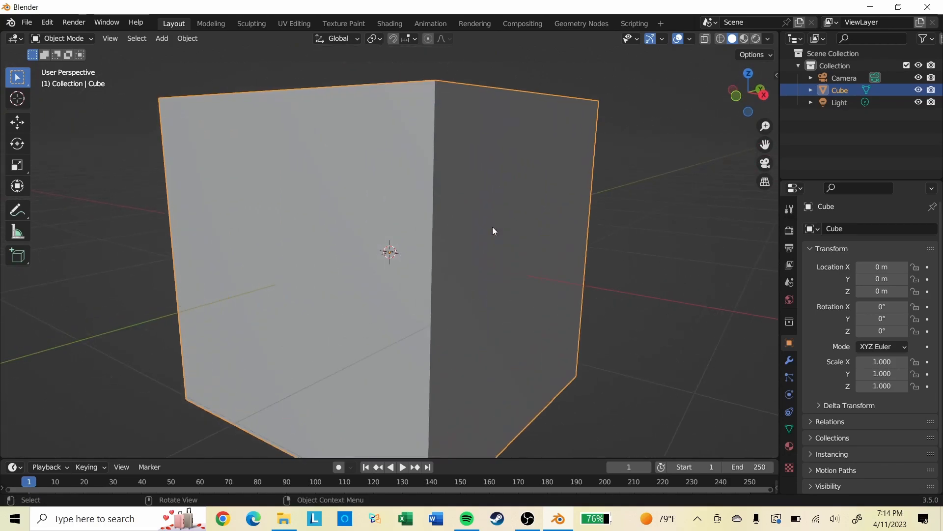
{"action": "scroll", "coordinate": [493, 229], "scroll_direction": "down", "scroll_amount": 5}
{"action": "middle_click_drag", "start_coordinate": [494, 230], "coordinate": [450, 240]}
{"action": "scroll", "coordinate": [450, 240], "scroll_direction": "up", "scroll_amount": 3}
{"action": "scroll", "coordinate": [450, 236], "scroll_direction": "up", "scroll_amount": 5}
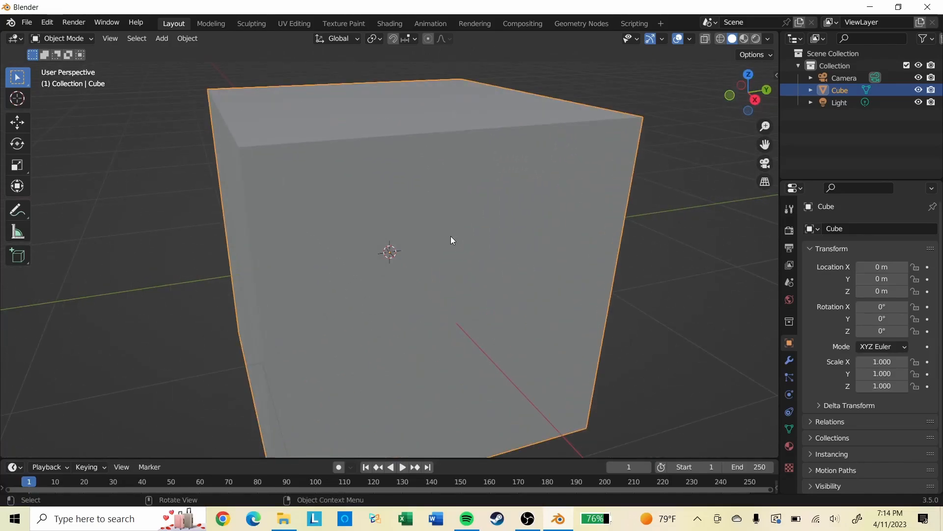
{"action": "scroll", "coordinate": [452, 234], "scroll_direction": "down", "scroll_amount": 2}
{"action": "scroll", "coordinate": [474, 228], "scroll_direction": "down", "scroll_amount": 6}
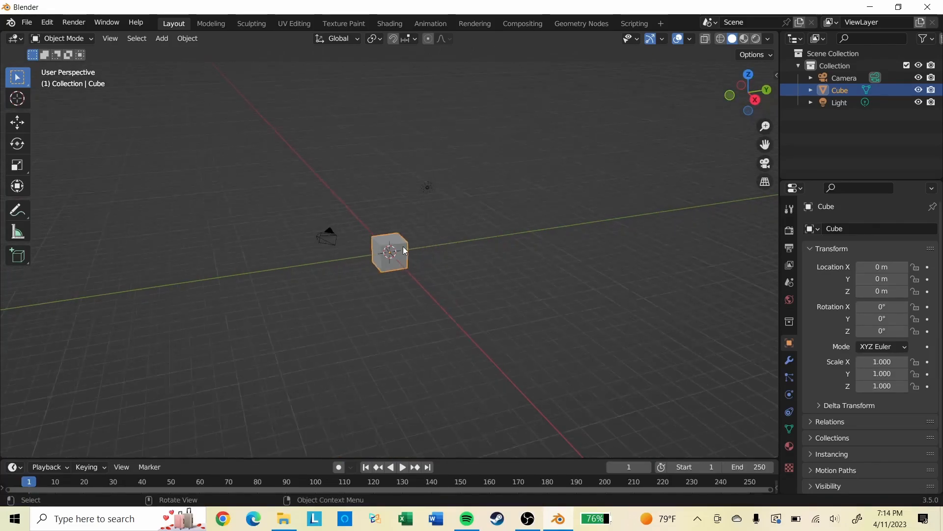
{"action": "scroll", "coordinate": [403, 254], "scroll_direction": "up", "scroll_amount": 2}
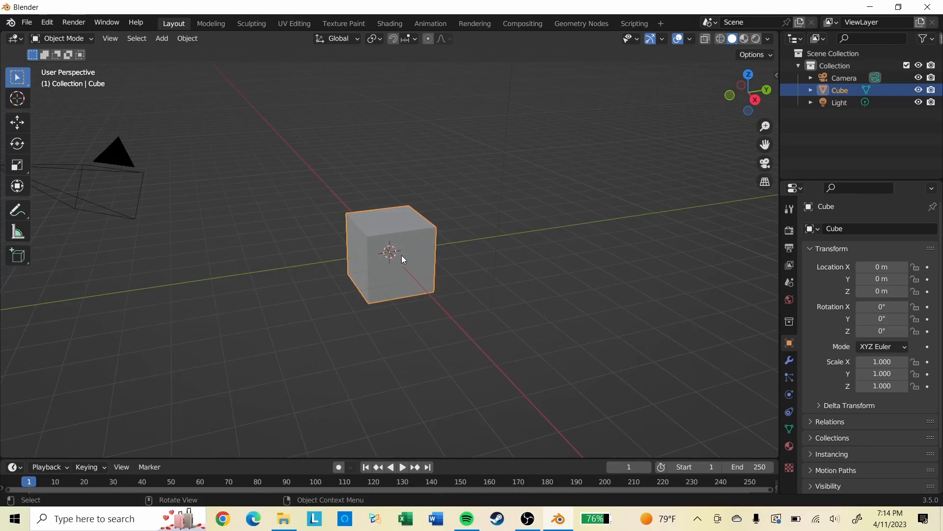
{"action": "key", "text": "grave"}
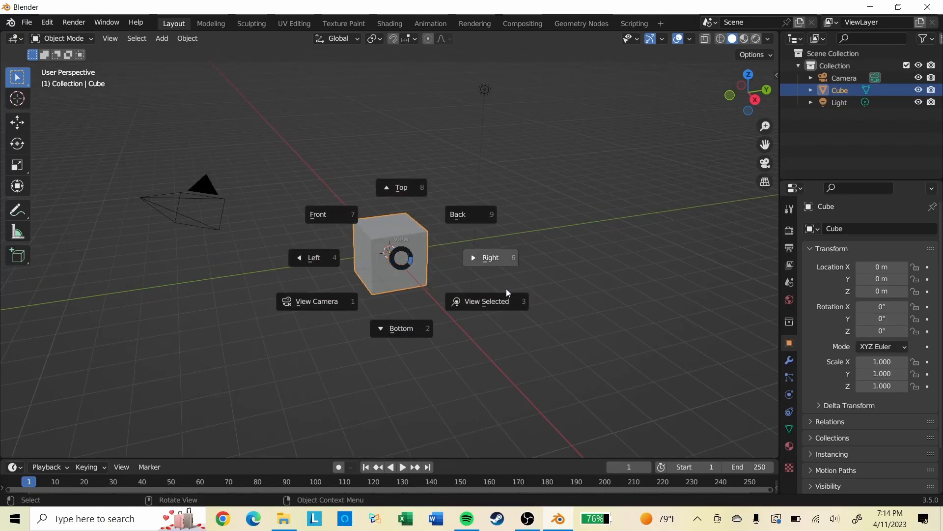
{"action": "middle_click_drag", "start_coordinate": [367, 317], "coordinate": [516, 177]}
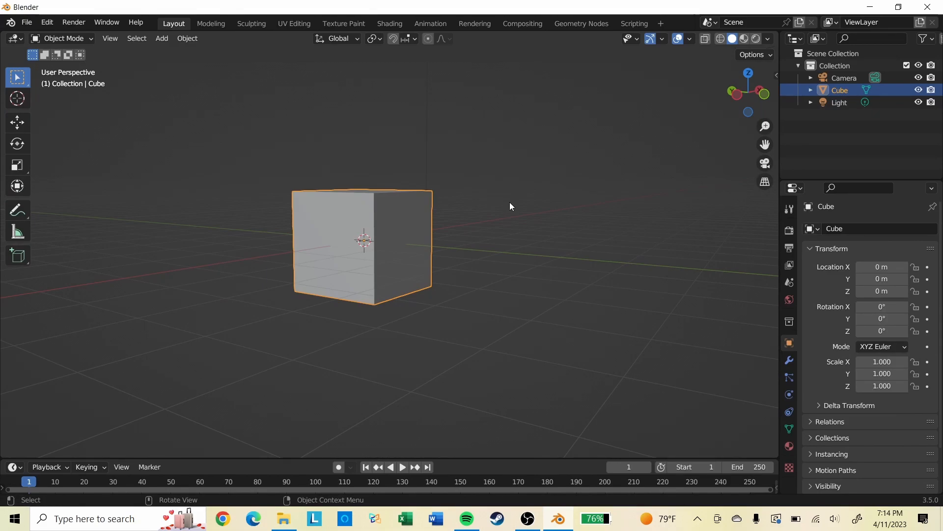
{"action": "middle_click_drag", "start_coordinate": [524, 161], "coordinate": [421, 307], "text": "ctrl"}
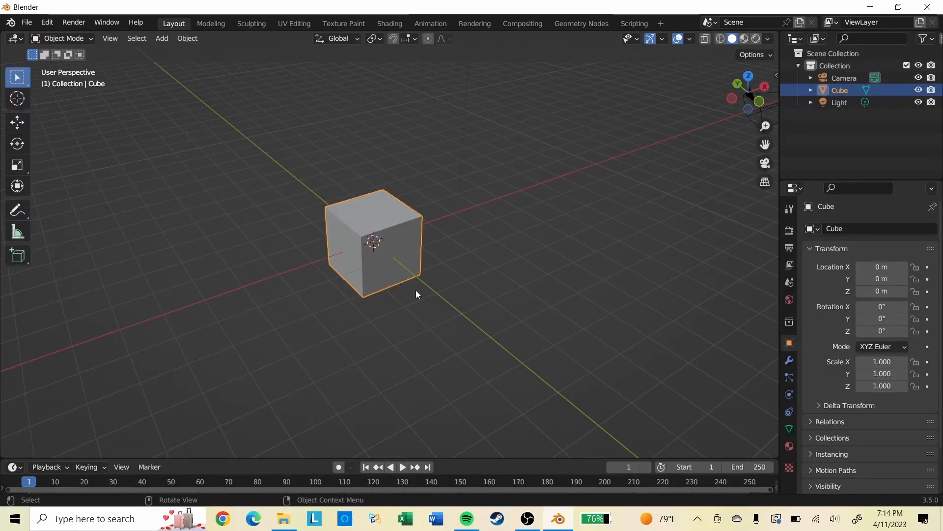
Step: Delete the default cube from the scene
{"action": "key", "text": "x"}
{"action": "key", "text": "x"}
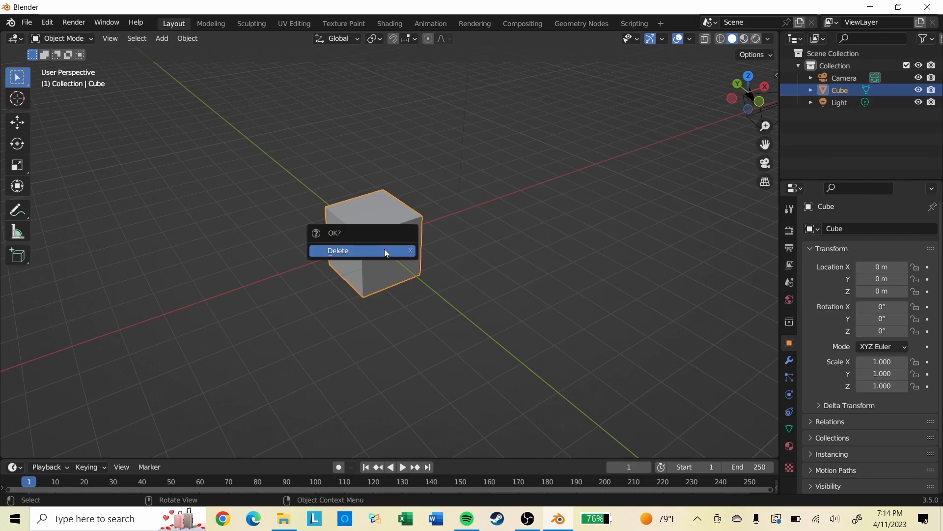
{"action": "left_click", "coordinate": [384, 249]}
Step: Add a new cube mesh at the world origin
{"action": "middle_click_drag", "start_coordinate": [384, 249], "coordinate": [479, 240]}
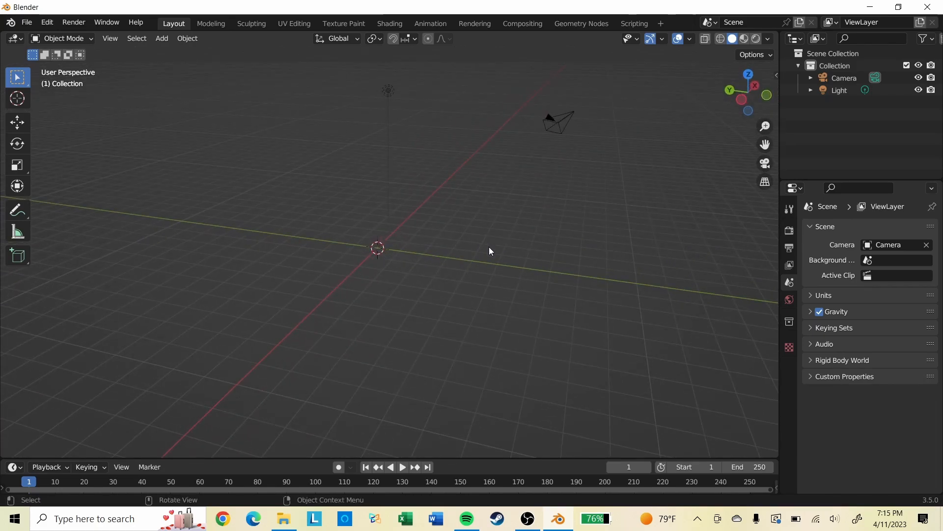
{"action": "key", "text": "shift+a"}
{"action": "mouse_move", "coordinate": [481, 253]}
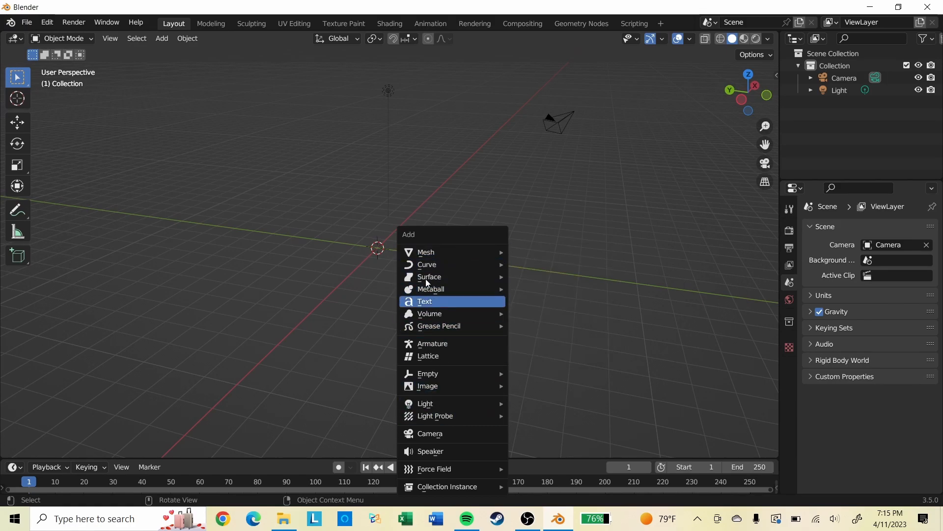
{"action": "mouse_move", "coordinate": [446, 256]}
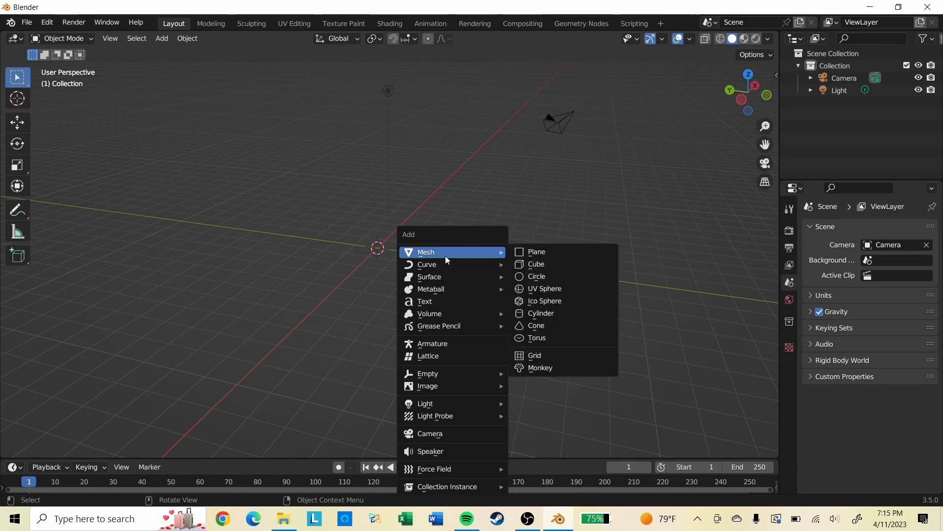
{"action": "left_click", "coordinate": [551, 265]}
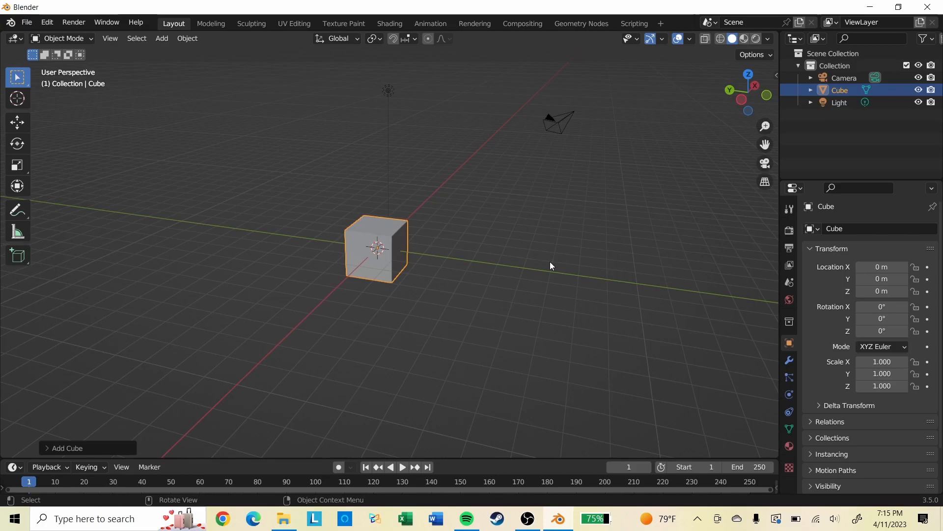
Step: Switch the selected cube from Object Mode to Edit Mode
{"action": "scroll", "coordinate": [492, 256], "scroll_direction": "up", "scroll_amount": 3}
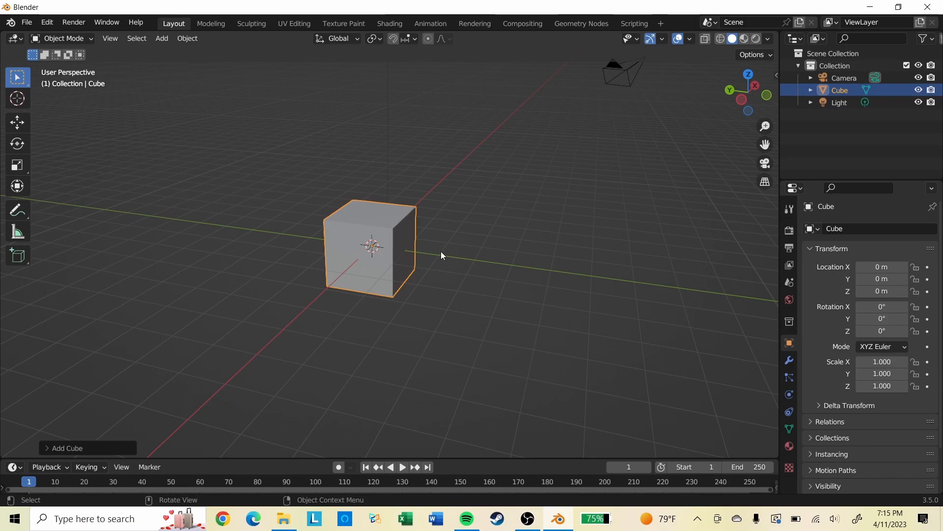
{"action": "middle_click_drag", "start_coordinate": [441, 252], "coordinate": [417, 235]}
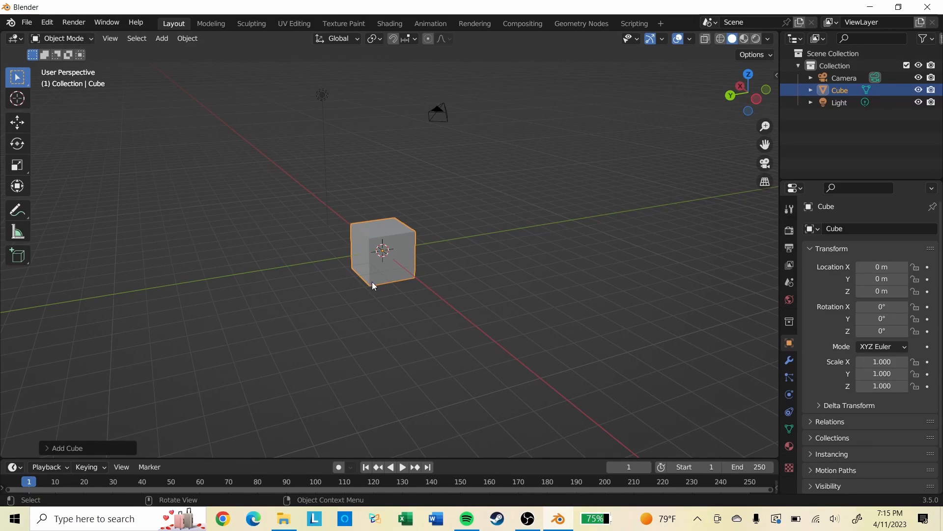
{"action": "left_click", "coordinate": [67, 39]}
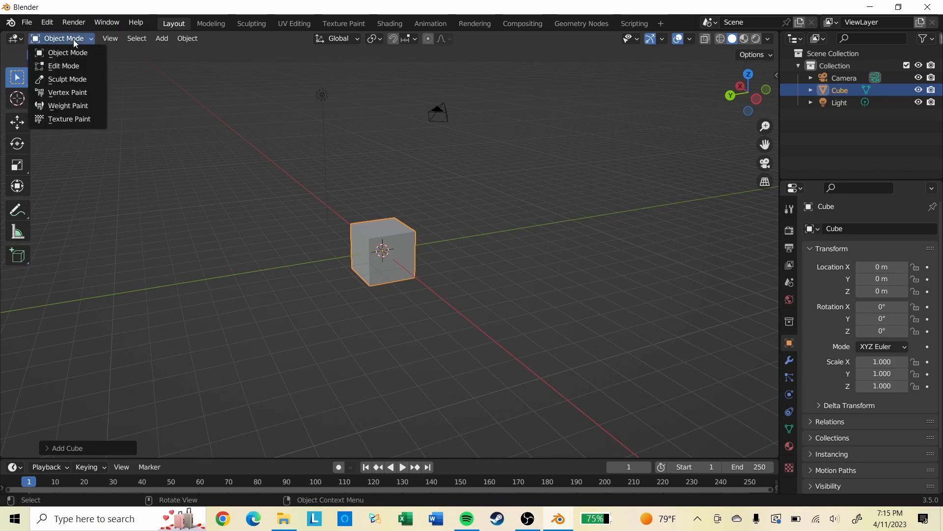
{"action": "left_click", "coordinate": [74, 38]}
{"action": "left_click", "coordinate": [78, 37]}
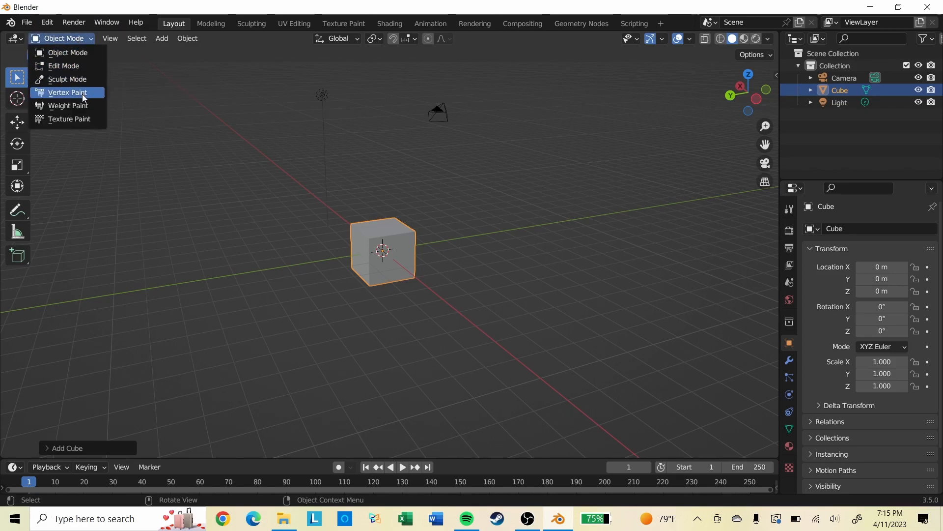
{"action": "left_click", "coordinate": [73, 52]}
{"action": "left_click", "coordinate": [73, 39]}
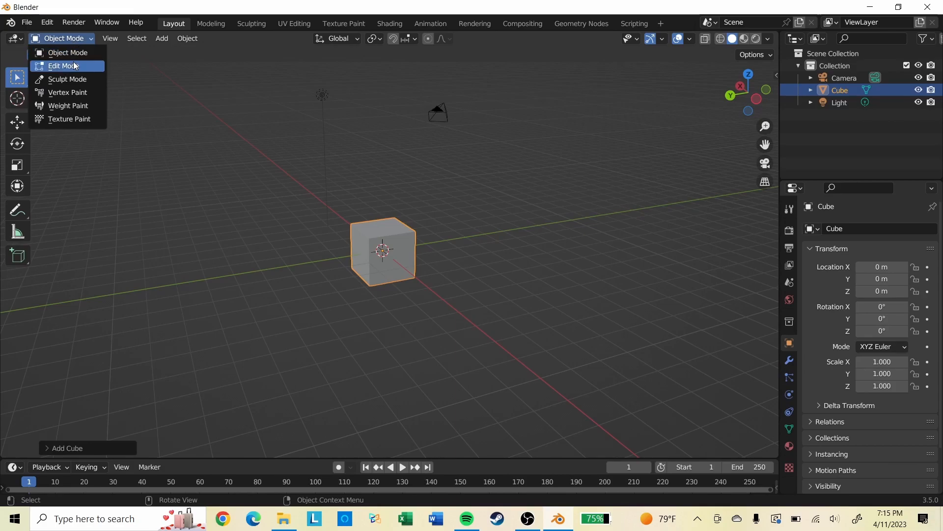
{"action": "left_click", "coordinate": [77, 67]}
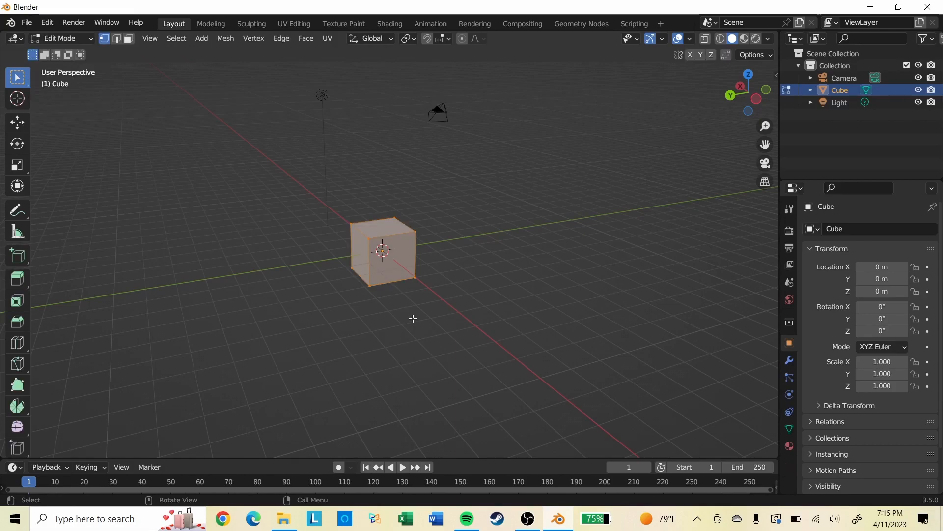
Step: Toggle the cube back and forth between Object Mode and Edit Mode several times, finishing in Edit Mode
{"action": "key", "text": "Tab"}
{"action": "key", "text": "Tab"}
{"action": "key", "text": "Tab"}
{"action": "key", "text": "Tab"}
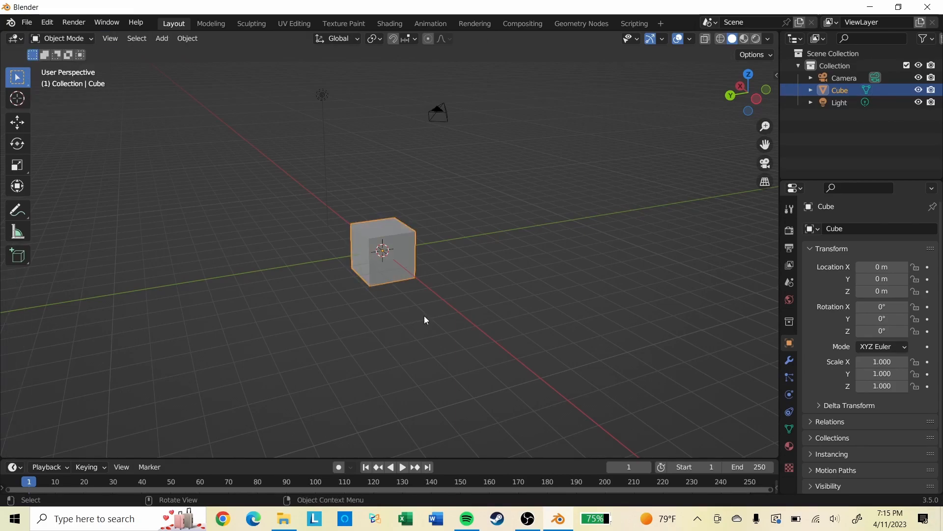
{"action": "key", "text": "Tab"}
{"action": "key", "text": "Tab"}
{"action": "key", "text": "Tab"}
{"action": "key", "text": "Tab"}
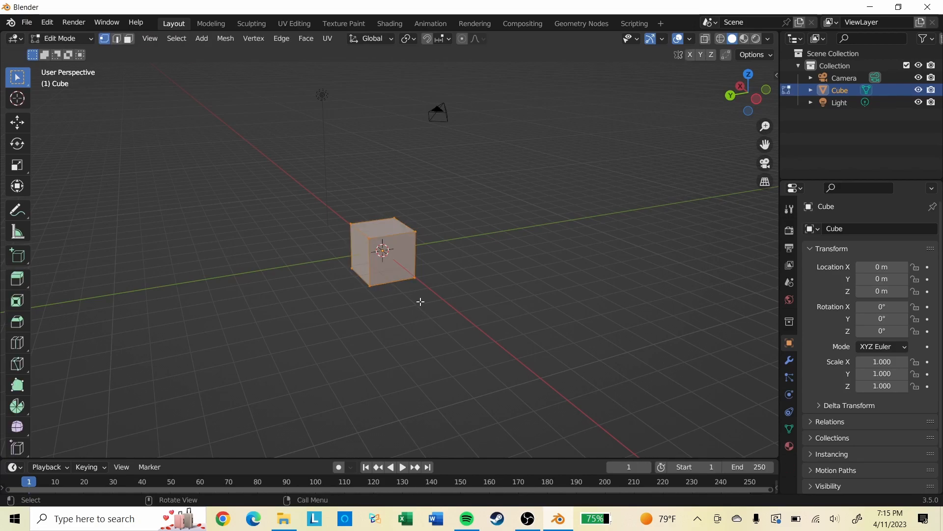
Step: Select only one upper corner vertex of the cube and view it from several angles
{"action": "scroll", "coordinate": [420, 295], "scroll_direction": "up", "scroll_amount": 5}
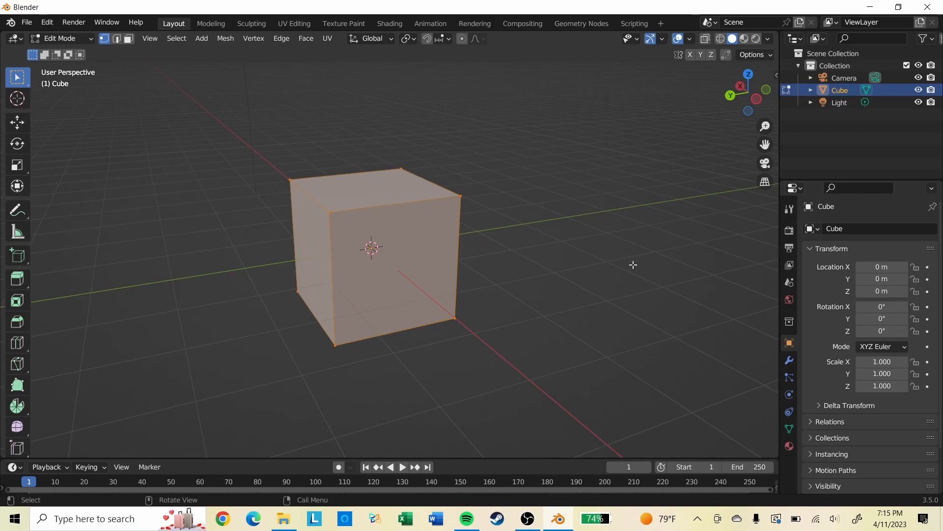
{"action": "scroll", "coordinate": [577, 278], "scroll_direction": "up", "scroll_amount": 1}
{"action": "scroll", "coordinate": [576, 278], "scroll_direction": "down", "scroll_amount": 3}
{"action": "mouse_move", "coordinate": [533, 283]}
{"action": "middle_mouse_down"}
{"action": "mouse_move", "coordinate": [554, 281]}
{"action": "mouse_move", "coordinate": [521, 278]}
{"action": "middle_mouse_up"}
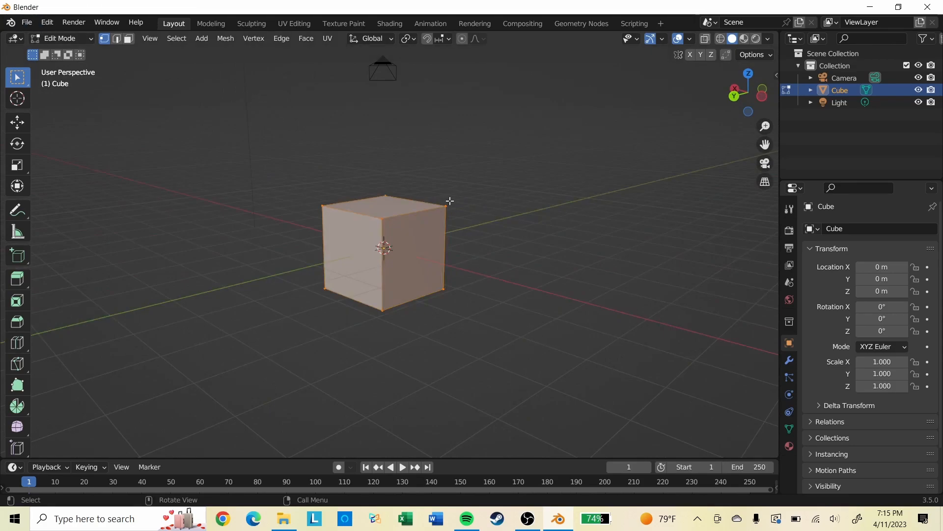
{"action": "scroll", "coordinate": [527, 216], "scroll_direction": "up", "scroll_amount": 3}
{"action": "left_click", "coordinate": [492, 176]}
{"action": "scroll", "coordinate": [583, 229], "scroll_direction": "down", "scroll_amount": 2}
{"action": "middle_click_drag", "start_coordinate": [573, 214], "coordinate": [535, 241]}
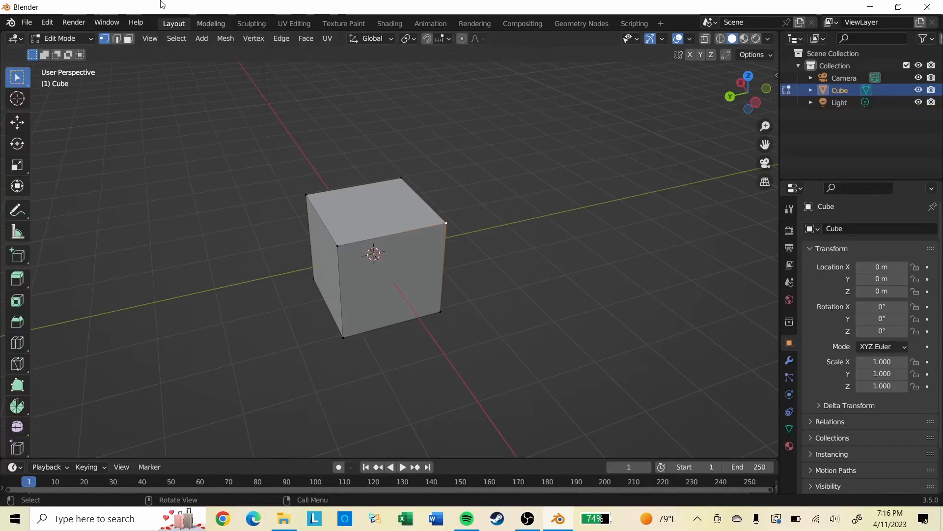
{"action": "middle_click_drag", "start_coordinate": [542, 292], "coordinate": [526, 265]}
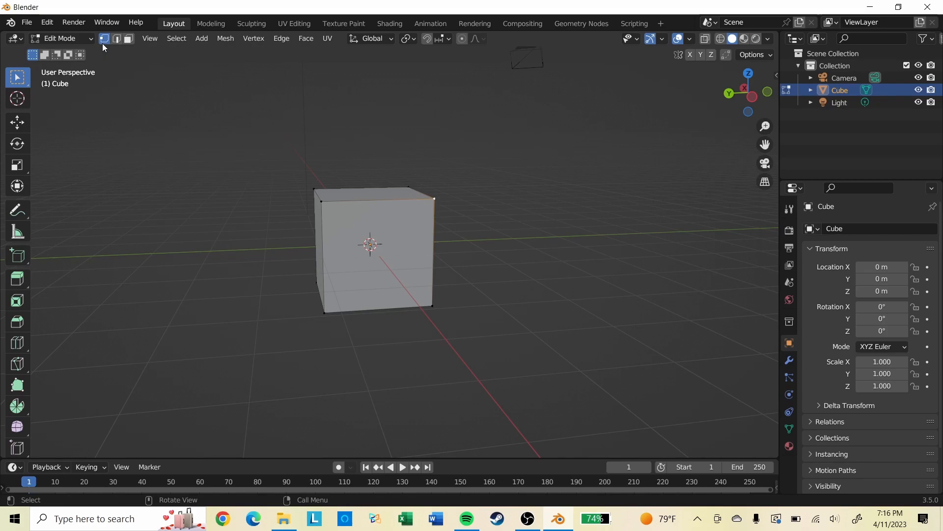
Step: Select the cube's upper back corner in vertex selection, and its upper front edge in edge selection
{"action": "left_click", "coordinate": [117, 39]}
{"action": "left_click", "coordinate": [131, 38]}
{"action": "left_click", "coordinate": [107, 39]}
{"action": "left_click", "coordinate": [413, 181]}
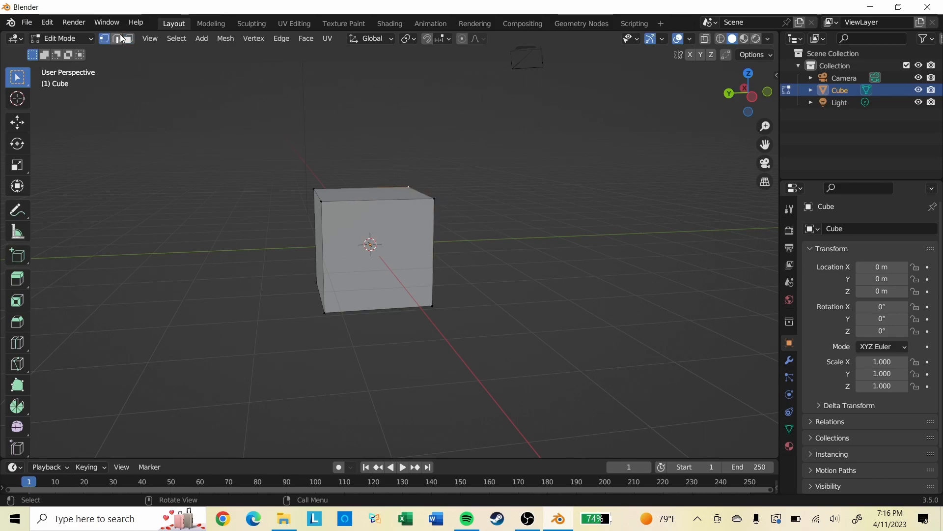
{"action": "left_click", "coordinate": [116, 42]}
{"action": "middle_click_drag", "start_coordinate": [407, 210], "coordinate": [438, 242]}
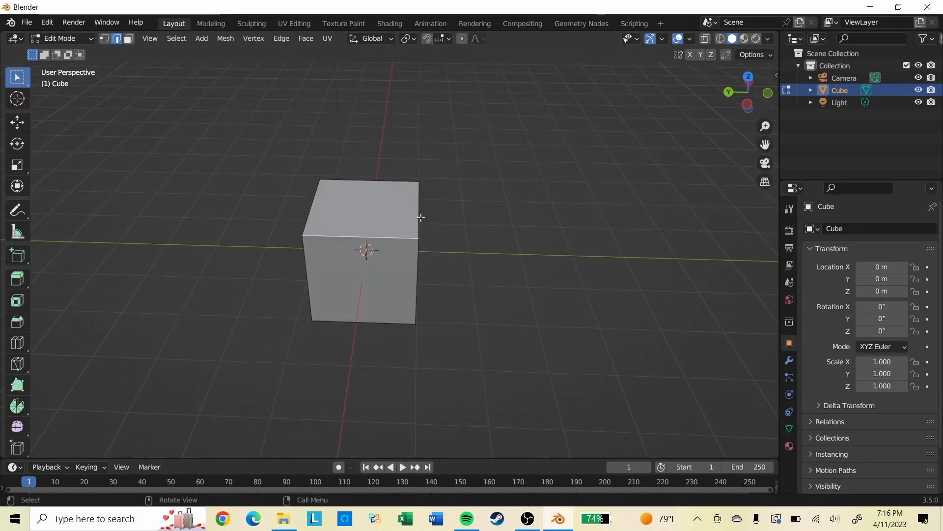
Step: Select the cube's top face in face selection, and try moving, rotating and scaling it without keeping the changes
{"action": "left_click", "coordinate": [127, 43]}
{"action": "middle_click_drag", "start_coordinate": [486, 314], "coordinate": [513, 249]}
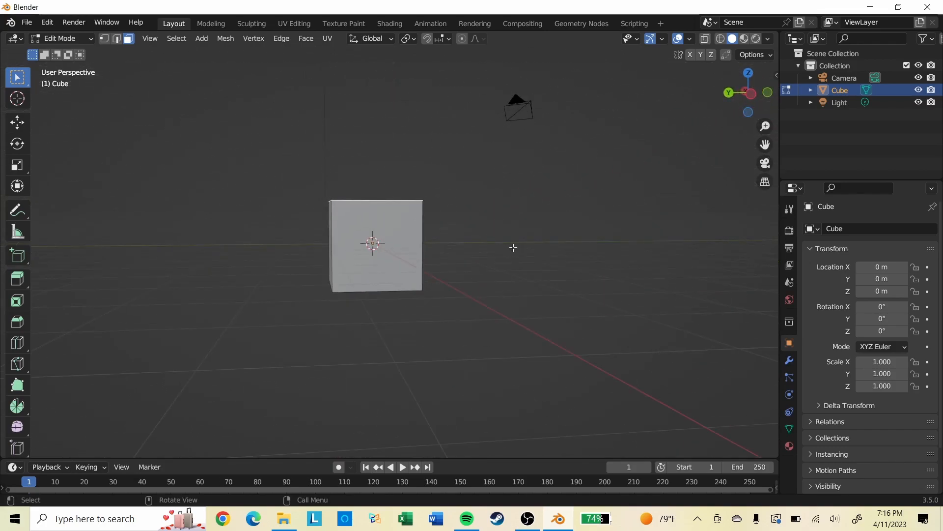
{"action": "key", "text": "g"}
{"action": "right_click", "coordinate": [551, 221]}
{"action": "key", "text": "r"}
{"action": "key", "text": "s"}
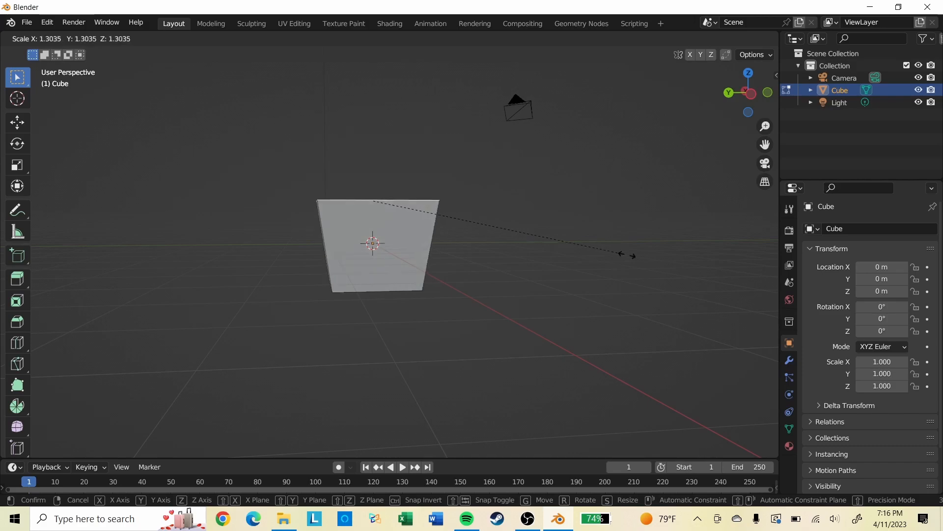
{"action": "key", "text": "Escape"}
{"action": "key", "text": "Tab"}
Step: Enable proportional editing and try moving the top face while varying the influence size between about 0.6 m and 7.4 m
{"action": "scroll", "coordinate": [586, 216], "scroll_direction": "up", "scroll_amount": 3}
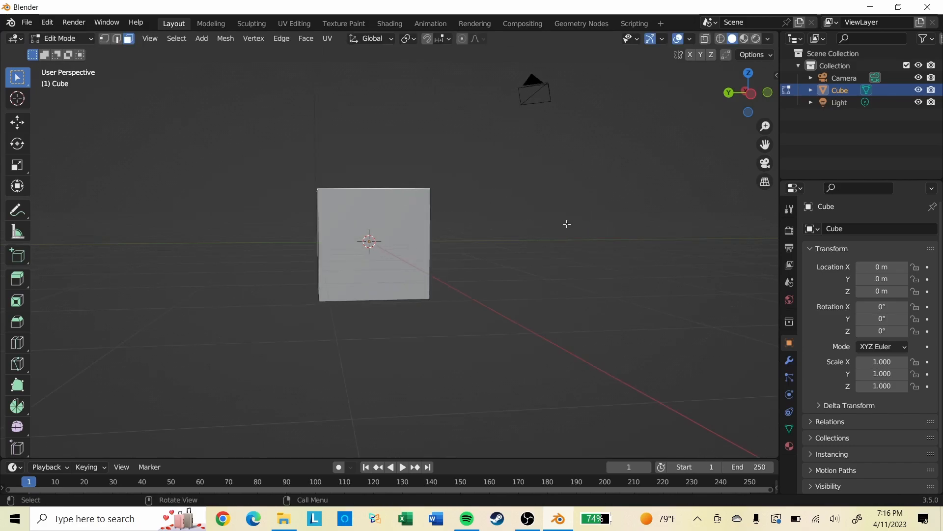
{"action": "scroll", "coordinate": [564, 232], "scroll_direction": "down", "scroll_amount": 4}
{"action": "middle_click_drag", "start_coordinate": [550, 246], "coordinate": [481, 228]}
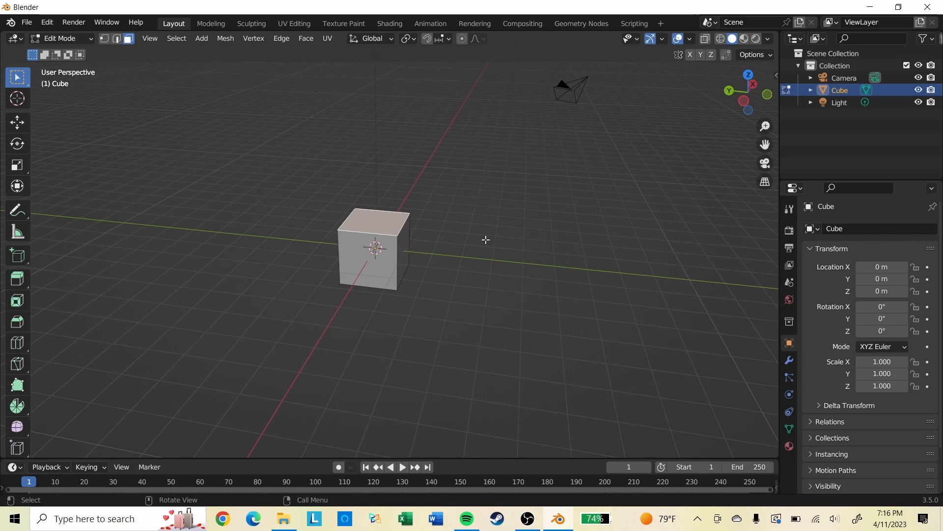
{"action": "left_click", "coordinate": [462, 38]}
{"action": "key", "text": "g"}
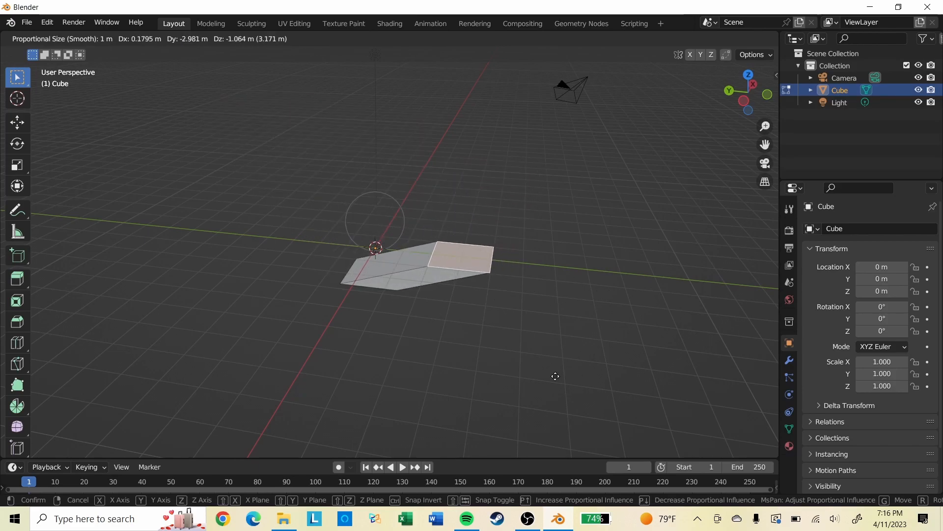
{"action": "scroll", "coordinate": [462, 288], "scroll_direction": "down", "scroll_amount": 20}
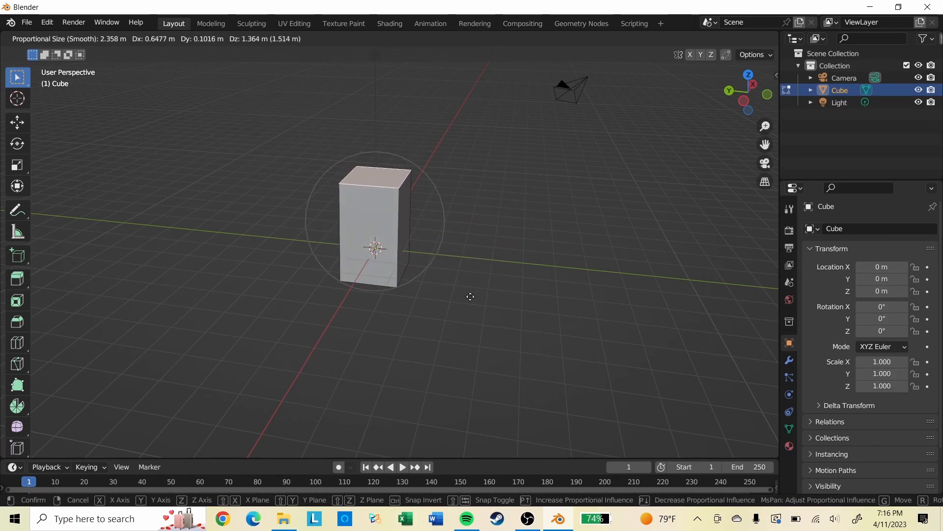
{"action": "scroll", "coordinate": [474, 305], "scroll_direction": "up", "scroll_amount": 20}
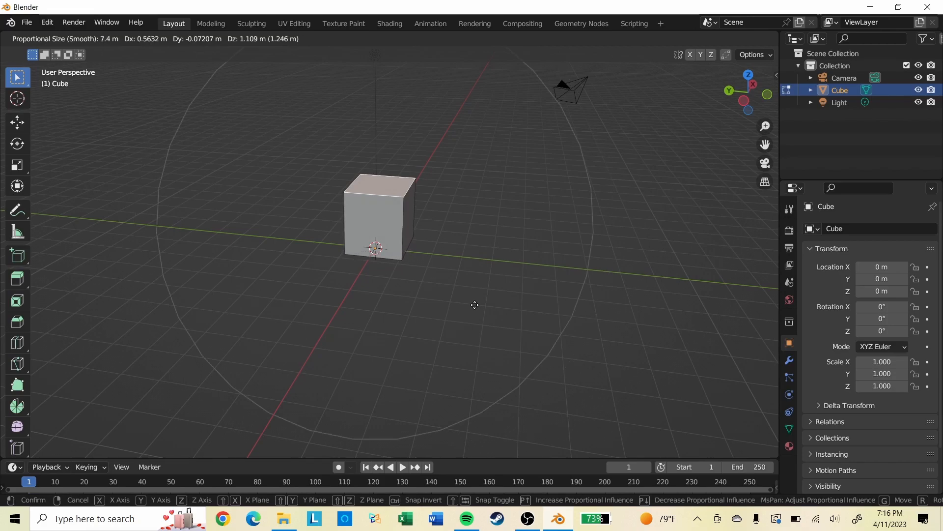
{"action": "scroll", "coordinate": [516, 294], "scroll_direction": "down", "scroll_amount": 7}
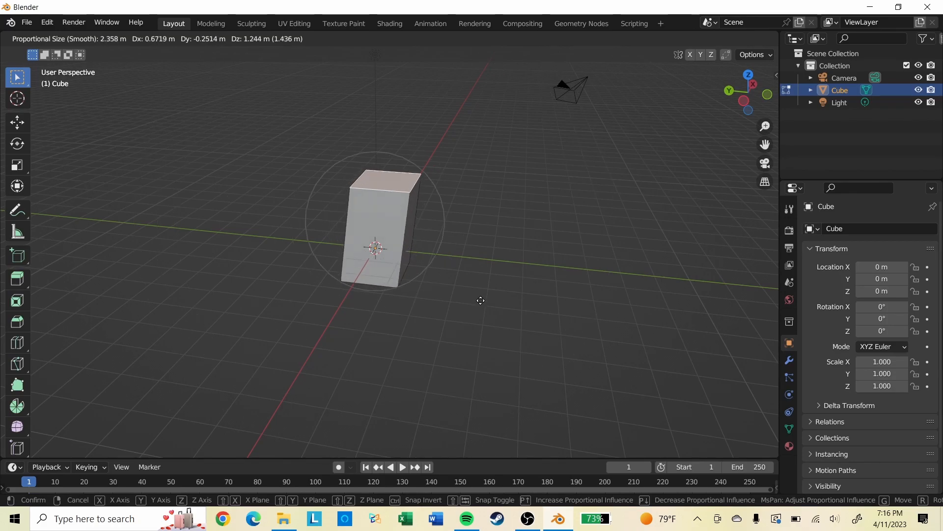
{"action": "scroll", "coordinate": [727, 246], "scroll_direction": "down", "scroll_amount": 2}
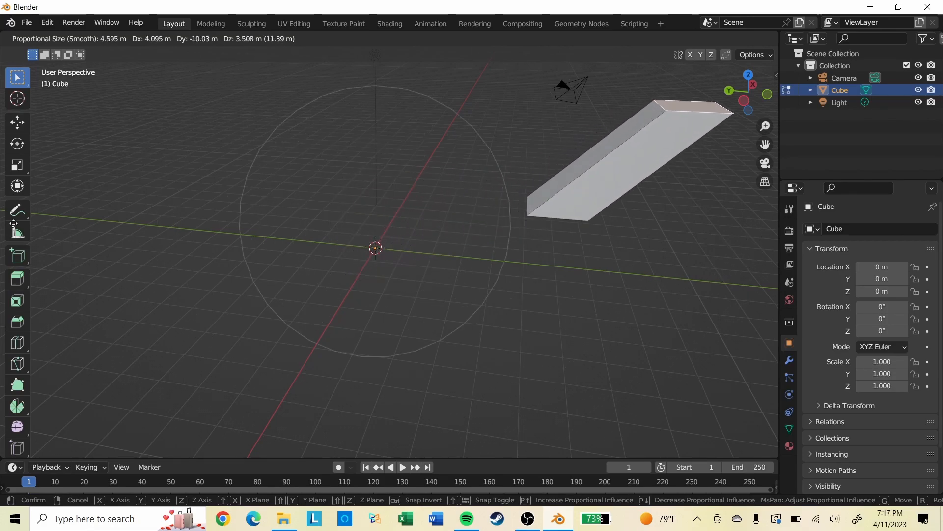
{"action": "scroll", "coordinate": [549, 254], "scroll_direction": "up", "scroll_amount": 17}
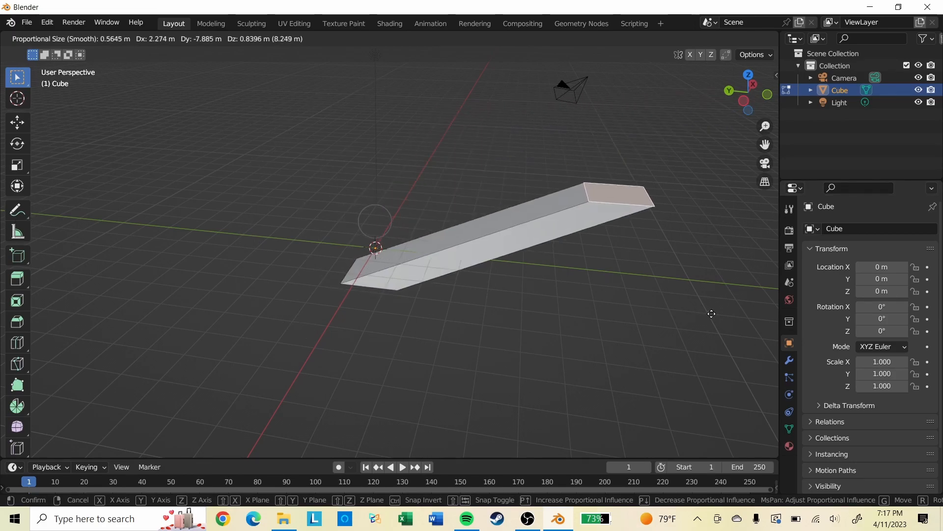
{"action": "scroll", "coordinate": [676, 253], "scroll_direction": "down", "scroll_amount": 20}
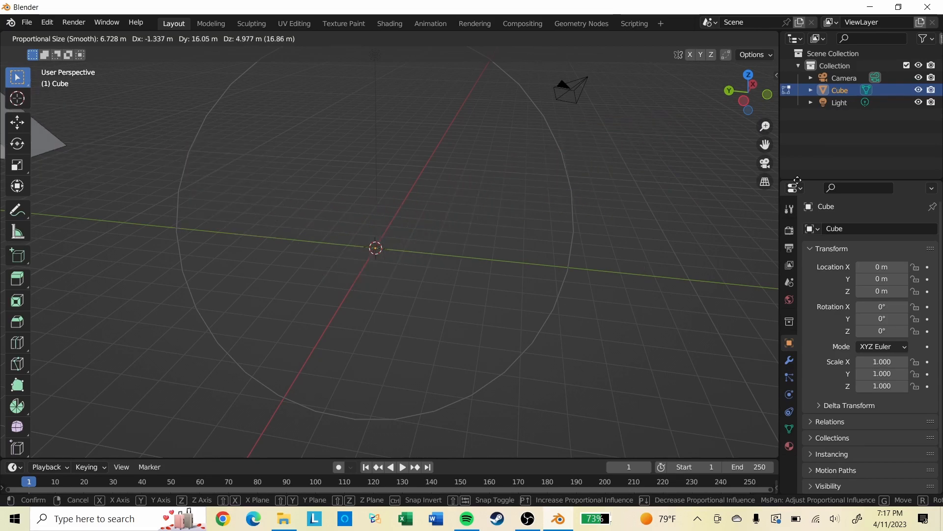
{"action": "right_click", "coordinate": [447, 282]}
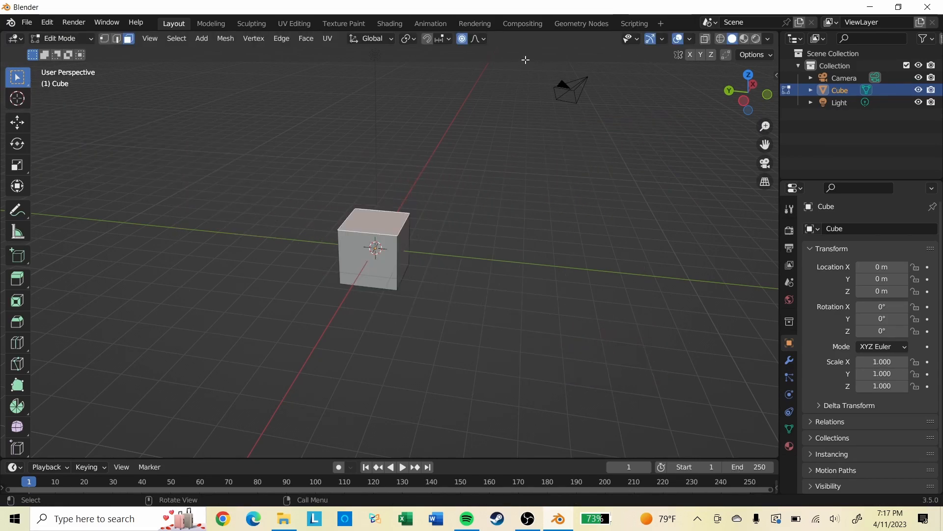
Step: Try moving the top face with proportional editing off, and again with it on at an influence size of about 4.2 m
{"action": "left_click", "coordinate": [462, 40]}
{"action": "key", "text": "g"}
{"action": "right_click", "coordinate": [585, 341]}
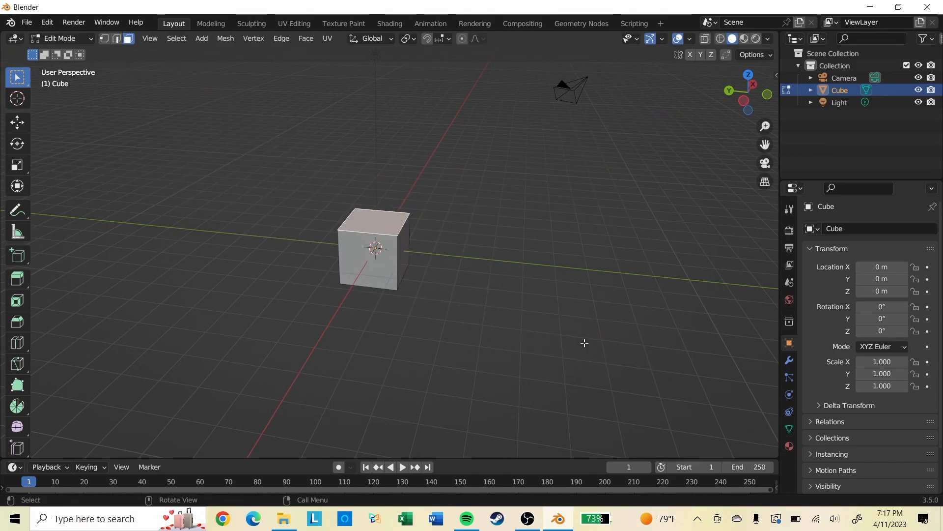
{"action": "key", "text": "g"}
{"action": "scroll", "coordinate": [461, 152], "scroll_direction": "down", "scroll_amount": 15}
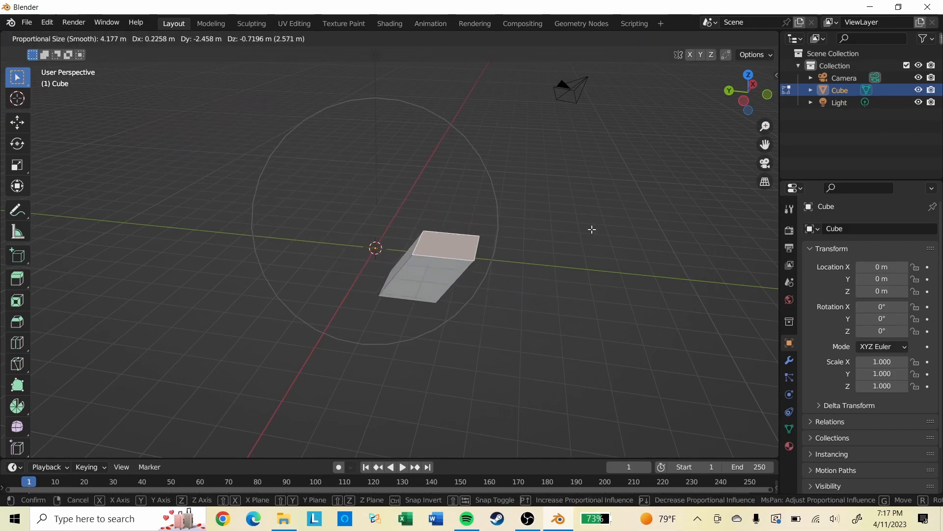
{"action": "right_click", "coordinate": [602, 241]}
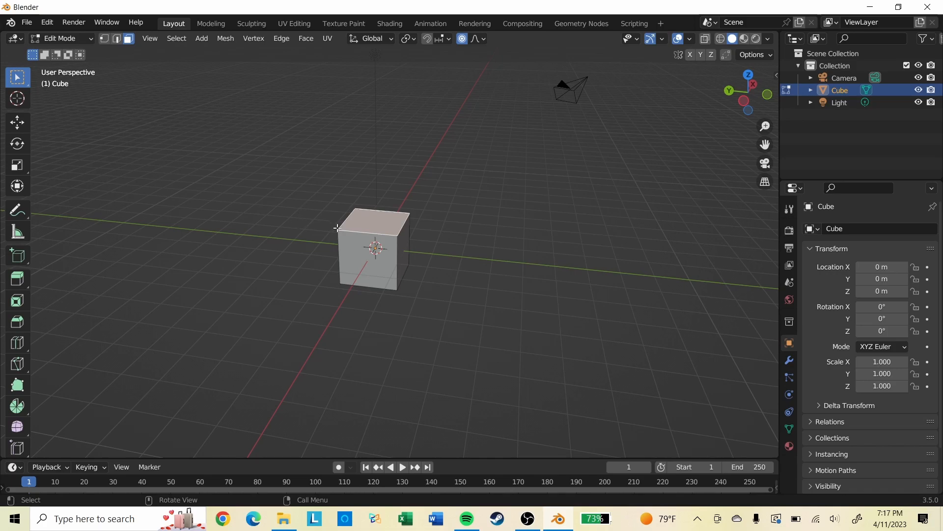
Step: Switch to vertex selection and select the two vertices at the ends of the top face's front edge
{"action": "scroll", "coordinate": [413, 225], "scroll_direction": "up", "scroll_amount": 4}
{"action": "middle_click_drag", "start_coordinate": [417, 226], "coordinate": [460, 241]}
{"action": "left_click", "coordinate": [103, 39]}
{"action": "middle_click_drag", "start_coordinate": [366, 246], "coordinate": [373, 238]}
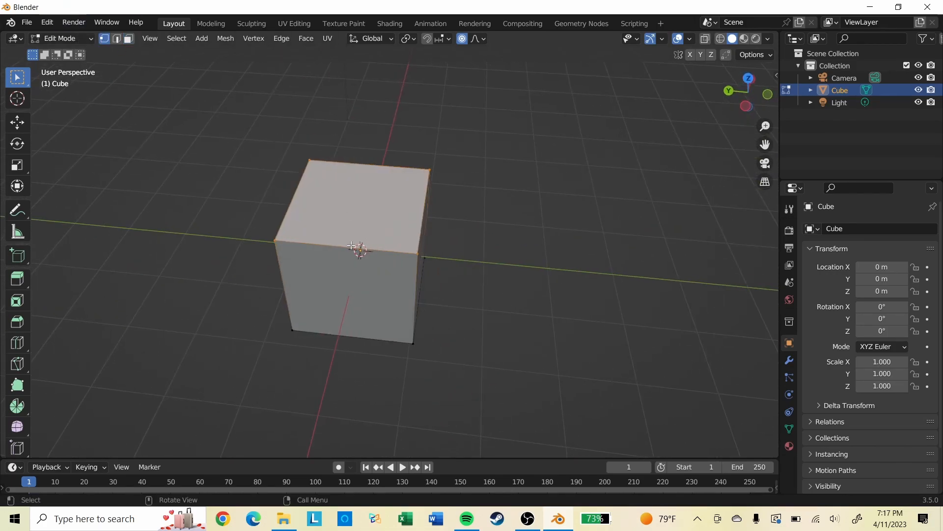
{"action": "left_click", "coordinate": [363, 248]}
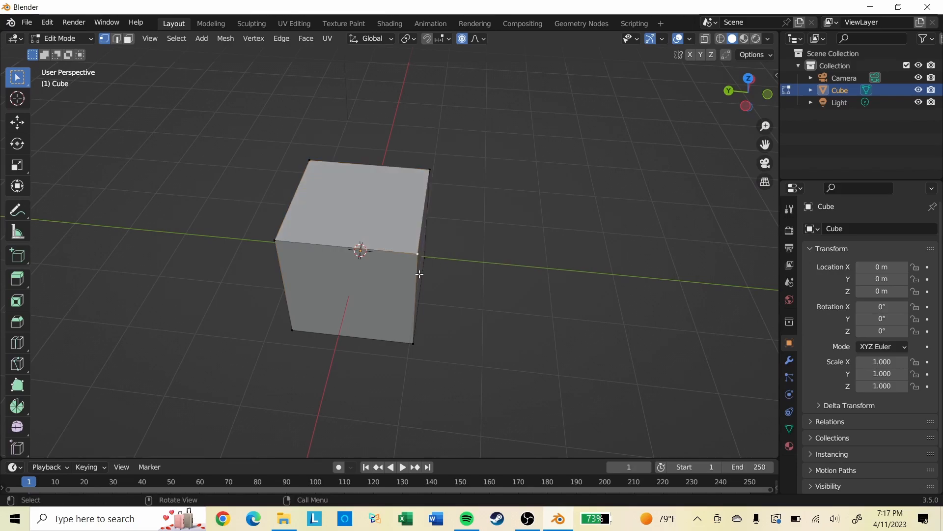
{"action": "left_click", "coordinate": [275, 240], "text": "shift"}
Step: Merge the two selected vertices at their center, look at the shape from several sides, and undo the merge
{"action": "middle_click_drag", "start_coordinate": [274, 239], "coordinate": [459, 280]}
{"action": "scroll", "coordinate": [448, 253], "scroll_direction": "down", "scroll_amount": 4}
{"action": "right_click", "coordinate": [443, 249]}
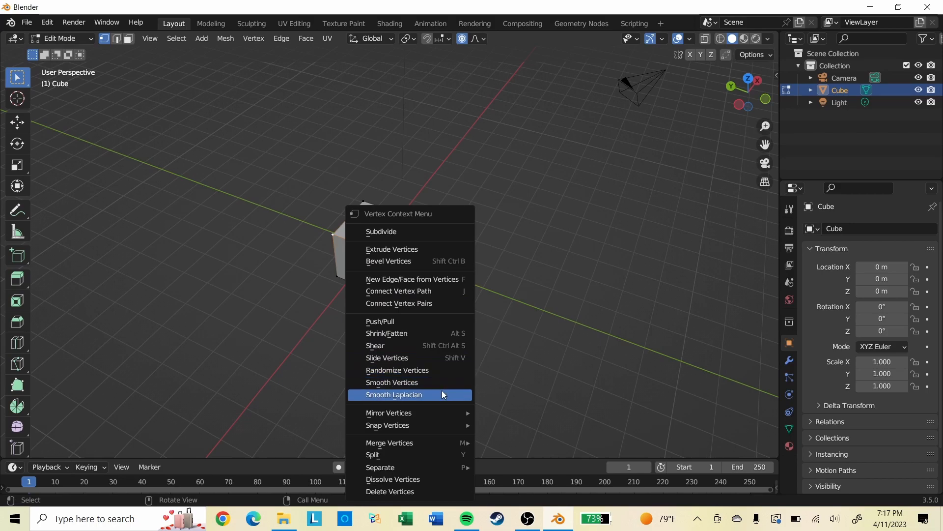
{"action": "mouse_move", "coordinate": [420, 444]}
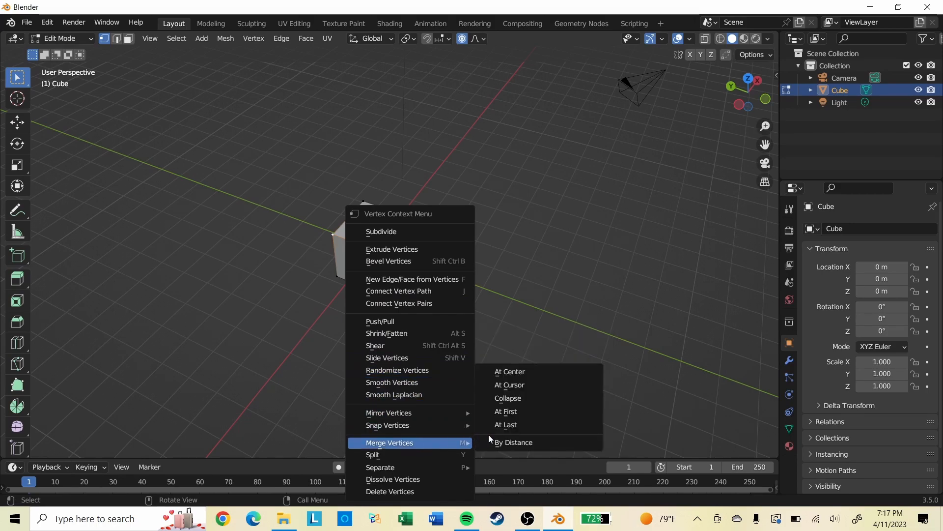
{"action": "left_click", "coordinate": [529, 374]}
{"action": "scroll", "coordinate": [383, 289], "scroll_direction": "down", "scroll_amount": 3}
{"action": "middle_click_drag", "start_coordinate": [384, 289], "coordinate": [500, 223]}
{"action": "scroll", "coordinate": [499, 246], "scroll_direction": "up", "scroll_amount": 3}
{"action": "middle_click_drag", "start_coordinate": [499, 270], "coordinate": [516, 242]}
{"action": "key", "text": "ctrl+z"}
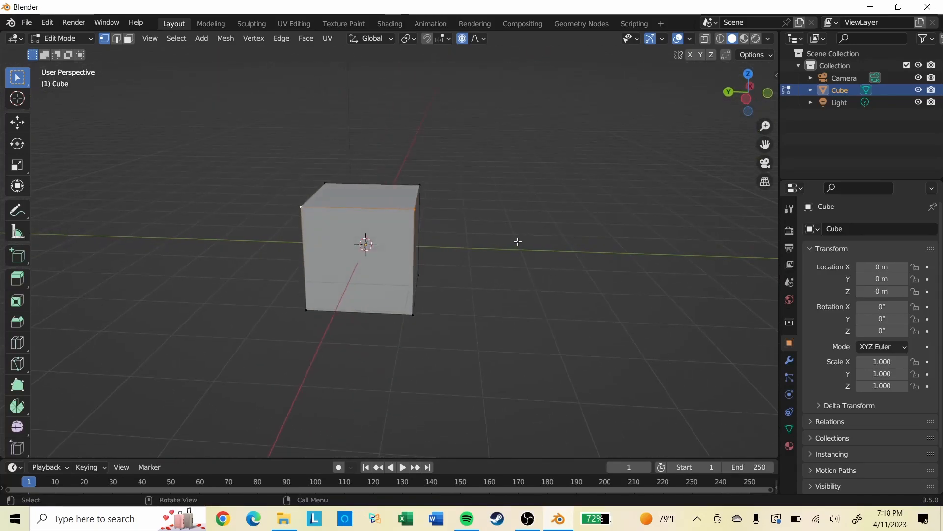
Step: Try merging the two selected vertices at their center again and undo the merge
{"action": "key", "text": "m"}
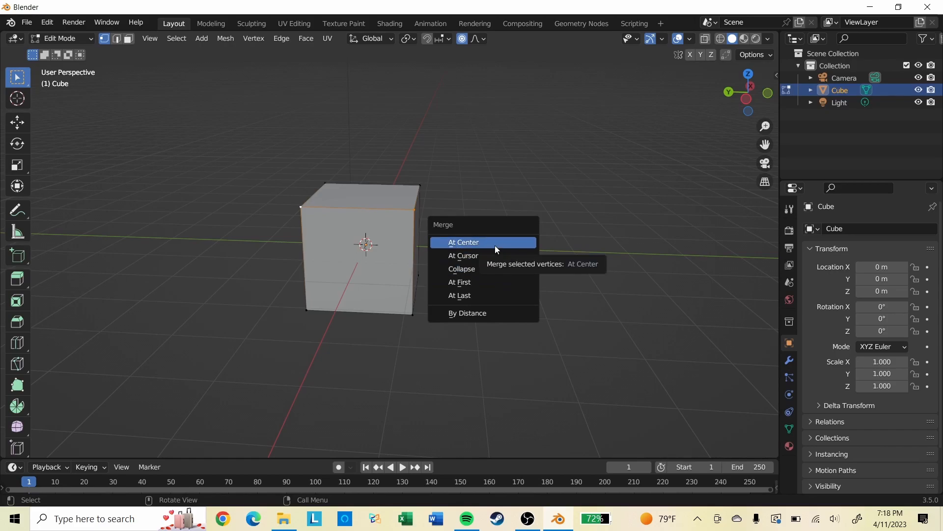
{"action": "left_click", "coordinate": [495, 251]}
{"action": "key", "text": "ctrl+z"}
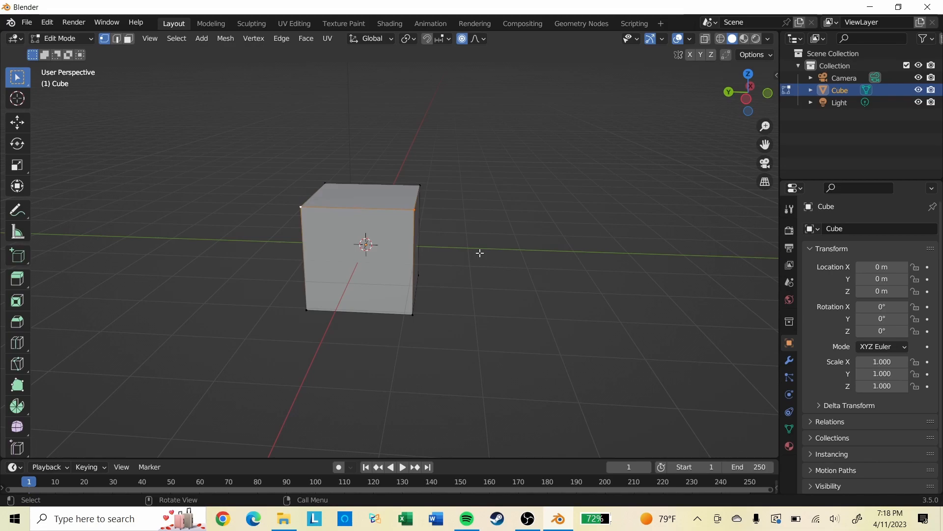
Step: Switch to face selection, try extruding the cube's top face upward about 1.7 m, and cancel the extrusion
{"action": "left_click", "coordinate": [128, 39]}
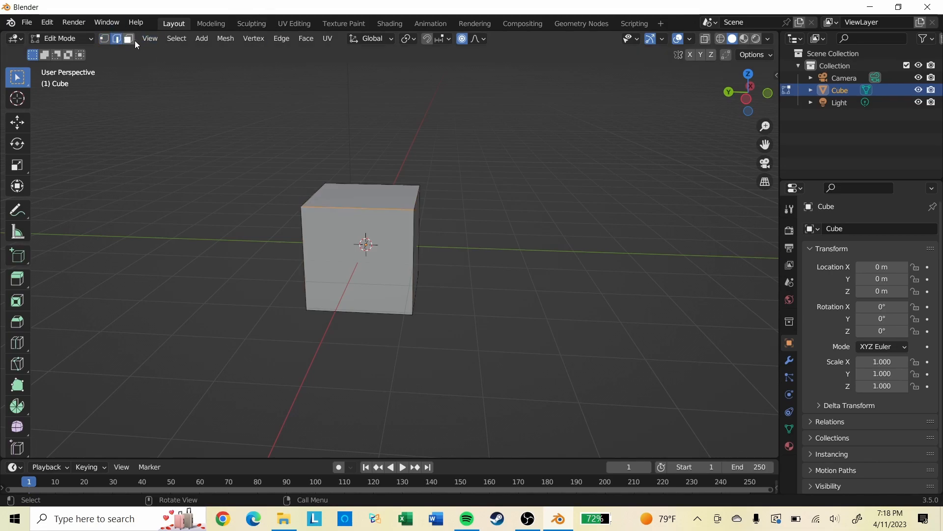
{"action": "left_click", "coordinate": [341, 199]}
{"action": "key", "text": "e"}
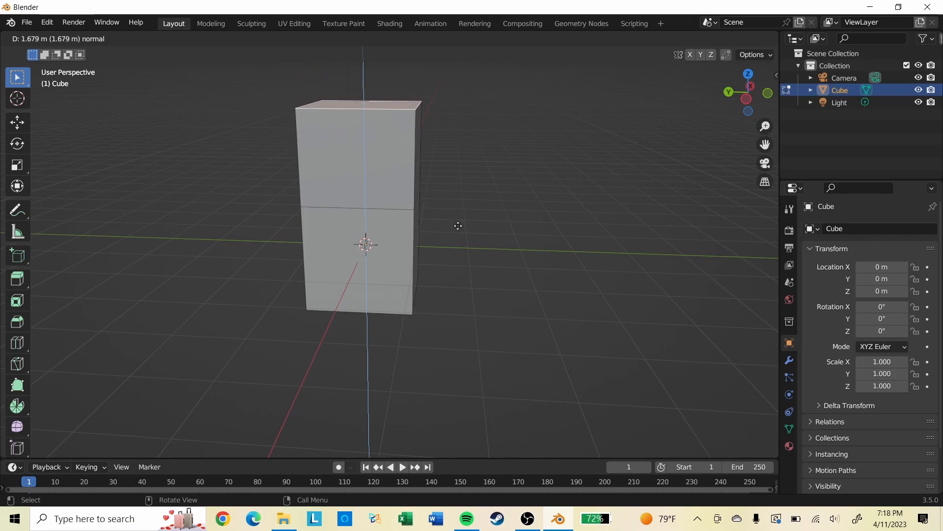
{"action": "key", "text": "Escape"}
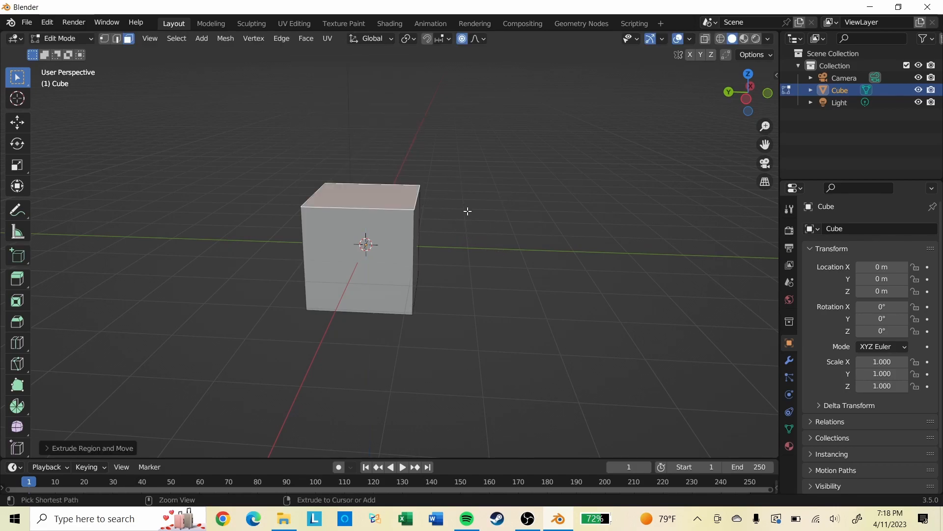
Step: Switch to vertex selection, extrude the top face's front-right corner vertex outward into a loose edge, and undo the extrusion
{"action": "key", "text": "1"}
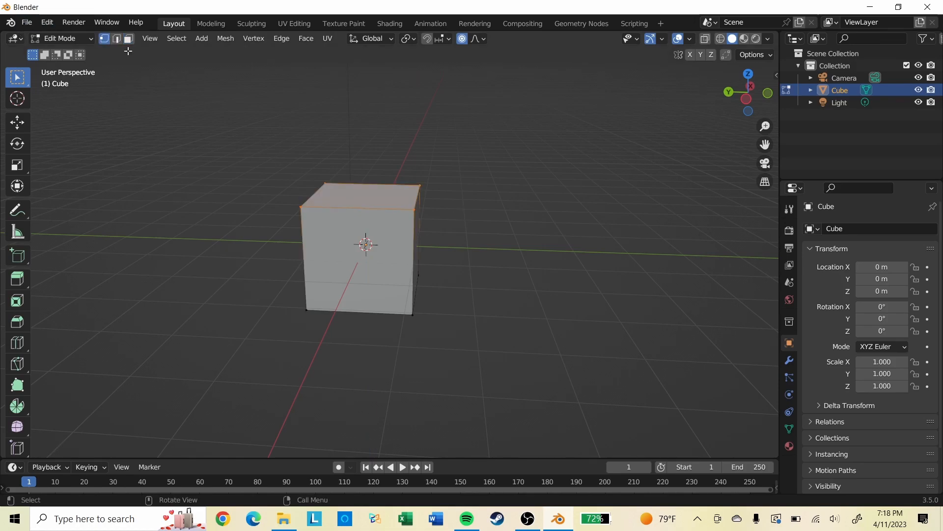
{"action": "left_click", "coordinate": [419, 211]}
{"action": "key", "text": "e"}
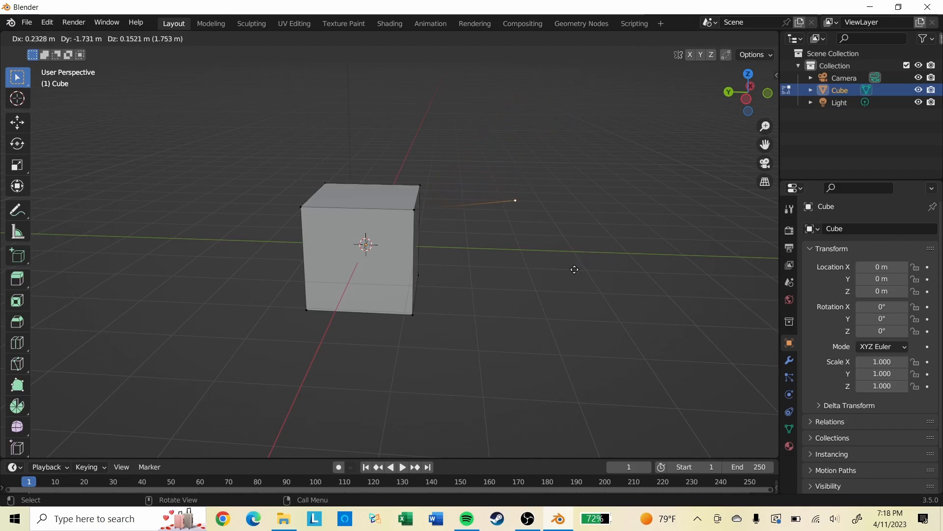
{"action": "left_click", "coordinate": [598, 247]}
{"action": "scroll", "coordinate": [480, 149], "scroll_direction": "up", "scroll_amount": 3}
{"action": "scroll", "coordinate": [565, 96], "scroll_direction": "down", "scroll_amount": 2}
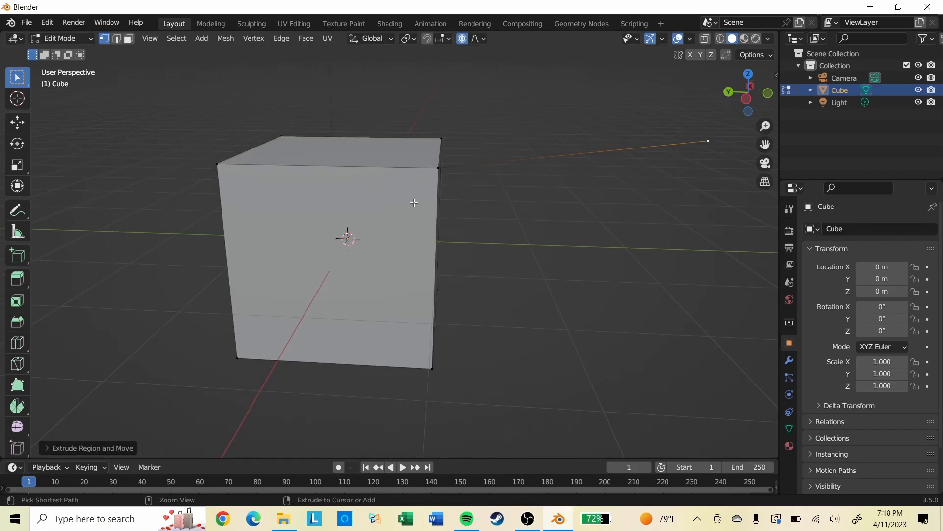
{"action": "middle_click_drag", "start_coordinate": [543, 145], "coordinate": [555, 168]}
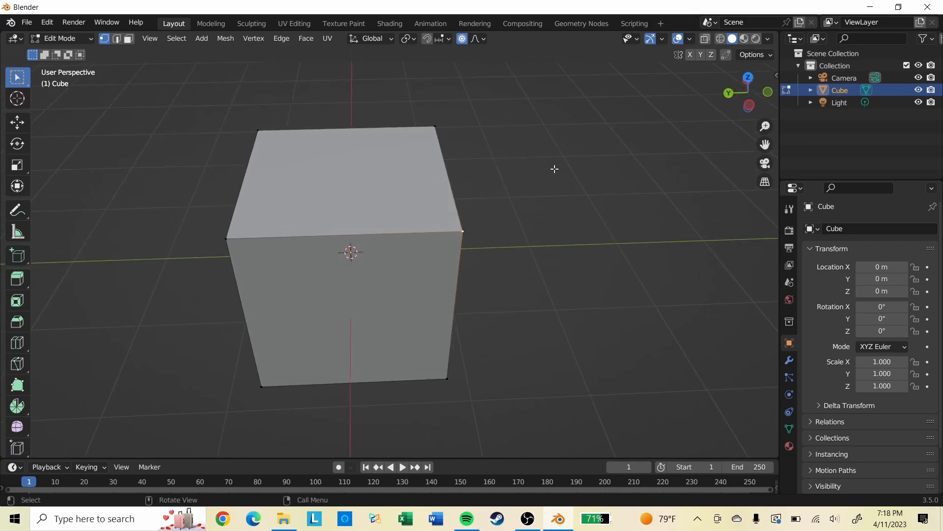
{"action": "key", "text": "ctrl+KP_Add"}
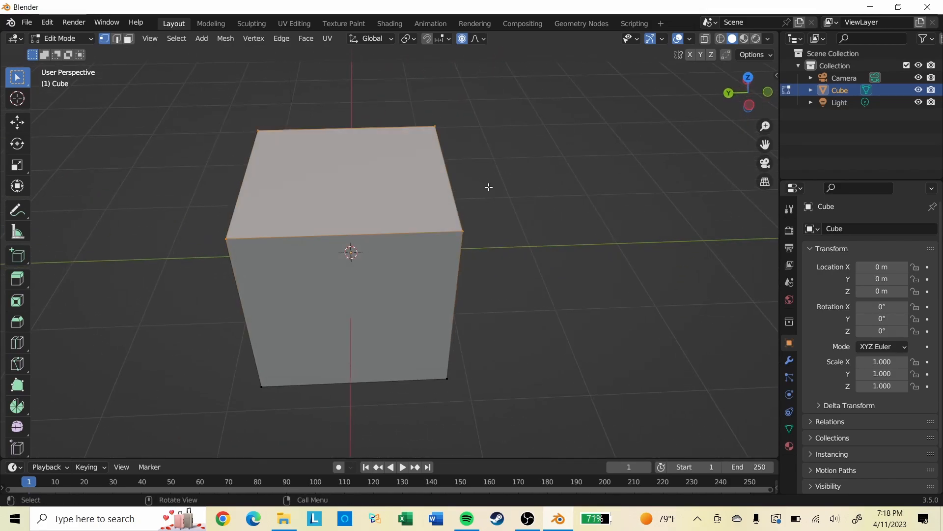
Step: Select only the vertex at the top face's front-right corner
{"action": "scroll", "coordinate": [508, 192], "scroll_direction": "up", "scroll_amount": 2}
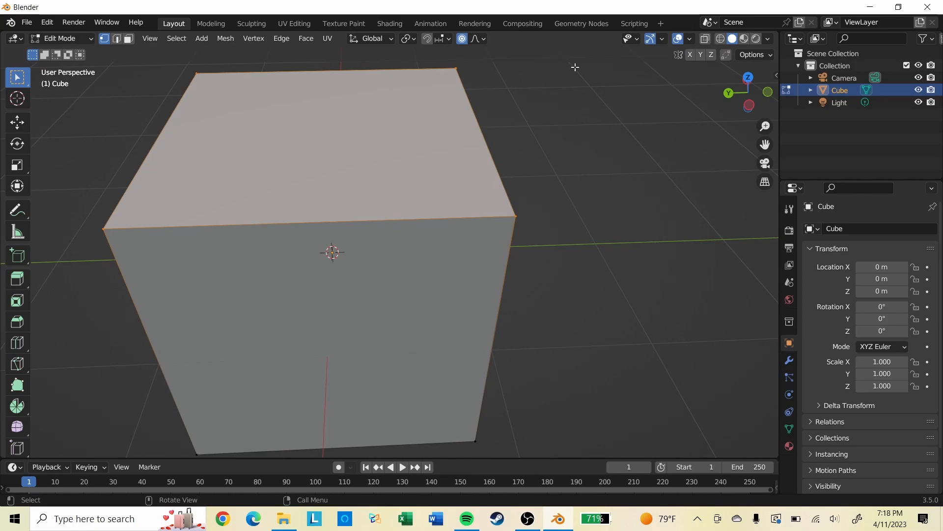
{"action": "scroll", "coordinate": [482, 255], "scroll_direction": "down", "scroll_amount": 3}
{"action": "middle_click_drag", "start_coordinate": [404, 202], "coordinate": [370, 202]}
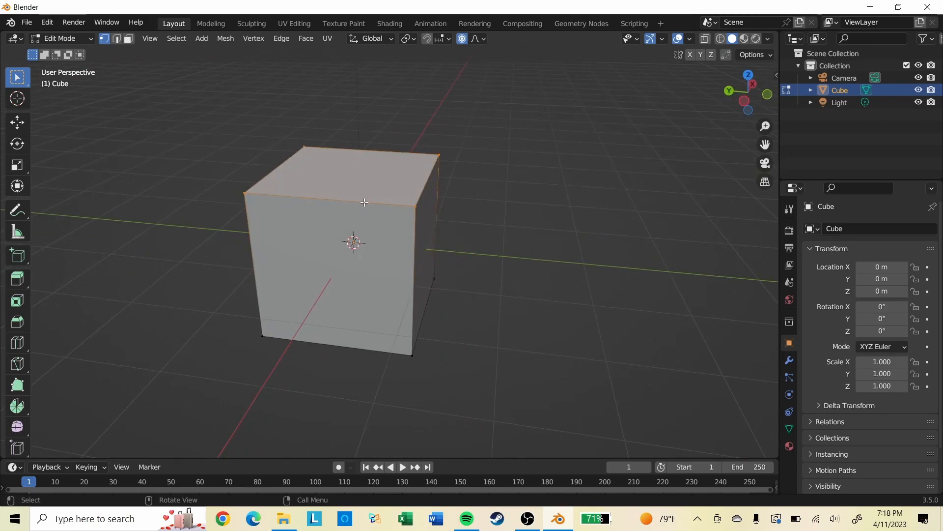
{"action": "left_click", "coordinate": [401, 195]}
{"action": "middle_click_drag", "start_coordinate": [396, 225], "coordinate": [423, 239]}
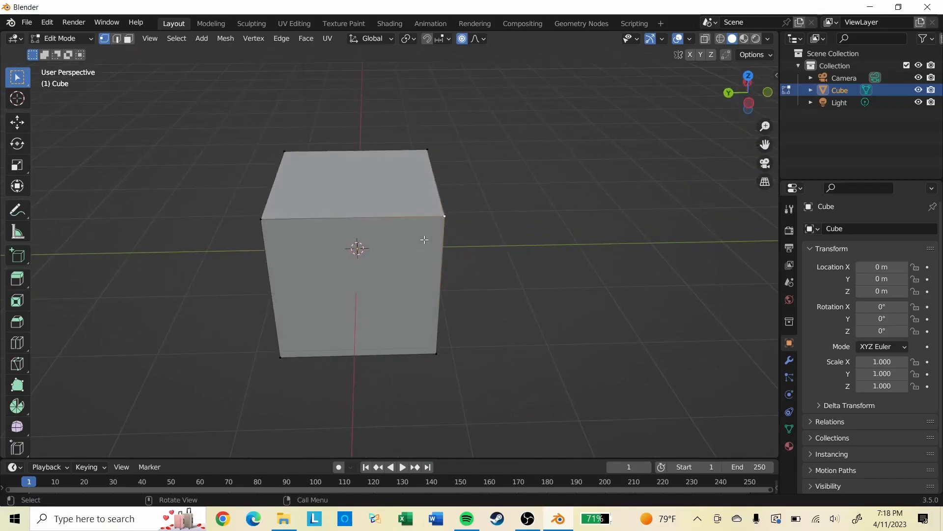
Step: Try a vertical loop cut across the cube's front and top faces, slide it off-center toward the left side, and undo it
{"action": "key", "text": "ctrl+r"}
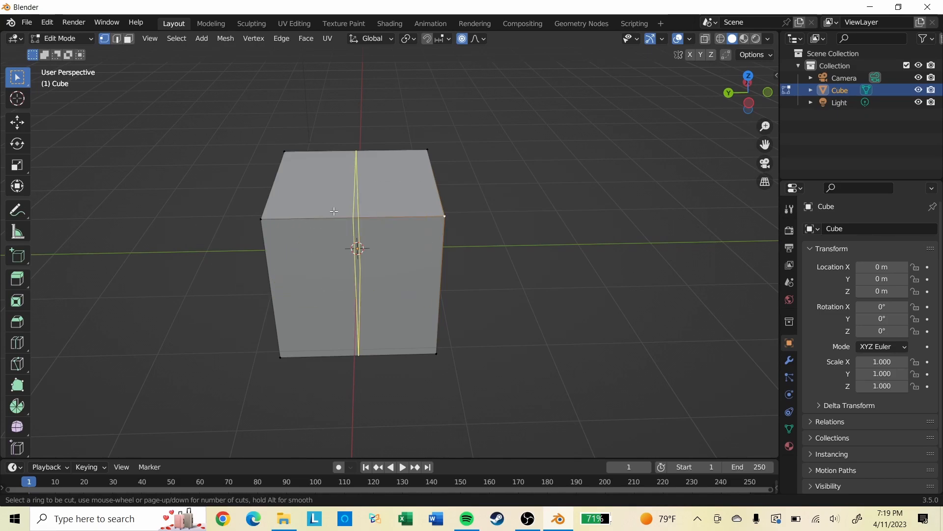
{"action": "left_click", "coordinate": [338, 213]}
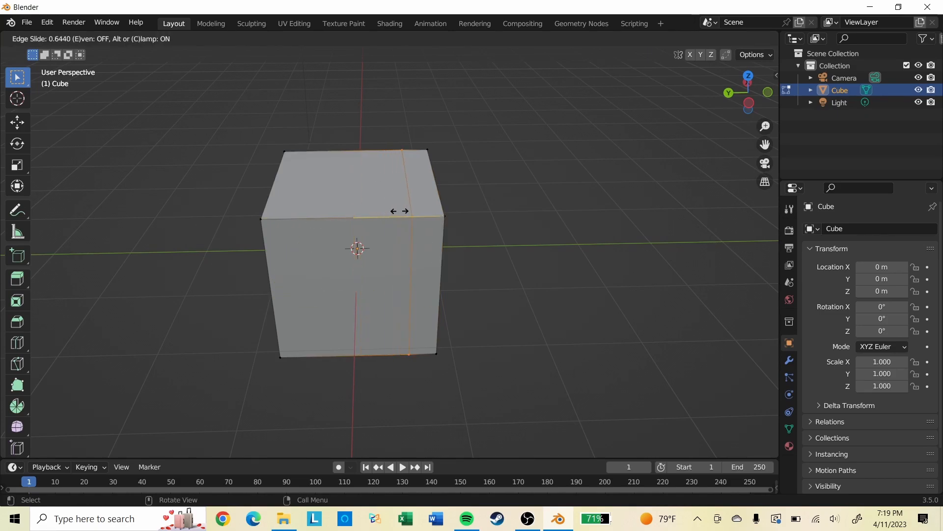
{"action": "left_click", "coordinate": [293, 215]}
{"action": "key", "text": "ctrl+z"}
Step: Add a vertical loop cut kept exactly at the cube's center without sliding it, and undo the cut
{"action": "key", "text": "ctrl+r"}
{"action": "left_click", "coordinate": [354, 215]}
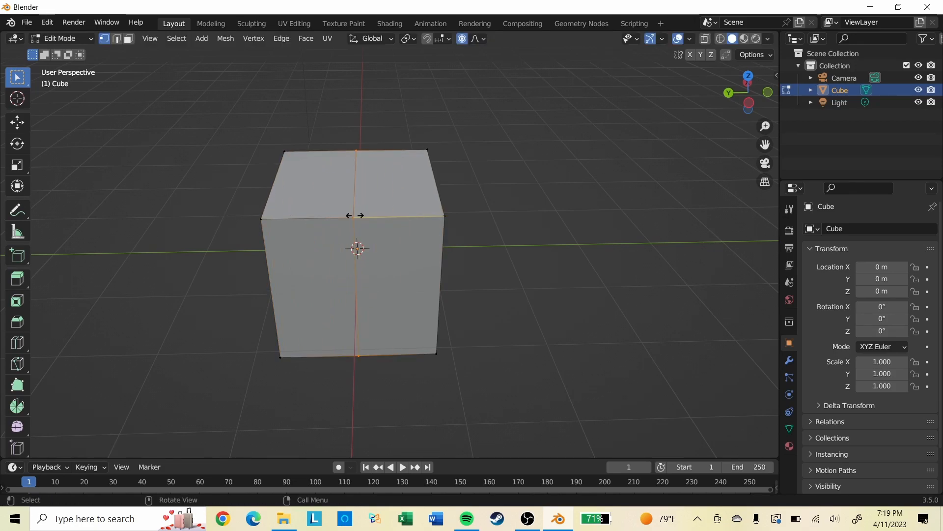
{"action": "right_click", "coordinate": [283, 215]}
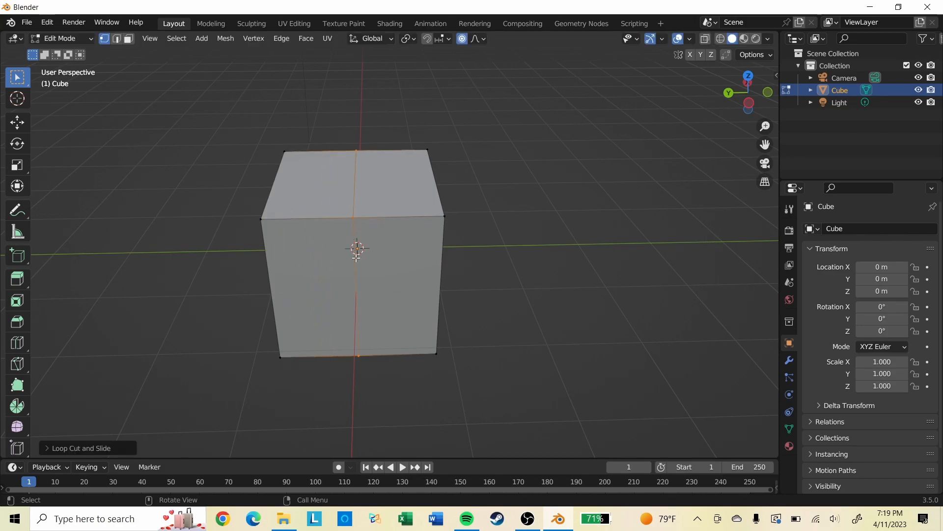
{"action": "key", "text": "ctrl+z"}
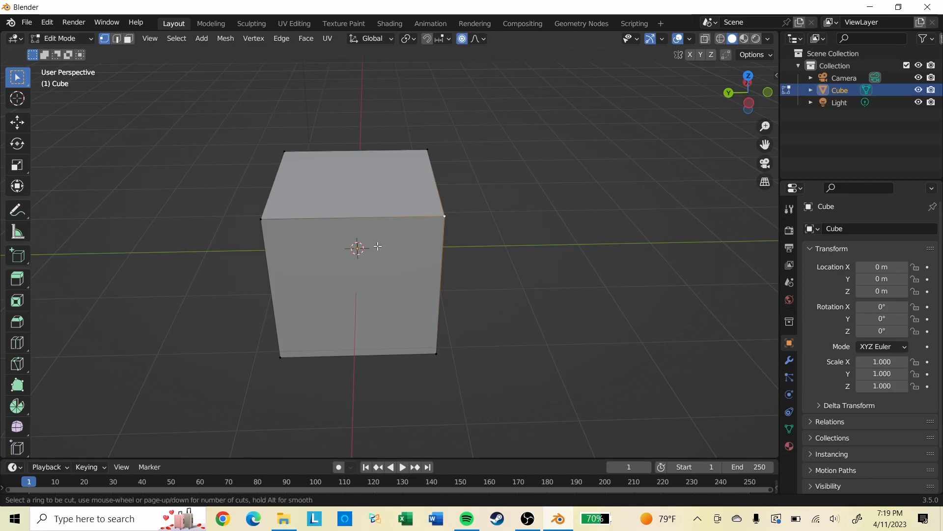
Step: Add a vertical loop cut slid slightly left of the cube's center and clear the selection
{"action": "key", "text": "ctrl+r"}
{"action": "left_click", "coordinate": [350, 201]}
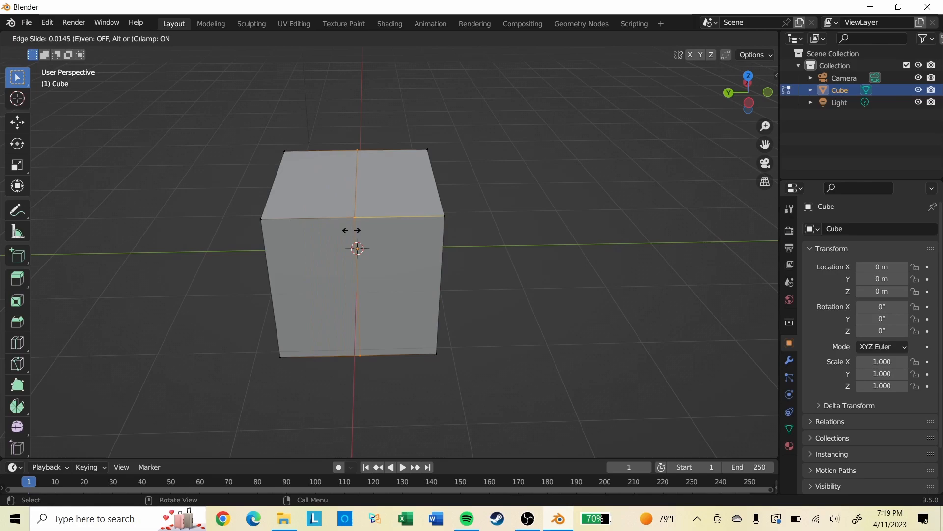
{"action": "left_click", "coordinate": [329, 238]}
{"action": "right_click", "coordinate": [328, 237]}
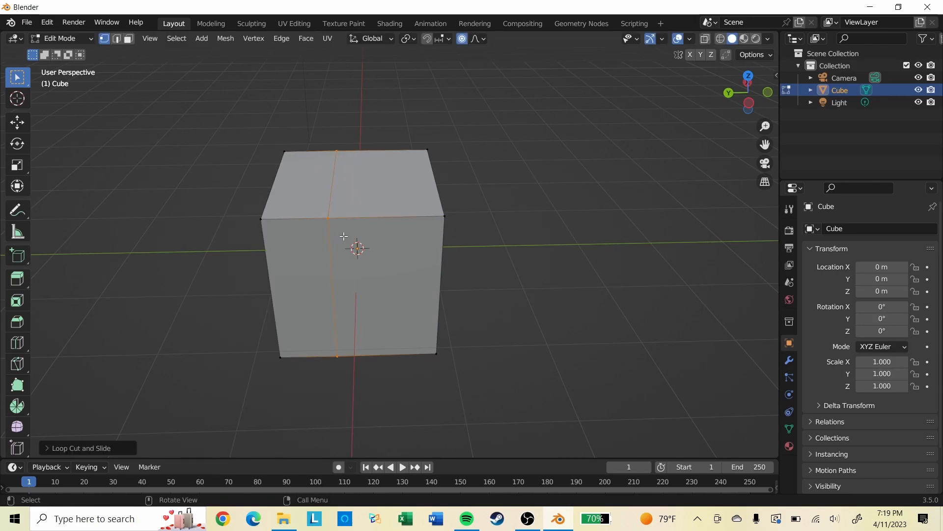
{"action": "left_click", "coordinate": [608, 244]}
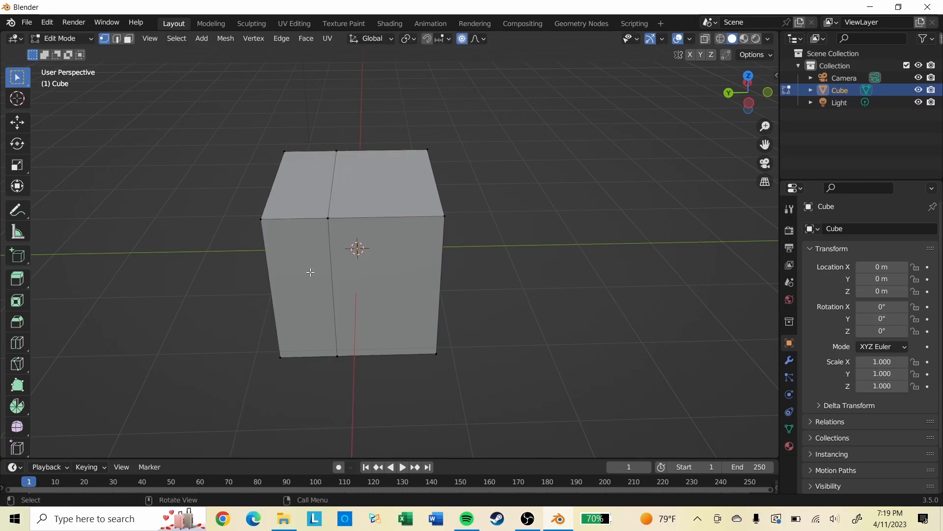
Step: Select the whole edge loop of the new cut, look at it from another angle, and undo back to the uncut cube
{"action": "left_click", "coordinate": [329, 245], "text": "alt"}
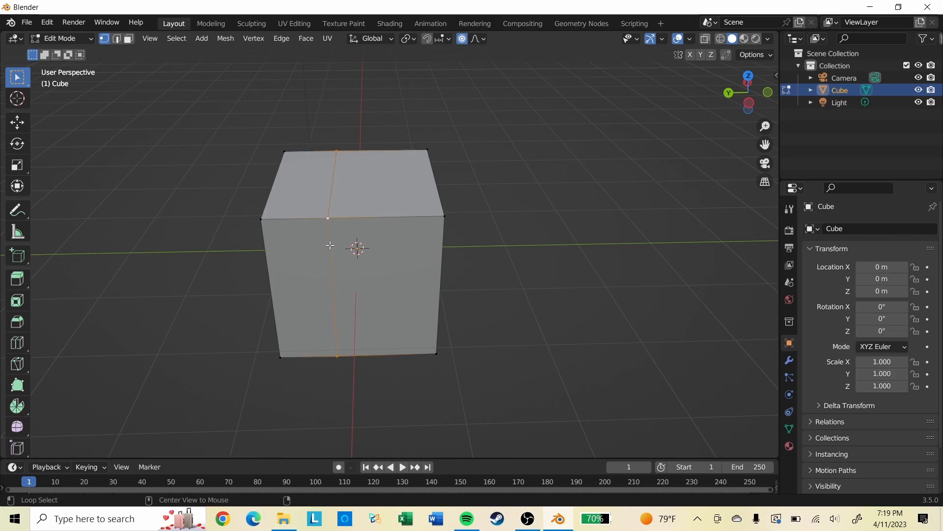
{"action": "middle_click_drag", "start_coordinate": [359, 247], "coordinate": [465, 245]}
{"action": "key", "text": "ctrl+z"}
{"action": "key", "text": "ctrl+z"}
{"action": "key", "text": "ctrl+z"}
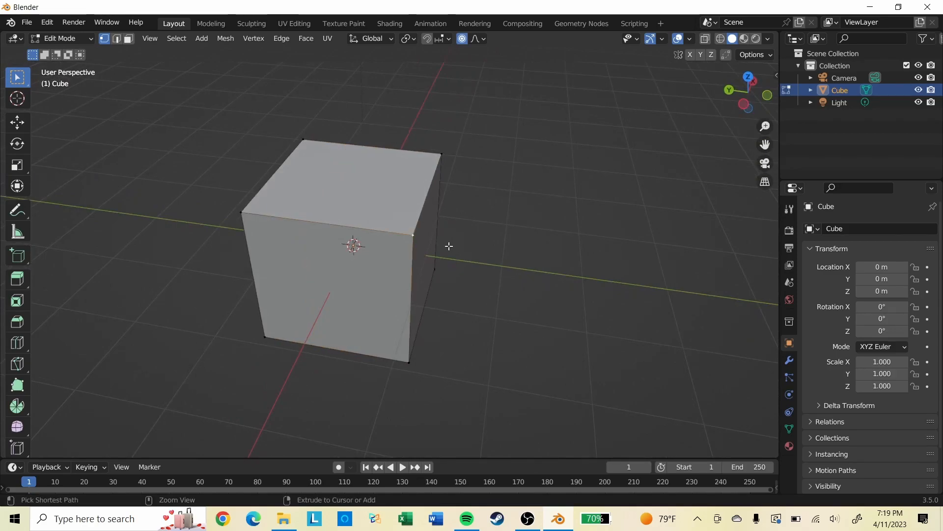
Step: Try growing and shrinking the selection around the top front corner vertex, and reselect only that vertex
{"action": "middle_click_drag", "start_coordinate": [398, 247], "coordinate": [414, 214]}
{"action": "scroll", "coordinate": [414, 213], "scroll_direction": "down", "scroll_amount": 3}
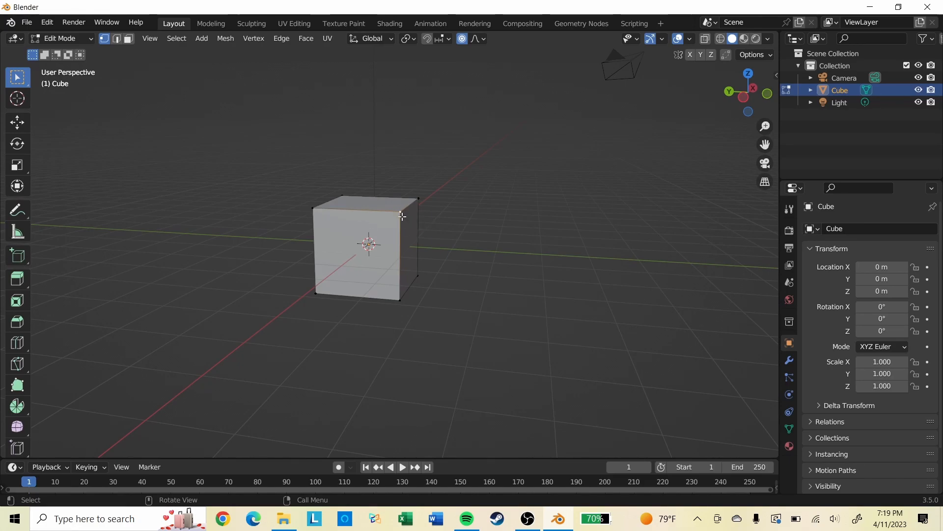
{"action": "middle_click_drag", "start_coordinate": [455, 223], "coordinate": [447, 245]}
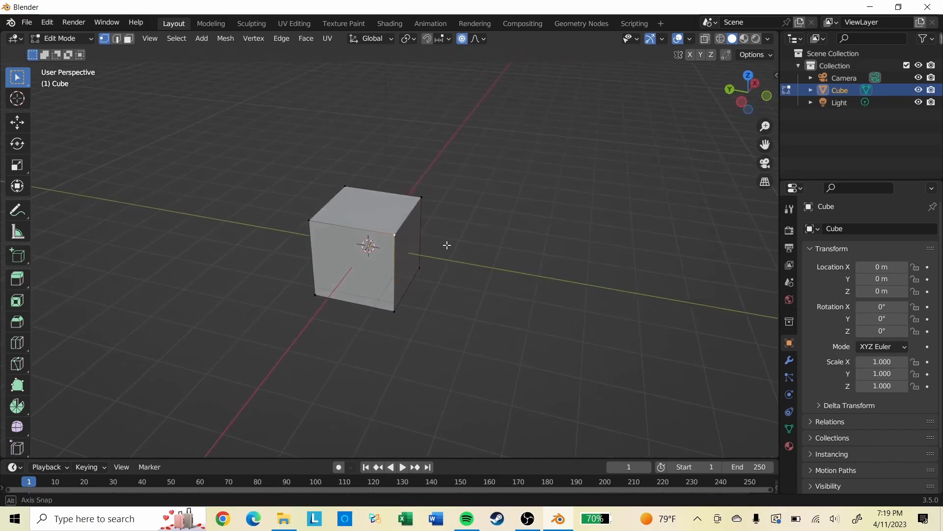
{"action": "key", "text": "ctrl+KP_Add"}
{"action": "key", "text": "ctrl+KP_Add"}
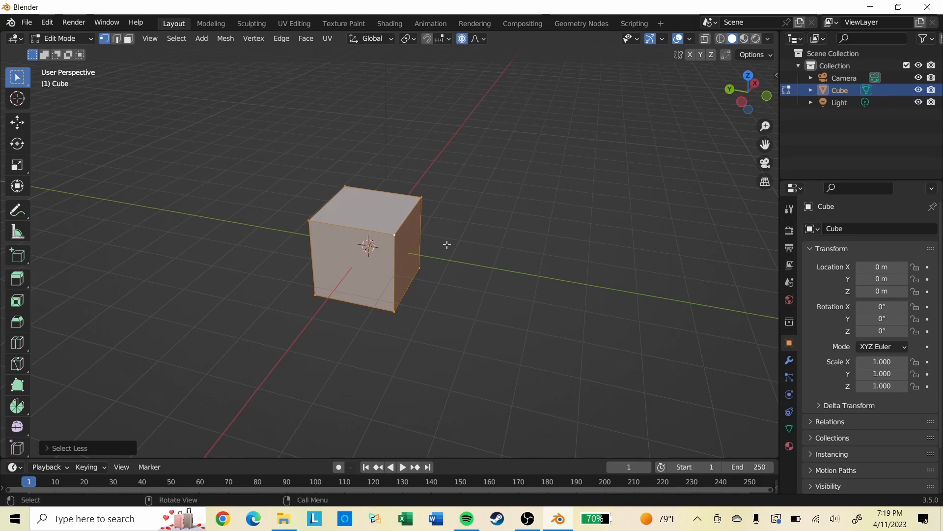
{"action": "scroll", "coordinate": [446, 244], "scroll_direction": "down", "scroll_amount": 1}
{"action": "middle_click_drag", "start_coordinate": [446, 244], "coordinate": [514, 229]}
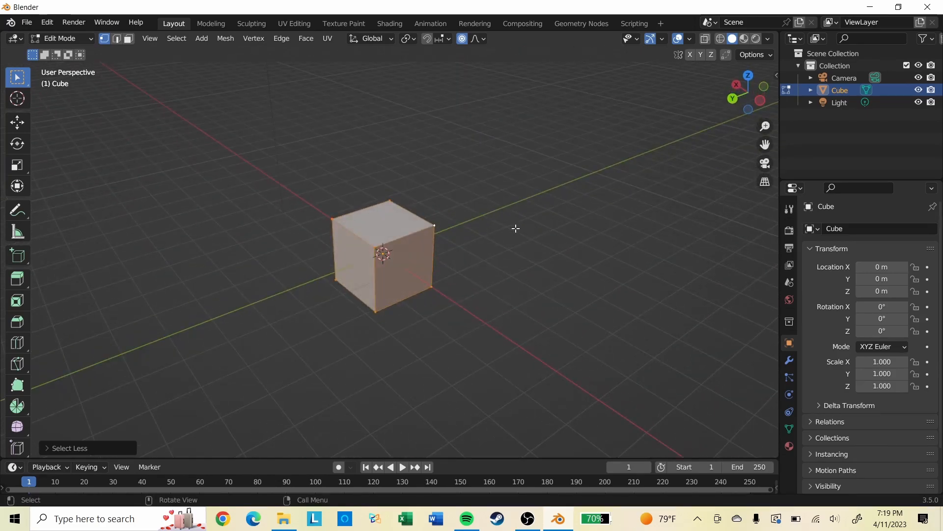
{"action": "left_click", "coordinate": [439, 225]}
{"action": "middle_click_drag", "start_coordinate": [471, 220], "coordinate": [410, 267]}
{"action": "middle_click_drag", "start_coordinate": [490, 273], "coordinate": [460, 231]}
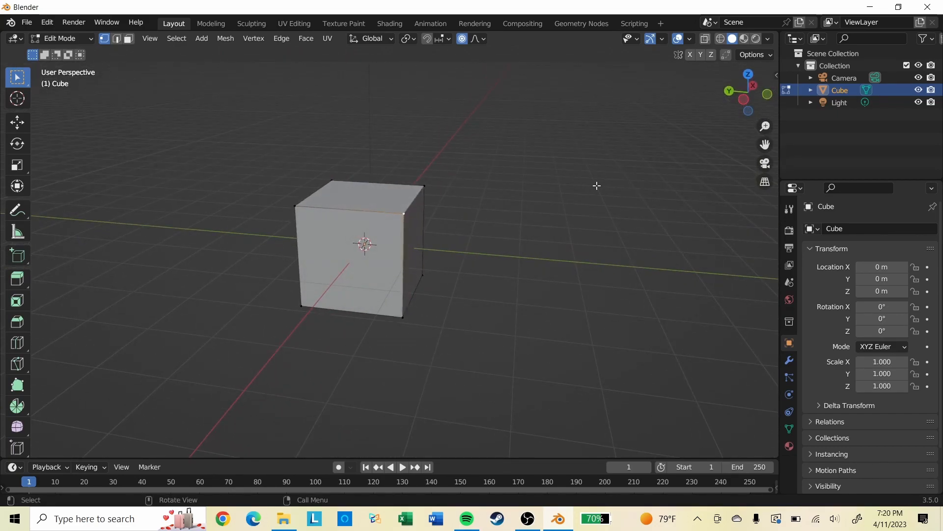
Step: Add a Mirror modifier to the cube
{"action": "left_click", "coordinate": [790, 362]}
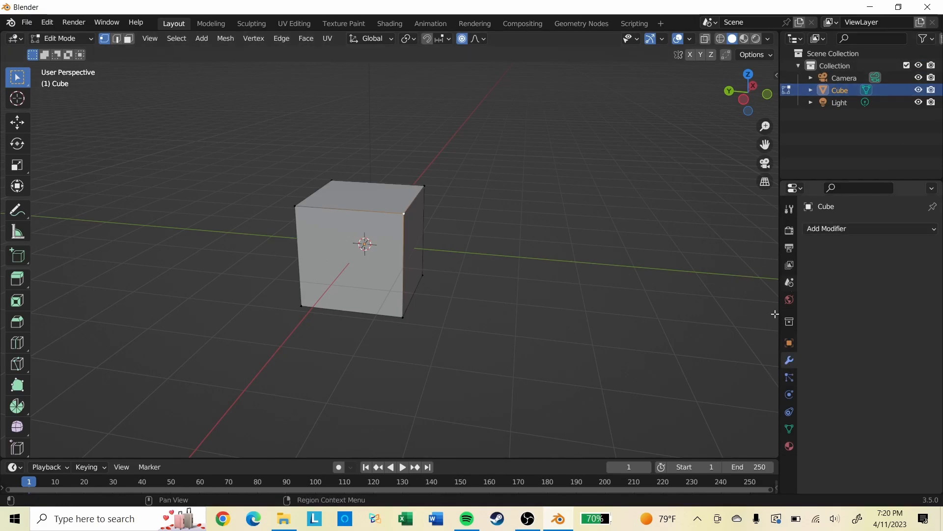
{"action": "left_click", "coordinate": [873, 230]}
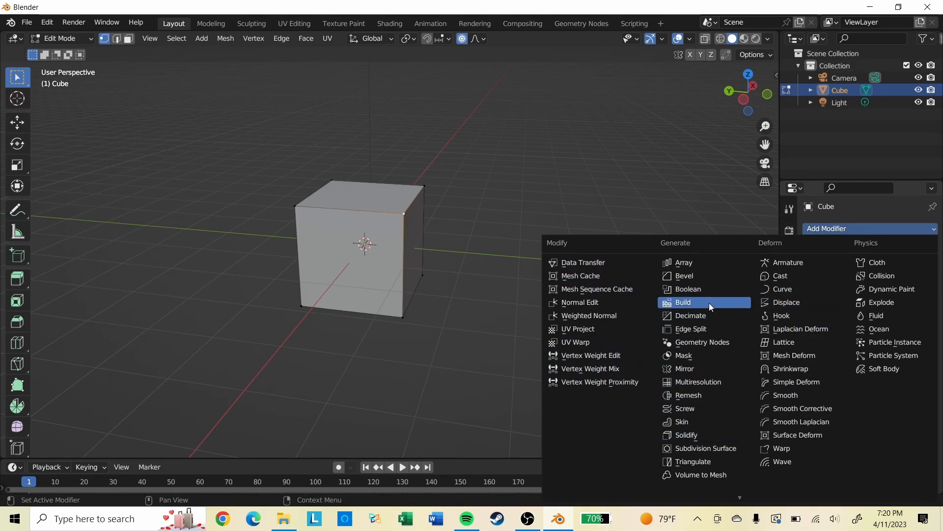
{"action": "left_click", "coordinate": [709, 372]}
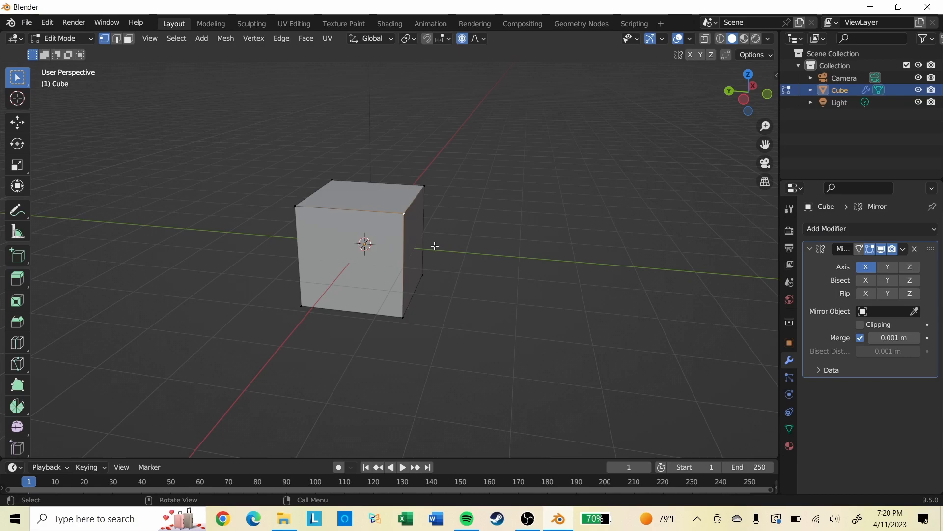
Step: Try moving the corner vertex outward about 2.5 m with the X-axis mirror active, and cancel the move
{"action": "key", "text": "g"}
{"action": "key", "text": "Escape"}
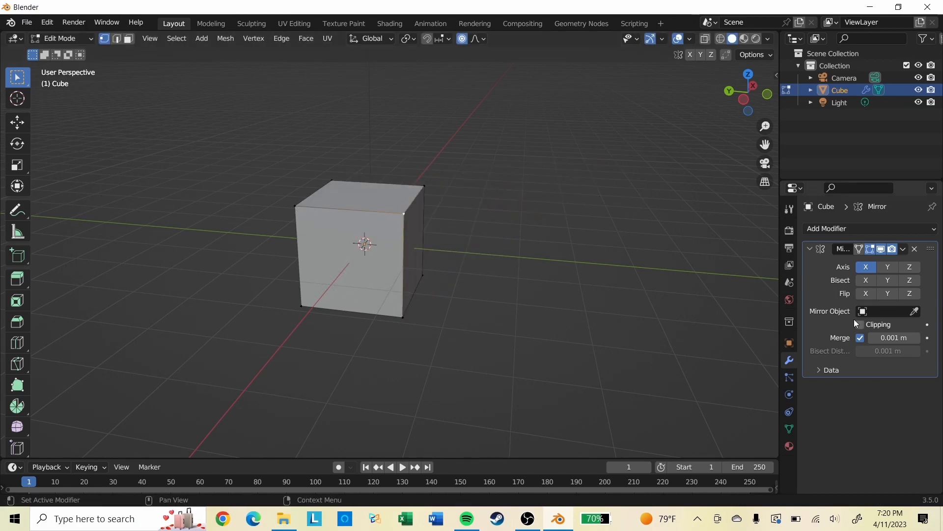
{"action": "key", "text": "KP_1"}
{"action": "middle_click_drag", "start_coordinate": [479, 184], "coordinate": [532, 250]}
{"action": "key", "text": "g"}
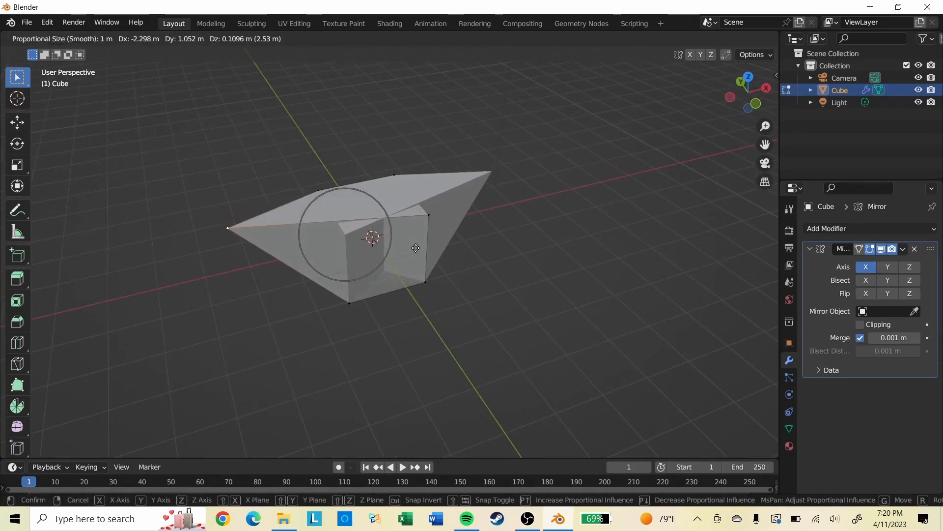
{"action": "key", "text": "Escape"}
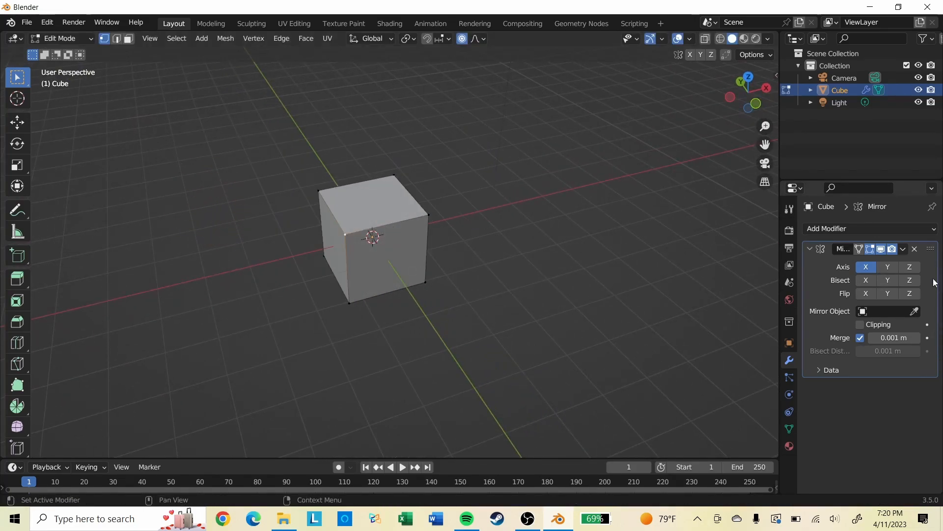
Step: Enable the Y axis in addition to X in the Mirror modifier
{"action": "left_click", "coordinate": [888, 267]}
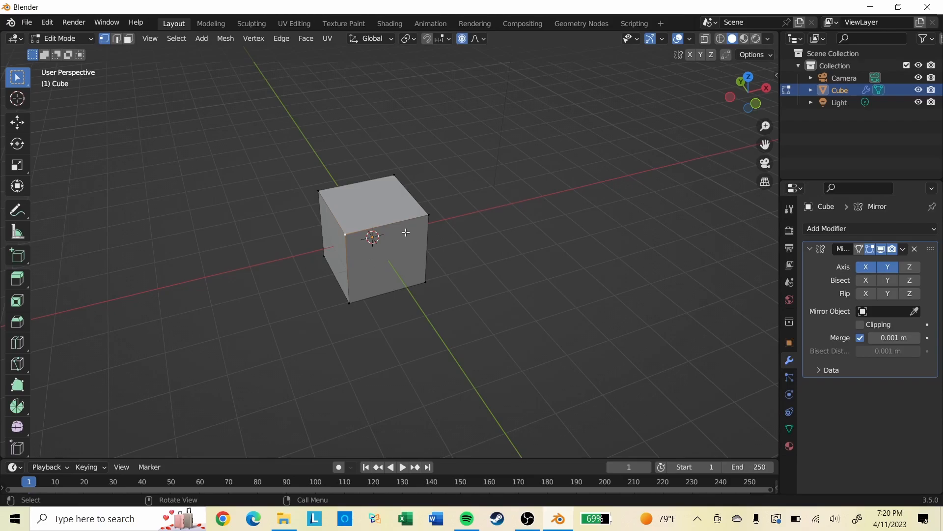
Step: Try moving the corner vertex about 1.8 m outward and down with the X and Y mirror active, and cancel the move
{"action": "key", "text": "g"}
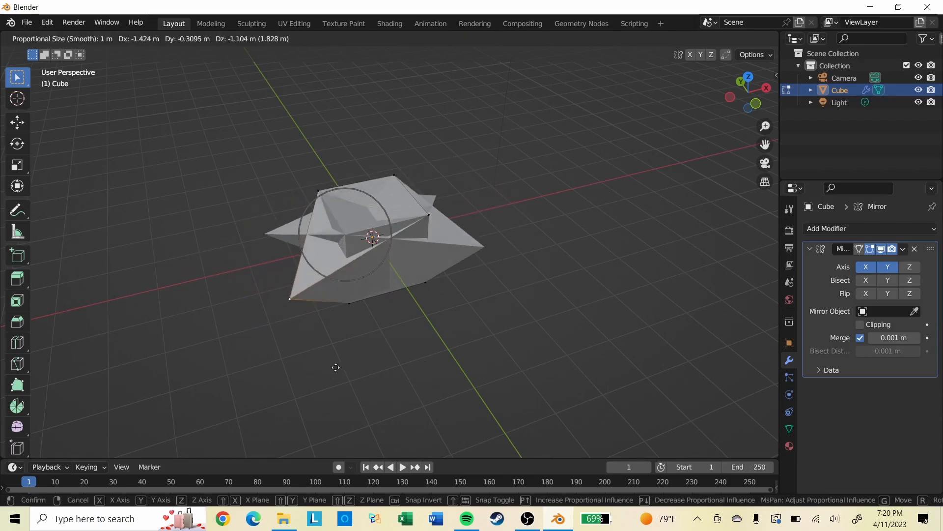
{"action": "key", "text": "Escape"}
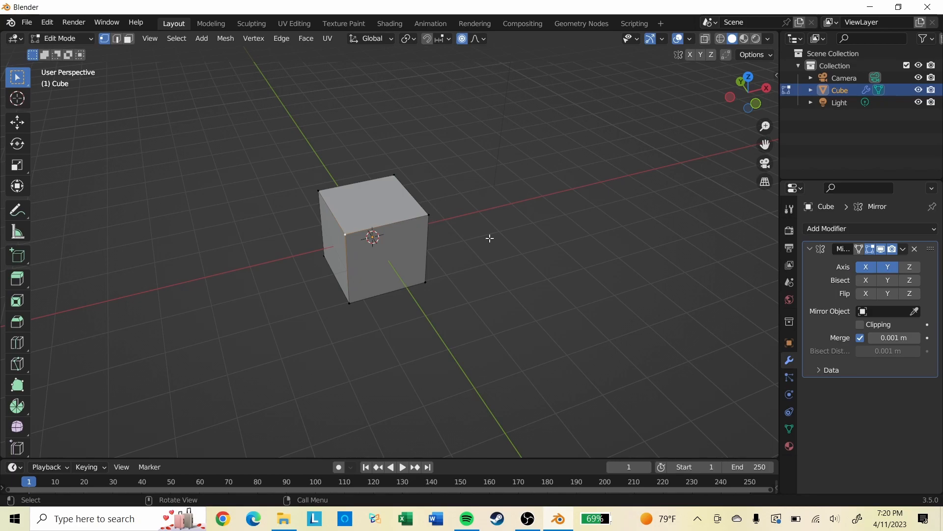
Step: Compare the cube in wireframe, solid, material preview and rendered viewport shading
{"action": "middle_click_drag", "start_coordinate": [490, 243], "coordinate": [453, 240]}
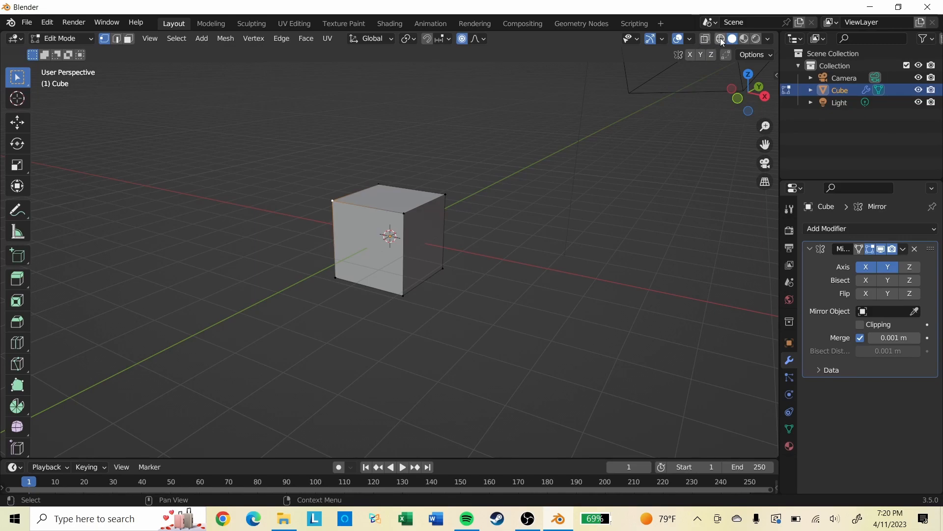
{"action": "key", "text": "alt+z"}
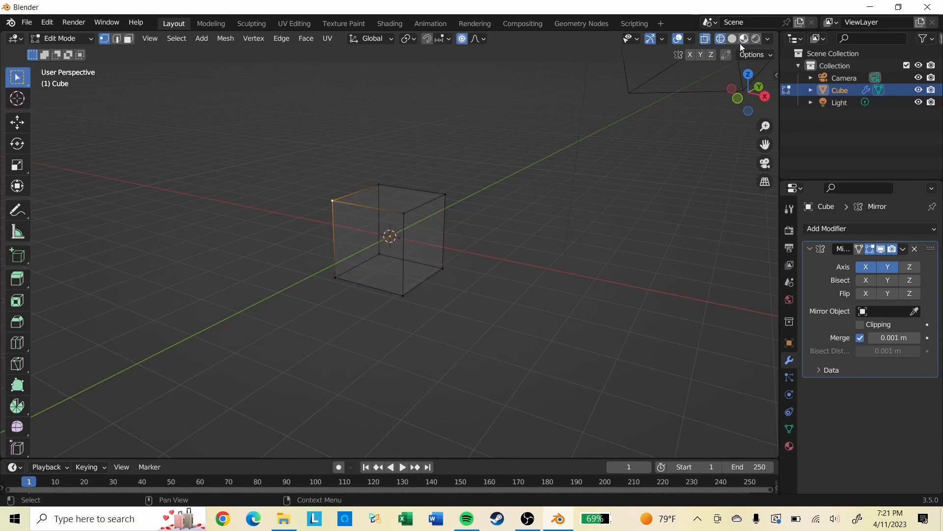
{"action": "left_click", "coordinate": [735, 40]}
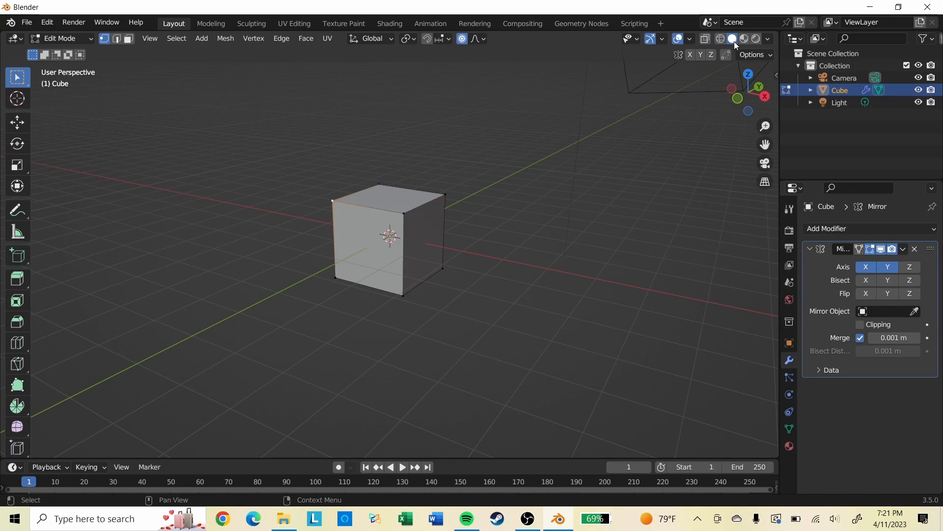
{"action": "left_click", "coordinate": [720, 39]}
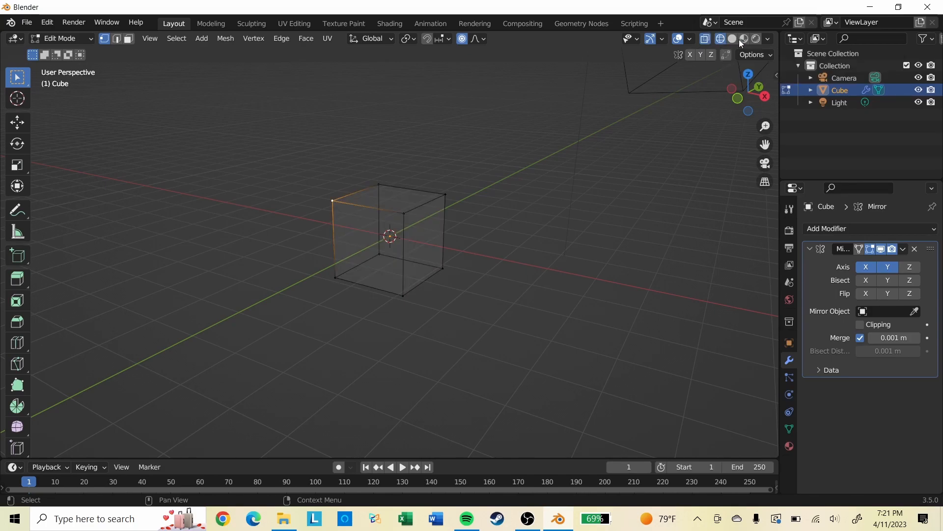
{"action": "left_click", "coordinate": [743, 39]}
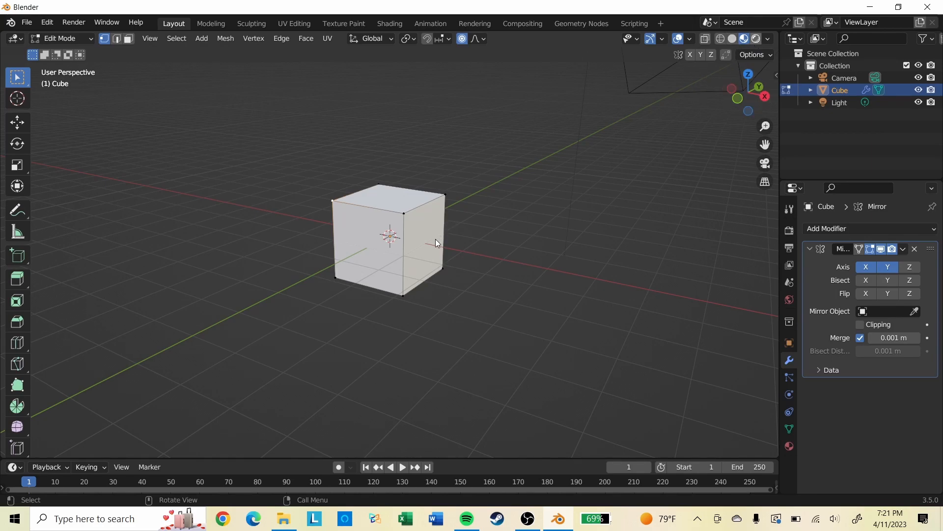
{"action": "left_click", "coordinate": [756, 39]}
{"action": "middle_click_drag", "start_coordinate": [518, 226], "coordinate": [564, 215]}
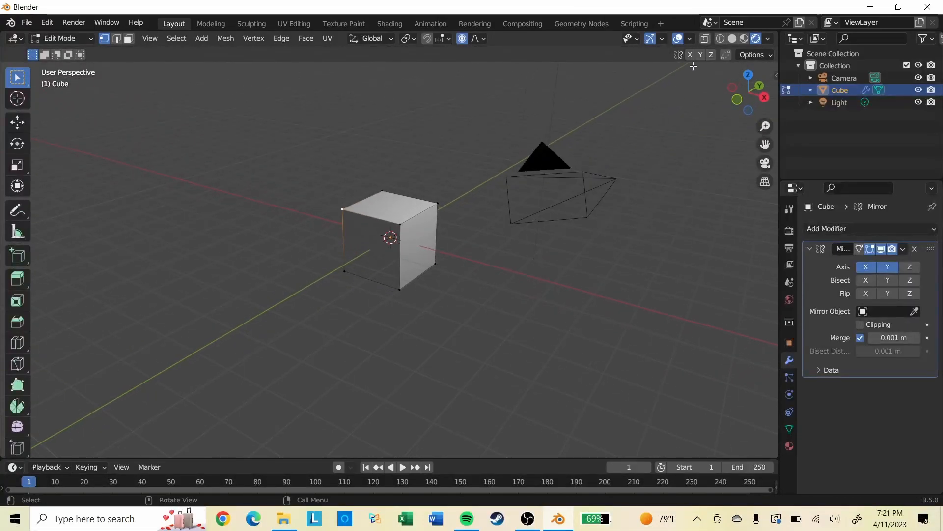
Step: Toggle X-ray off and on in wireframe shading, and finish with solid shading and X-ray enabled
{"action": "left_click", "coordinate": [725, 39]}
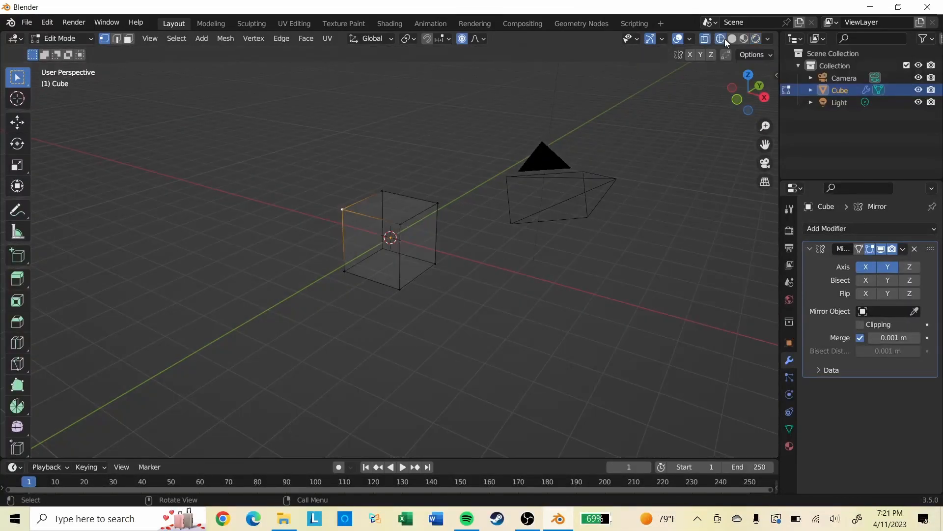
{"action": "left_click", "coordinate": [708, 41]}
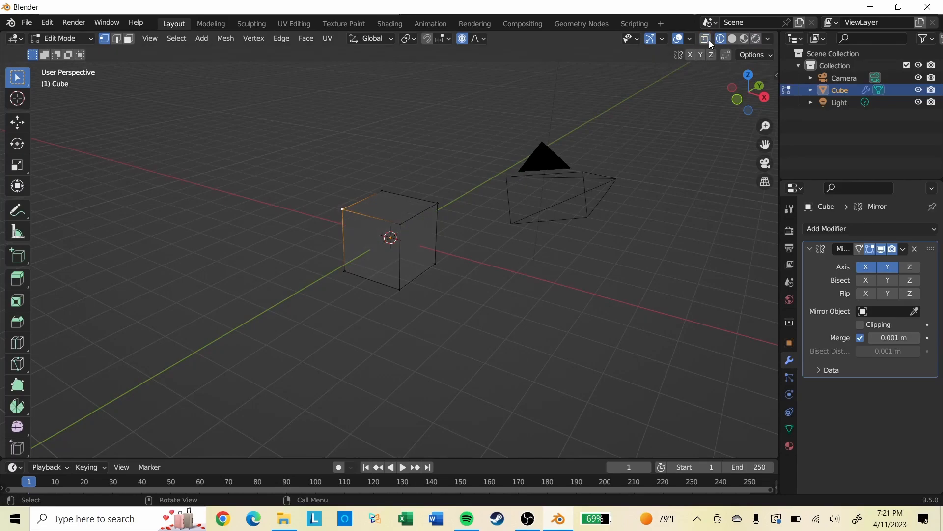
{"action": "left_click", "coordinate": [708, 41]}
{"action": "left_click", "coordinate": [734, 39]}
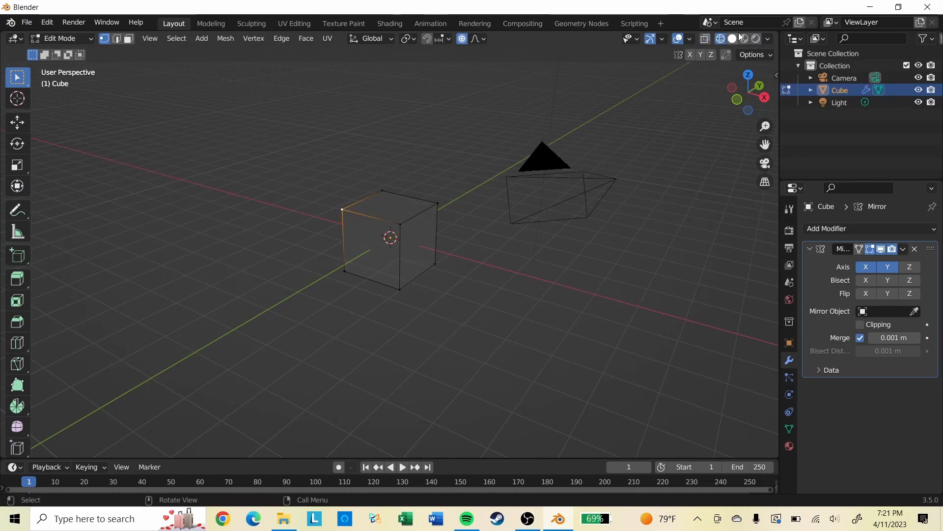
{"action": "left_click", "coordinate": [707, 41]}
Step: Try box-selecting all of the cube's vertices through the X-ray mesh, inspect the selection, and clear it
{"action": "middle_click_drag", "start_coordinate": [442, 225], "coordinate": [485, 104]}
{"action": "left_click_drag", "start_coordinate": [485, 105], "coordinate": [252, 361]}
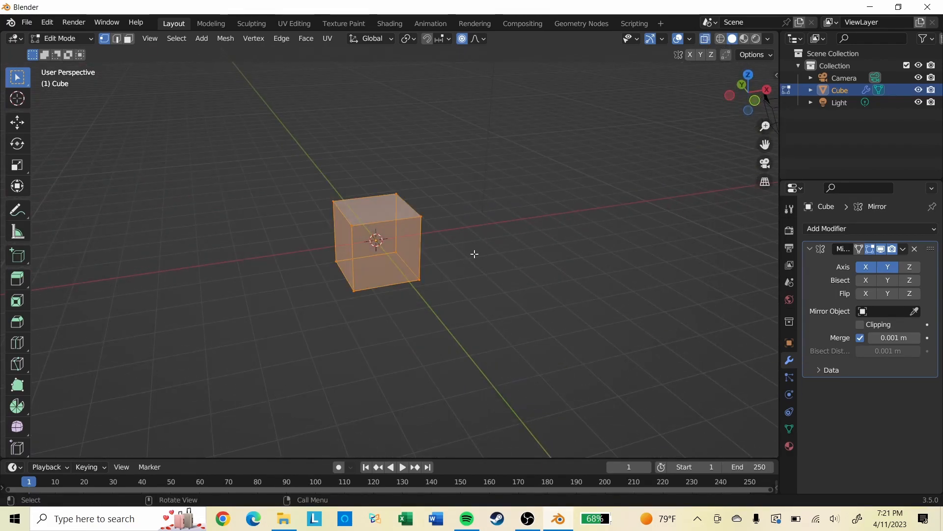
{"action": "key", "text": "b"}
{"action": "left_click_drag", "start_coordinate": [470, 131], "coordinate": [228, 375]}
{"action": "key", "text": "b"}
{"action": "left_click_drag", "start_coordinate": [478, 131], "coordinate": [283, 377]}
{"action": "middle_click_drag", "start_coordinate": [479, 308], "coordinate": [531, 232]}
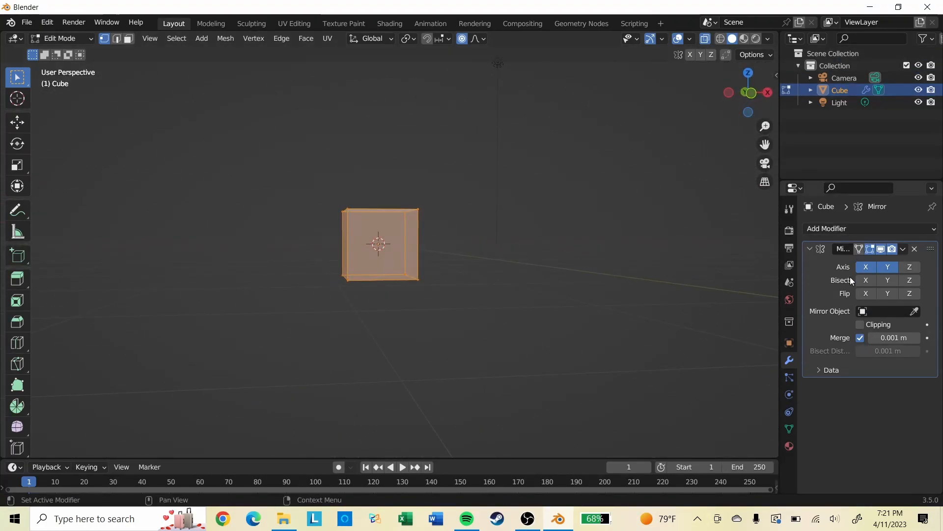
{"action": "middle_click_drag", "start_coordinate": [362, 312], "coordinate": [479, 290]}
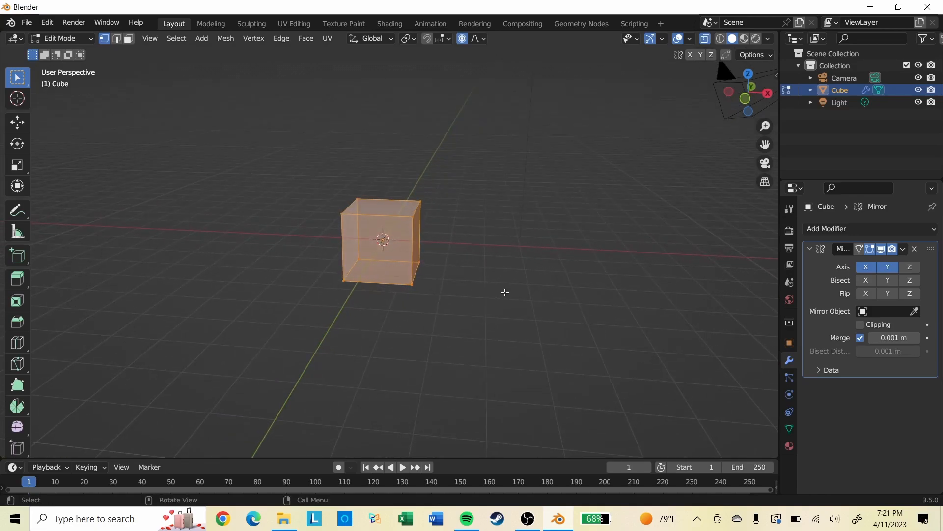
{"action": "left_click", "coordinate": [470, 270]}
Step: Add a Subdivision Surface modifier to the cube and examine the smoothed shape
{"action": "left_click", "coordinate": [869, 229]}
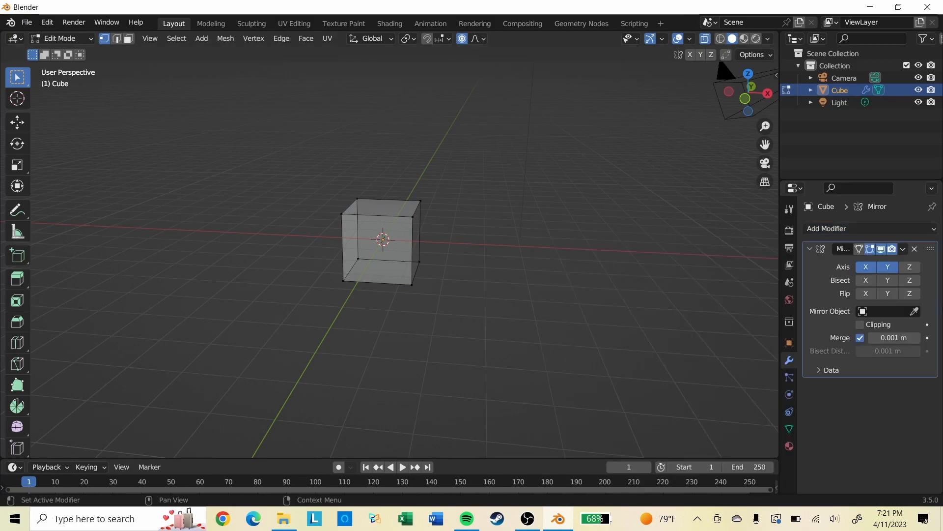
{"action": "left_click", "coordinate": [847, 229]}
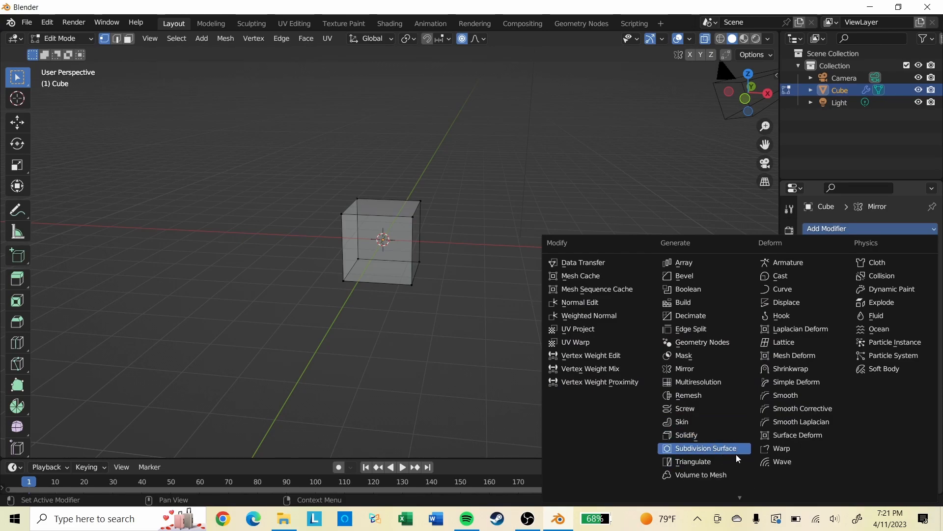
{"action": "left_click", "coordinate": [691, 448]}
{"action": "scroll", "coordinate": [496, 209], "scroll_direction": "up", "scroll_amount": 5}
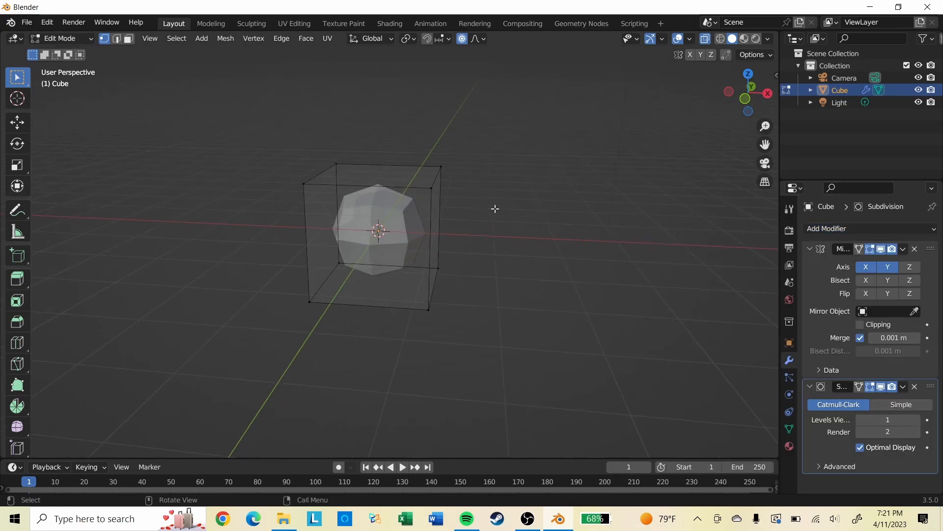
{"action": "mouse_move", "coordinate": [452, 228]}
{"action": "middle_mouse_down"}
{"action": "mouse_move", "coordinate": [448, 248]}
{"action": "mouse_move", "coordinate": [440, 227]}
{"action": "middle_mouse_up"}
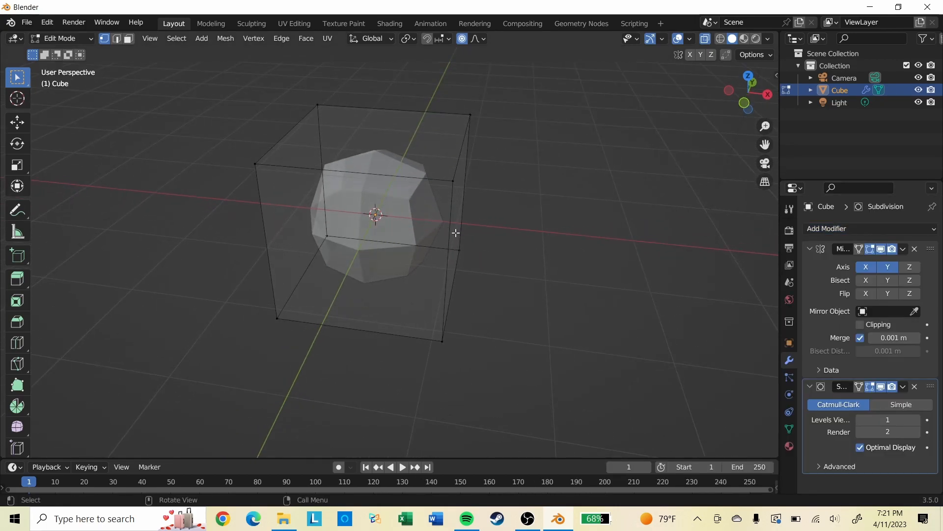
{"action": "scroll", "coordinate": [396, 230], "scroll_direction": "up", "scroll_amount": 3}
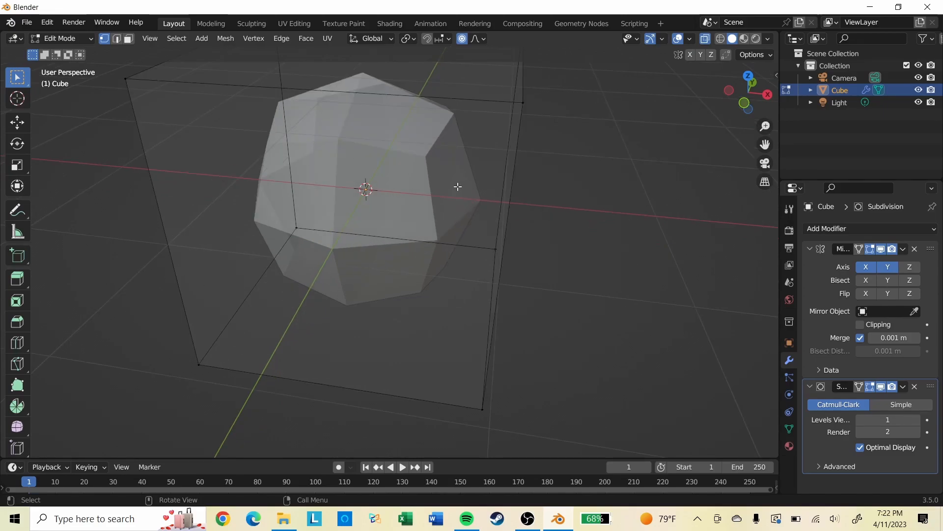
{"action": "scroll", "coordinate": [457, 187], "scroll_direction": "down", "scroll_amount": 3}
{"action": "middle_click_drag", "start_coordinate": [414, 210], "coordinate": [449, 214]}
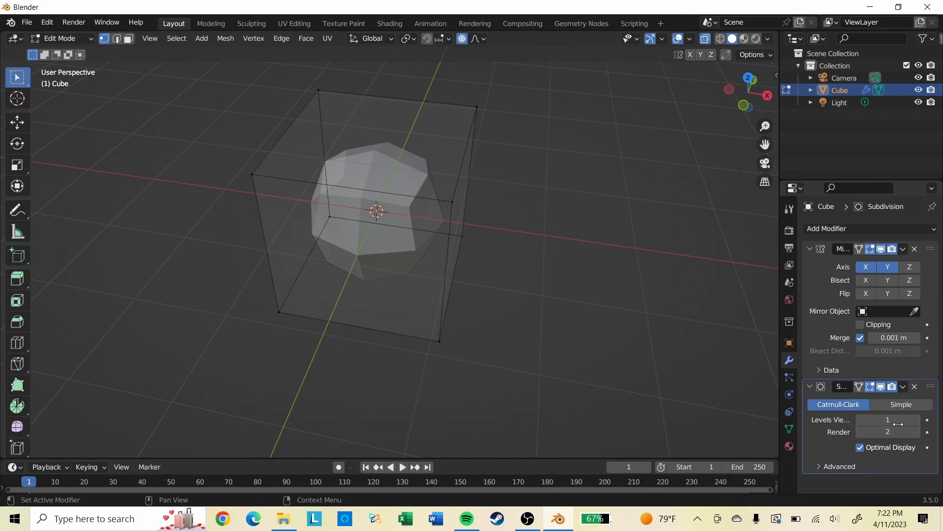
Step: Try viewport and render subdivision levels of 1 and 2, leaving both at 2
{"action": "left_click", "coordinate": [917, 420]}
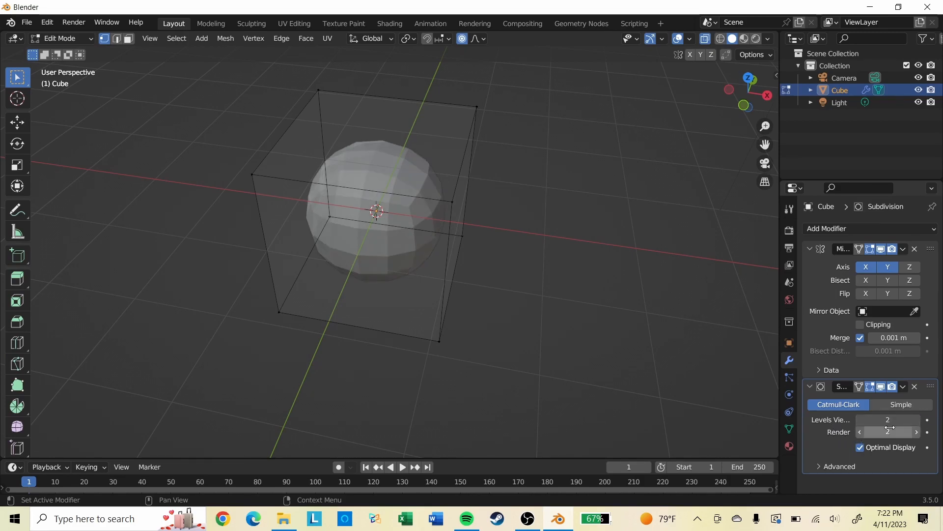
{"action": "left_click", "coordinate": [859, 431]}
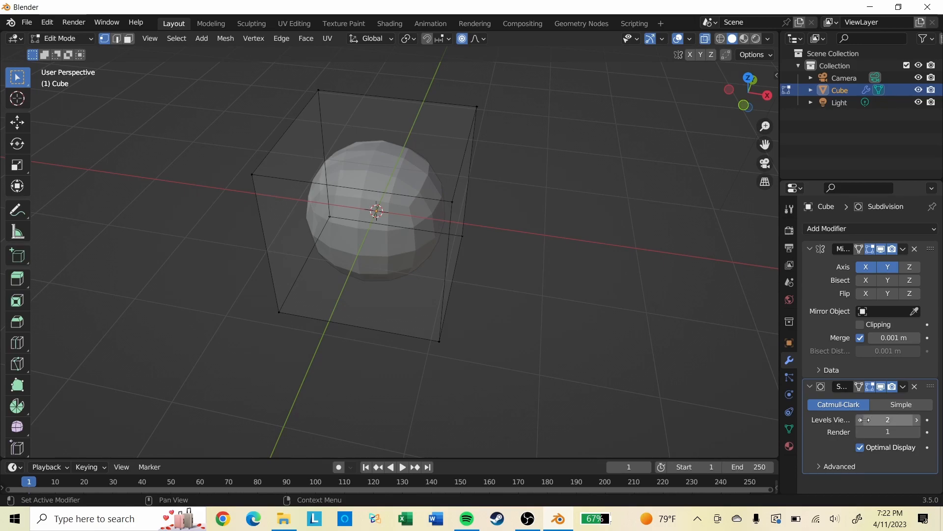
{"action": "left_click", "coordinate": [861, 421]}
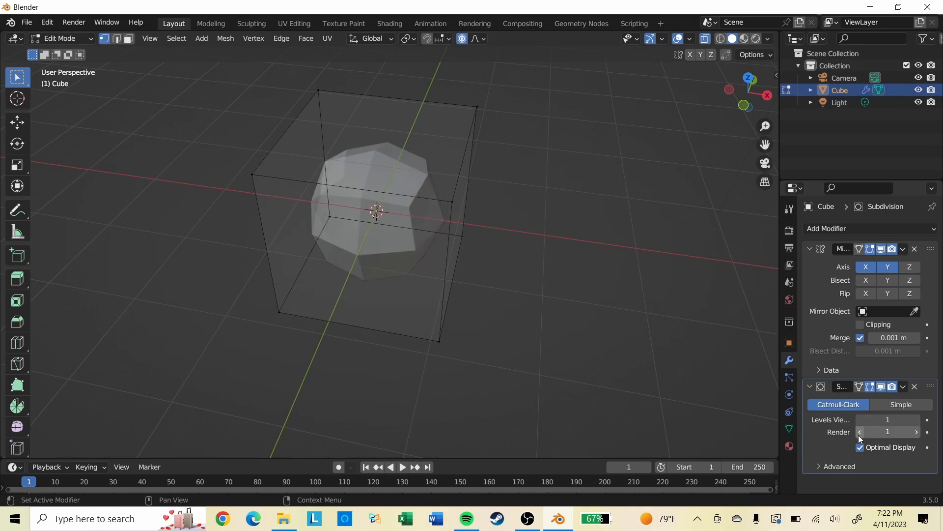
{"action": "left_click", "coordinate": [916, 420]}
{"action": "left_click", "coordinate": [917, 432]}
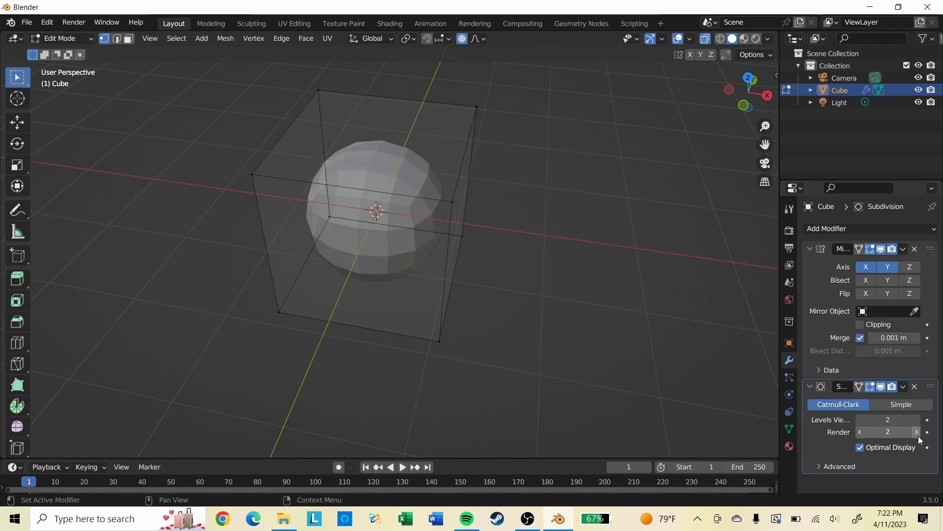
Step: Try placing the Mirror modifier below the Subdivision modifier in the stack, and restore the original order
{"action": "middle_click_drag", "start_coordinate": [465, 207], "coordinate": [383, 211]}
{"action": "scroll", "coordinate": [384, 212], "scroll_direction": "up", "scroll_amount": 3}
{"action": "scroll", "coordinate": [565, 257], "scroll_direction": "down", "scroll_amount": 4}
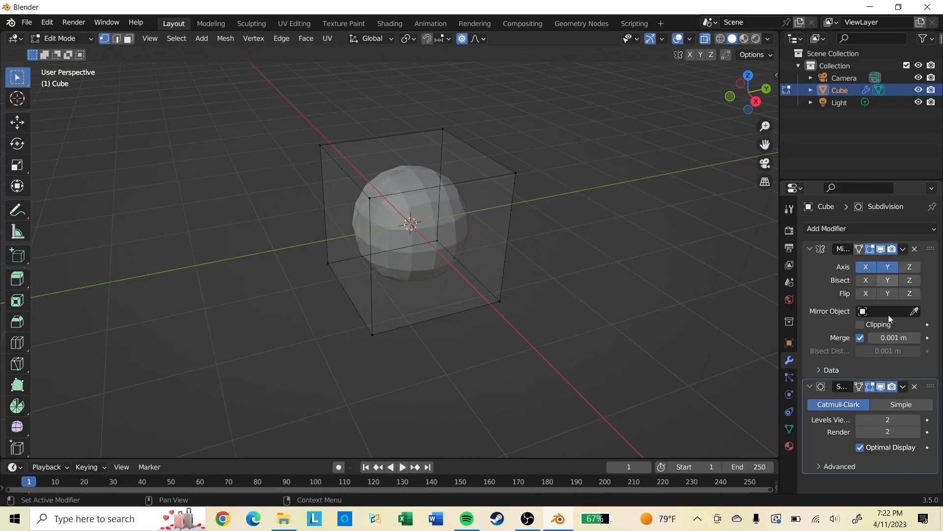
{"action": "left_click_drag", "start_coordinate": [932, 250], "coordinate": [935, 423]}
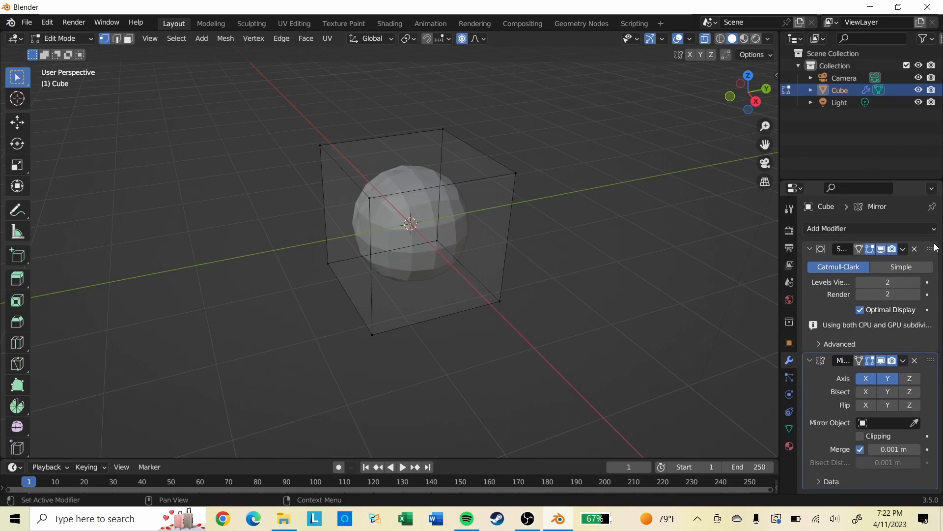
{"action": "left_click_drag", "start_coordinate": [931, 249], "coordinate": [931, 386]}
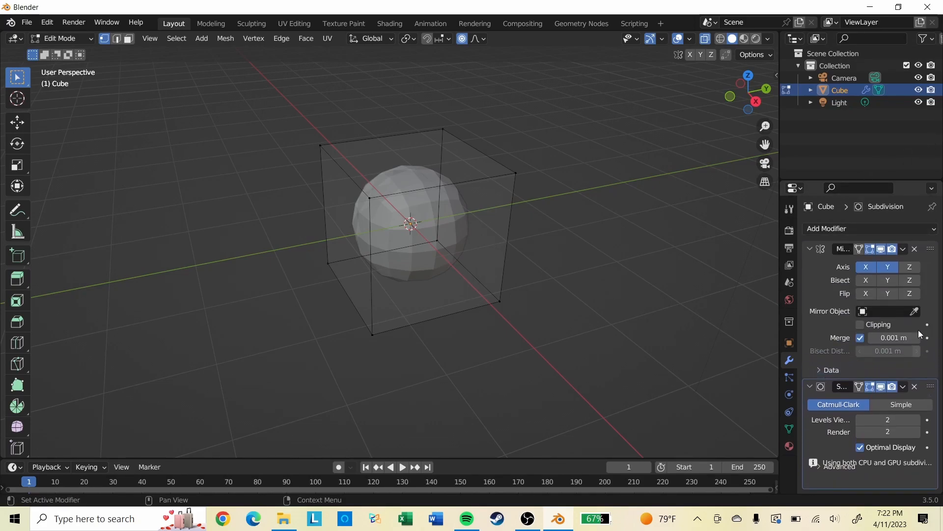
Step: Try moving an upper corner vertex far outward from the cube, and place the Mirror modifier below Subdivision to compare the result
{"action": "left_click", "coordinate": [521, 169]}
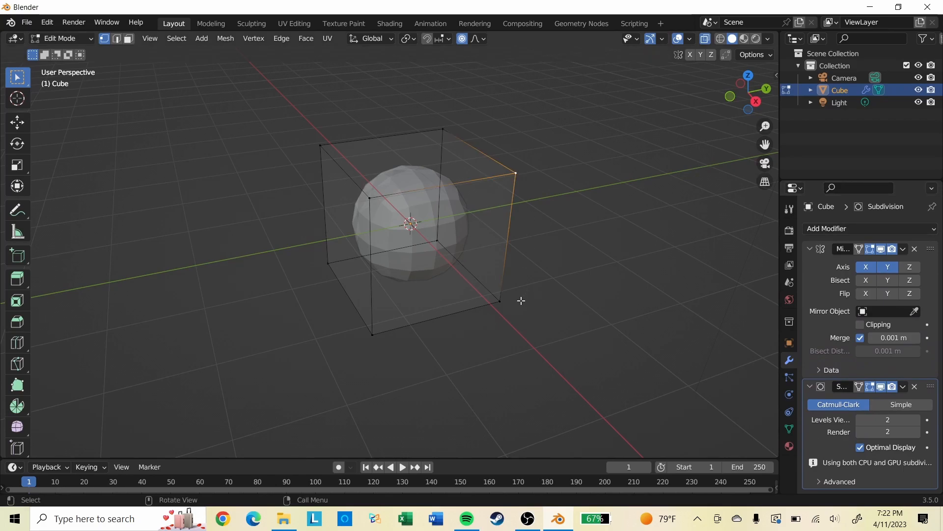
{"action": "key", "text": "g"}
{"action": "left_click", "coordinate": [730, 272]}
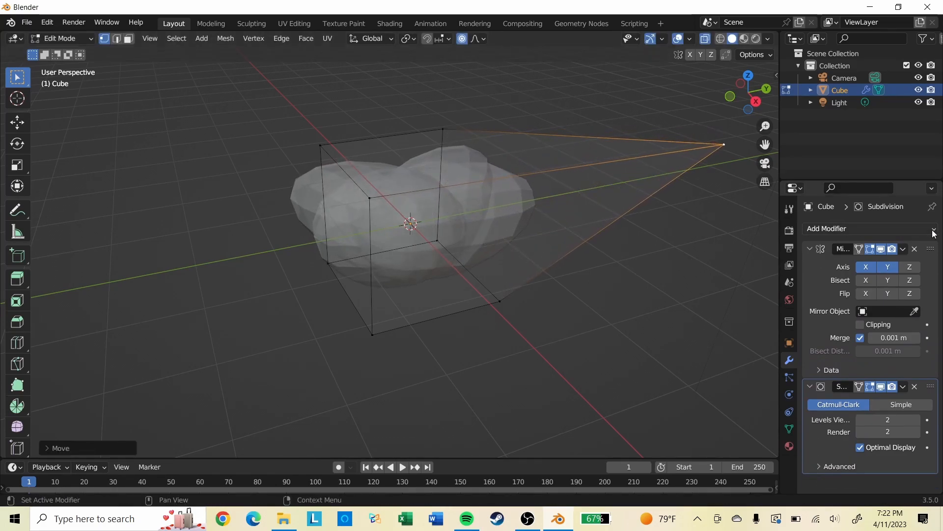
{"action": "left_click_drag", "start_coordinate": [931, 248], "coordinate": [942, 409]}
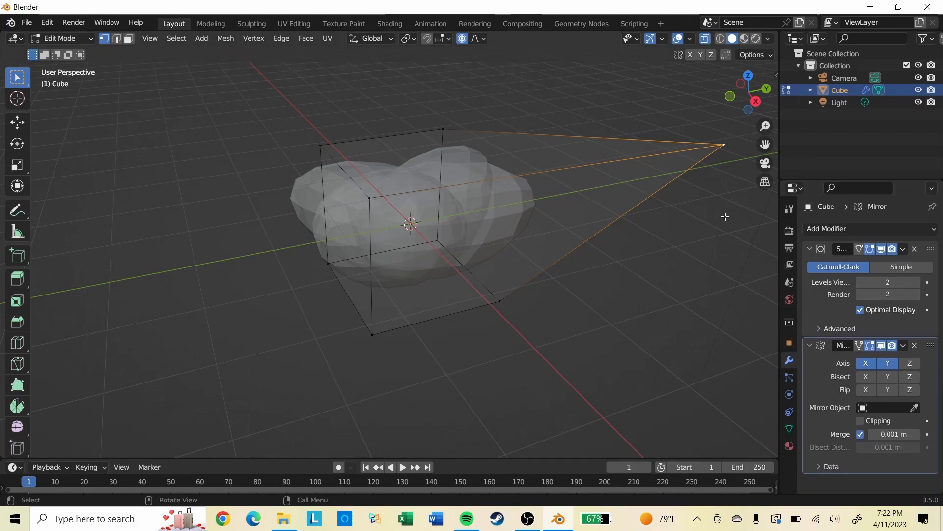
Step: Undo the corner vertex move and remove the Subdivision modifier from the cube
{"action": "key", "text": "ctrl+z"}
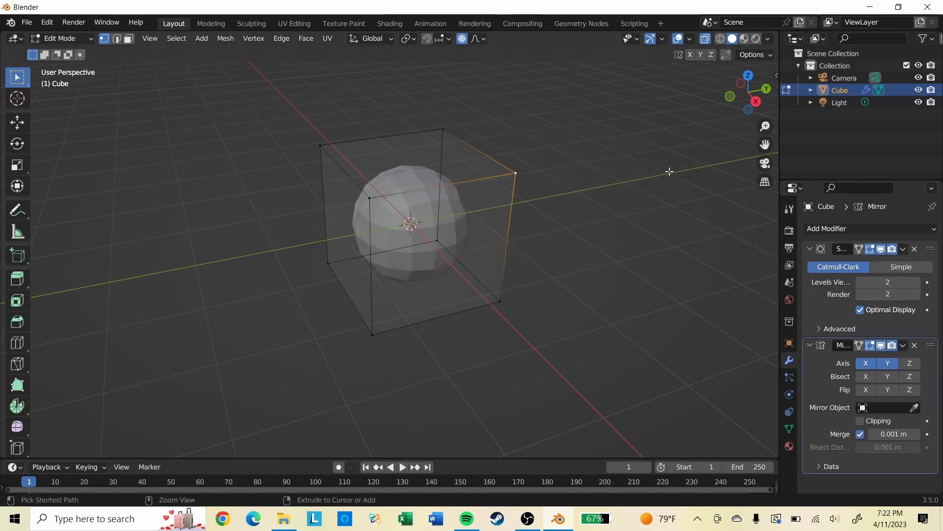
{"action": "middle_click_drag", "start_coordinate": [398, 207], "coordinate": [334, 218]}
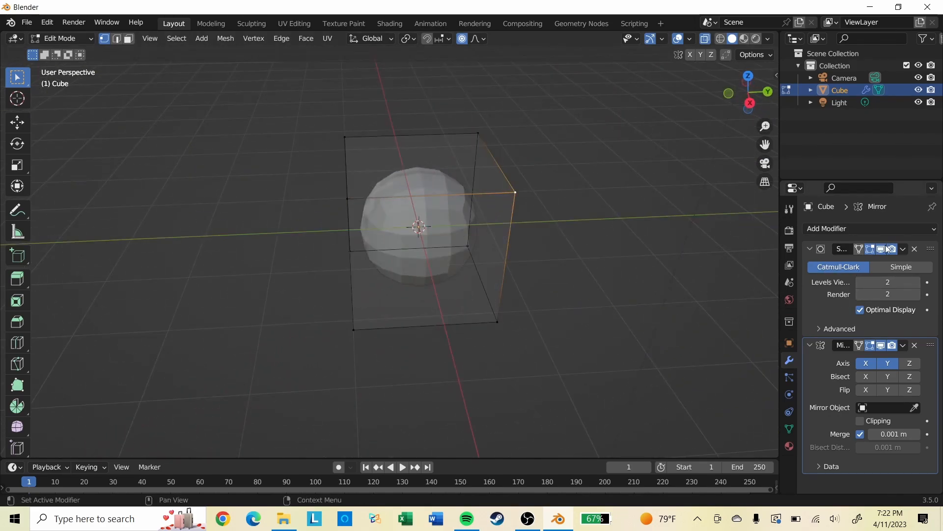
{"action": "left_click", "coordinate": [914, 249]}
Step: Add a Solidify modifier to the cube after the Mirror modifier
{"action": "left_click", "coordinate": [882, 230]}
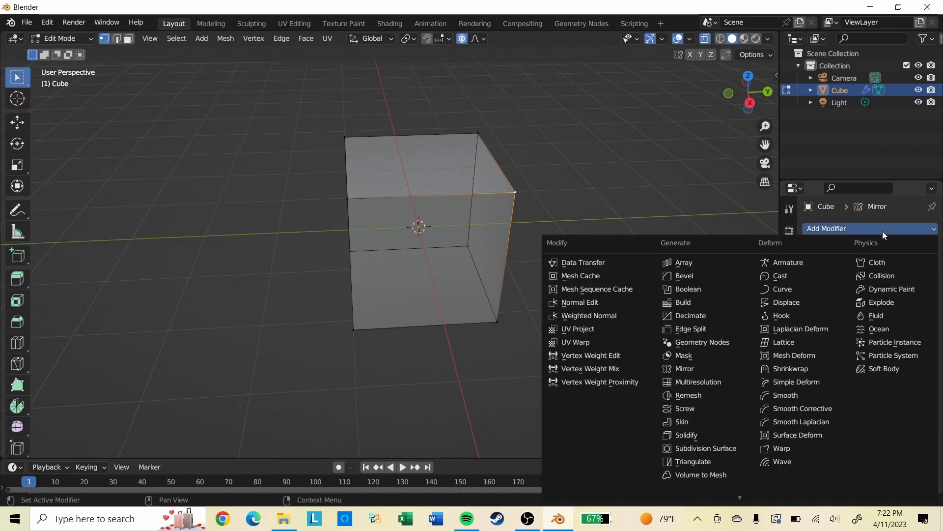
{"action": "left_click", "coordinate": [685, 436]}
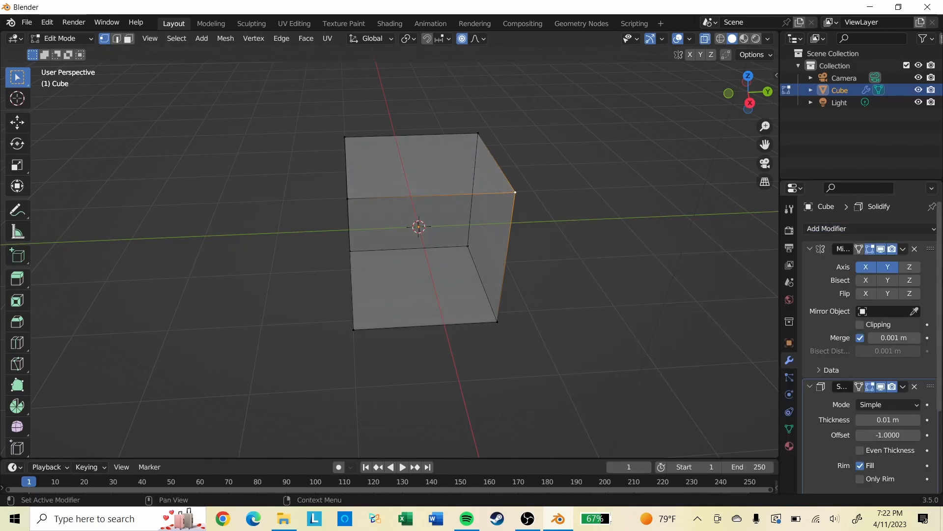
{"action": "left_click", "coordinate": [902, 387]}
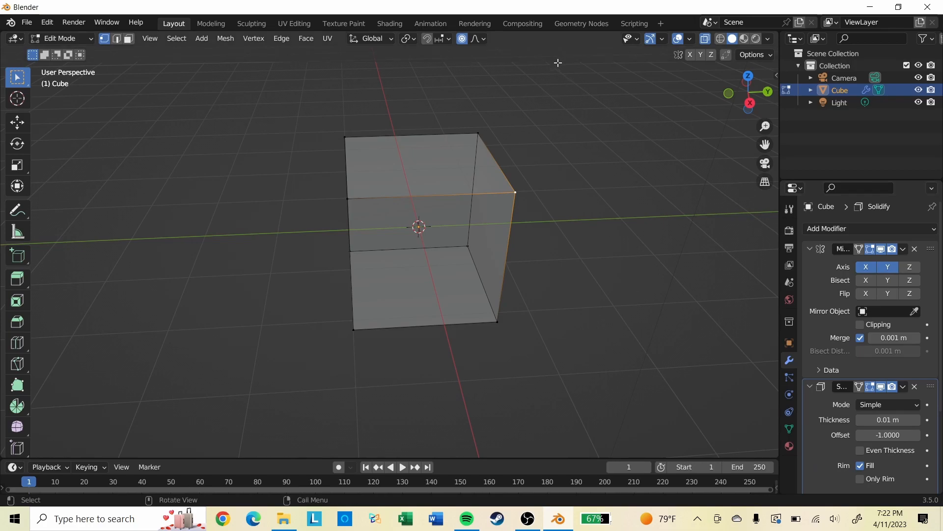
Step: Return to Object Mode and apply the Mirror modifier to the cube
{"action": "left_click", "coordinate": [78, 40]}
{"action": "left_click", "coordinate": [84, 53]}
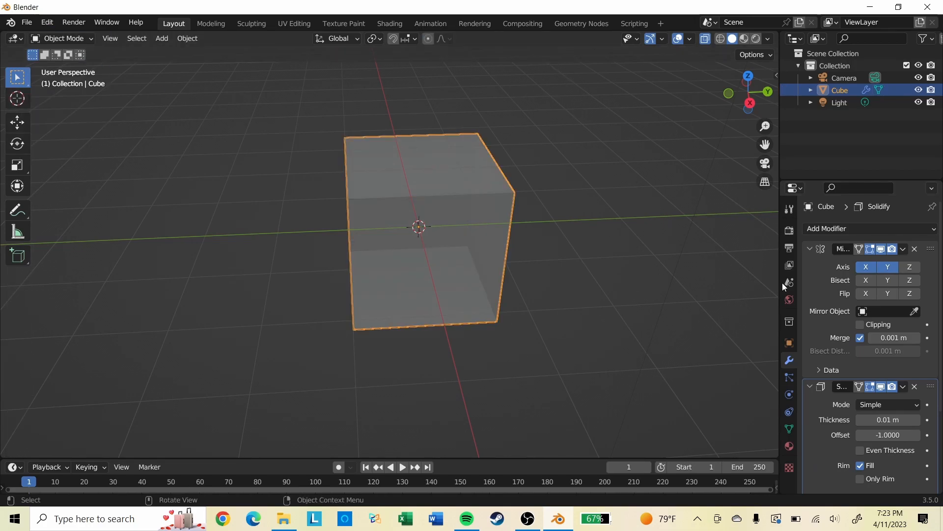
{"action": "left_click", "coordinate": [903, 249]}
{"action": "left_click", "coordinate": [884, 264]}
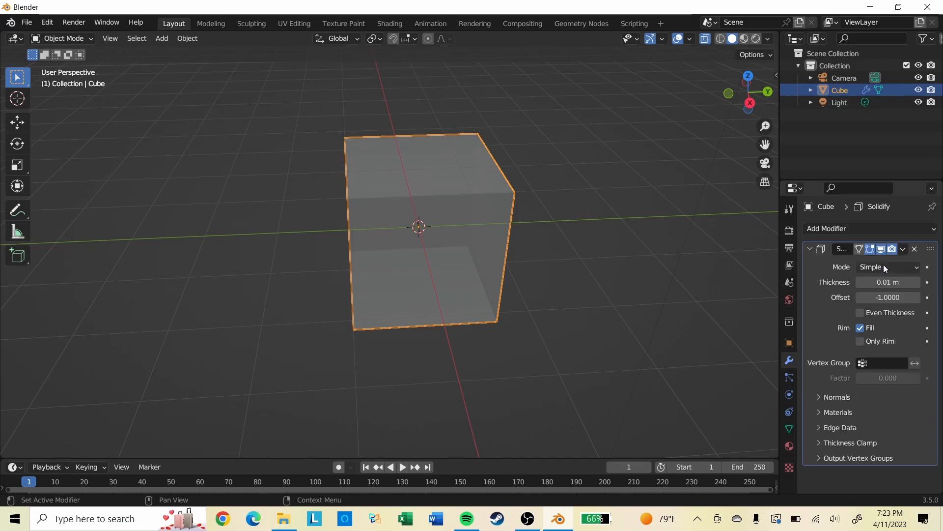
Step: Turn off X-ray in Edit Mode and try moving the cube's upper corner vertex without mirroring
{"action": "left_click", "coordinate": [81, 39]}
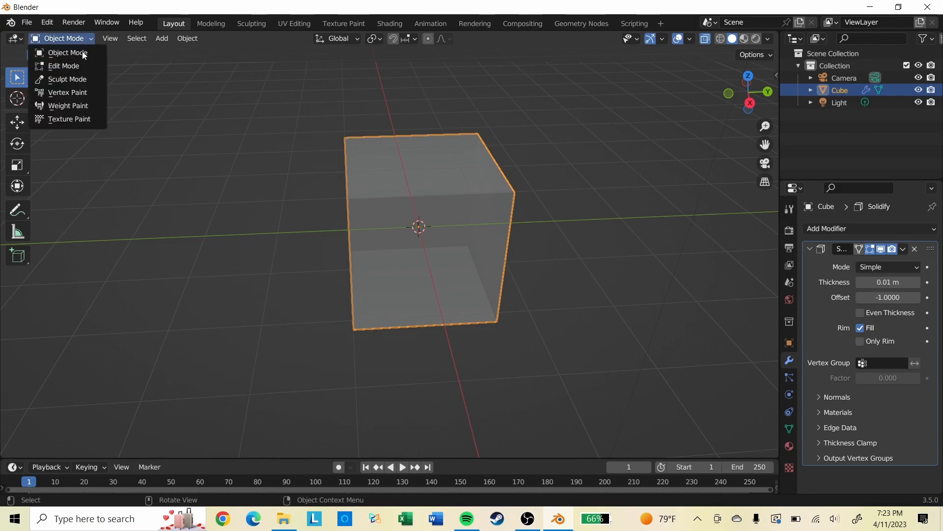
{"action": "left_click", "coordinate": [78, 66]}
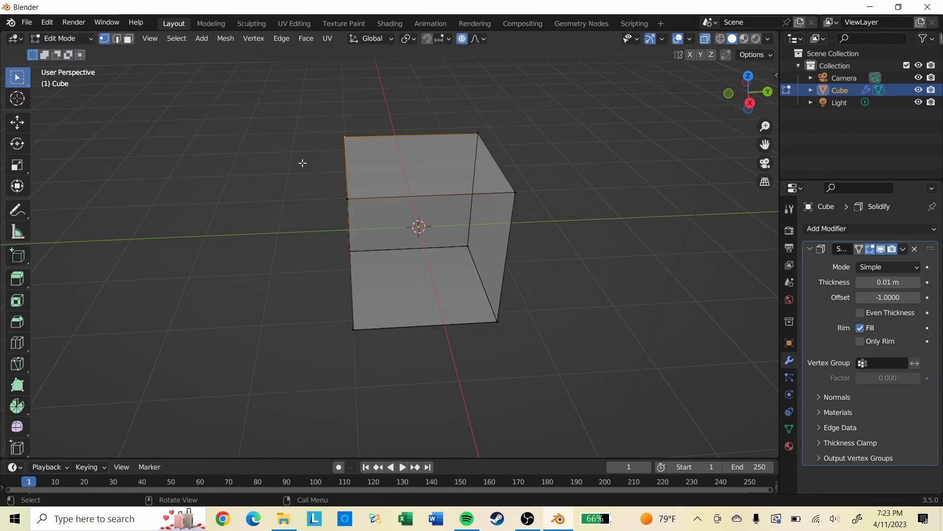
{"action": "left_click", "coordinate": [704, 39]}
{"action": "left_click", "coordinate": [529, 194]}
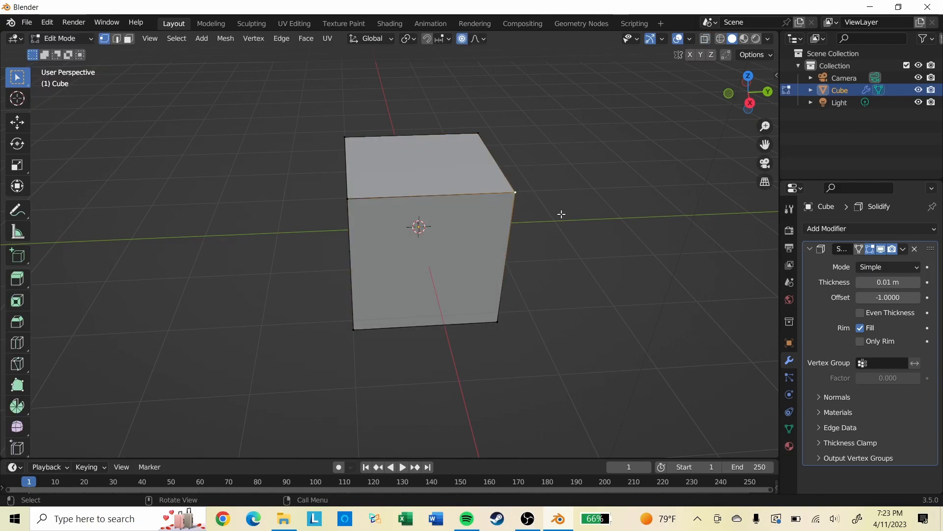
{"action": "key", "text": "g"}
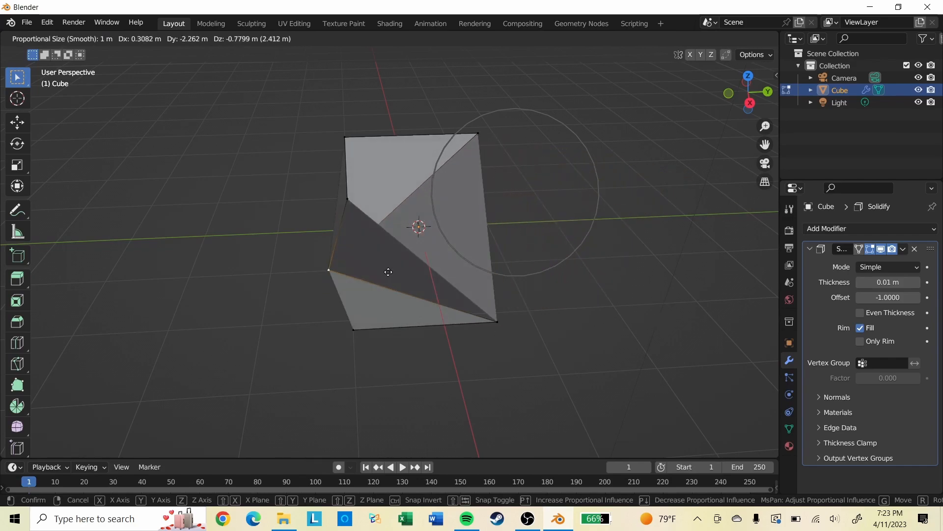
{"action": "right_click", "coordinate": [712, 204]}
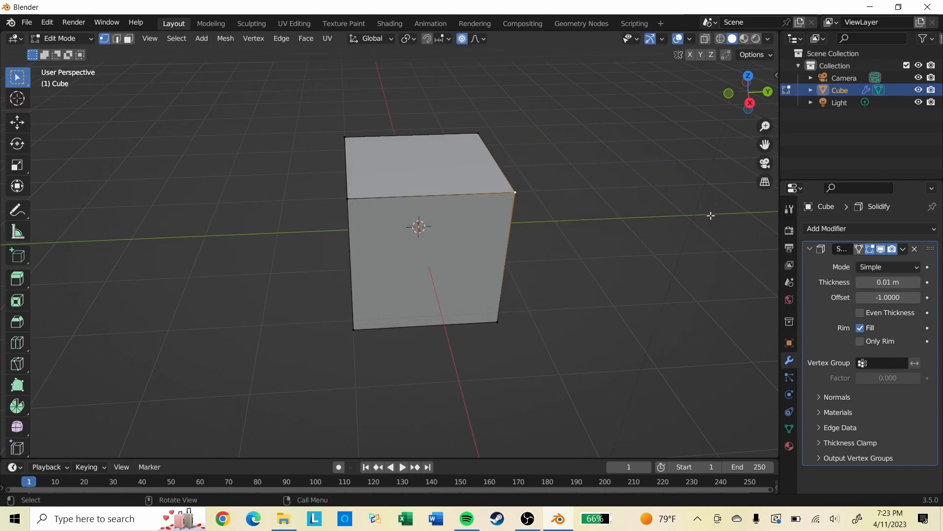
Step: Undo the Mirror modifier's application so the cube has its Mirror and Solidify modifiers back in Object Mode
{"action": "key", "text": "Tab"}
{"action": "key", "text": "ctrl+z"}
{"action": "key", "text": "ctrl+z"}
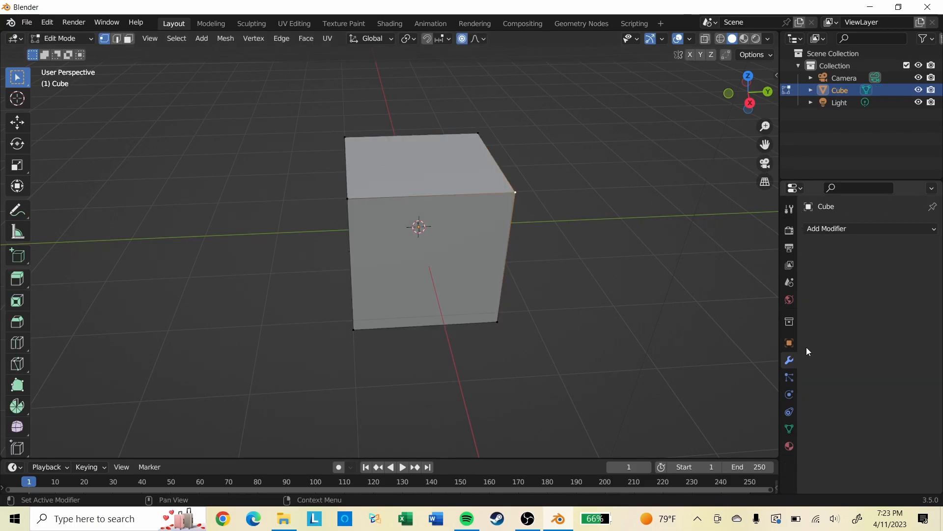
{"action": "key", "text": "ctrl+shift+z"}
{"action": "key", "text": "ctrl+shift+z"}
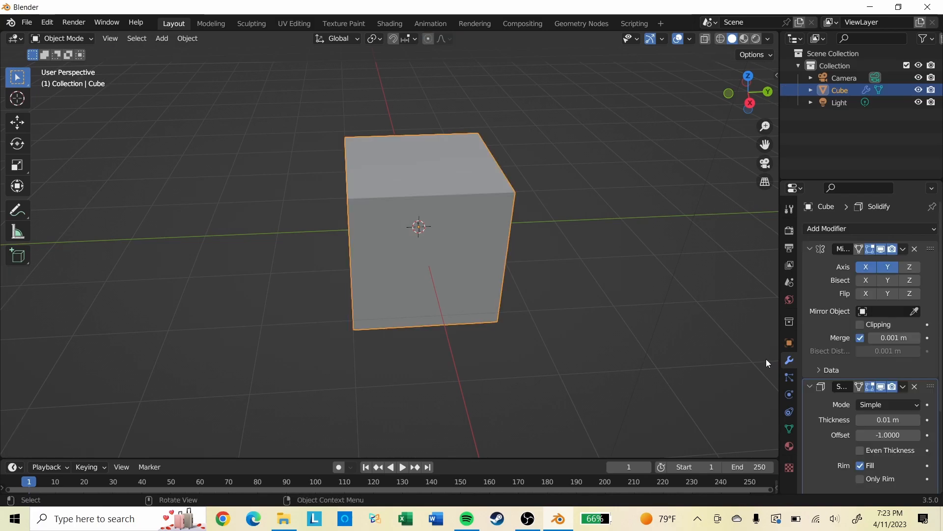
Step: Add a Skin modifier to the cube and examine its effect from several angles
{"action": "scroll", "coordinate": [747, 337], "scroll_direction": "down", "scroll_amount": 3}
{"action": "scroll", "coordinate": [632, 312], "scroll_direction": "up", "scroll_amount": 4}
{"action": "middle_click_drag", "start_coordinate": [632, 312], "coordinate": [570, 281]}
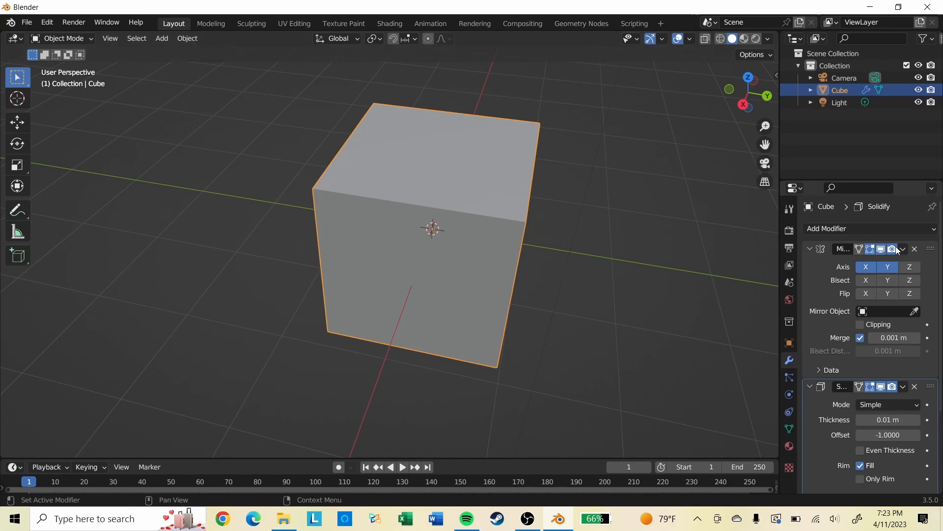
{"action": "left_click", "coordinate": [886, 229]}
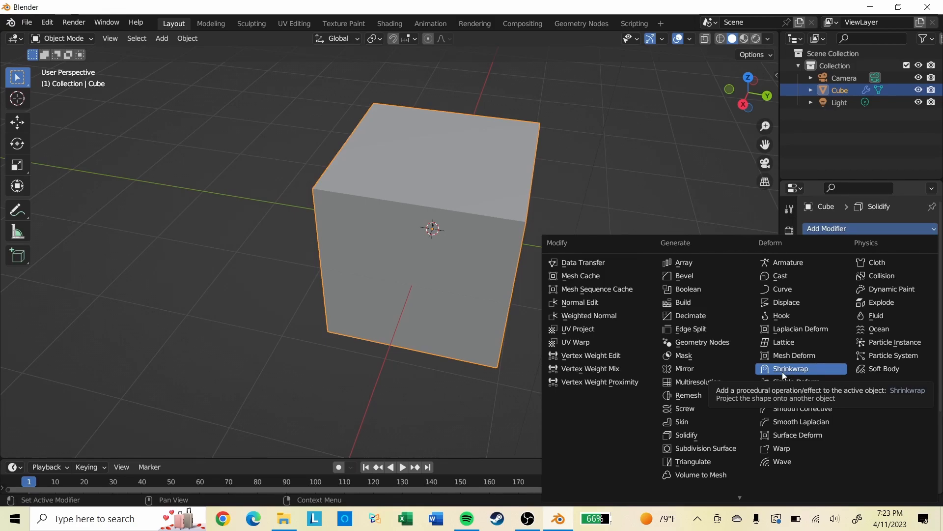
{"action": "right_click", "coordinate": [740, 424]}
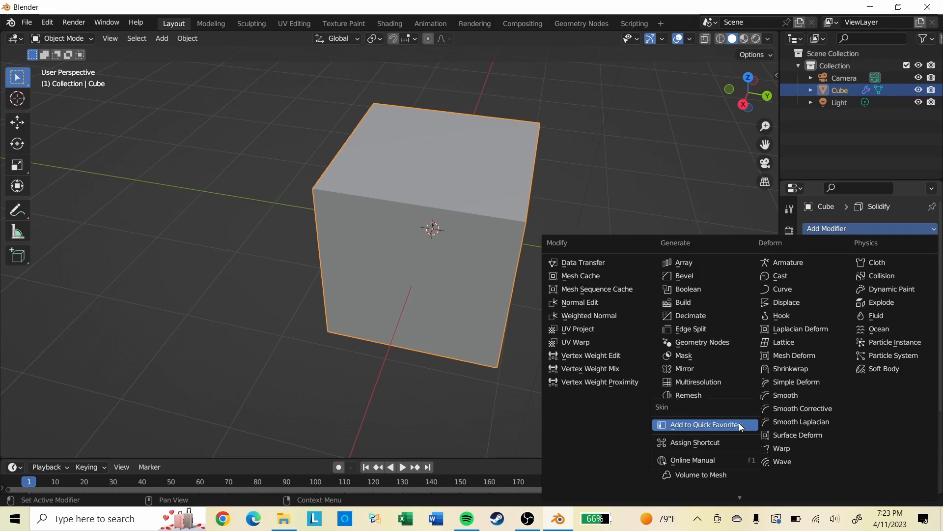
{"action": "left_click", "coordinate": [681, 408]}
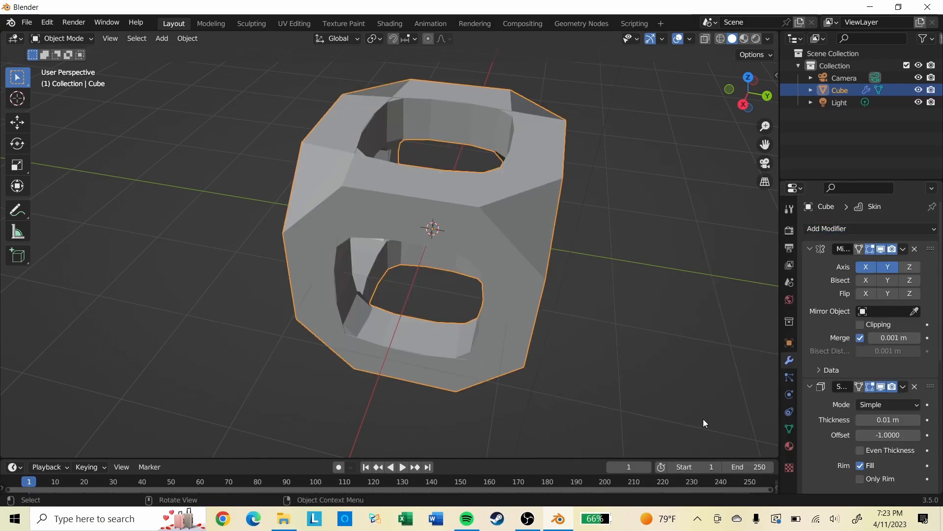
{"action": "scroll", "coordinate": [591, 310], "scroll_direction": "down", "scroll_amount": 3}
{"action": "middle_click_drag", "start_coordinate": [597, 337], "coordinate": [608, 311]}
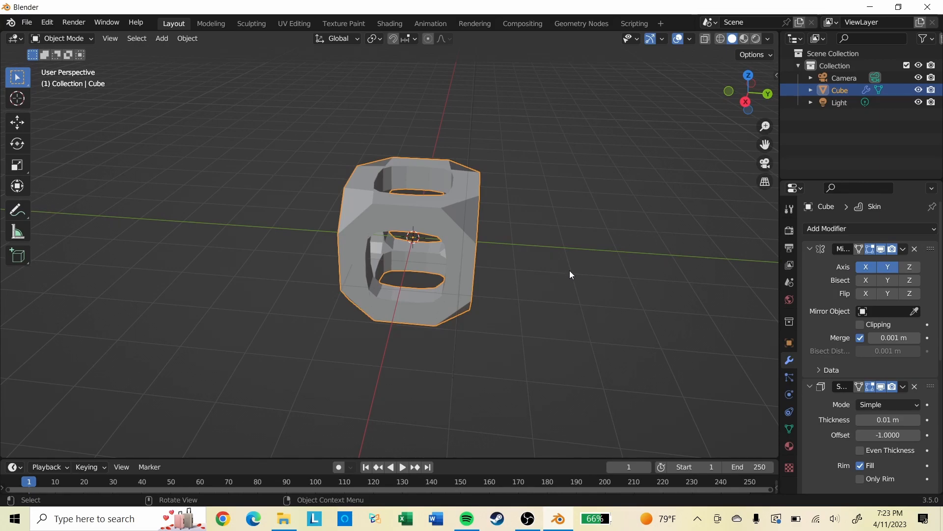
{"action": "middle_click_drag", "start_coordinate": [553, 313], "coordinate": [576, 317]}
{"action": "scroll", "coordinate": [443, 269], "scroll_direction": "up", "scroll_amount": 6}
{"action": "scroll", "coordinate": [444, 270], "scroll_direction": "down", "scroll_amount": 6}
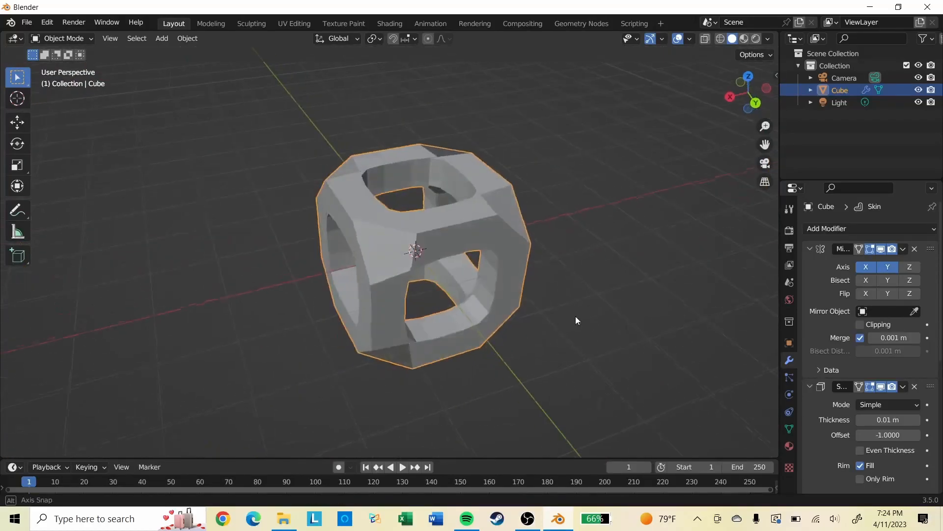
Step: Undo the addition of the Skin modifier, keeping the Mirror and Solidify modifiers
{"action": "key", "text": "ctrl+z"}
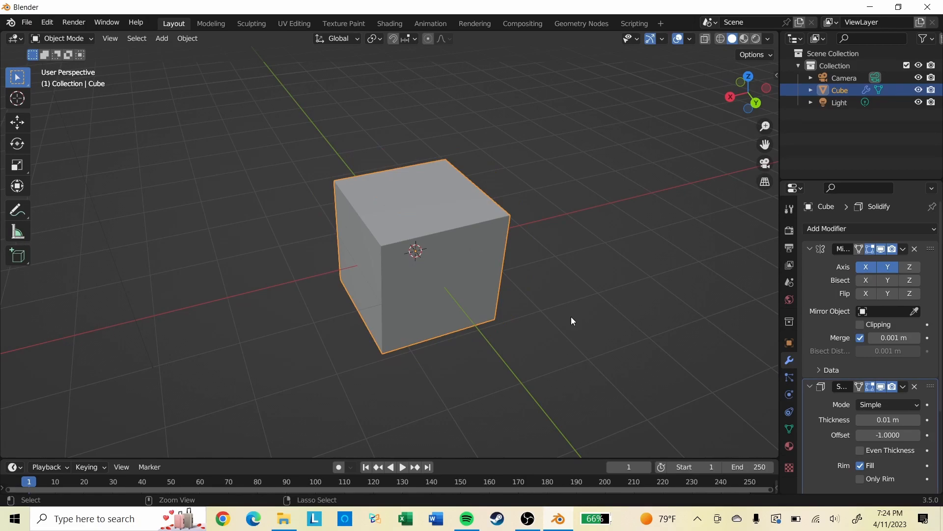
{"action": "key", "text": "ctrl+z"}
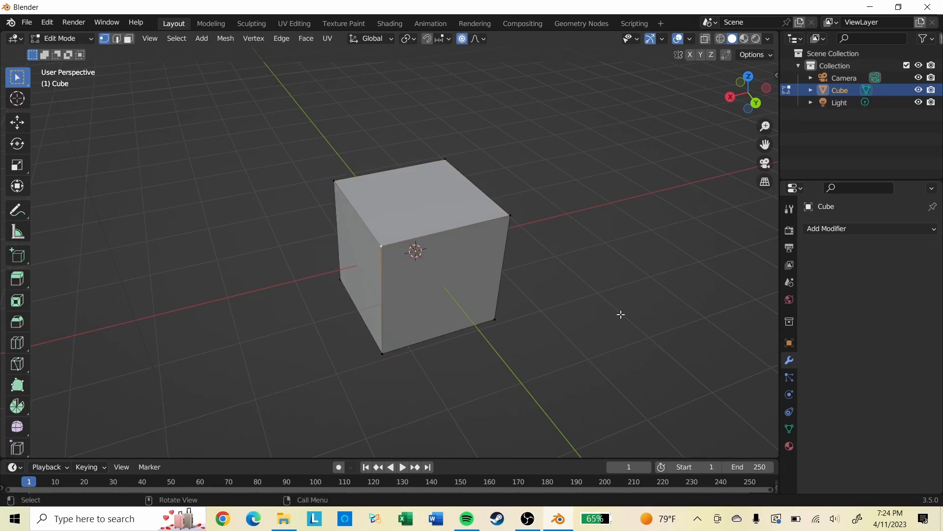
{"action": "key", "text": "ctrl+shift+z"}
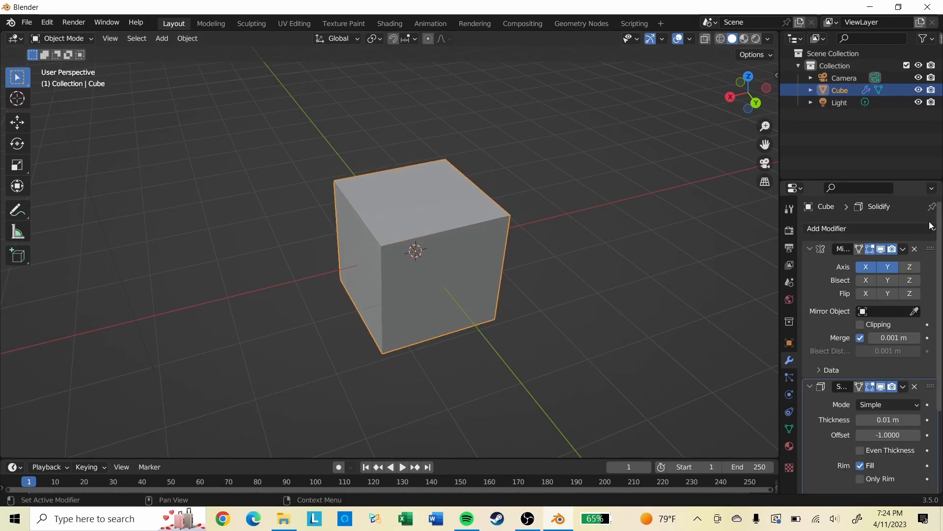
Step: Remove the Mirror and Solidify modifiers from the cube
{"action": "left_click", "coordinate": [915, 248]}
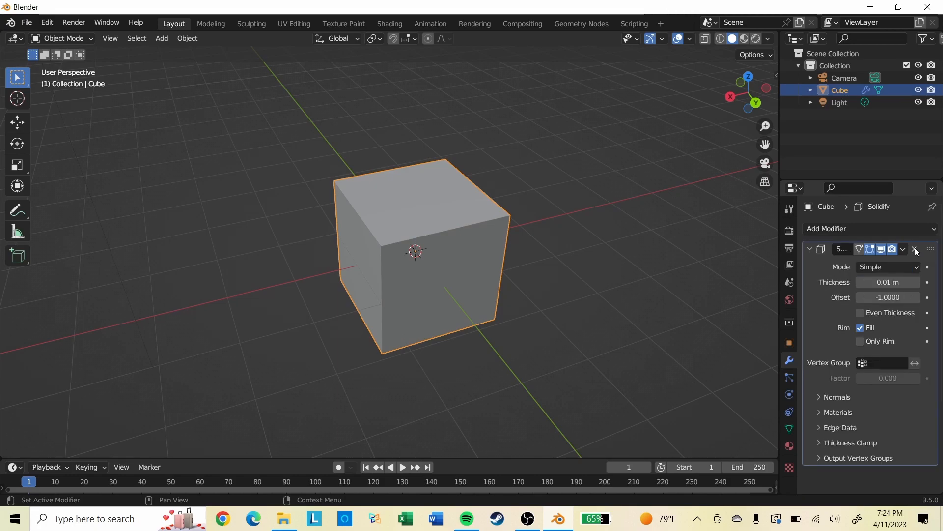
{"action": "left_click", "coordinate": [915, 249]}
{"action": "scroll", "coordinate": [738, 270], "scroll_direction": "down", "scroll_amount": 3}
{"action": "middle_click_drag", "start_coordinate": [631, 268], "coordinate": [543, 266]}
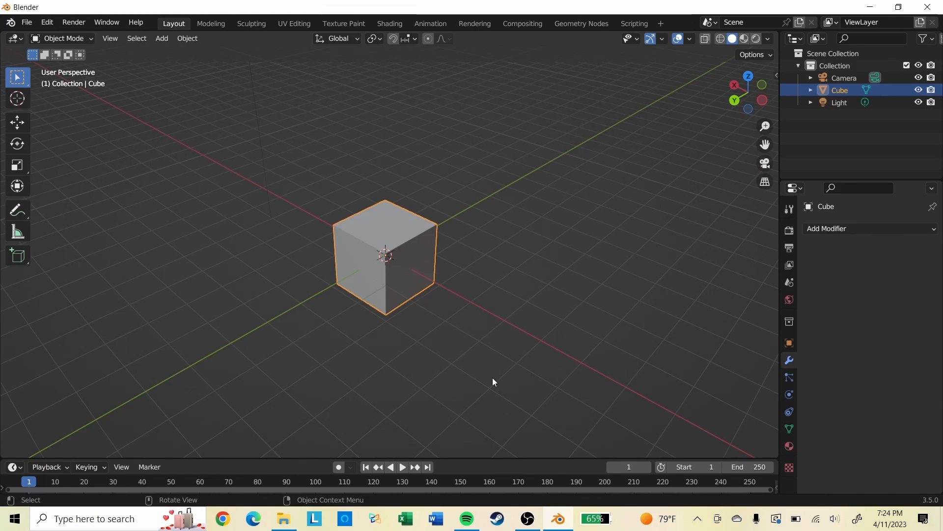
{"action": "middle_click_drag", "start_coordinate": [480, 293], "coordinate": [440, 270]}
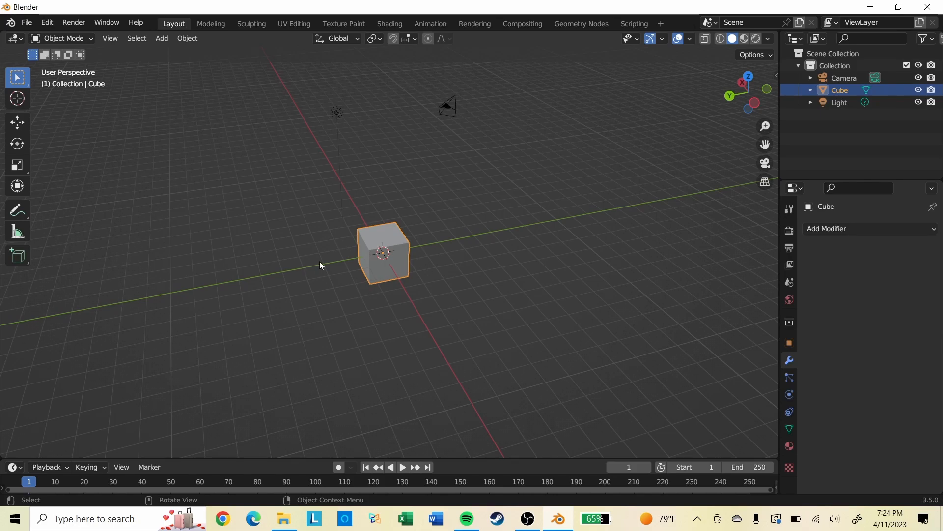
{"action": "middle_click_drag", "start_coordinate": [501, 249], "coordinate": [461, 224]}
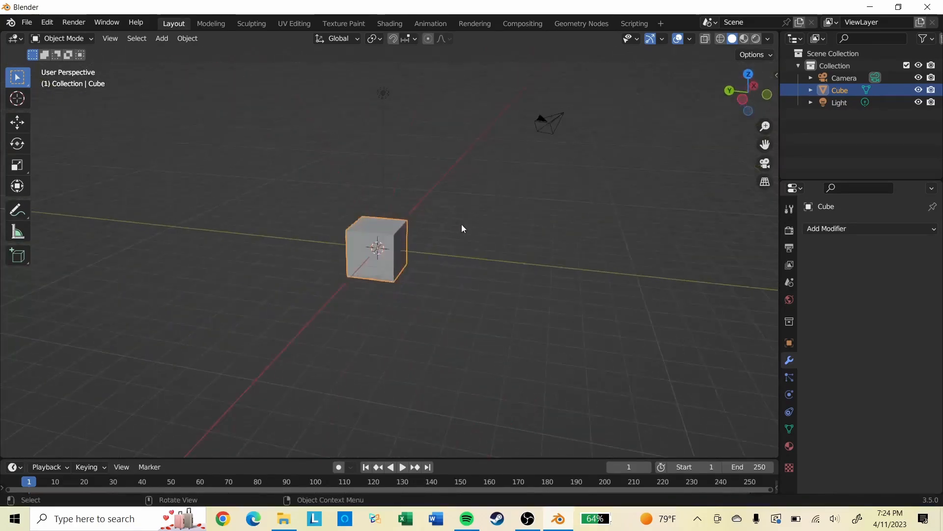
Step: Delete the cube from the scene in Object Mode
{"action": "key", "text": "x"}
{"action": "left_click", "coordinate": [64, 38]}
{"action": "left_click", "coordinate": [67, 55]}
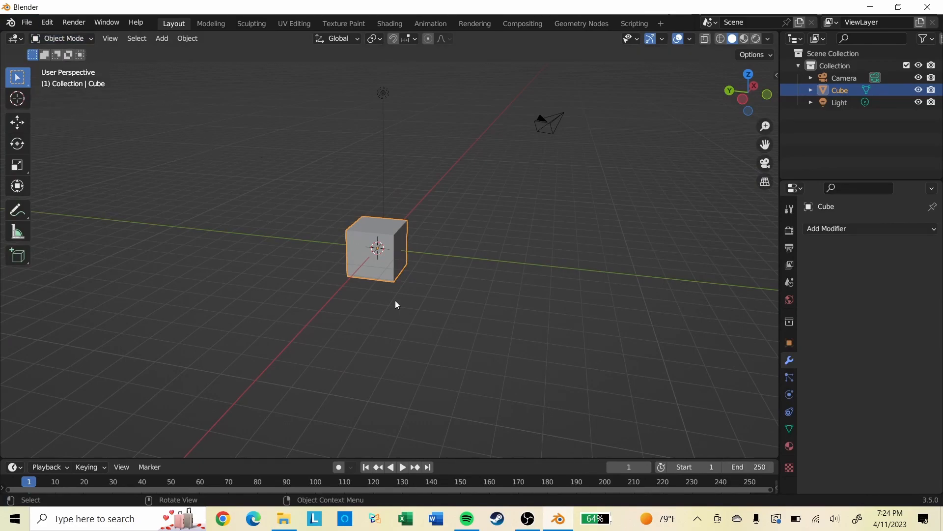
{"action": "key", "text": "x"}
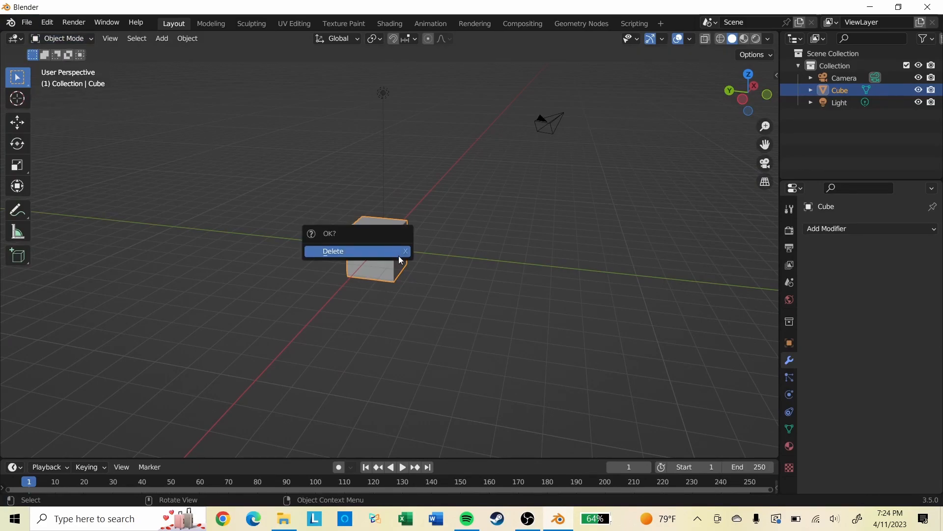
{"action": "left_click", "coordinate": [380, 252]}
Step: Add a new cube mesh at the scene's origin
{"action": "key", "text": "shift+a"}
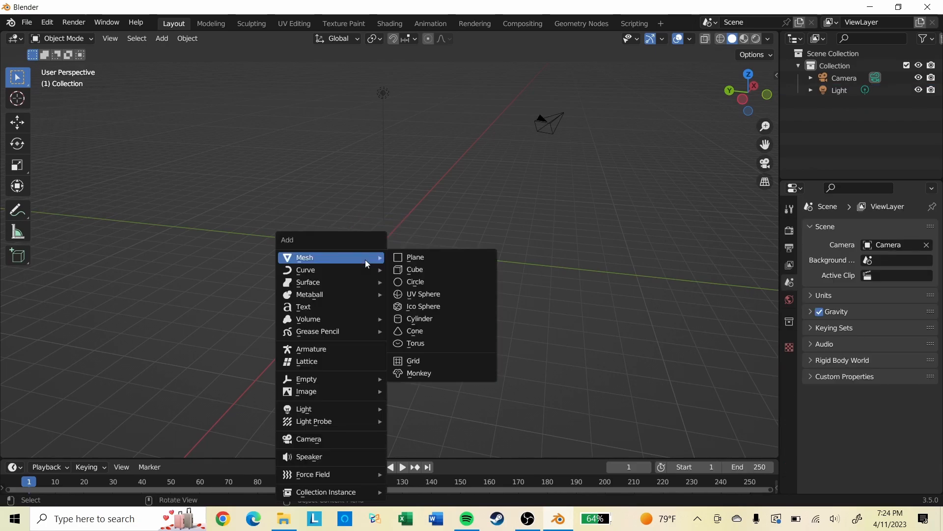
{"action": "mouse_move", "coordinate": [320, 257]}
{"action": "left_click", "coordinate": [419, 270]}
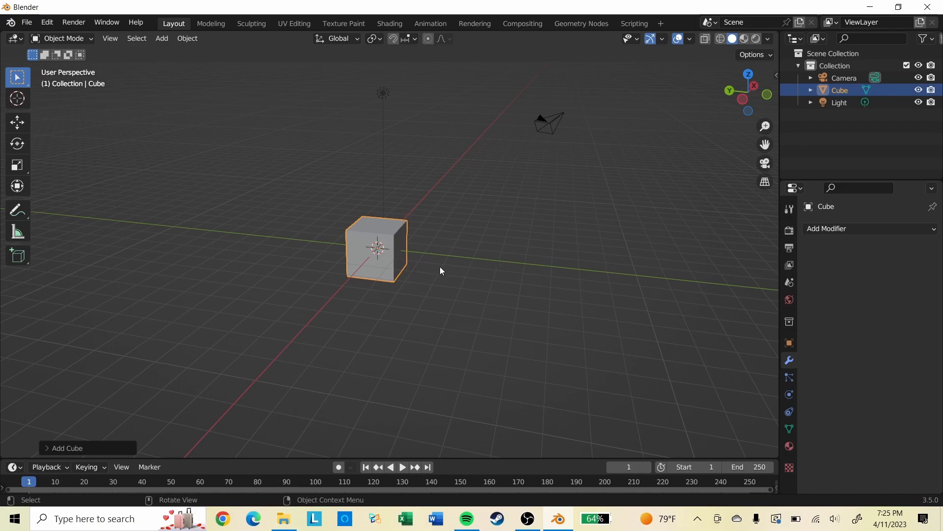
{"action": "scroll", "coordinate": [402, 261], "scroll_direction": "up", "scroll_amount": 7}
{"action": "scroll", "coordinate": [390, 275], "scroll_direction": "down", "scroll_amount": 4}
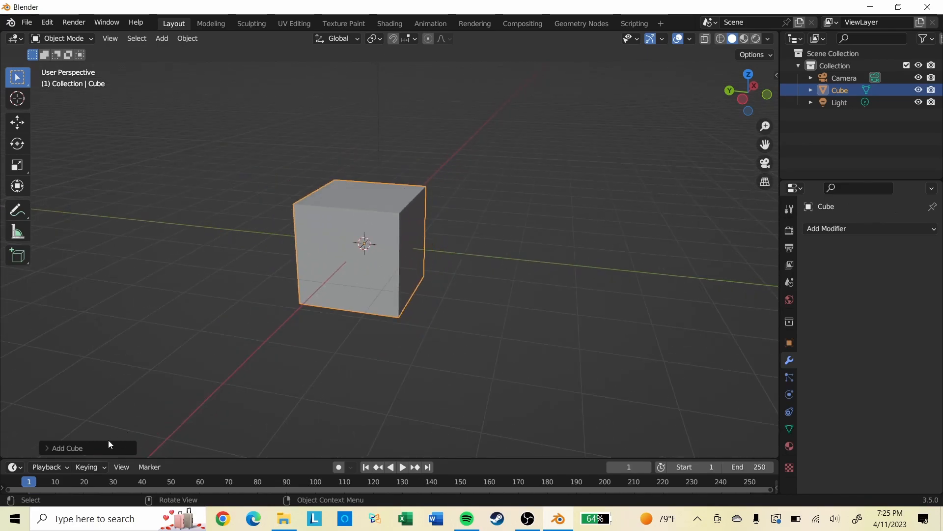
Step: Set the new cube's size to 1.24 m in its creation settings, and deselect the cube
{"action": "left_click", "coordinate": [71, 448]}
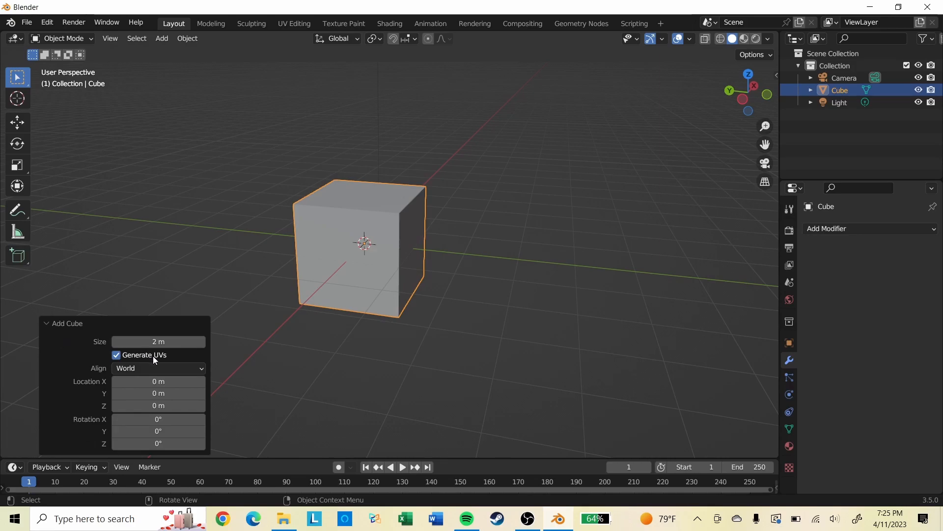
{"action": "left_click_drag", "start_coordinate": [157, 342], "coordinate": [395, 246]}
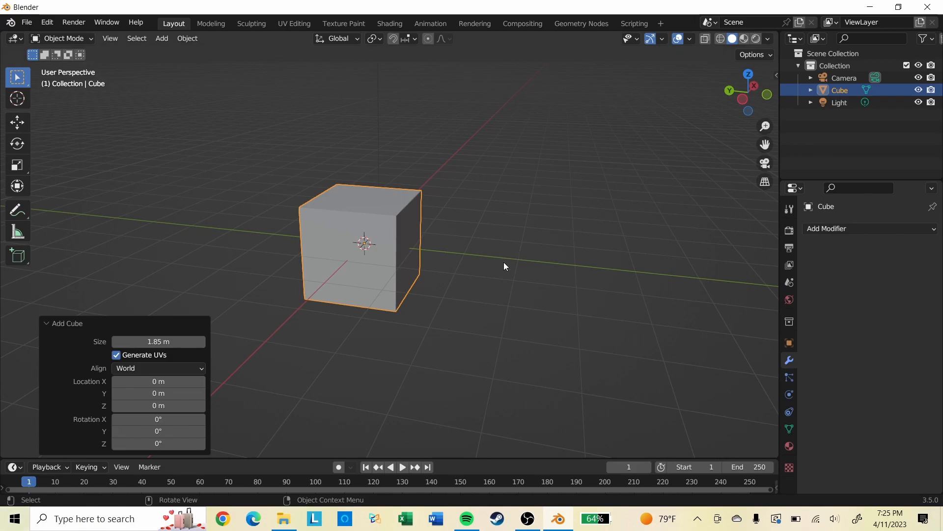
{"action": "left_click_drag", "start_coordinate": [158, 341], "coordinate": [413, 221]}
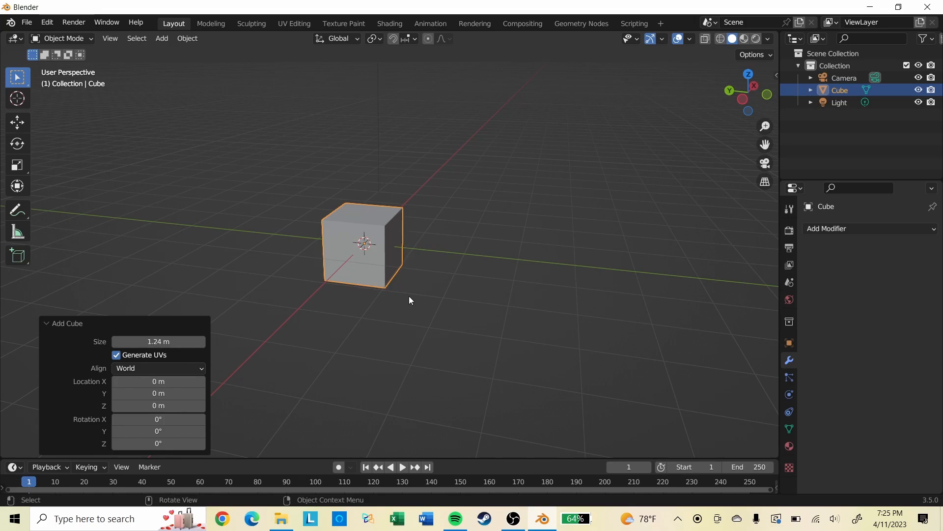
{"action": "scroll", "coordinate": [379, 309], "scroll_direction": "up", "scroll_amount": 5}
{"action": "scroll", "coordinate": [388, 301], "scroll_direction": "down", "scroll_amount": 3}
{"action": "middle_click_drag", "start_coordinate": [389, 300], "coordinate": [401, 283]}
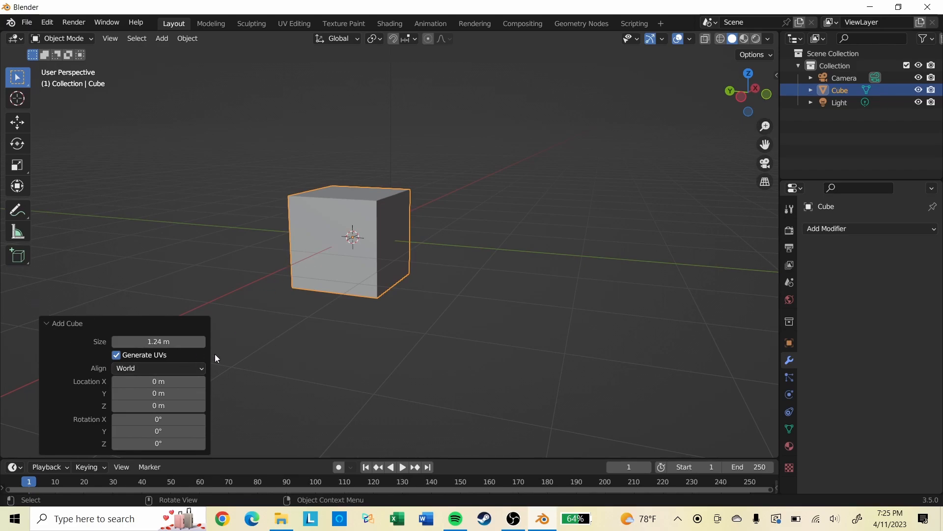
{"action": "left_click", "coordinate": [407, 384]}
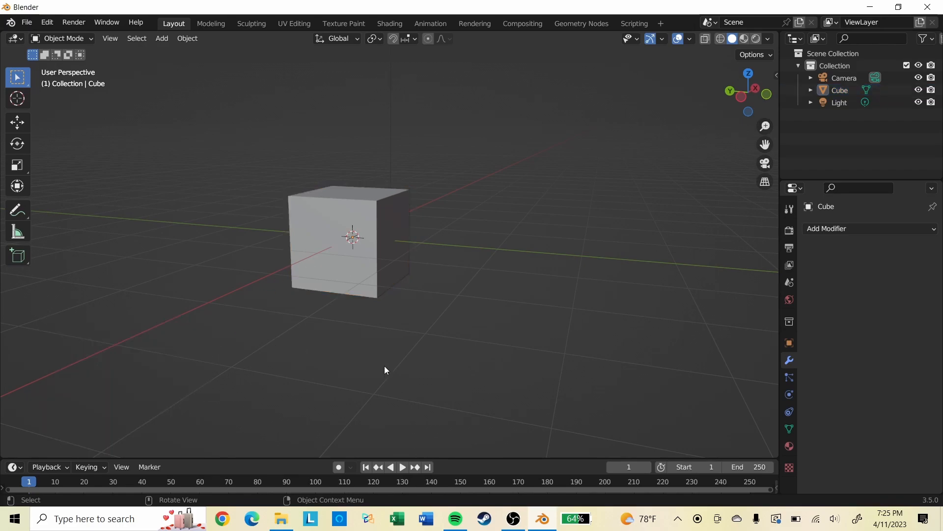
Step: View the cube in front orthographic view, and return to an angled perspective view
{"action": "middle_click_drag", "start_coordinate": [415, 365], "coordinate": [487, 295]}
{"action": "middle_click_drag", "start_coordinate": [441, 318], "coordinate": [342, 80]}
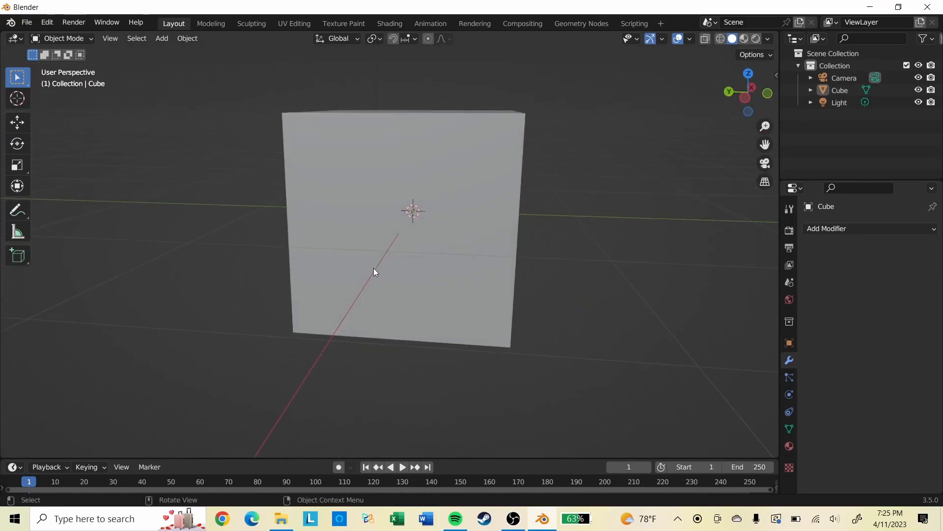
{"action": "middle_click_drag", "start_coordinate": [374, 273], "coordinate": [362, 311]}
{"action": "scroll", "coordinate": [363, 295], "scroll_direction": "down", "scroll_amount": 4}
{"action": "key", "text": "KP_1"}
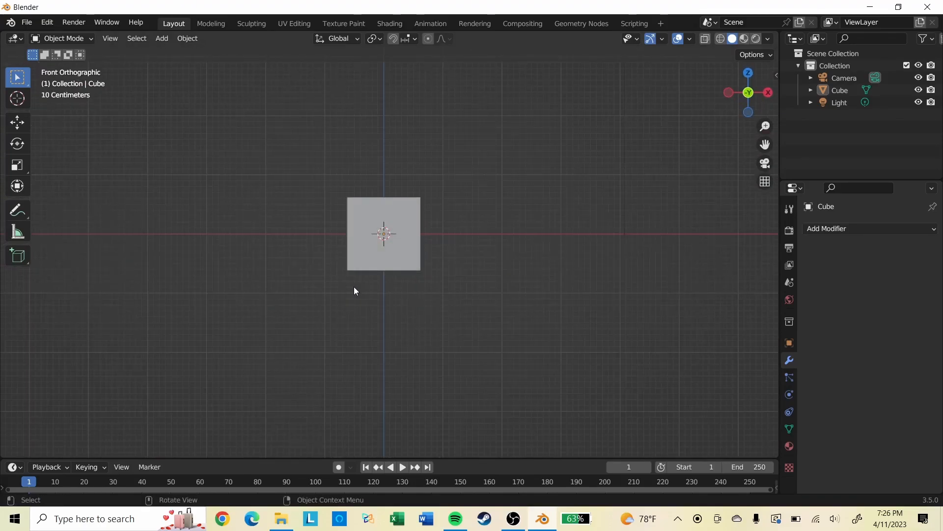
{"action": "middle_click_drag", "start_coordinate": [464, 227], "coordinate": [412, 260]}
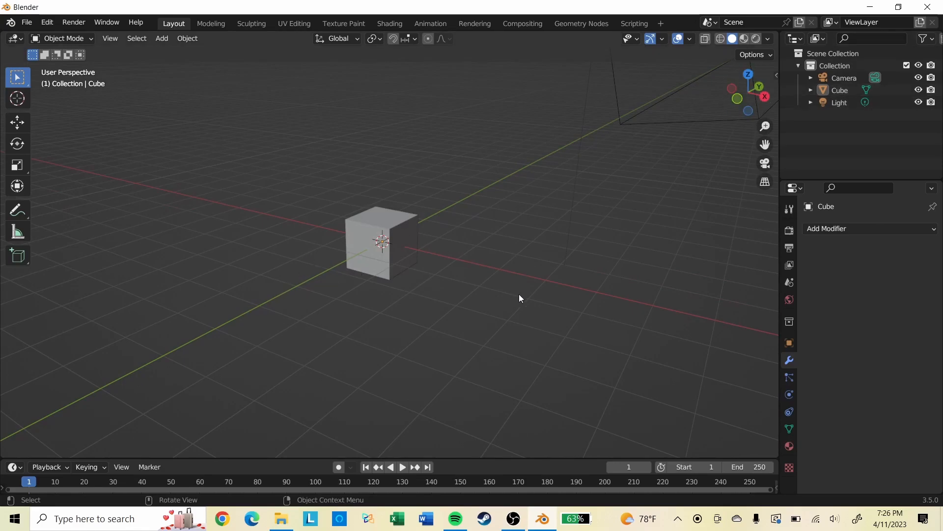
Step: Align the view to the front of the cube again, and orbit back to an angled perspective
{"action": "key", "text": "grave"}
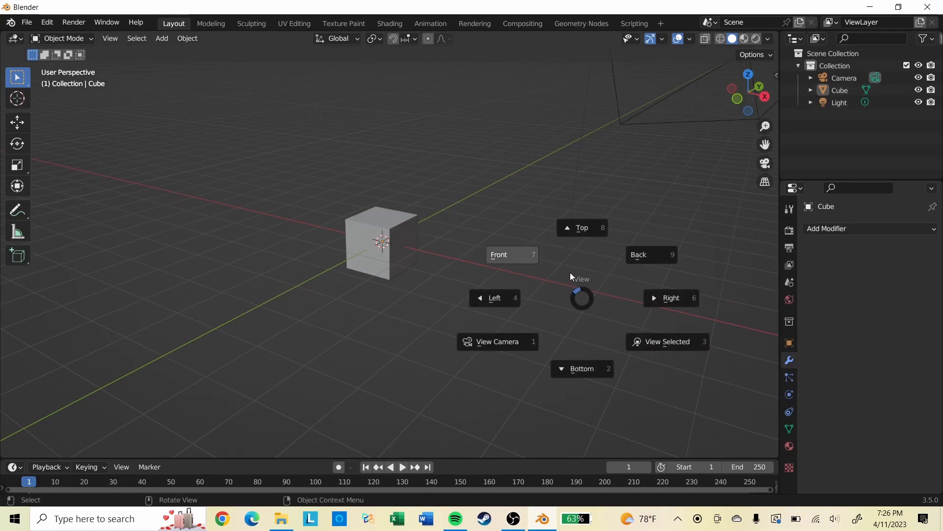
{"action": "left_click", "coordinate": [500, 256]}
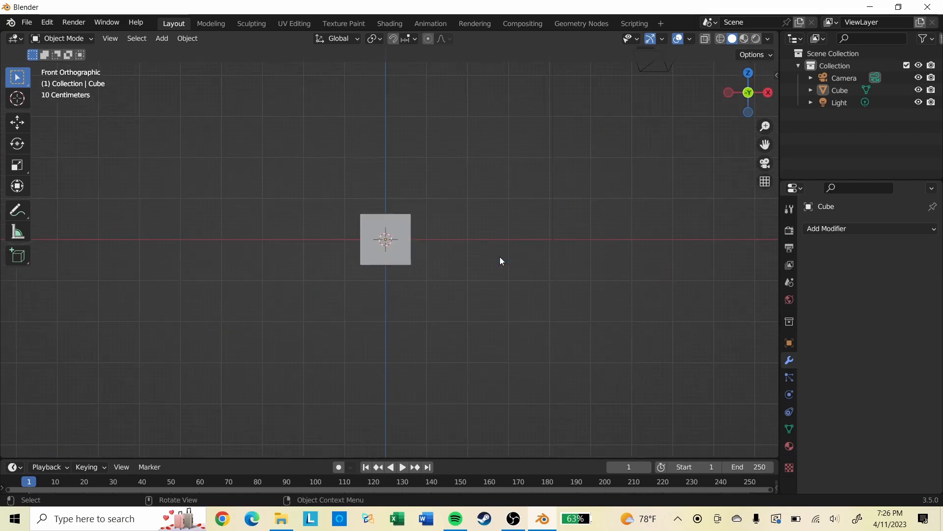
{"action": "key", "text": "grave"}
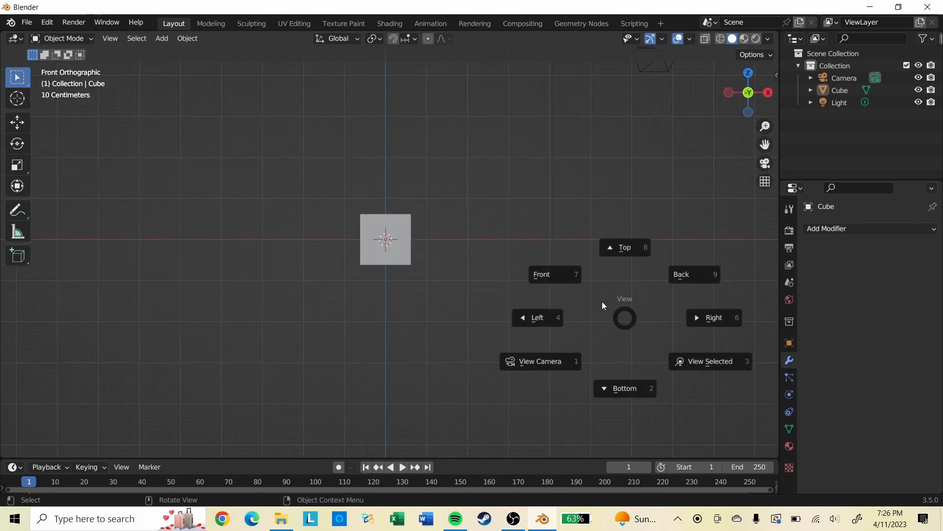
{"action": "left_click", "coordinate": [559, 276]}
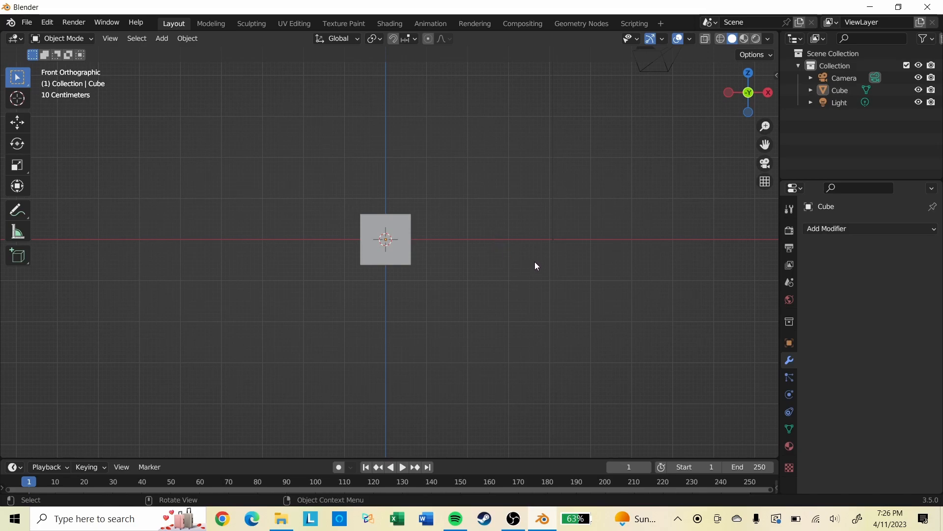
{"action": "middle_click_drag", "start_coordinate": [565, 194], "coordinate": [538, 240]}
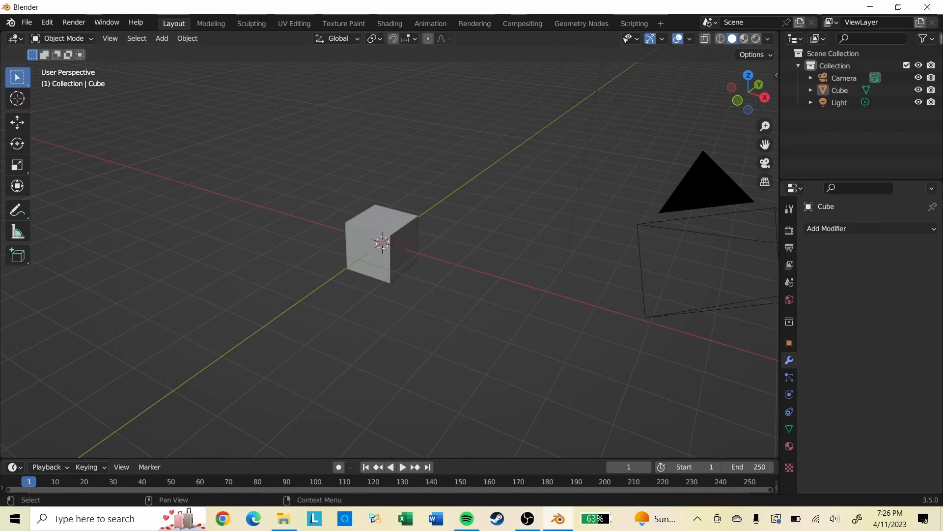
Step: Add a Mirror modifier to the cube, and switch to Edit Mode with the whole mesh selected
{"action": "left_click", "coordinate": [882, 232]}
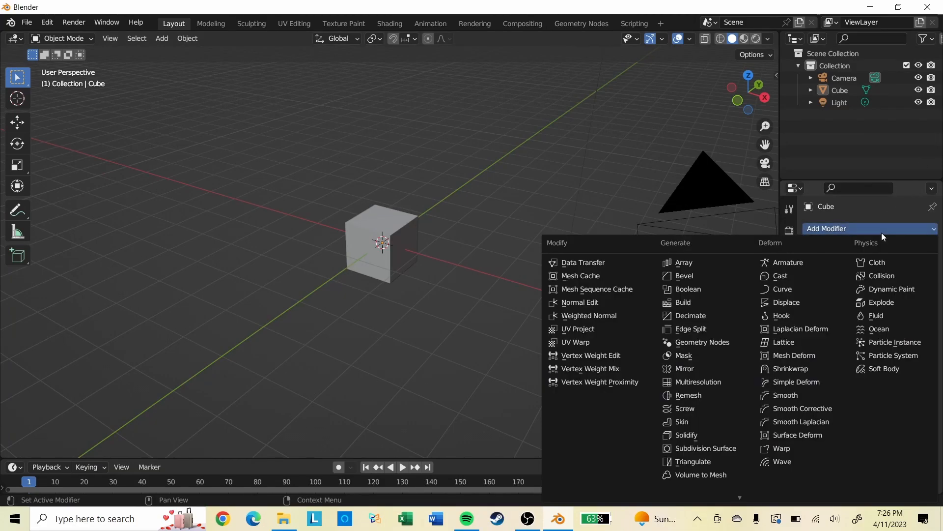
{"action": "left_click", "coordinate": [706, 367]}
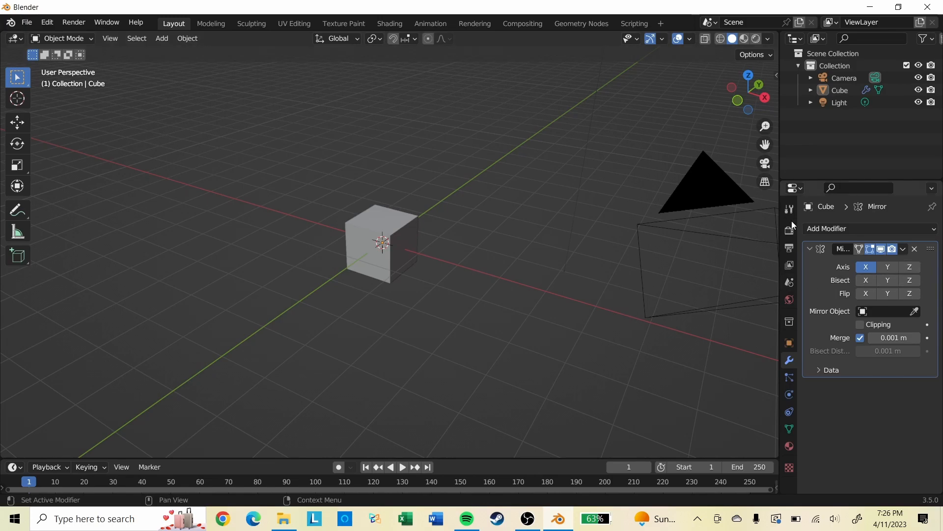
{"action": "key", "text": "Tab"}
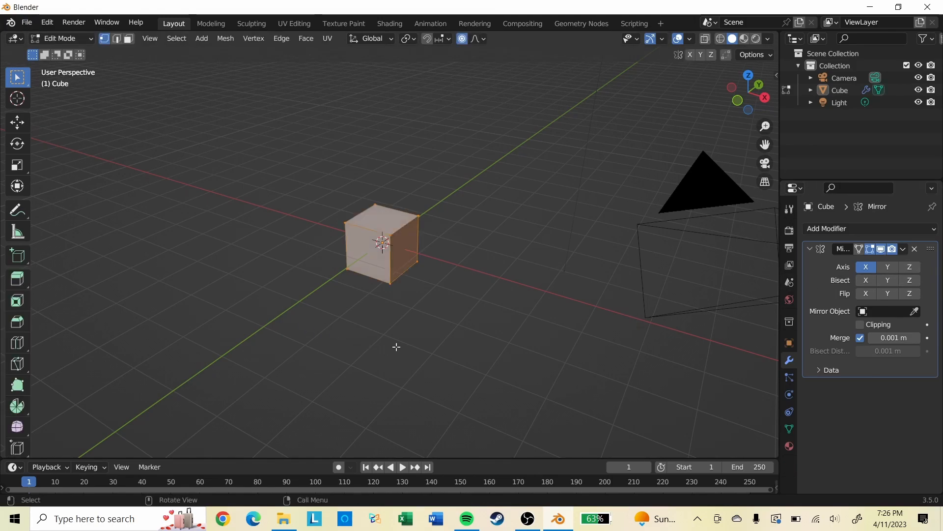
{"action": "middle_click_drag", "start_coordinate": [404, 316], "coordinate": [349, 135]}
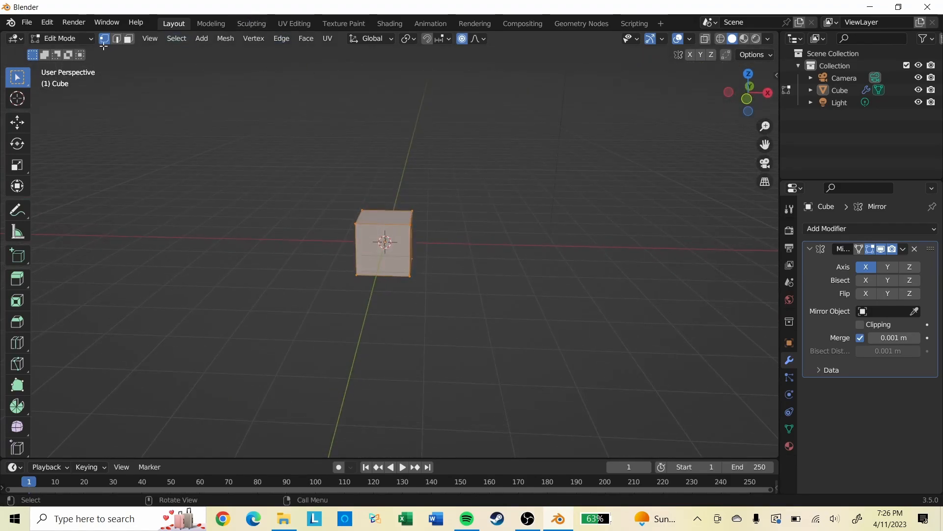
{"action": "middle_click_drag", "start_coordinate": [496, 432], "coordinate": [443, 240]}
Step: Turn off proportional editing, and enable Clipping in the cube's Mirror modifier
{"action": "key", "text": "g"}
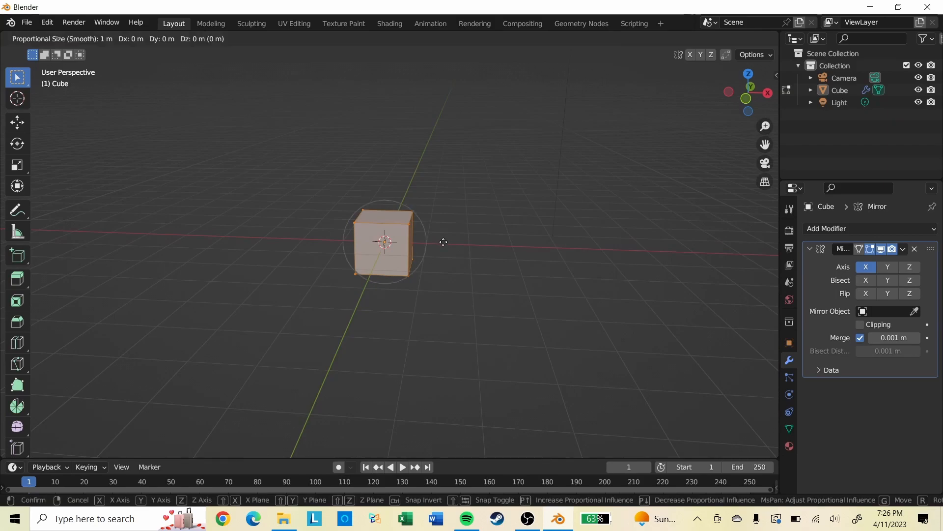
{"action": "right_click", "coordinate": [451, 244]}
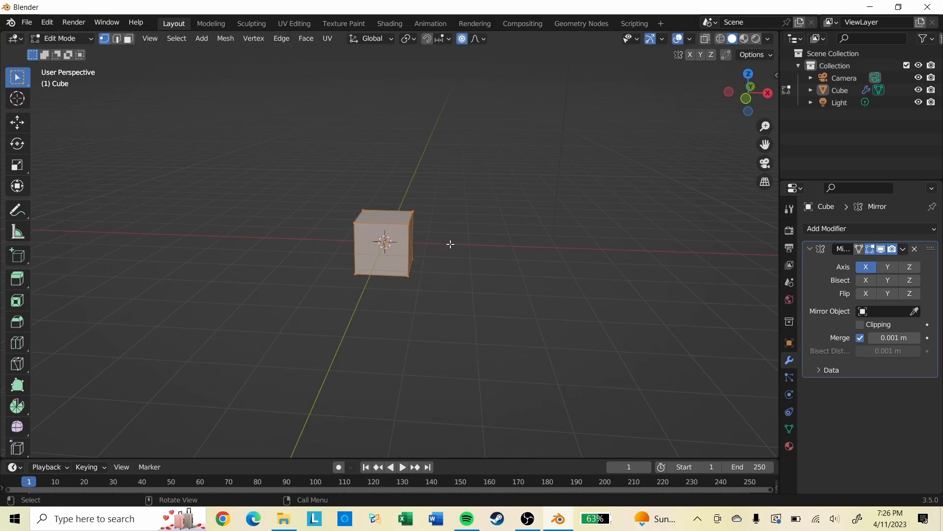
{"action": "left_click", "coordinate": [462, 38]}
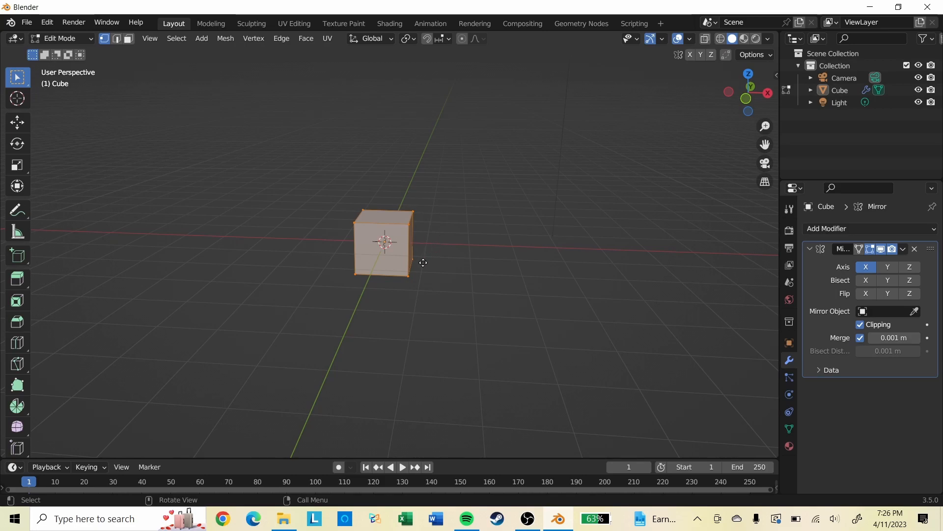
Step: Move the whole mesh about 2.86 m along X, and move it back about 2.69 m toward the mirror plane
{"action": "key", "text": "g"}
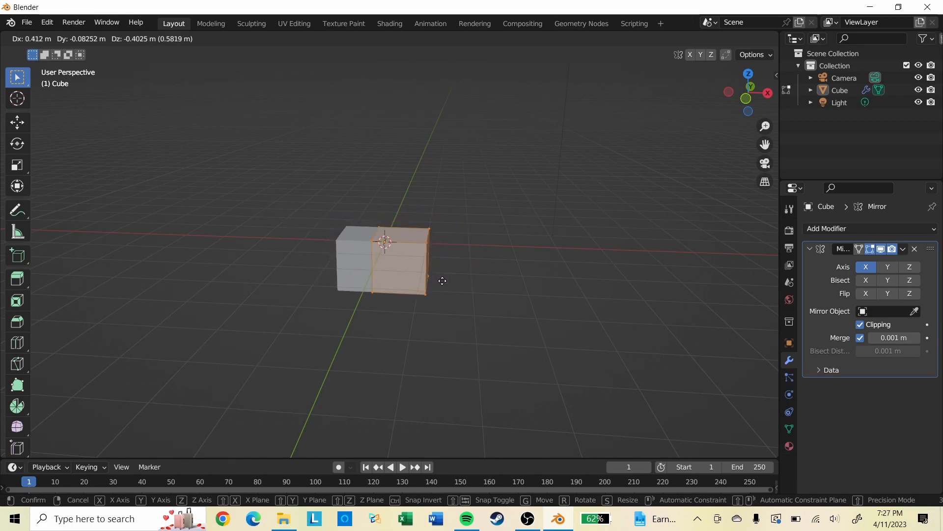
{"action": "left_click", "coordinate": [543, 267]}
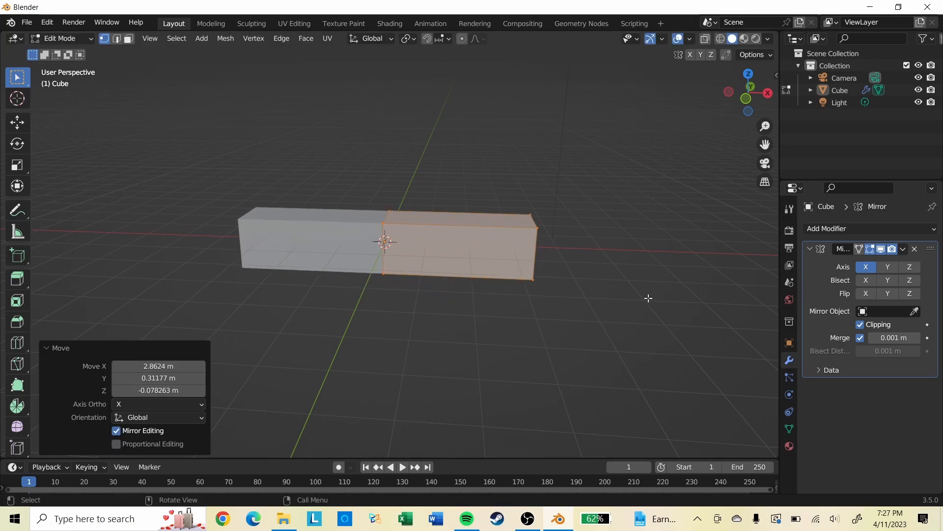
{"action": "key", "text": "g"}
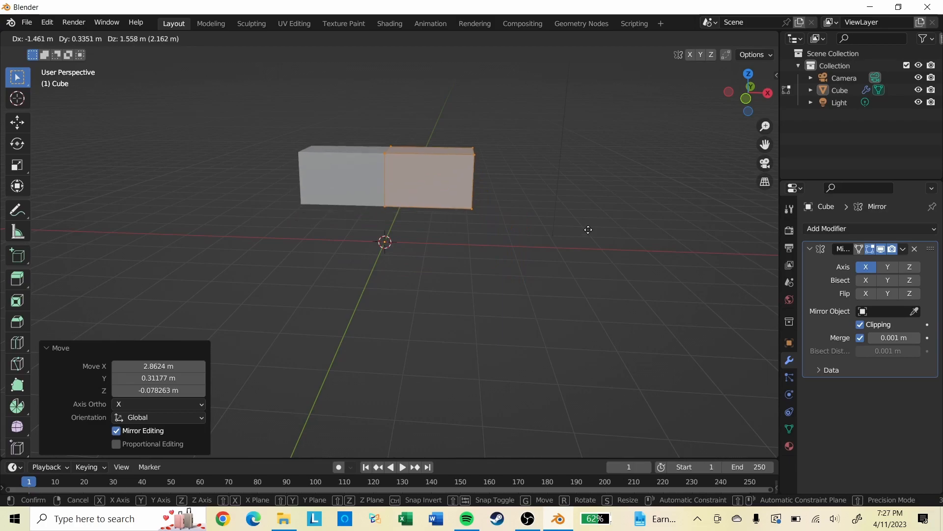
{"action": "left_click", "coordinate": [534, 298]}
{"action": "scroll", "coordinate": [445, 246], "scroll_direction": "up", "scroll_amount": 4}
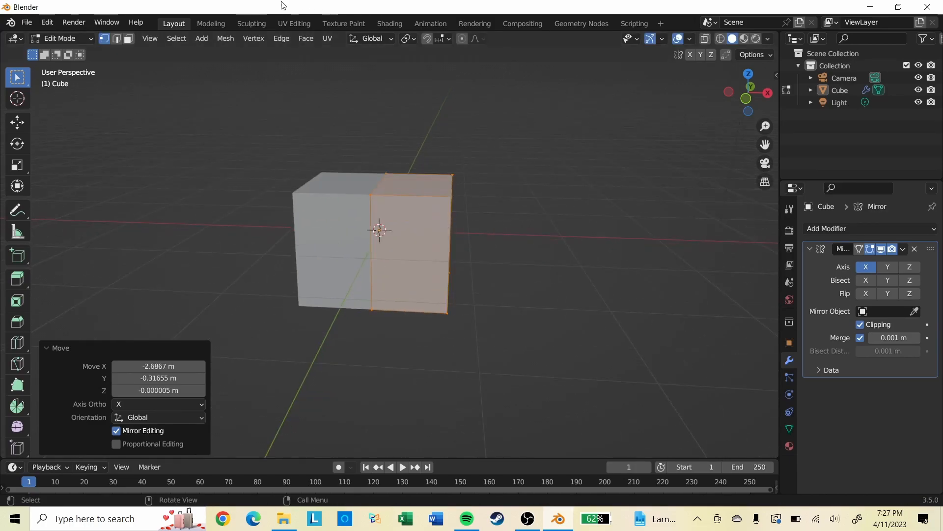
Step: Select only the interior face on the mirror plane, using face select mode from inside the mesh
{"action": "left_click", "coordinate": [128, 39]}
{"action": "middle_click_drag", "start_coordinate": [529, 309], "coordinate": [408, 318]}
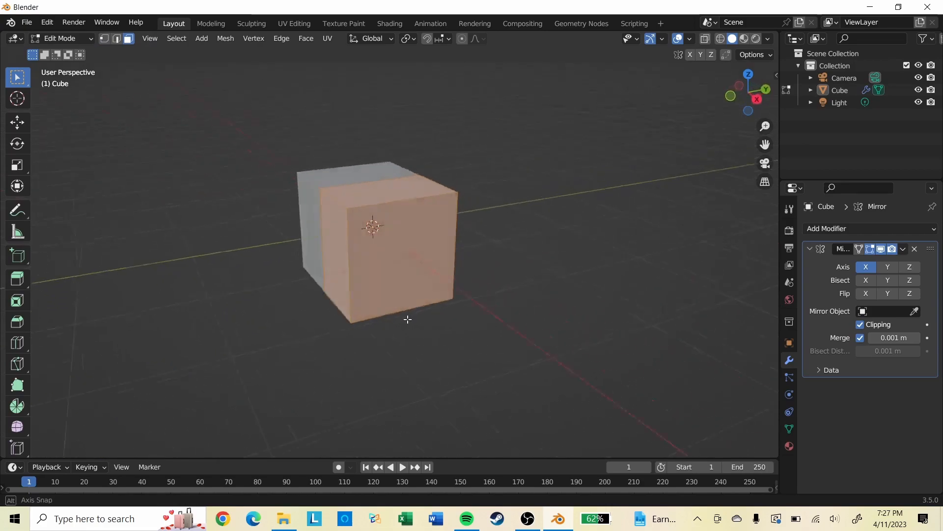
{"action": "scroll", "coordinate": [408, 308], "scroll_direction": "up", "scroll_amount": 5}
{"action": "scroll", "coordinate": [415, 304], "scroll_direction": "up", "scroll_amount": 2}
{"action": "scroll", "coordinate": [438, 285], "scroll_direction": "down", "scroll_amount": 11}
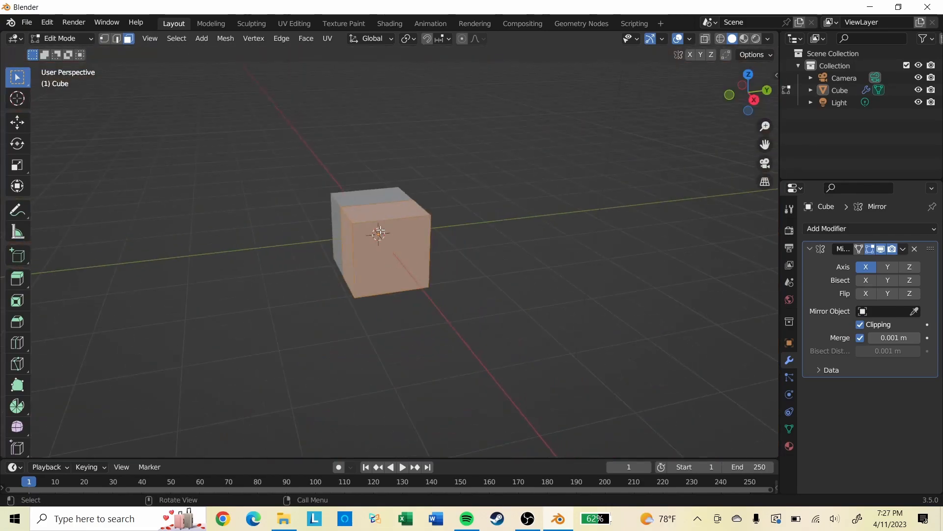
{"action": "middle_click_drag", "start_coordinate": [386, 240], "coordinate": [427, 251]}
{"action": "scroll", "coordinate": [426, 250], "scroll_direction": "up", "scroll_amount": 8}
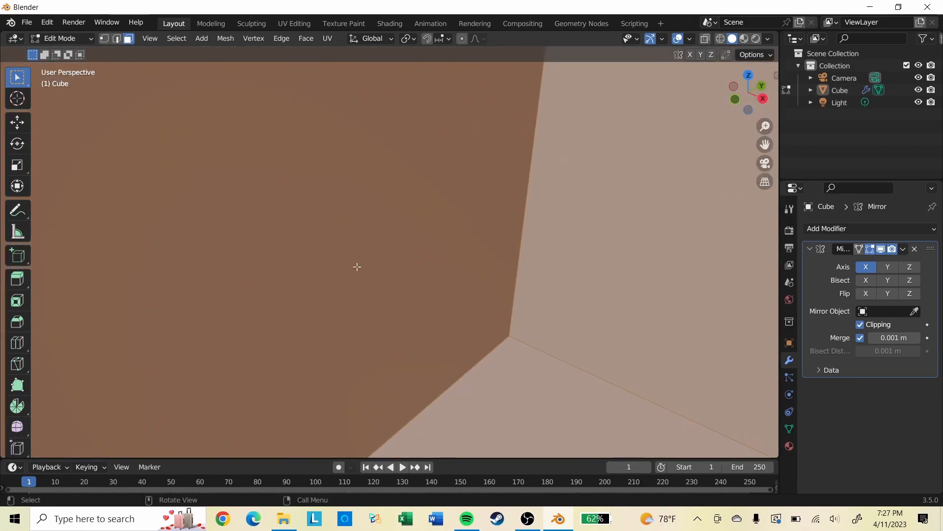
{"action": "middle_click_drag", "start_coordinate": [377, 265], "coordinate": [293, 246]}
{"action": "key", "text": "alt+a"}
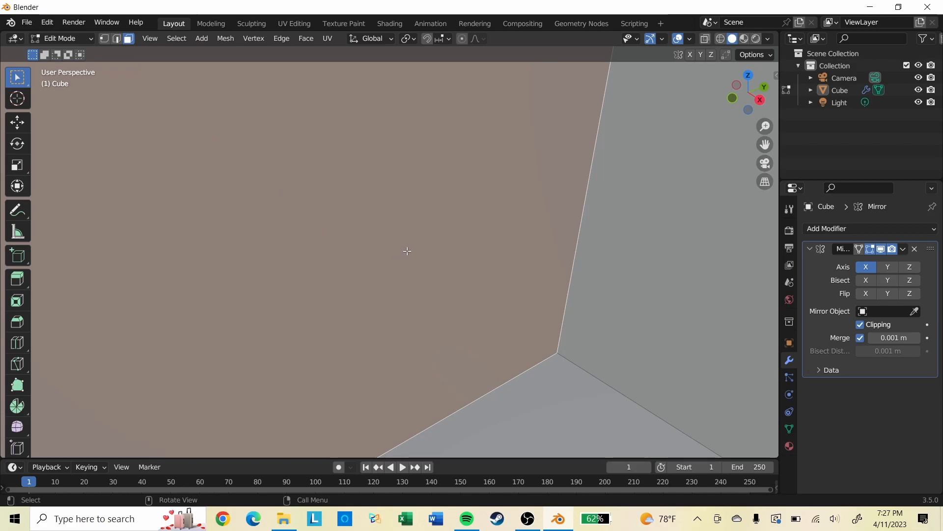
Step: Try deleting the interior face's vertices, and undo the deletion
{"action": "key", "text": "x"}
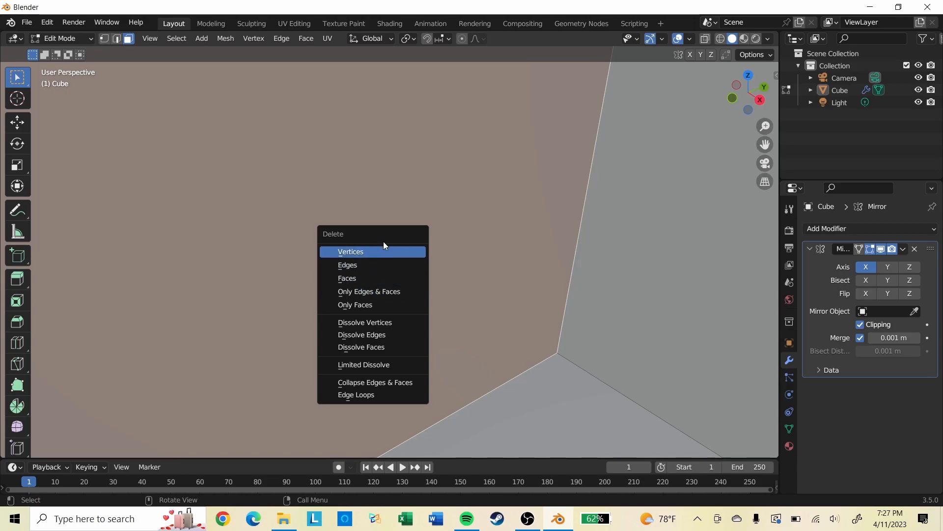
{"action": "left_click", "coordinate": [386, 252]}
{"action": "scroll", "coordinate": [392, 255], "scroll_direction": "down", "scroll_amount": 6}
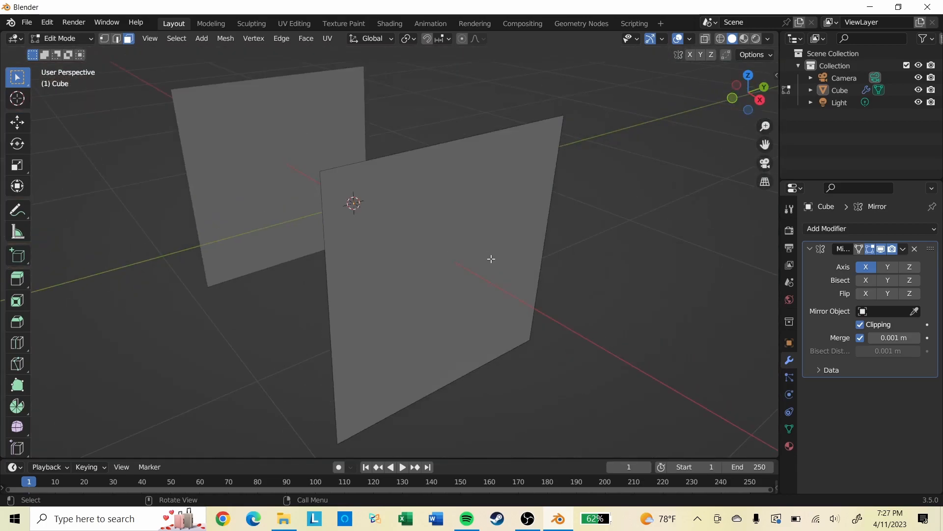
{"action": "middle_click_drag", "start_coordinate": [446, 276], "coordinate": [413, 283]}
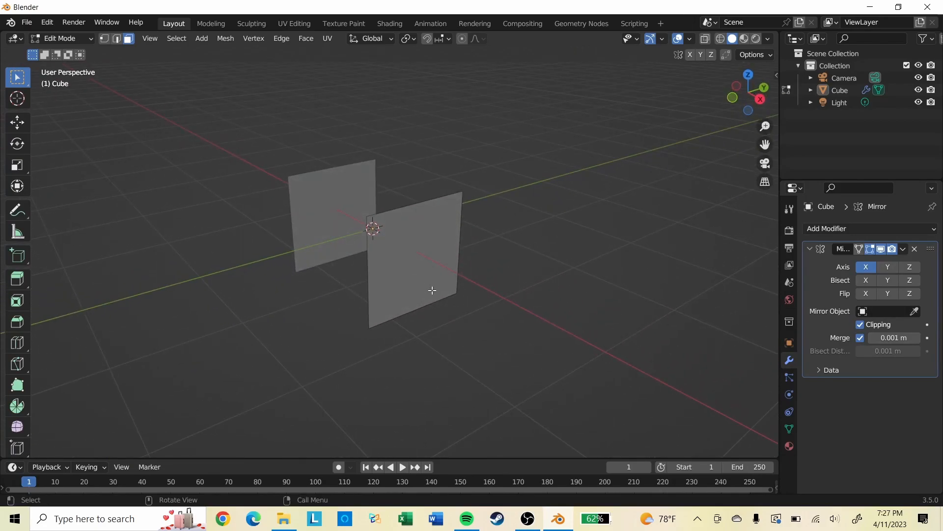
{"action": "key", "text": "ctrl+z"}
Step: Delete the interior face on the mirror plane with the Faces option
{"action": "key", "text": "x"}
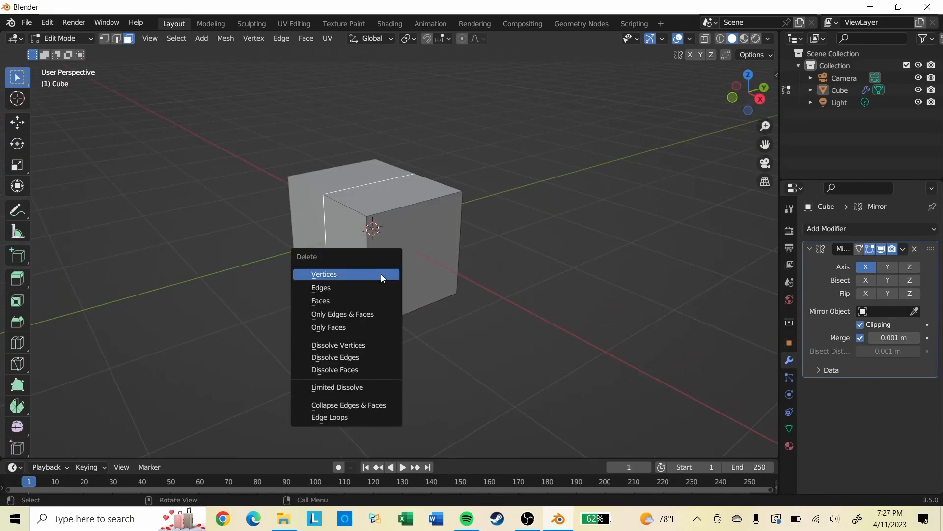
{"action": "left_click", "coordinate": [361, 297]}
{"action": "middle_click_drag", "start_coordinate": [362, 252], "coordinate": [465, 235]}
{"action": "scroll", "coordinate": [464, 236], "scroll_direction": "up", "scroll_amount": 3}
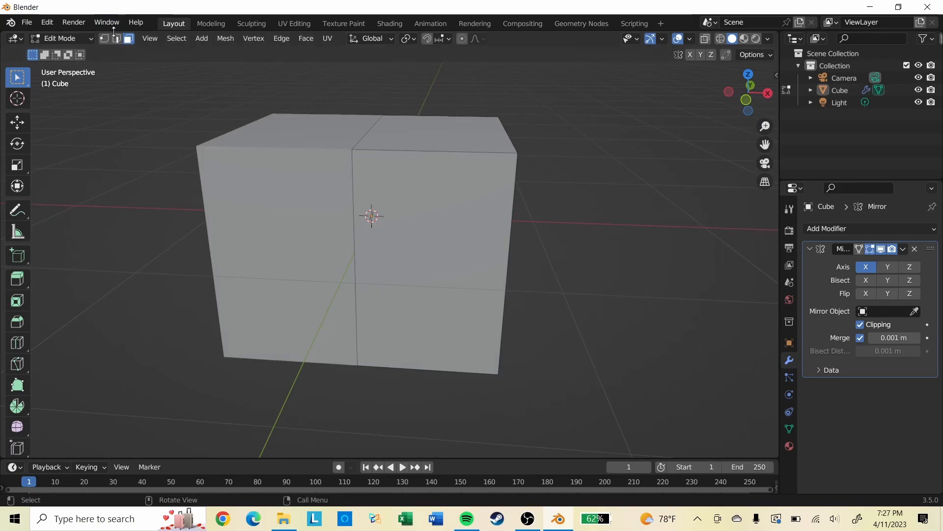
Step: Extrude the top face of the editable half upward by about 0.40 m
{"action": "left_click", "coordinate": [102, 39]}
{"action": "scroll", "coordinate": [419, 249], "scroll_direction": "up", "scroll_amount": 4}
{"action": "scroll", "coordinate": [419, 250], "scroll_direction": "down", "scroll_amount": 7}
{"action": "scroll", "coordinate": [432, 214], "scroll_direction": "up", "scroll_amount": 4}
{"action": "middle_click_drag", "start_coordinate": [459, 185], "coordinate": [455, 203]}
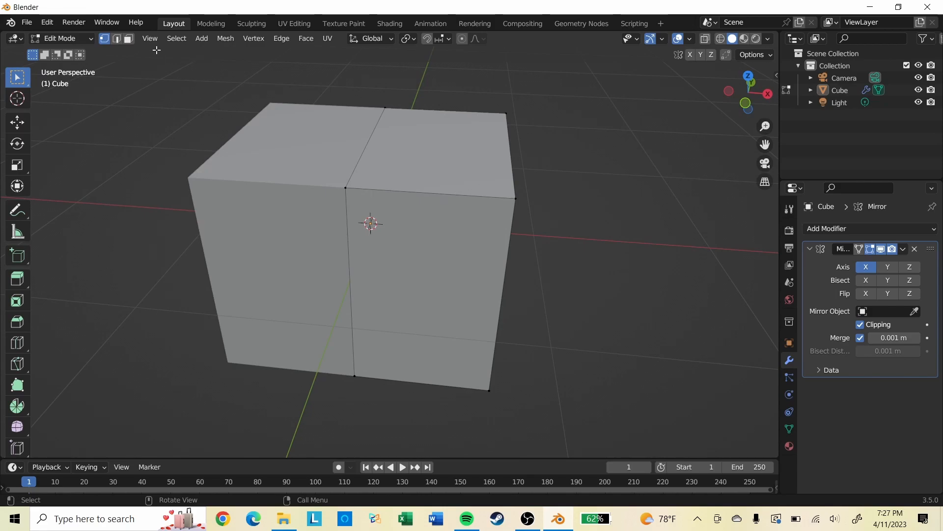
{"action": "left_click", "coordinate": [429, 150]}
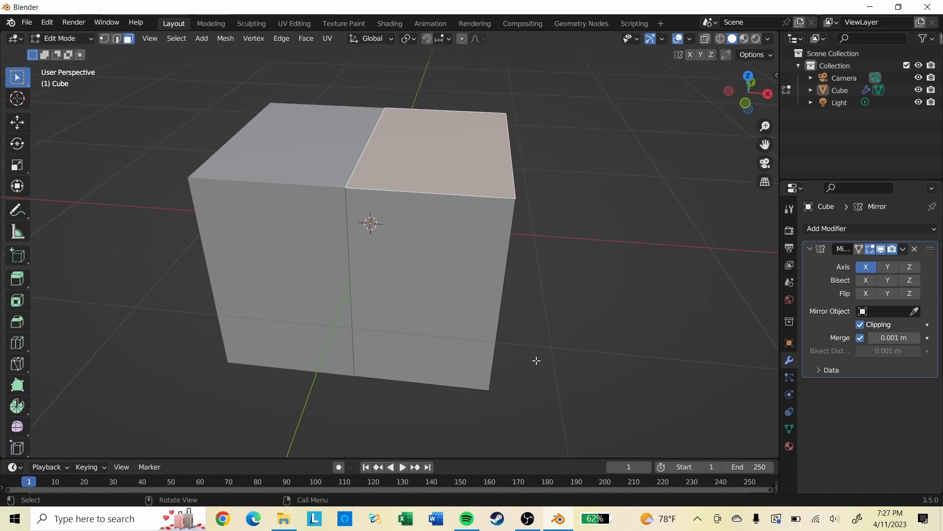
{"action": "key", "text": "e"}
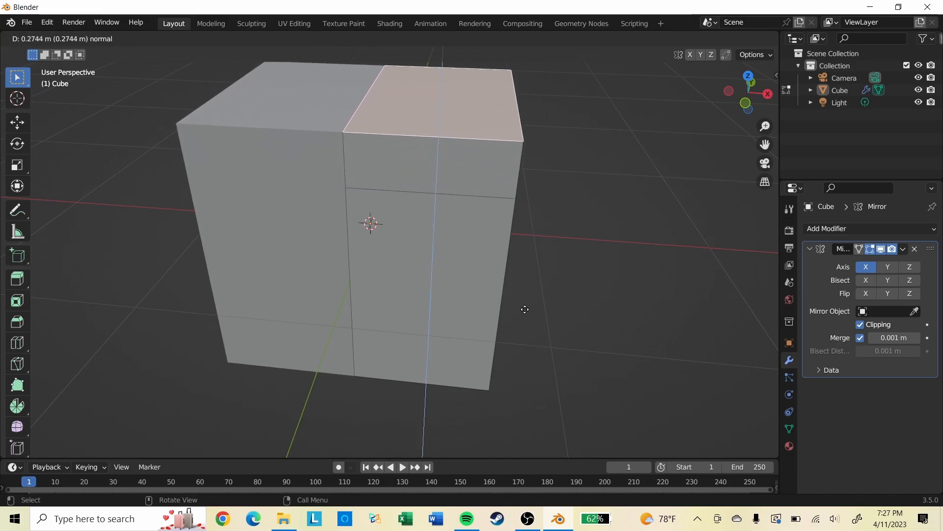
{"action": "left_click", "coordinate": [523, 286]}
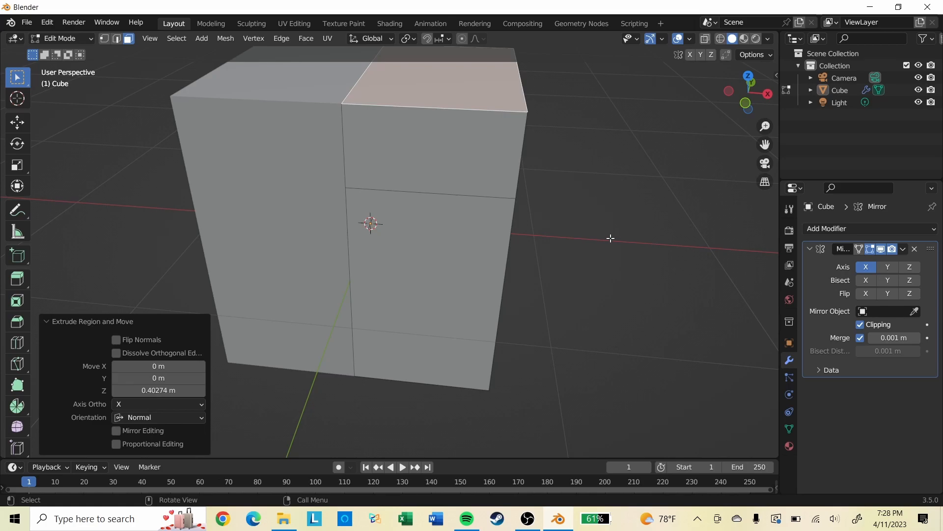
Step: Scale the extruded top face uniformly to about 0.524, and narrow it to about 0.502 along X
{"action": "key", "text": "s"}
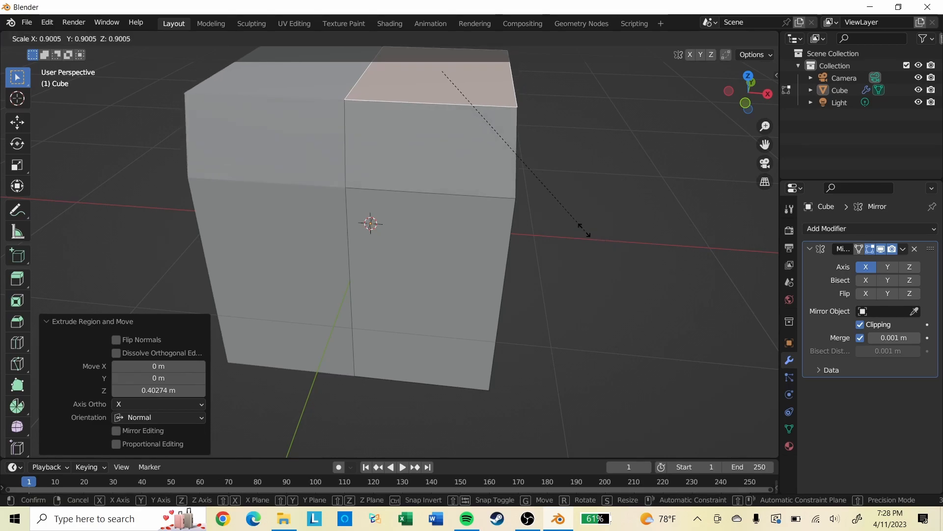
{"action": "left_click", "coordinate": [533, 157]}
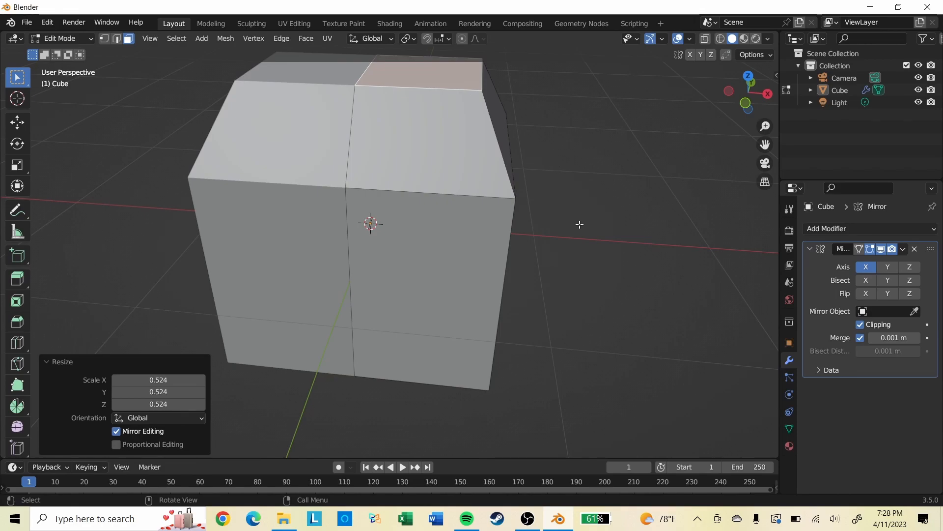
{"action": "key", "text": "s"}
{"action": "key", "text": "x"}
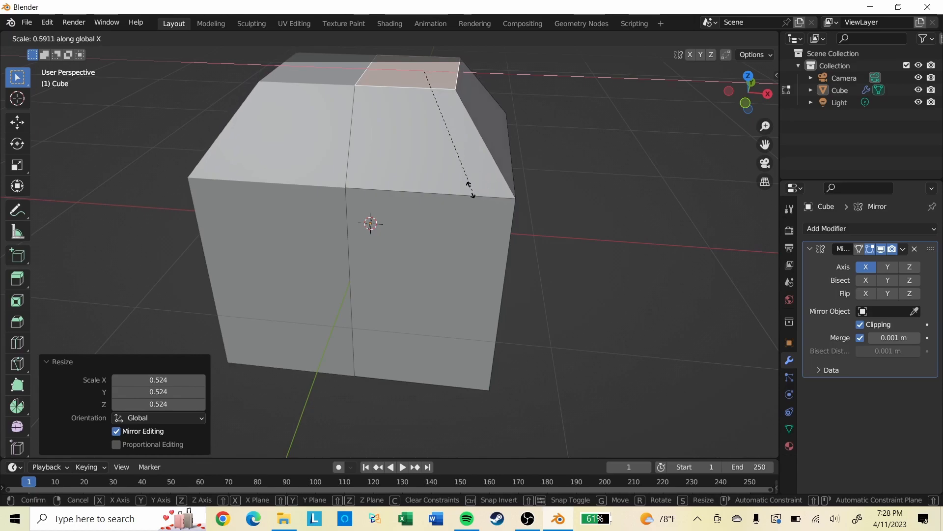
{"action": "left_click", "coordinate": [452, 174]}
{"action": "scroll", "coordinate": [594, 149], "scroll_direction": "down", "scroll_amount": 3}
{"action": "mouse_move", "coordinate": [594, 150]}
{"action": "middle_mouse_down"}
{"action": "mouse_move", "coordinate": [593, 162]}
{"action": "mouse_move", "coordinate": [592, 134]}
{"action": "mouse_move", "coordinate": [584, 162]}
{"action": "middle_mouse_up"}
Step: Turn off Clipping in the Mirror modifier, and extrude the editable half's bottom face downward by about 0.45 m
{"action": "middle_click_drag", "start_coordinate": [505, 373], "coordinate": [227, 217]}
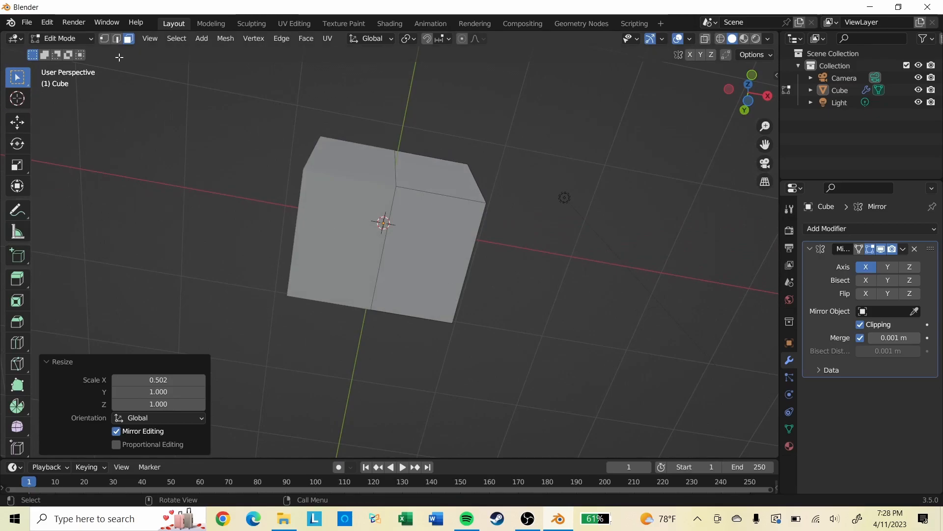
{"action": "middle_click_drag", "start_coordinate": [402, 258], "coordinate": [486, 322]}
{"action": "scroll", "coordinate": [477, 299], "scroll_direction": "up", "scroll_amount": 5}
{"action": "scroll", "coordinate": [362, 181], "scroll_direction": "down", "scroll_amount": 6}
{"action": "middle_click_drag", "start_coordinate": [362, 181], "coordinate": [521, 309]}
{"action": "left_click", "coordinate": [860, 324]}
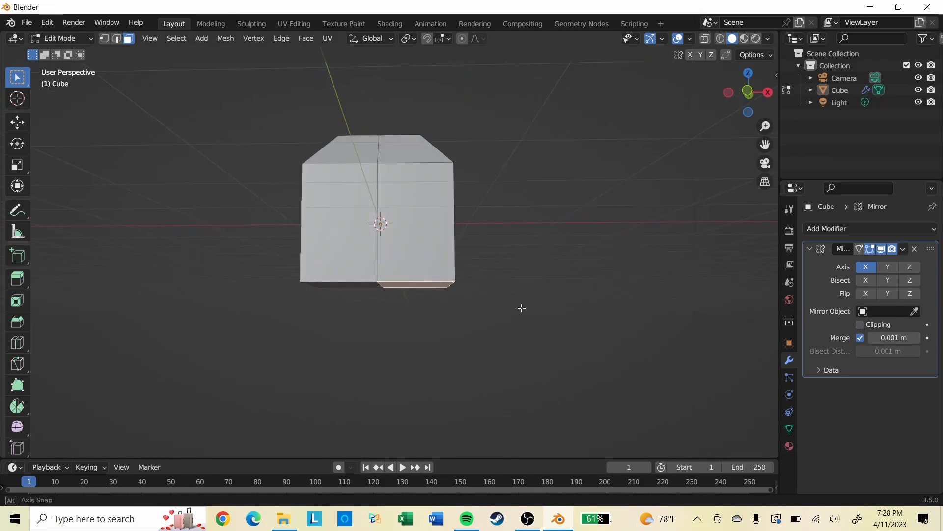
{"action": "key", "text": "e"}
{"action": "left_click", "coordinate": [507, 343]}
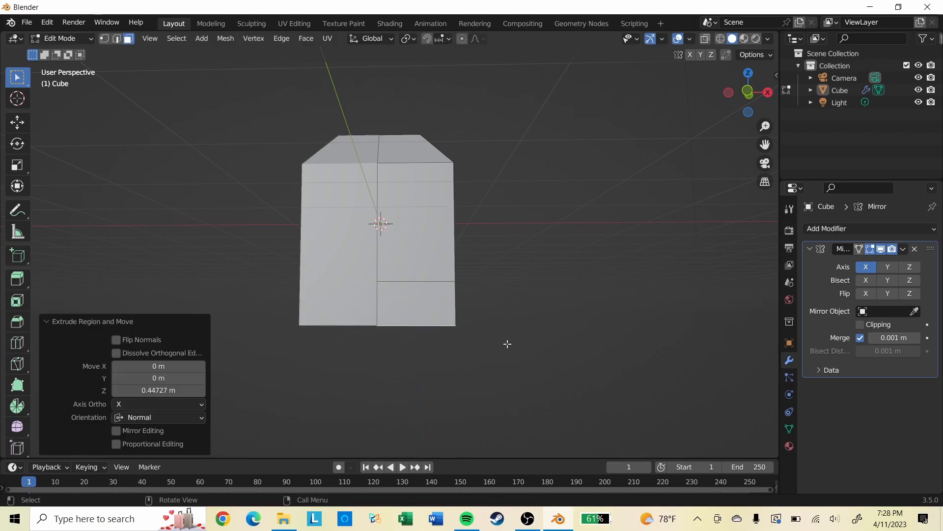
Step: Move the extruded bottom face about 0.16 m along X and 0.15 m upward, and scale it uniformly to 0.386
{"action": "key", "text": "g"}
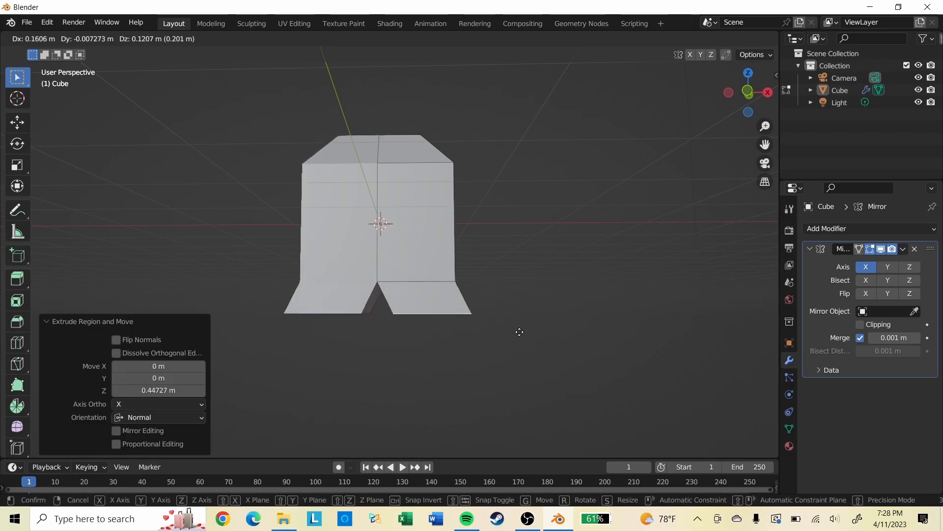
{"action": "left_click", "coordinate": [521, 330]}
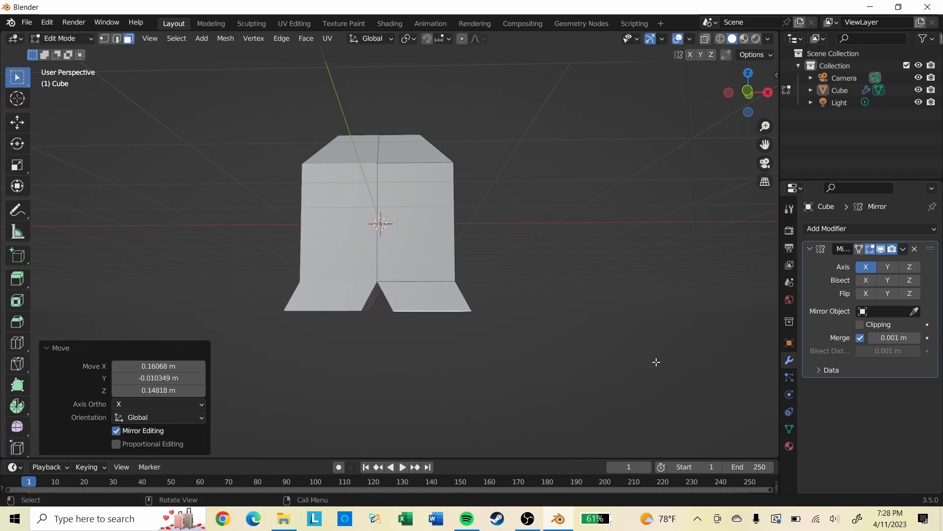
{"action": "key", "text": "s"}
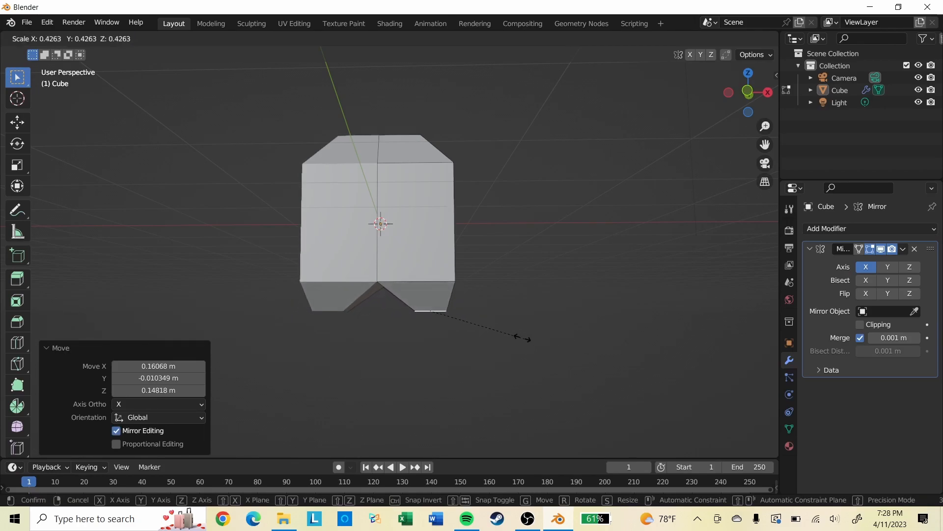
{"action": "left_click", "coordinate": [515, 331]}
Step: In front view, move the shrunken bottom face about 0.23 m upward and 0.06 m toward the mirror plane
{"action": "middle_click_drag", "start_coordinate": [516, 326], "coordinate": [580, 337]}
{"action": "key", "text": "g"}
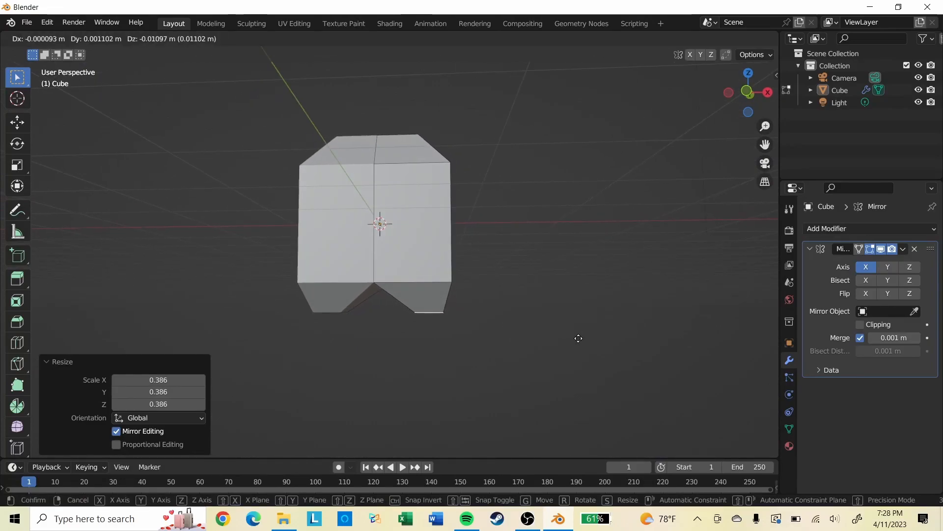
{"action": "right_click", "coordinate": [576, 342]}
{"action": "key", "text": "grave"}
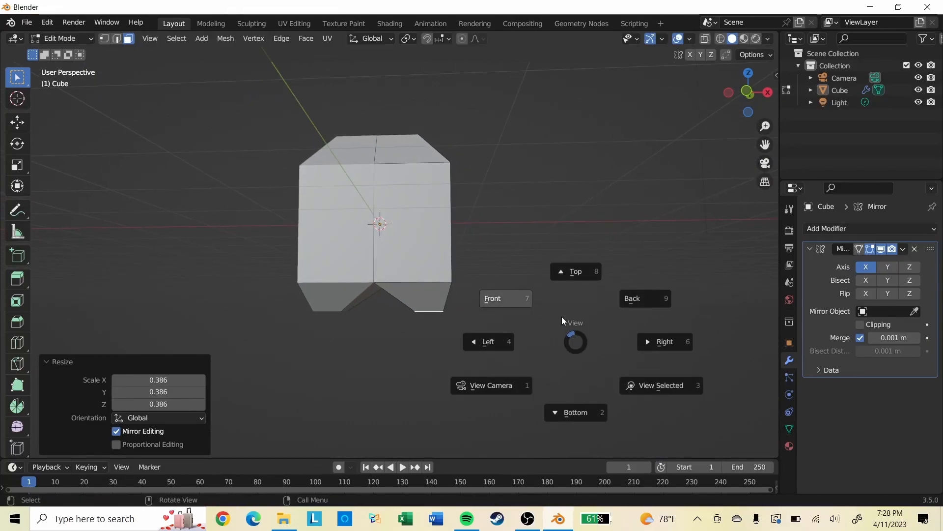
{"action": "left_click", "coordinate": [560, 322]}
{"action": "key", "text": "g"}
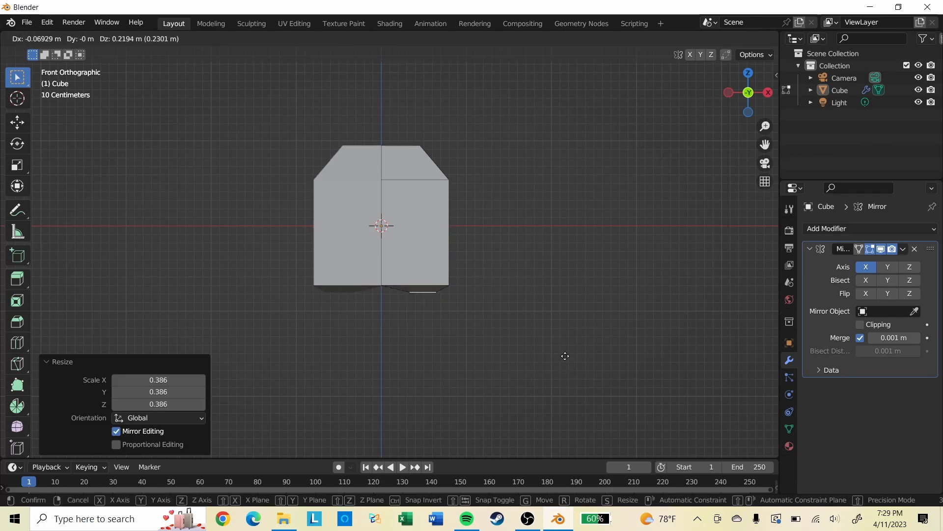
{"action": "left_click", "coordinate": [566, 355]}
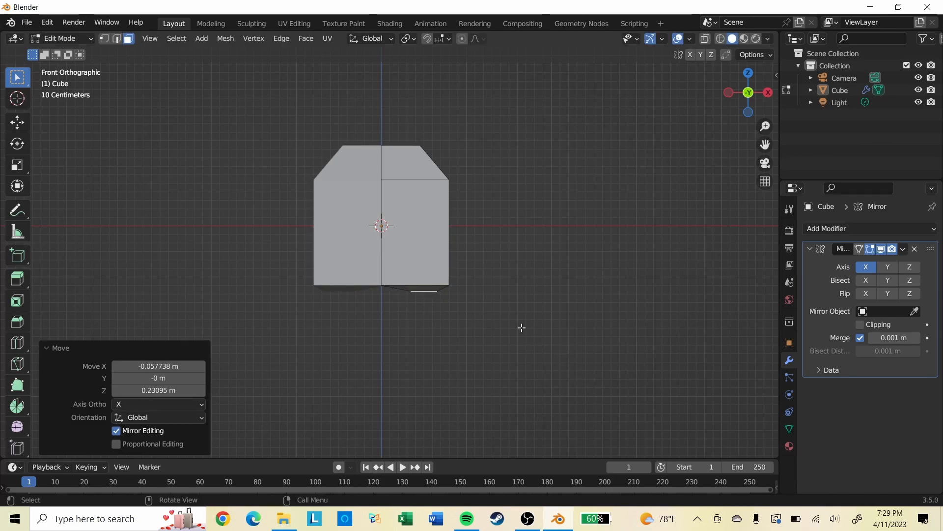
Step: Extrude the small bottom face downward by about 0.53 m to form a leg
{"action": "scroll", "coordinate": [527, 332], "scroll_direction": "up", "scroll_amount": 7}
{"action": "middle_click_drag", "start_coordinate": [611, 377], "coordinate": [721, 294], "text": "shift"}
{"action": "key", "text": "KP_1"}
{"action": "key", "text": "grave"}
{"action": "left_click", "coordinate": [575, 233]}
{"action": "scroll", "coordinate": [577, 239], "scroll_direction": "down", "scroll_amount": 5}
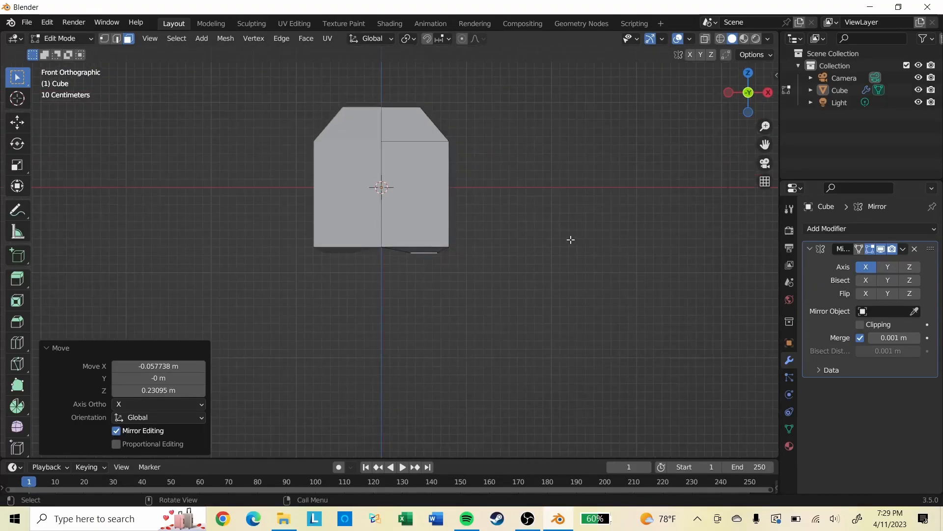
{"action": "key", "text": "e"}
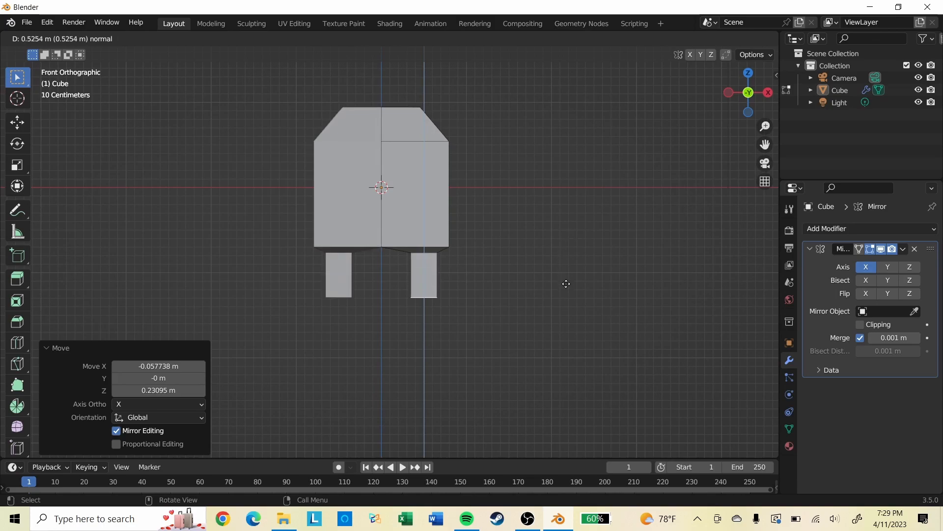
{"action": "left_click", "coordinate": [566, 284]}
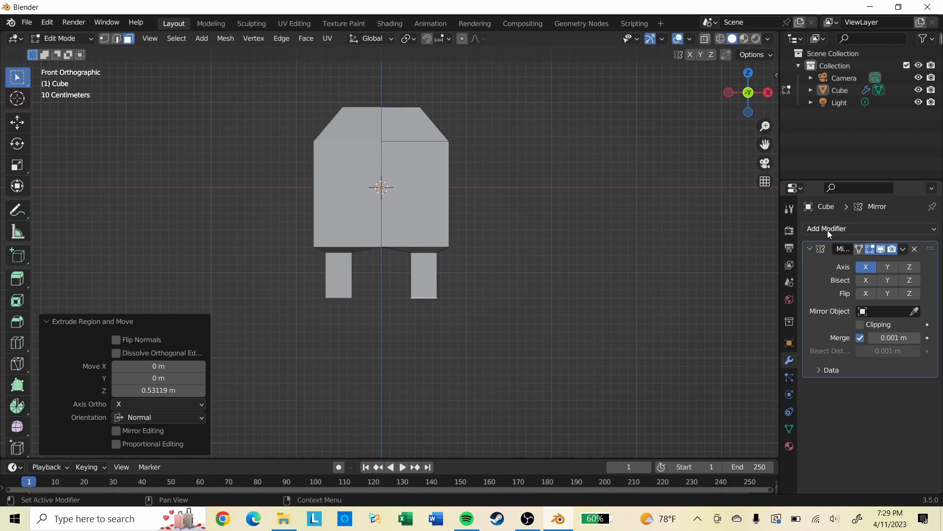
Step: Add two horizontal loop cuts around the editable half's body and slide them upward by a factor of about -0.49
{"action": "left_click", "coordinate": [429, 202]}
{"action": "scroll", "coordinate": [457, 206], "scroll_direction": "up", "scroll_amount": 2}
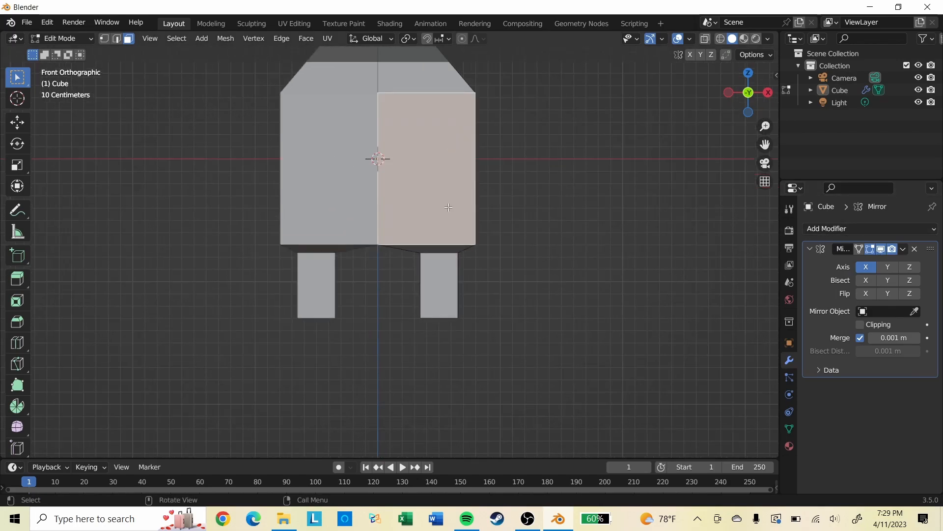
{"action": "scroll", "coordinate": [471, 207], "scroll_direction": "up", "scroll_amount": 2}
{"action": "scroll", "coordinate": [476, 203], "scroll_direction": "down", "scroll_amount": 2}
{"action": "middle_click_drag", "start_coordinate": [570, 181], "coordinate": [565, 234], "text": "shift"}
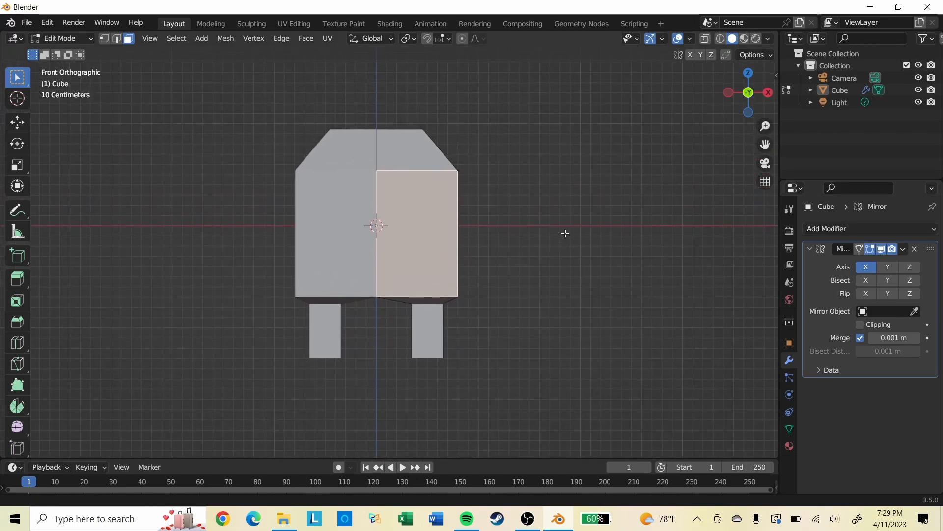
{"action": "key", "text": "ctrl+r"}
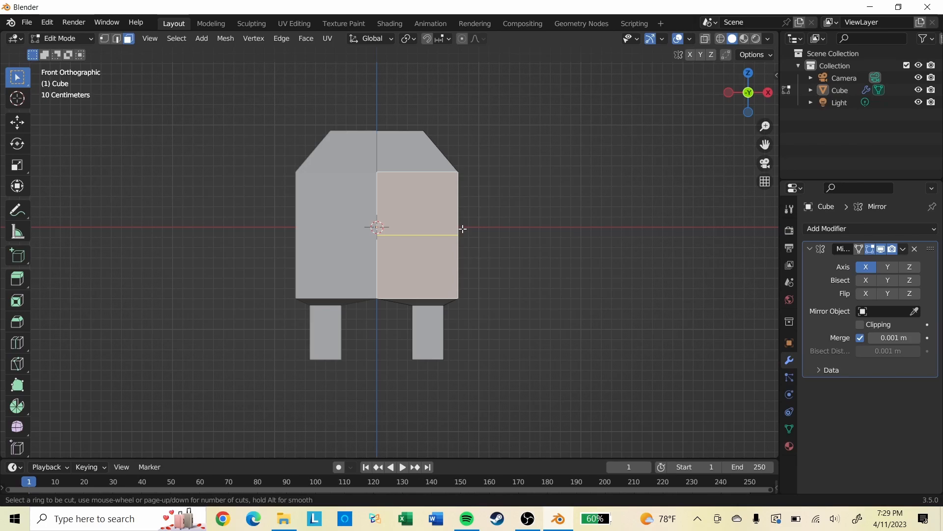
{"action": "scroll", "coordinate": [462, 228], "scroll_direction": "up", "scroll_amount": 1}
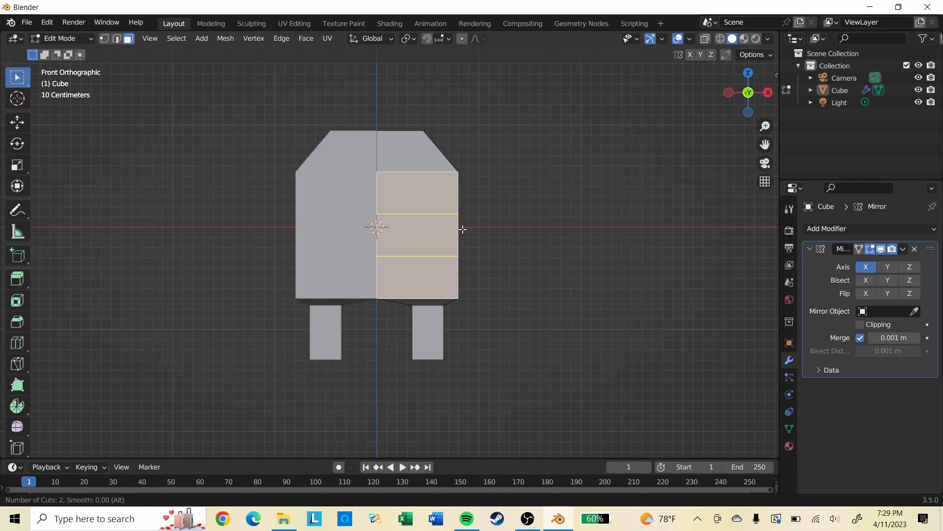
{"action": "scroll", "coordinate": [462, 229], "scroll_direction": "up", "scroll_amount": 2}
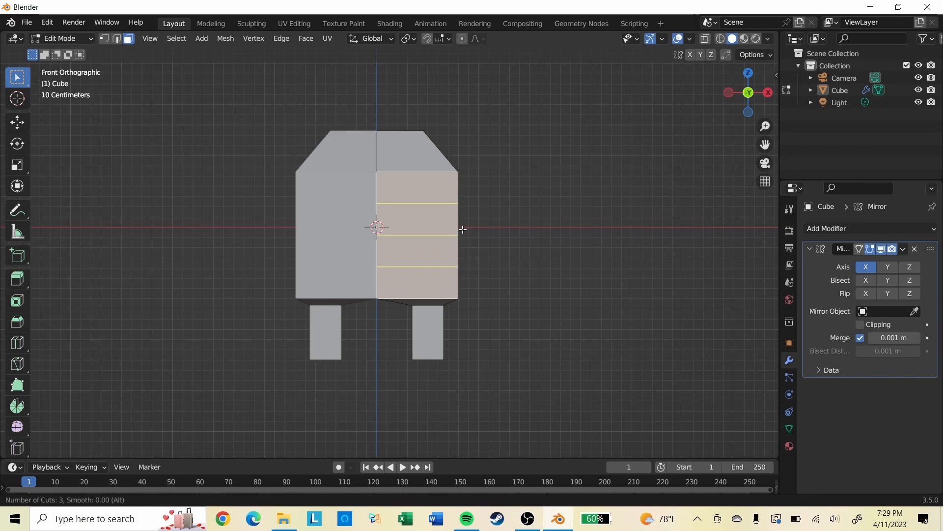
{"action": "scroll", "coordinate": [463, 228], "scroll_direction": "down", "scroll_amount": 3}
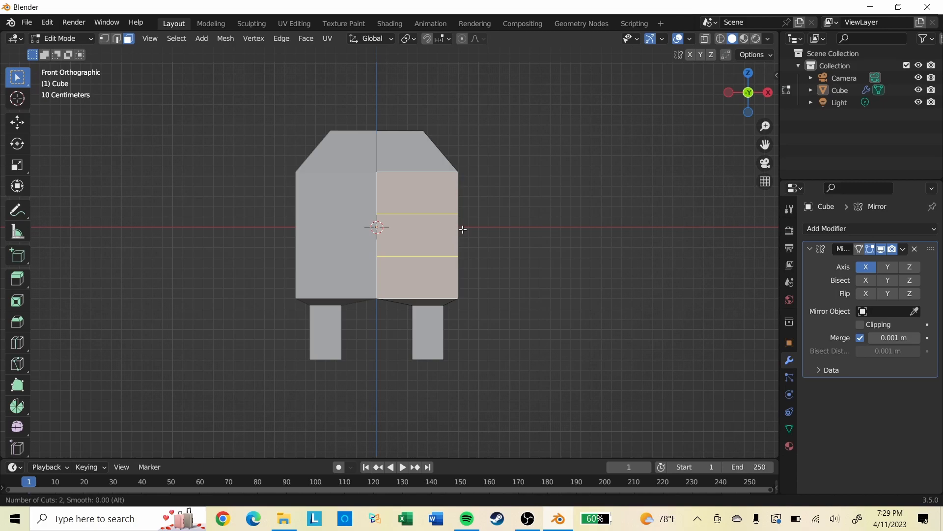
{"action": "left_click", "coordinate": [462, 229]}
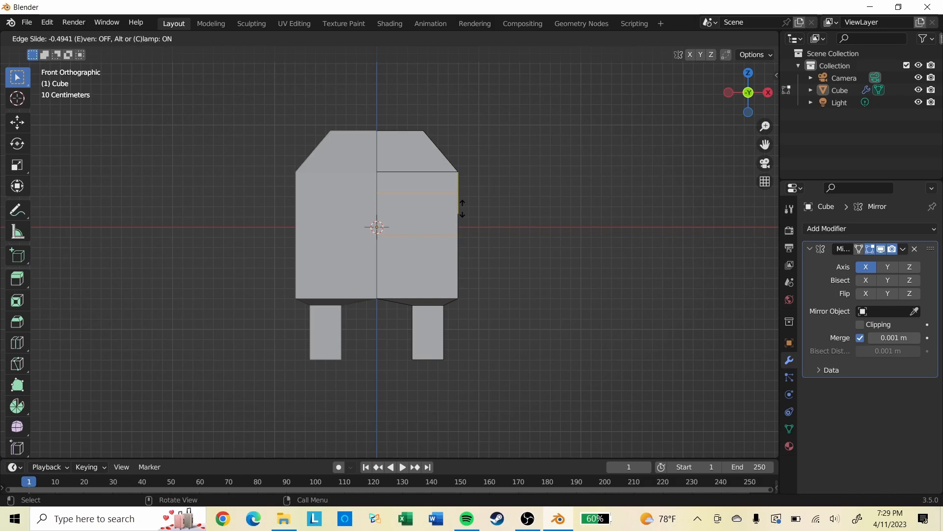
{"action": "left_click", "coordinate": [462, 209]}
Step: Add one vertical loop cut through the editable half's front, slid toward the outer side with a factor of -0.425
{"action": "scroll", "coordinate": [463, 208], "scroll_direction": "up", "scroll_amount": 3}
{"action": "middle_click_drag", "start_coordinate": [518, 206], "coordinate": [491, 231]}
{"action": "left_click", "coordinate": [503, 389]}
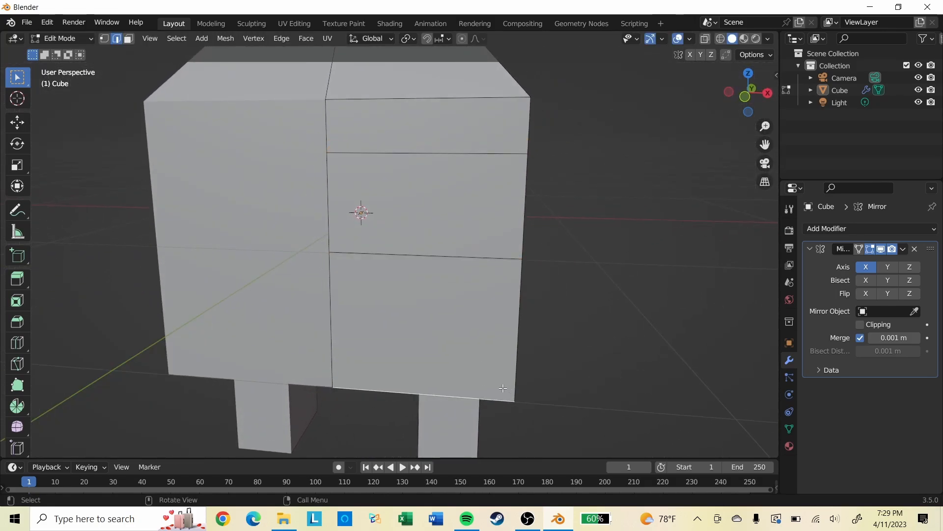
{"action": "scroll", "coordinate": [514, 288], "scroll_direction": "down", "scroll_amount": 1}
{"action": "scroll", "coordinate": [513, 288], "scroll_direction": "down", "scroll_amount": 2}
{"action": "key", "text": "ctrl+r"}
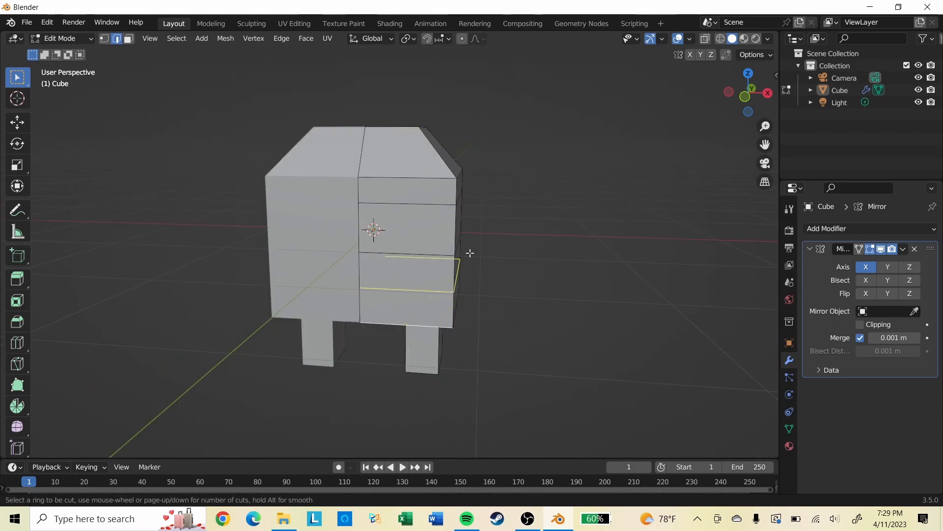
{"action": "left_click", "coordinate": [412, 192]}
{"action": "left_click", "coordinate": [432, 193]}
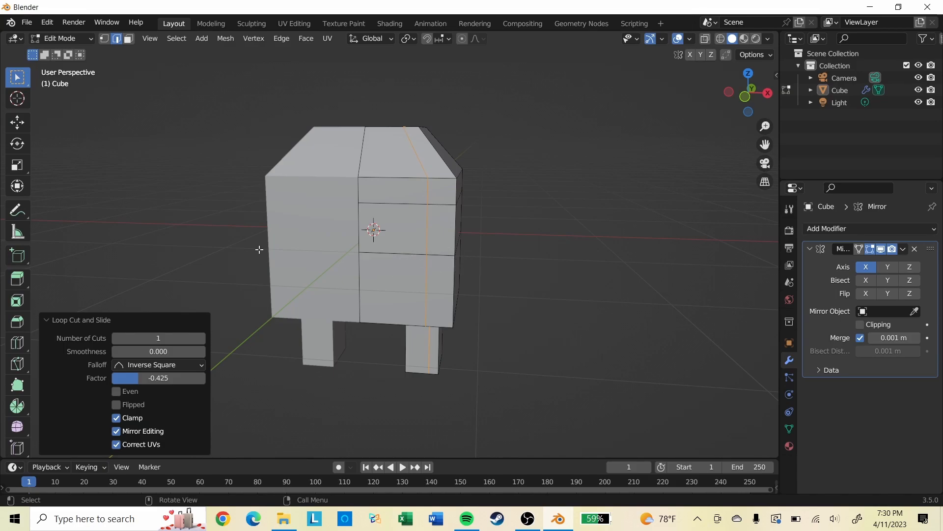
Step: Turn on Clipping in the Mirror modifier and extrude the front's inner middle face outward by about 0.29 m as a visor
{"action": "left_click", "coordinate": [127, 39]}
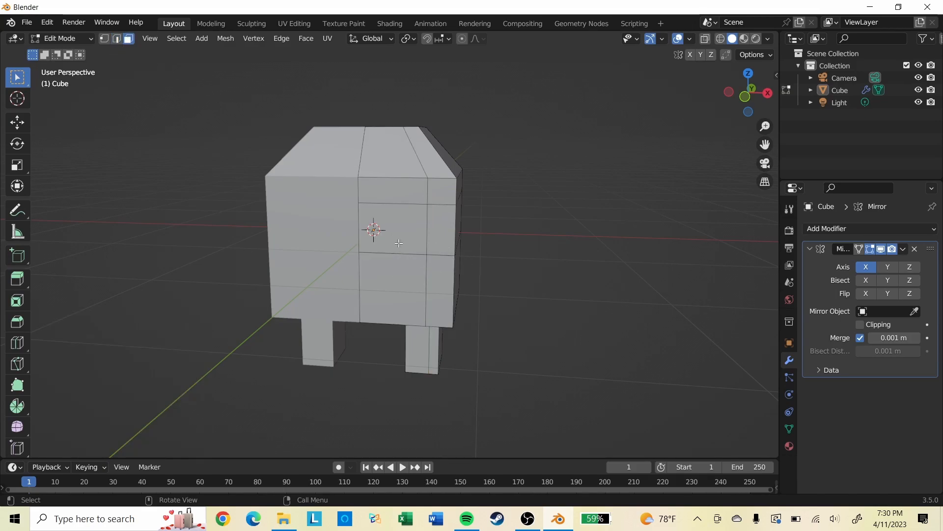
{"action": "left_click", "coordinate": [393, 230]}
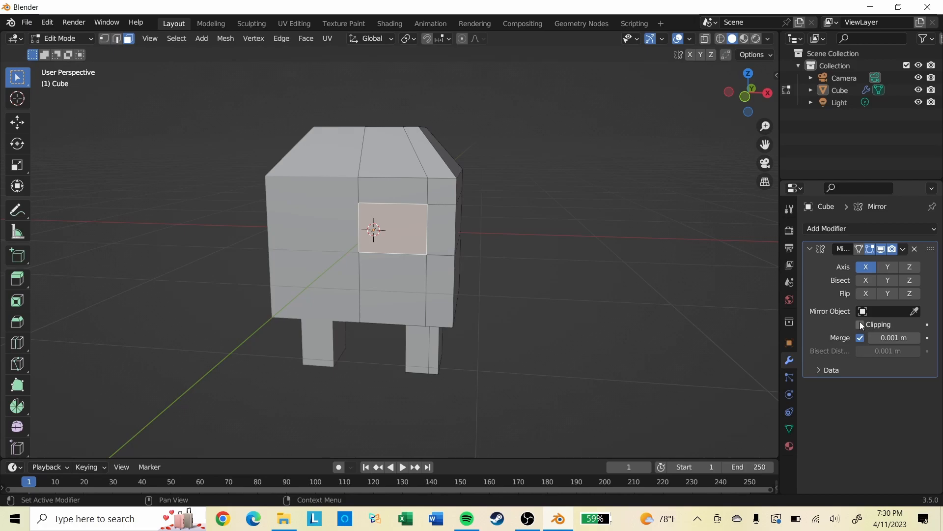
{"action": "middle_click_drag", "start_coordinate": [636, 286], "coordinate": [537, 301]}
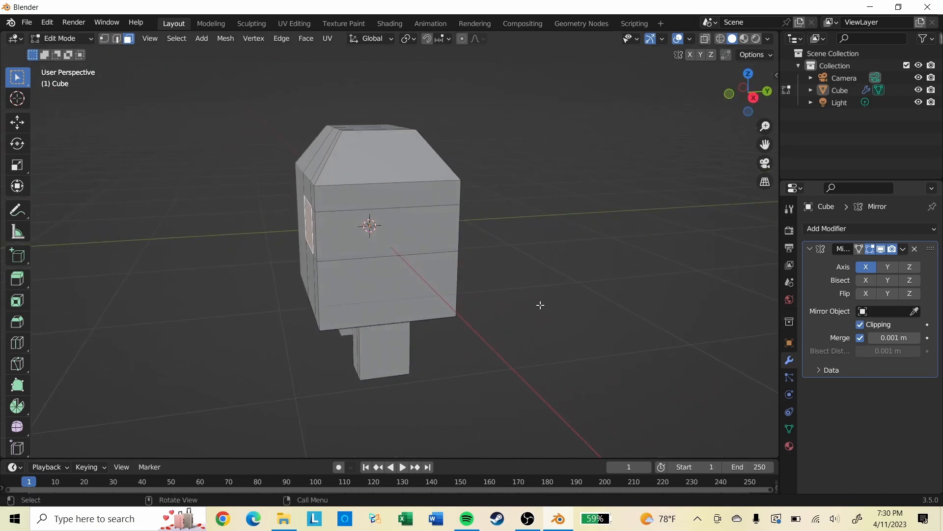
{"action": "key", "text": "e"}
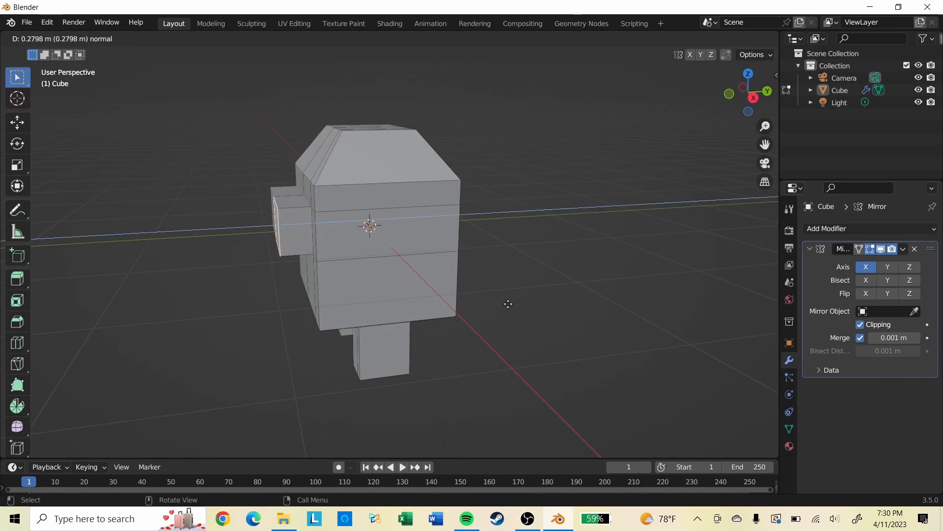
{"action": "left_click", "coordinate": [507, 304]}
{"action": "middle_click_drag", "start_coordinate": [507, 303], "coordinate": [627, 259]}
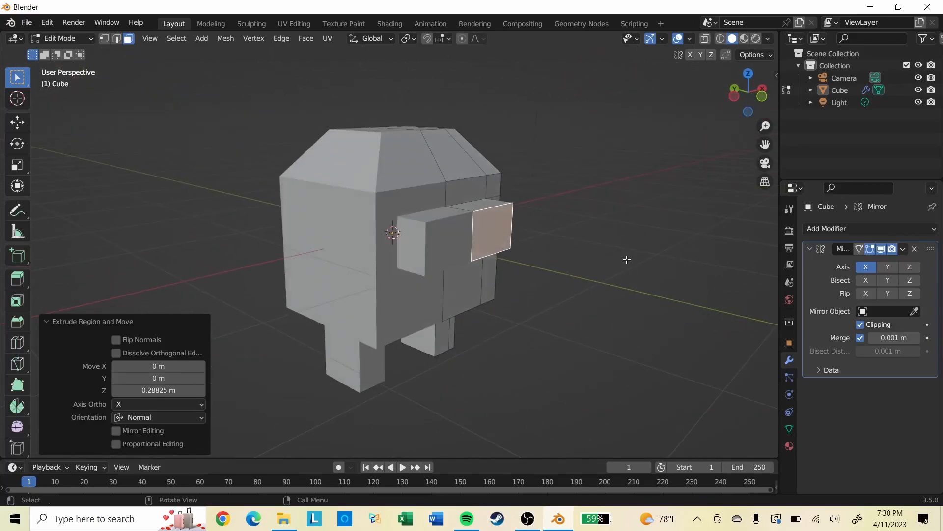
Step: Add a Subdivision Surface modifier to the mesh and set its viewport levels to 2
{"action": "left_click", "coordinate": [877, 230]}
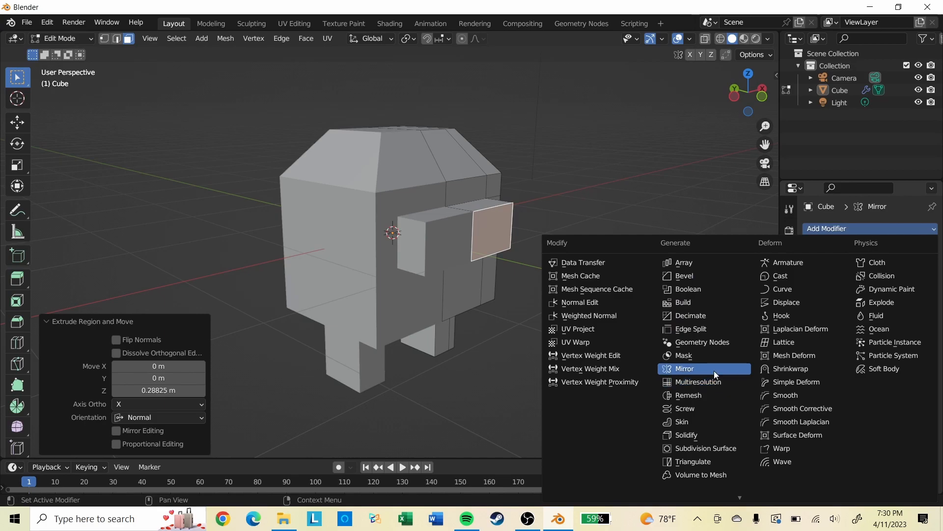
{"action": "left_click", "coordinate": [716, 449]}
{"action": "middle_click_drag", "start_coordinate": [506, 280], "coordinate": [564, 311]}
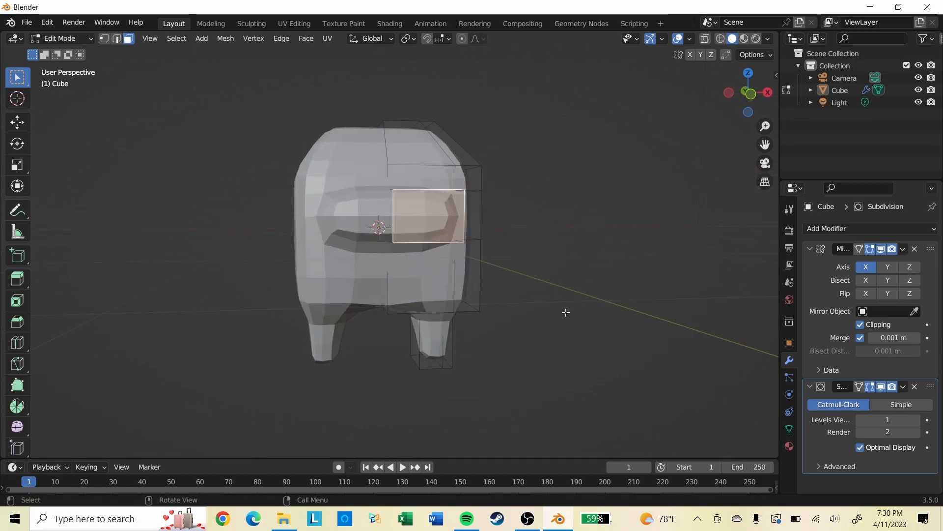
{"action": "left_click", "coordinate": [916, 420]}
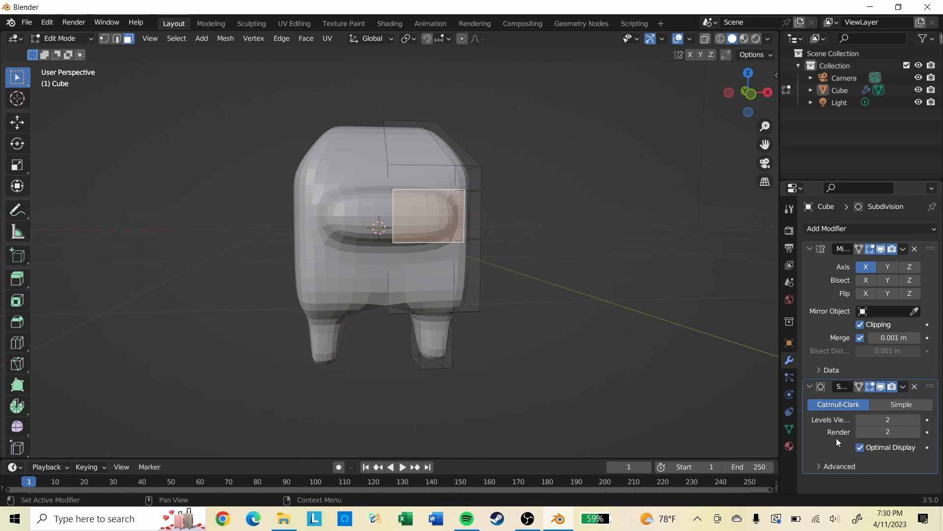
Step: In vertex select mode, add one centred vertical loop cut through the body's outer side and the leg
{"action": "middle_click_drag", "start_coordinate": [452, 224], "coordinate": [427, 252]}
{"action": "left_click", "coordinate": [437, 227], "text": "alt"}
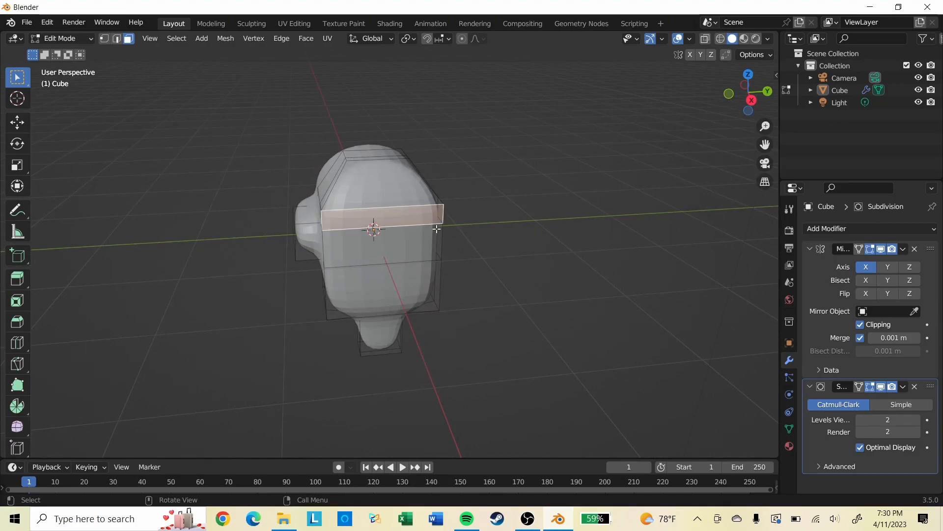
{"action": "left_click", "coordinate": [105, 39]}
{"action": "left_click", "coordinate": [407, 233]}
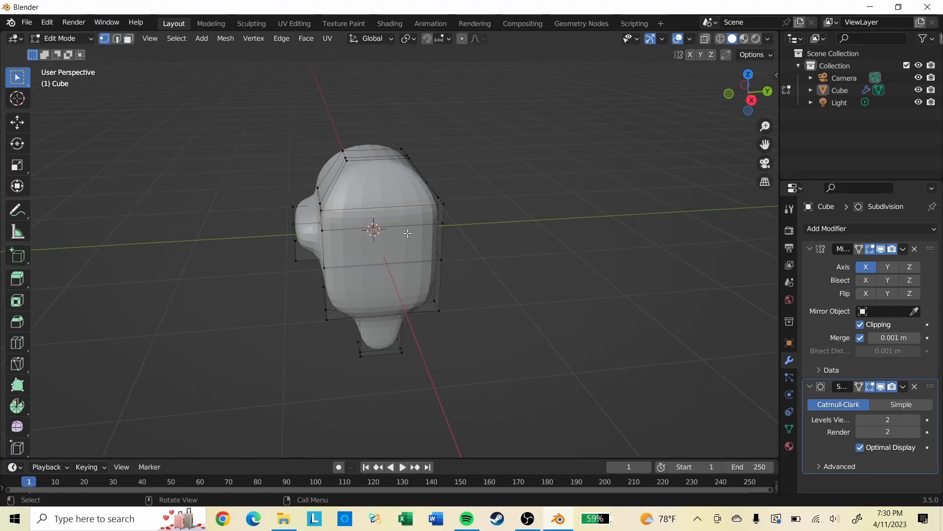
{"action": "key", "text": "ctrl+r"}
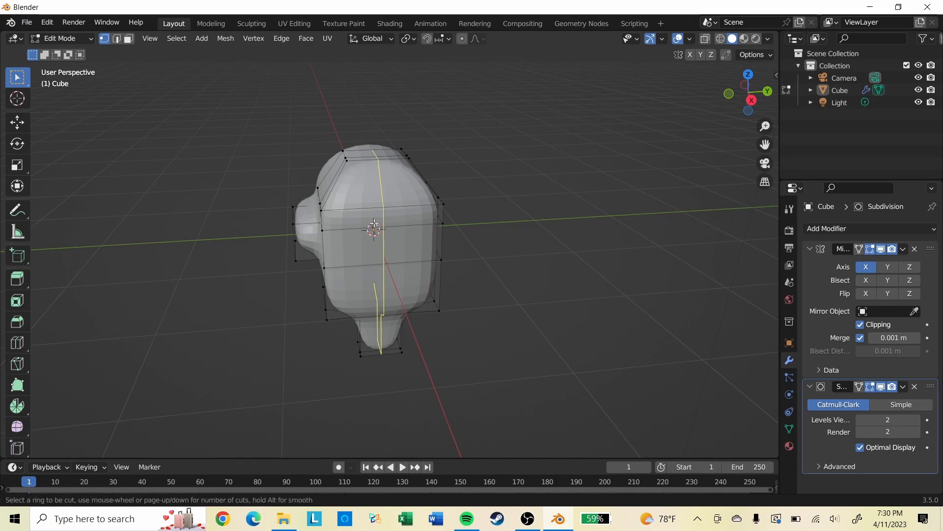
{"action": "left_click", "coordinate": [374, 227]}
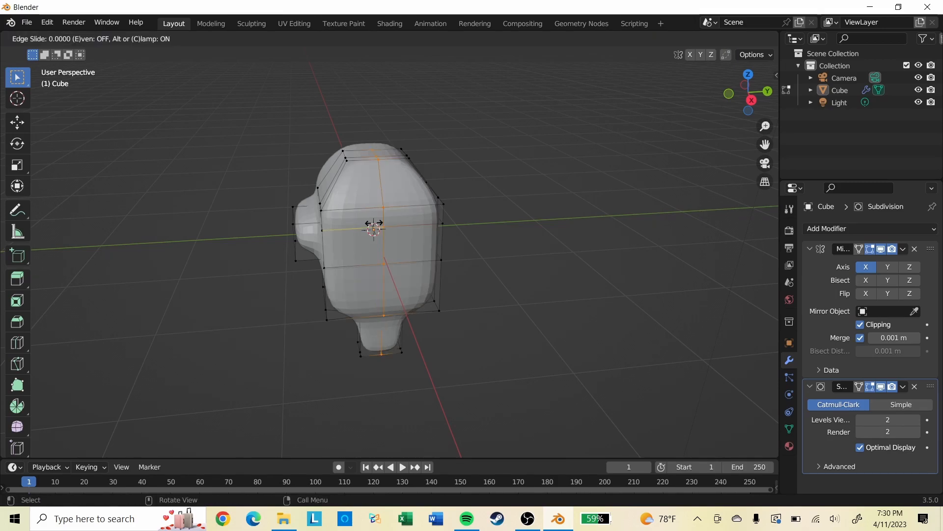
{"action": "right_click", "coordinate": [374, 227]}
Step: Move the new side loop outward along the X axis by about 0.156 m
{"action": "middle_click_drag", "start_coordinate": [381, 250], "coordinate": [499, 241]}
{"action": "key", "text": "g"}
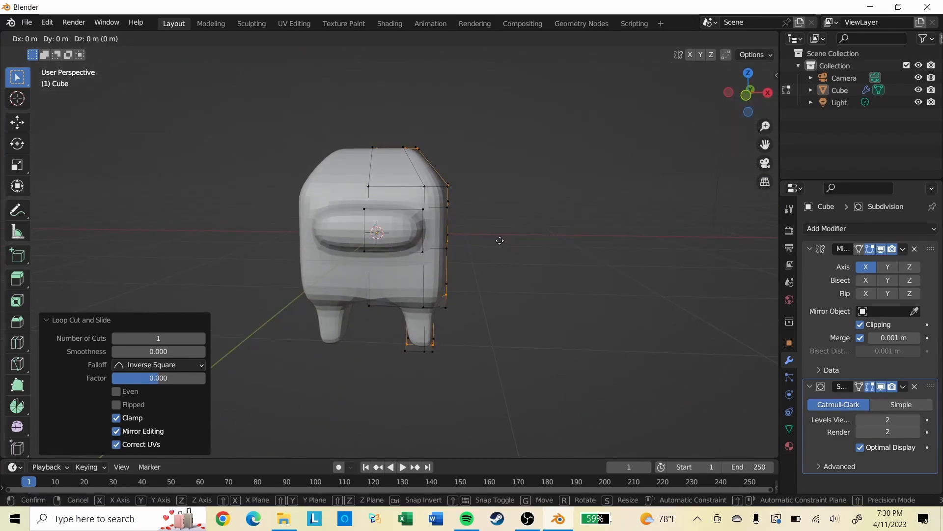
{"action": "key", "text": "x"}
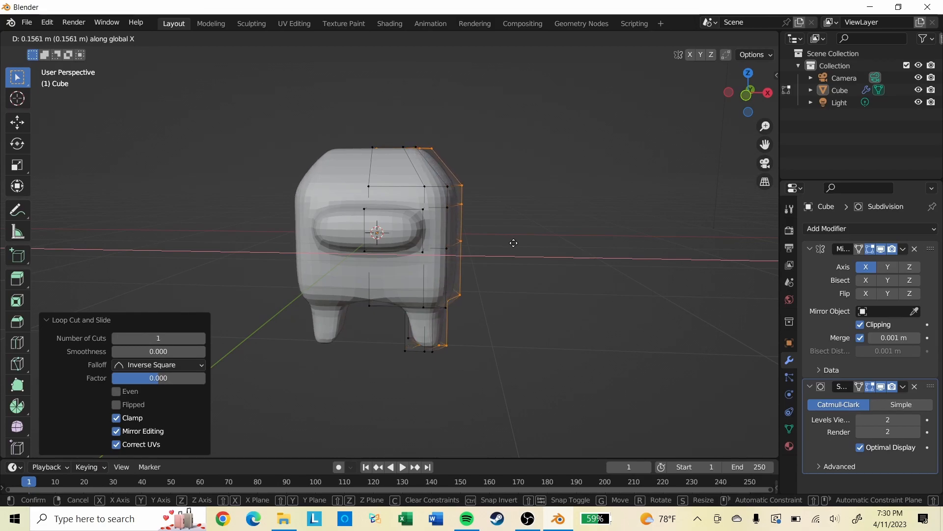
{"action": "left_click", "coordinate": [513, 242]}
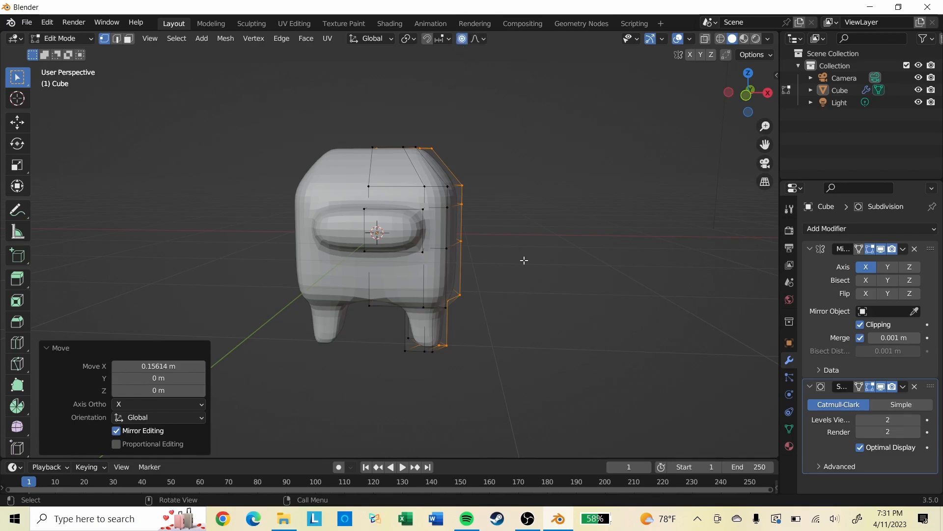
Step: Move the side loop inward along the X axis by about 0.294 m with Smooth proportional editing at a size of 1.772
{"action": "key", "text": "g"}
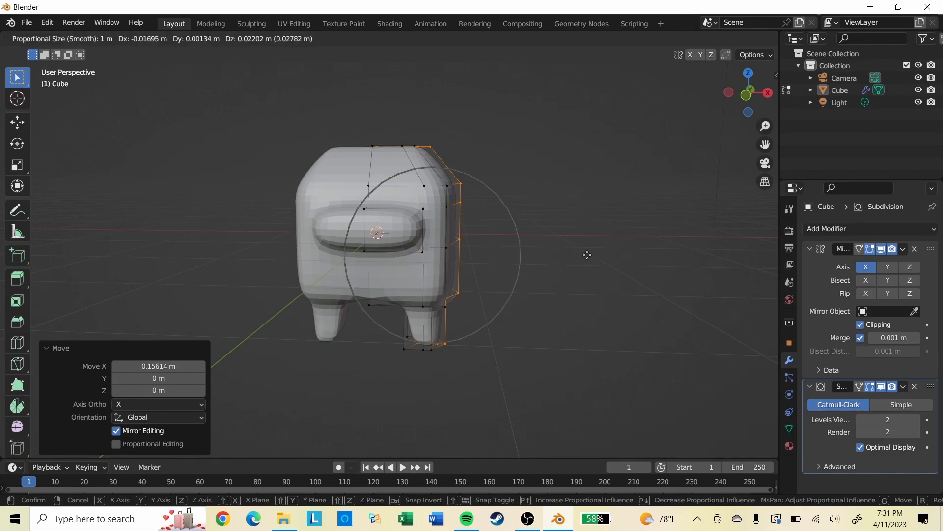
{"action": "key", "text": "x"}
{"action": "scroll", "coordinate": [588, 258], "scroll_direction": "down", "scroll_amount": 3}
{"action": "scroll", "coordinate": [588, 260], "scroll_direction": "down", "scroll_amount": 3}
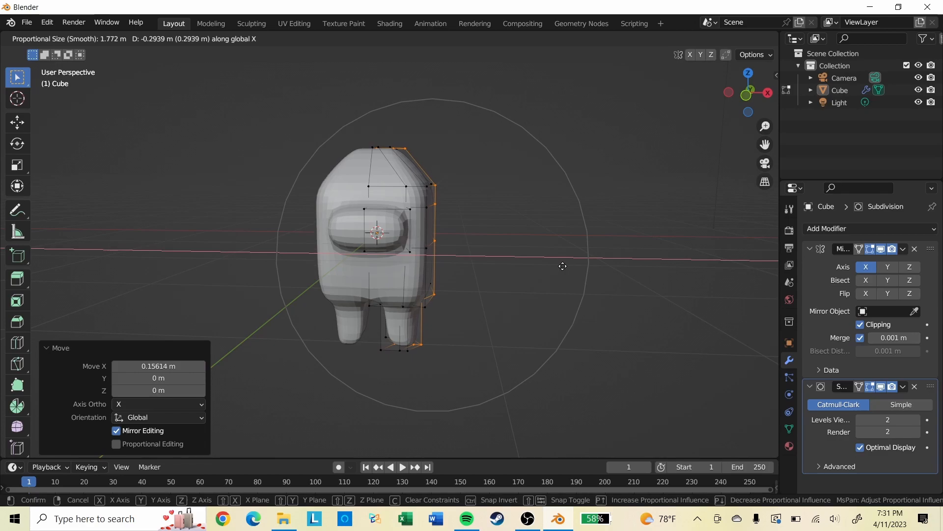
{"action": "left_click", "coordinate": [562, 266]}
{"action": "mouse_move", "coordinate": [562, 266]}
{"action": "middle_mouse_down"}
{"action": "mouse_move", "coordinate": [539, 284]}
{"action": "mouse_move", "coordinate": [428, 307]}
{"action": "mouse_move", "coordinate": [309, 270]}
{"action": "mouse_move", "coordinate": [534, 308]}
{"action": "mouse_move", "coordinate": [604, 274]}
{"action": "mouse_move", "coordinate": [545, 246]}
{"action": "mouse_move", "coordinate": [552, 256]}
{"action": "middle_mouse_up"}
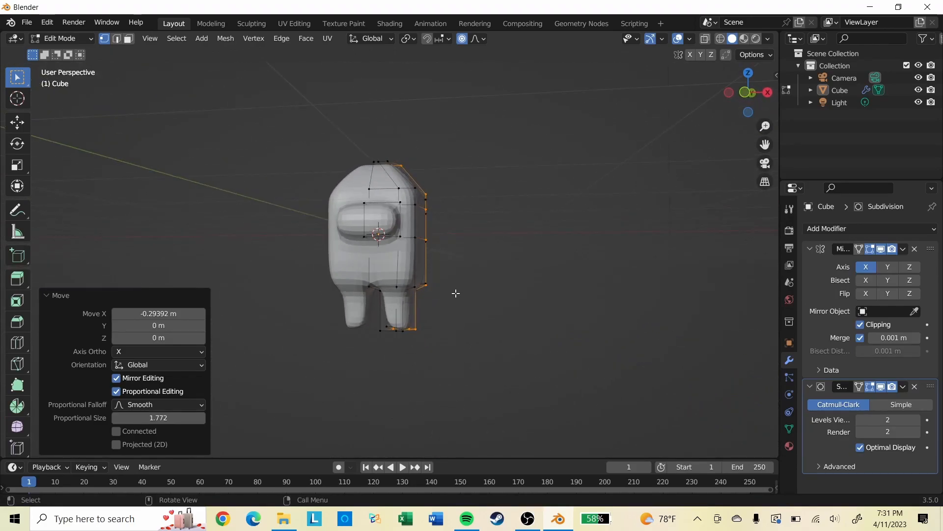
{"action": "scroll", "coordinate": [465, 293], "scroll_direction": "up", "scroll_amount": 1}
{"action": "middle_click_drag", "start_coordinate": [459, 333], "coordinate": [505, 319]}
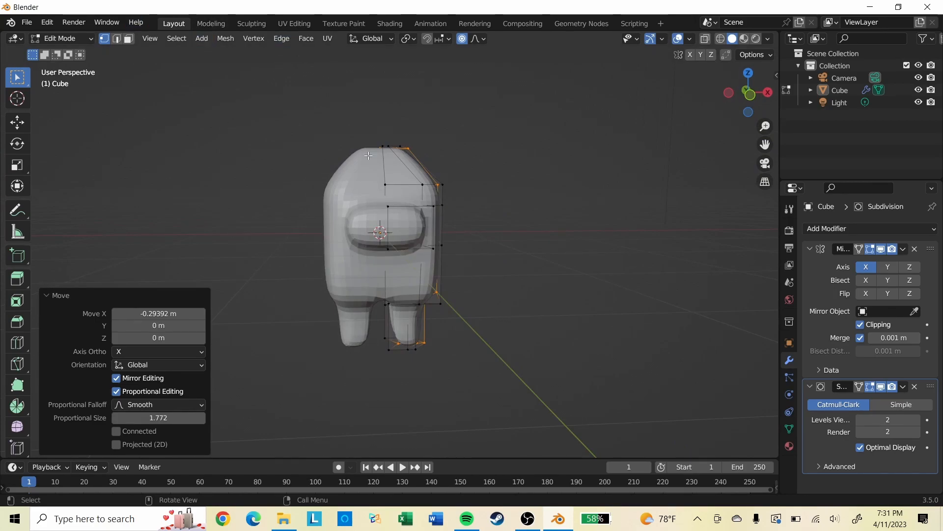
Step: Switch to the Sculpting workspace to work on the character in Sculpt Mode
{"action": "left_click", "coordinate": [259, 26]}
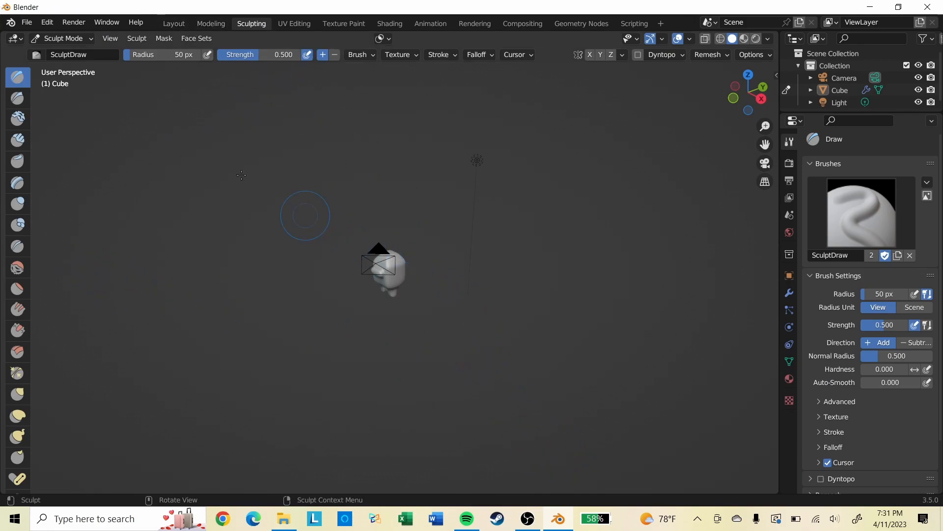
{"action": "scroll", "coordinate": [489, 305], "scroll_direction": "up", "scroll_amount": 8}
{"action": "mouse_move", "coordinate": [467, 348]}
{"action": "middle_mouse_down"}
{"action": "mouse_move", "coordinate": [537, 266]}
{"action": "mouse_move", "coordinate": [594, 285]}
{"action": "mouse_move", "coordinate": [523, 298]}
{"action": "mouse_move", "coordinate": [526, 309]}
{"action": "middle_mouse_up"}
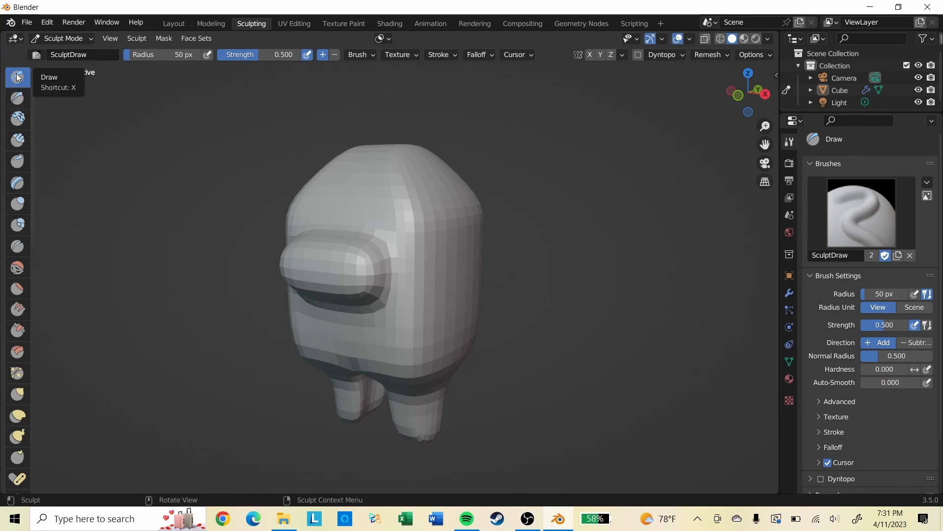
Step: Try Draw brush strokes along the body's front corner and side at 50 px radius and 0.500 strength, and undo them
{"action": "mouse_move", "coordinate": [414, 227]}
{"action": "left_mouse_down"}
{"action": "mouse_move", "coordinate": [405, 216]}
{"action": "mouse_move", "coordinate": [414, 223]}
{"action": "left_mouse_up"}
{"action": "left_click_drag", "start_coordinate": [426, 338], "coordinate": [419, 274]}
{"action": "left_click_drag", "start_coordinate": [434, 346], "coordinate": [440, 194]}
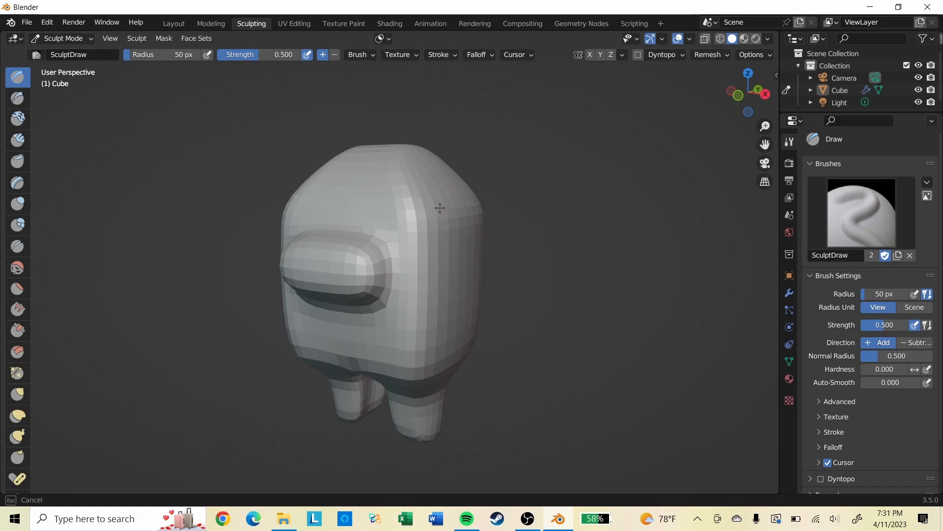
{"action": "left_click_drag", "start_coordinate": [416, 281], "coordinate": [421, 347]}
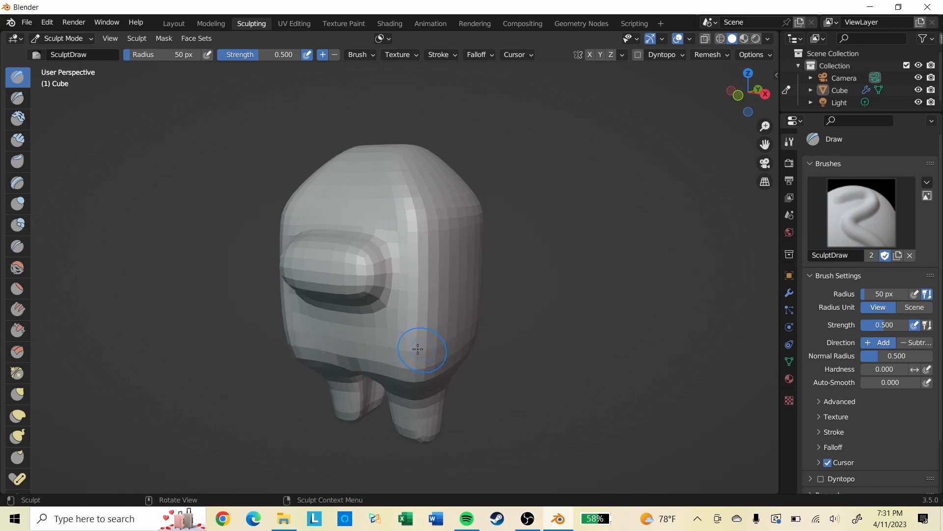
{"action": "key", "text": "ctrl+z"}
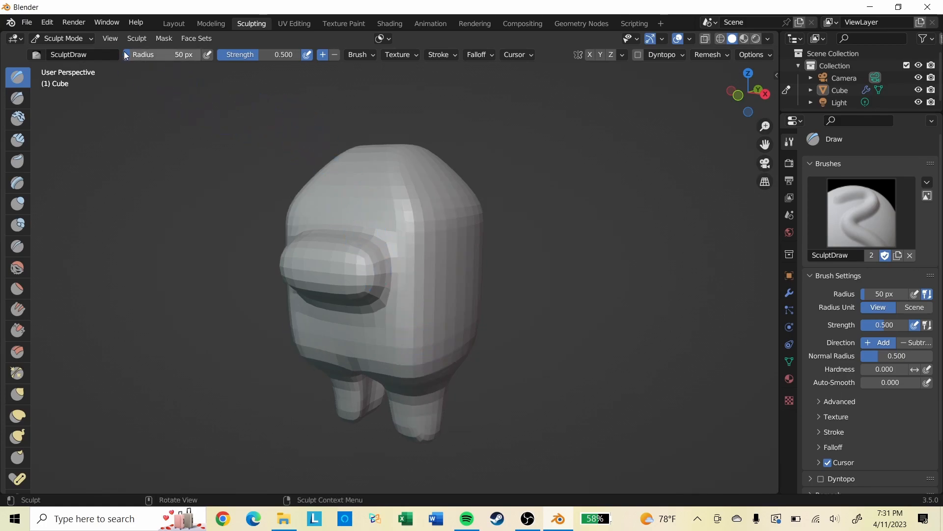
Step: Try the Draw brush over the body beside the visor at 209 px radius and 0.855 strength, and undo the stroke
{"action": "left_click_drag", "start_coordinate": [143, 55], "coordinate": [184, 55]}
{"action": "left_click_drag", "start_coordinate": [252, 55], "coordinate": [283, 55]}
{"action": "mouse_move", "coordinate": [396, 280]}
{"action": "left_mouse_down"}
{"action": "mouse_move", "coordinate": [406, 281]}
{"action": "mouse_move", "coordinate": [426, 333]}
{"action": "left_mouse_up"}
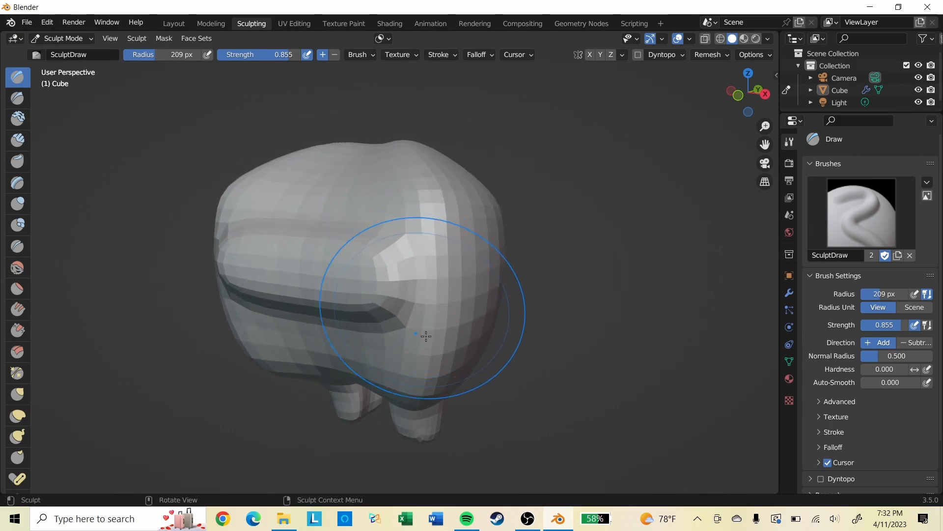
{"action": "key", "text": "ctrl+z"}
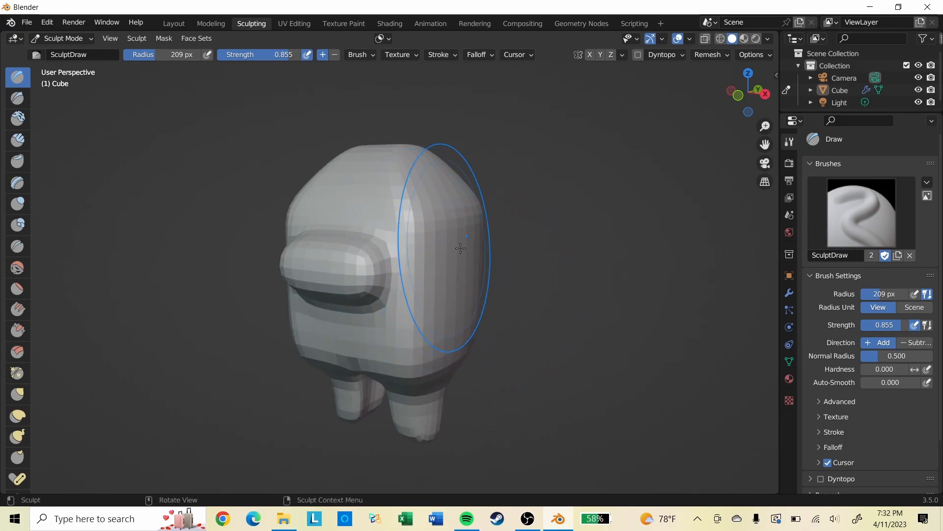
Step: Set the Draw brush to 125 px radius and 0.715 strength and sculpt strokes down the middle of the back
{"action": "middle_click_drag", "start_coordinate": [535, 284], "coordinate": [431, 262]}
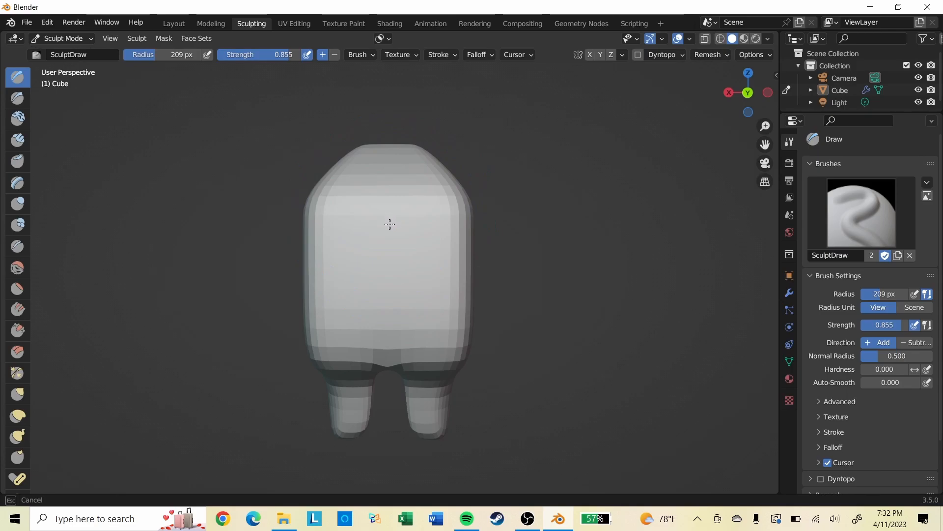
{"action": "left_click_drag", "start_coordinate": [255, 54], "coordinate": [147, 56]}
{"action": "left_click_drag", "start_coordinate": [401, 224], "coordinate": [387, 217]}
{"action": "left_click_drag", "start_coordinate": [387, 251], "coordinate": [386, 308]}
{"action": "left_click_drag", "start_coordinate": [389, 353], "coordinate": [395, 347]}
{"action": "mouse_move", "coordinate": [396, 348]}
{"action": "middle_mouse_down"}
{"action": "mouse_move", "coordinate": [415, 327]}
{"action": "mouse_move", "coordinate": [492, 320]}
{"action": "mouse_move", "coordinate": [429, 309]}
{"action": "mouse_move", "coordinate": [398, 253]}
{"action": "mouse_move", "coordinate": [411, 242]}
{"action": "mouse_move", "coordinate": [385, 231]}
{"action": "mouse_move", "coordinate": [413, 193]}
{"action": "mouse_move", "coordinate": [404, 252]}
{"action": "middle_mouse_up"}
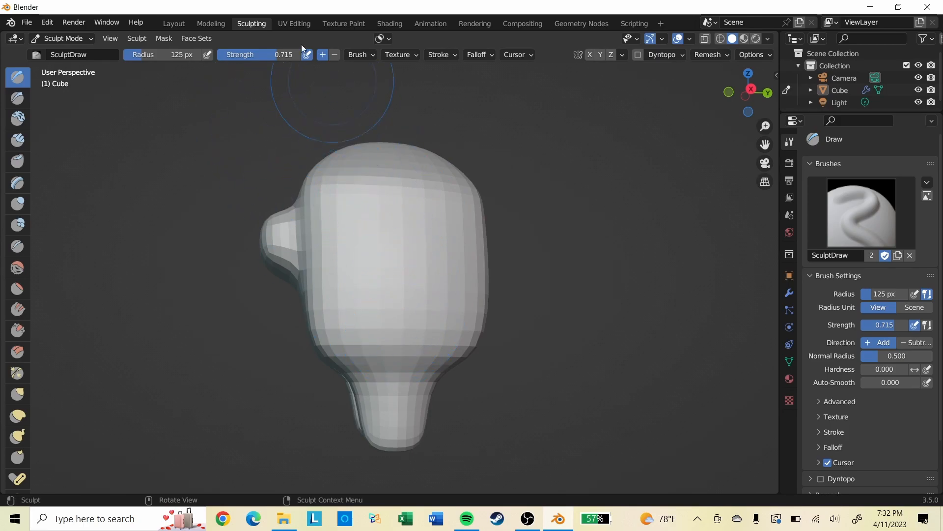
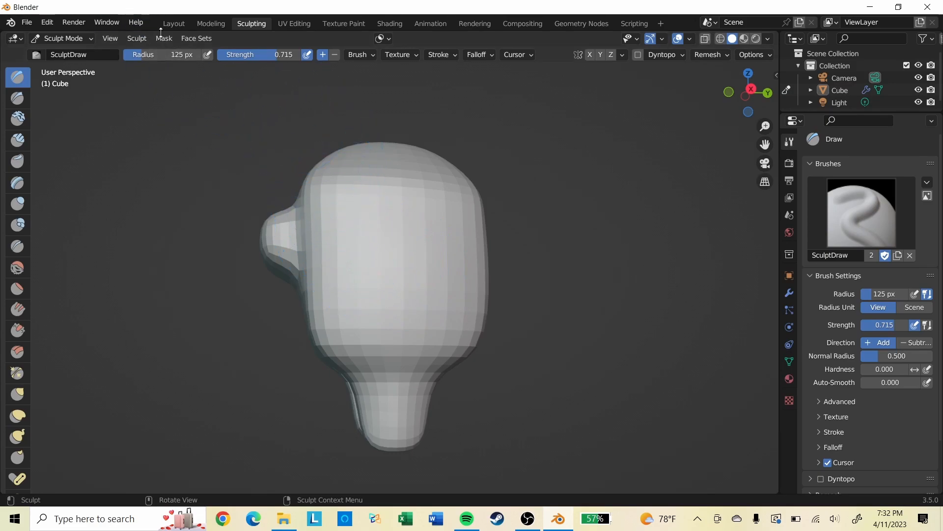
Step: Examine the sculpted mesh and its cage in Edit Mode in the Layout workspace, and return to the Sculpting workspace
{"action": "left_click", "coordinate": [173, 23]}
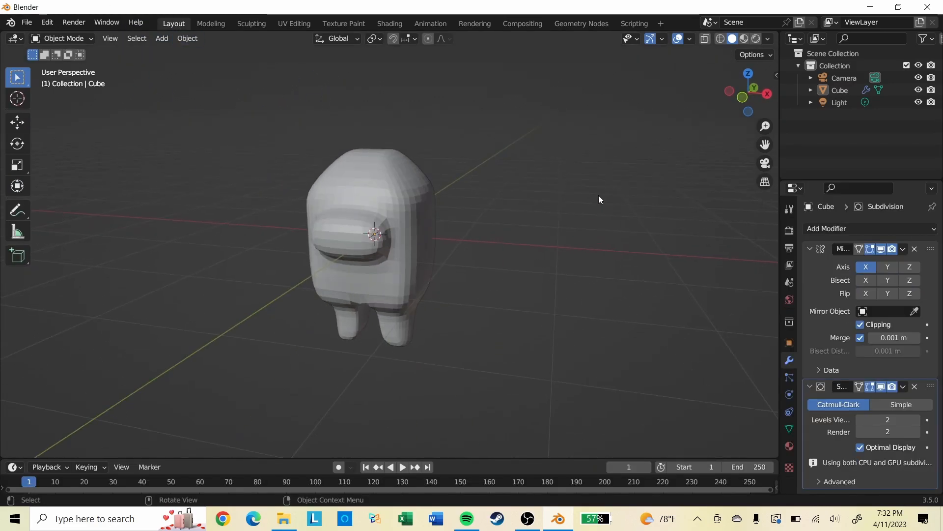
{"action": "key", "text": "Tab"}
{"action": "middle_click_drag", "start_coordinate": [512, 237], "coordinate": [484, 227]}
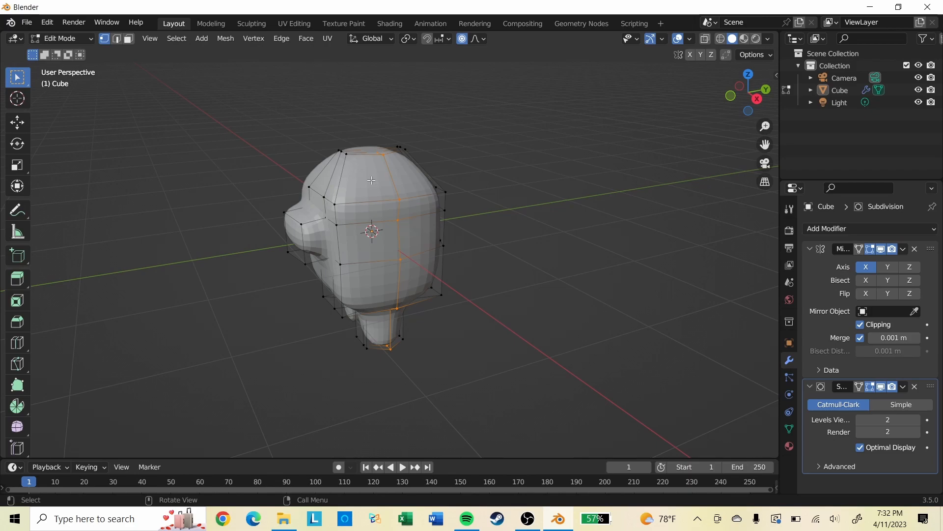
{"action": "left_click", "coordinate": [246, 24]}
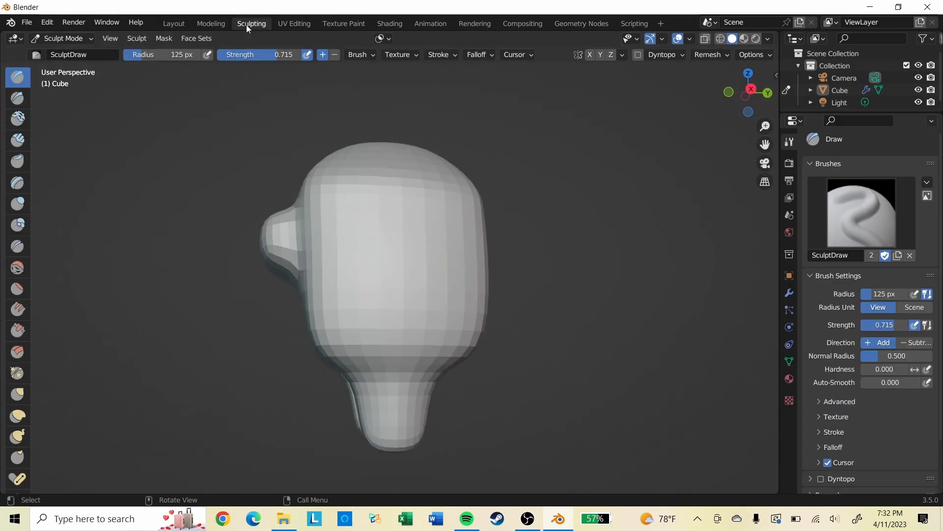
{"action": "mouse_move", "coordinate": [447, 256]}
{"action": "middle_mouse_down"}
{"action": "mouse_move", "coordinate": [483, 284]}
{"action": "mouse_move", "coordinate": [326, 209]}
{"action": "mouse_move", "coordinate": [392, 288]}
{"action": "middle_mouse_up"}
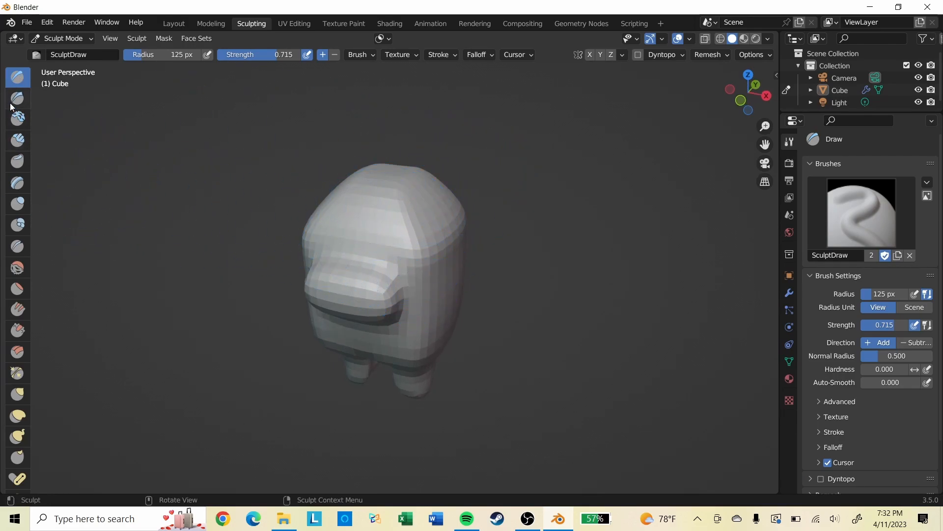
Step: Try the Smooth brush on the character's body at 125 px radius and 0.700 strength
{"action": "left_click", "coordinate": [18, 270]}
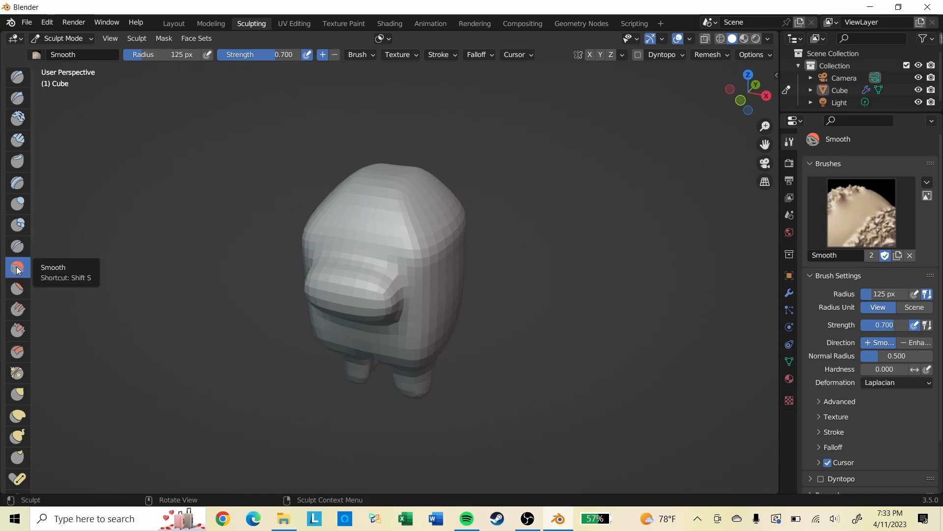
{"action": "middle_click_drag", "start_coordinate": [422, 215], "coordinate": [381, 265]}
{"action": "mouse_move", "coordinate": [381, 265]}
{"action": "left_mouse_down"}
{"action": "mouse_move", "coordinate": [379, 219]}
{"action": "mouse_move", "coordinate": [406, 212]}
{"action": "mouse_move", "coordinate": [376, 297]}
{"action": "mouse_move", "coordinate": [420, 290]}
{"action": "mouse_move", "coordinate": [417, 261]}
{"action": "mouse_move", "coordinate": [376, 301]}
{"action": "mouse_move", "coordinate": [372, 268]}
{"action": "left_mouse_up"}
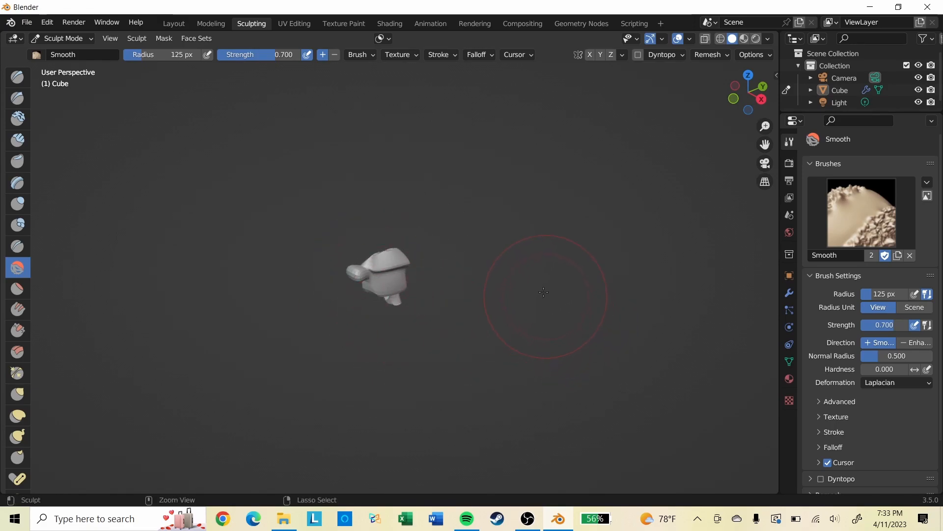
Step: Undo the Smooth brush strokes on the body and visor
{"action": "key", "text": "ctrl+z"}
{"action": "key", "text": "ctrl+z"}
{"action": "key", "text": "ctrl+z"}
{"action": "key", "text": "ctrl+z"}
{"action": "middle_click_drag", "start_coordinate": [465, 296], "coordinate": [491, 322]}
{"action": "scroll", "coordinate": [574, 290], "scroll_direction": "down", "scroll_amount": 6}
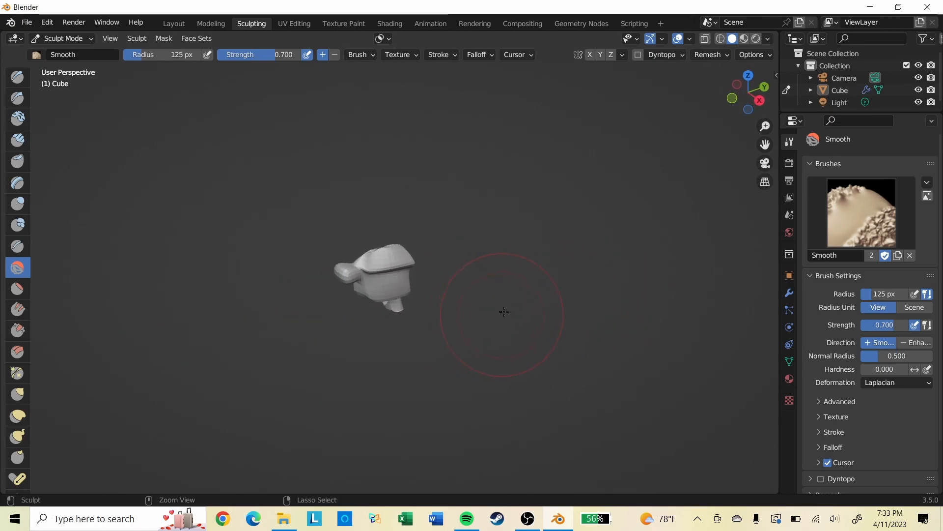
{"action": "scroll", "coordinate": [504, 309], "scroll_direction": "up", "scroll_amount": 6}
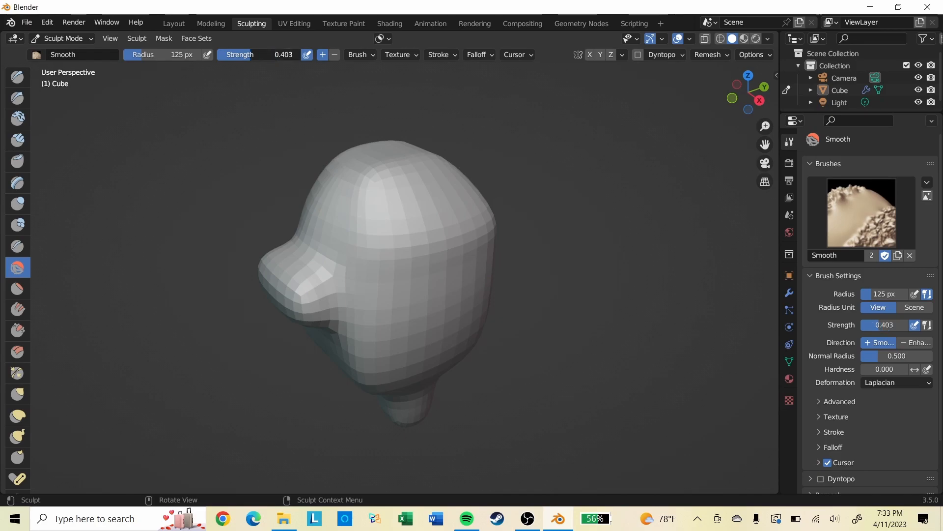
Step: Set the Smooth brush to 0.270 strength and 169 px radius
{"action": "left_click", "coordinate": [162, 55]}
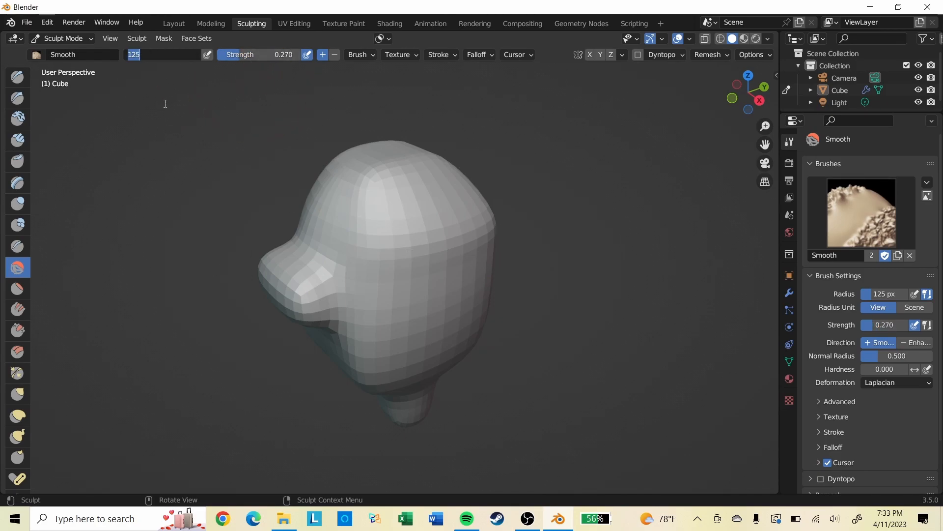
{"action": "key", "text": "Return"}
{"action": "left_click_drag", "start_coordinate": [176, 54], "coordinate": [197, 55]}
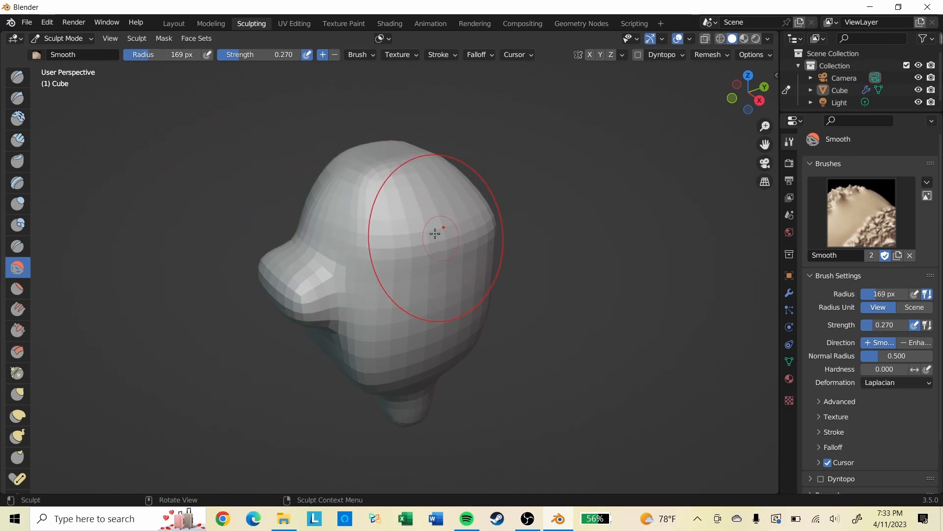
{"action": "scroll", "coordinate": [408, 228], "scroll_direction": "up", "scroll_amount": 2}
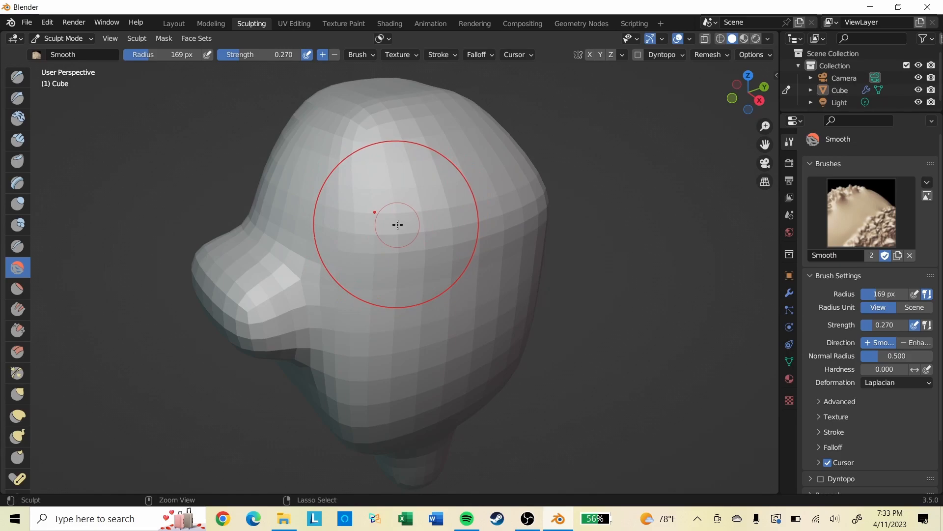
Step: Check the mesh cage in Edit Mode and the character in the Layout workspace, ending back in Sculpting
{"action": "key", "text": "Tab"}
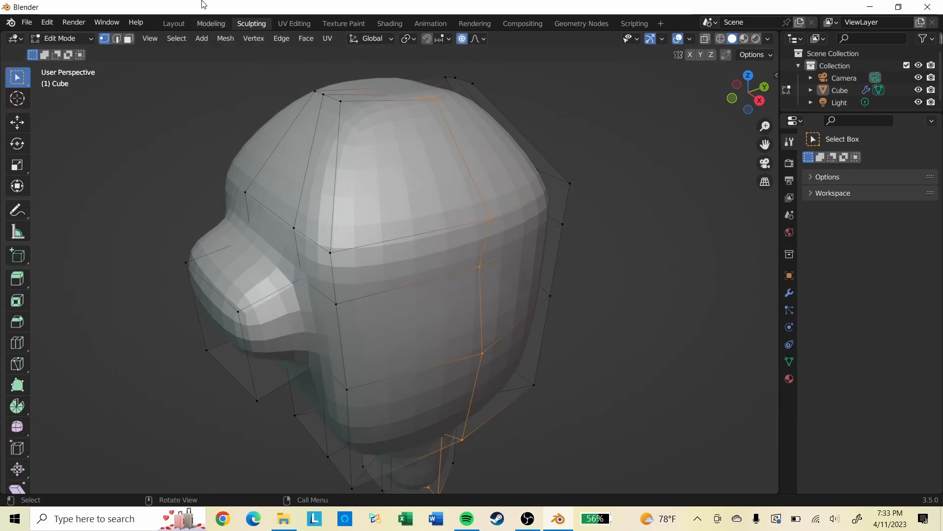
{"action": "left_click", "coordinate": [175, 23]}
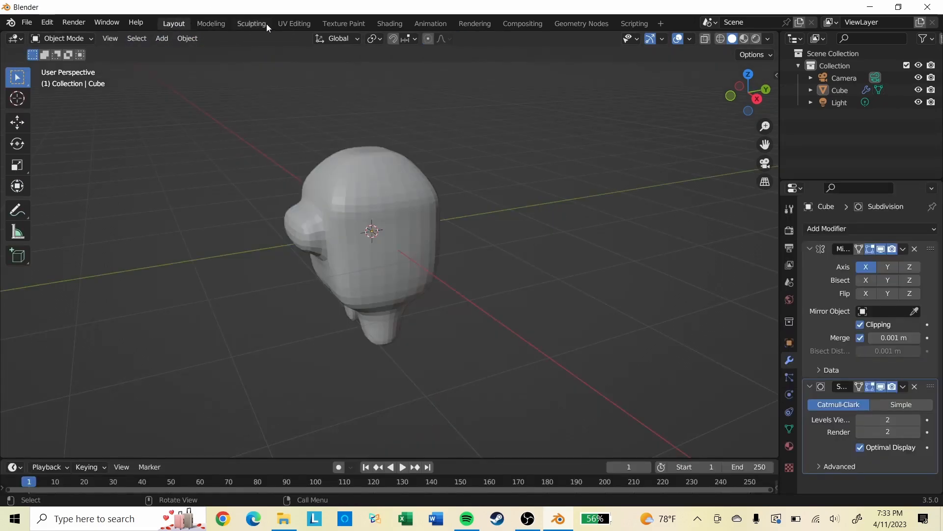
{"action": "left_click", "coordinate": [266, 23]}
Step: Smooth the body's sides and back all around with the Smooth brush at 169 px radius and 0.270 strength
{"action": "mouse_move", "coordinate": [339, 259]}
{"action": "middle_mouse_down"}
{"action": "mouse_move", "coordinate": [381, 250]}
{"action": "mouse_move", "coordinate": [417, 192]}
{"action": "mouse_move", "coordinate": [419, 234]}
{"action": "mouse_move", "coordinate": [352, 247]}
{"action": "mouse_move", "coordinate": [378, 198]}
{"action": "middle_mouse_up"}
{"action": "middle_click_drag", "start_coordinate": [397, 299], "coordinate": [420, 229]}
{"action": "mouse_move", "coordinate": [404, 341]}
{"action": "middle_mouse_down"}
{"action": "mouse_move", "coordinate": [356, 109]}
{"action": "mouse_move", "coordinate": [358, 242]}
{"action": "mouse_move", "coordinate": [435, 335]}
{"action": "mouse_move", "coordinate": [471, 335]}
{"action": "mouse_move", "coordinate": [379, 337]}
{"action": "mouse_move", "coordinate": [466, 350]}
{"action": "mouse_move", "coordinate": [375, 327]}
{"action": "middle_mouse_up"}
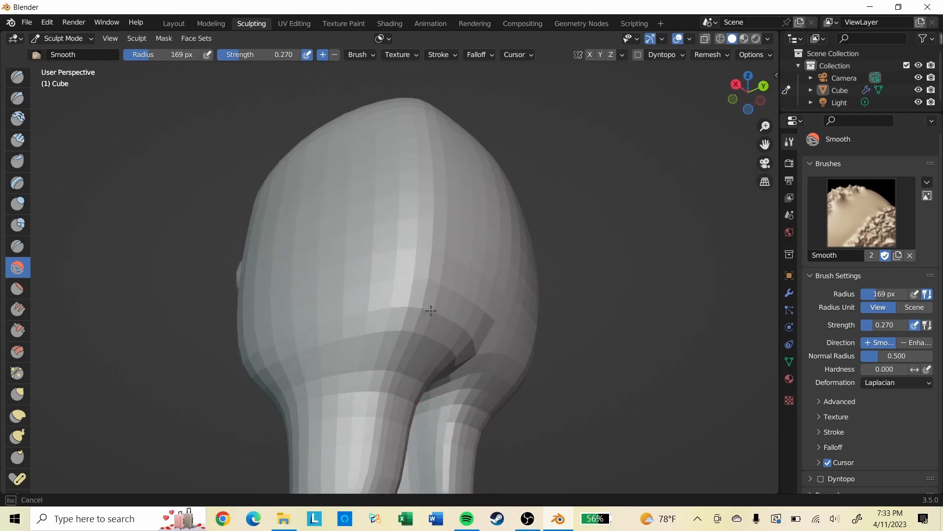
{"action": "mouse_move", "coordinate": [463, 189]}
{"action": "middle_mouse_down"}
{"action": "mouse_move", "coordinate": [404, 263]}
{"action": "mouse_move", "coordinate": [406, 293]}
{"action": "mouse_move", "coordinate": [432, 344]}
{"action": "mouse_move", "coordinate": [449, 193]}
{"action": "middle_mouse_up"}
{"action": "mouse_move", "coordinate": [320, 177]}
{"action": "middle_mouse_down"}
{"action": "mouse_move", "coordinate": [490, 212]}
{"action": "mouse_move", "coordinate": [392, 150]}
{"action": "middle_mouse_up"}
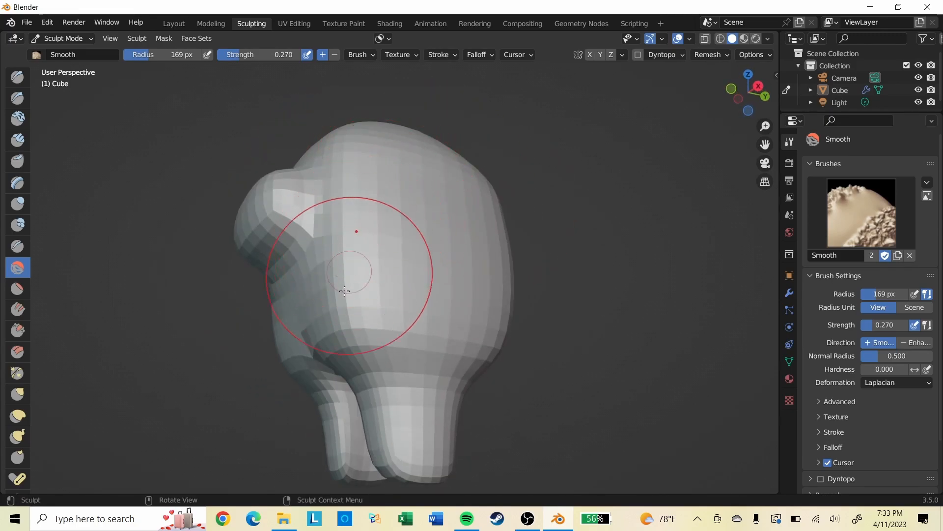
{"action": "middle_click_drag", "start_coordinate": [358, 293], "coordinate": [293, 295]}
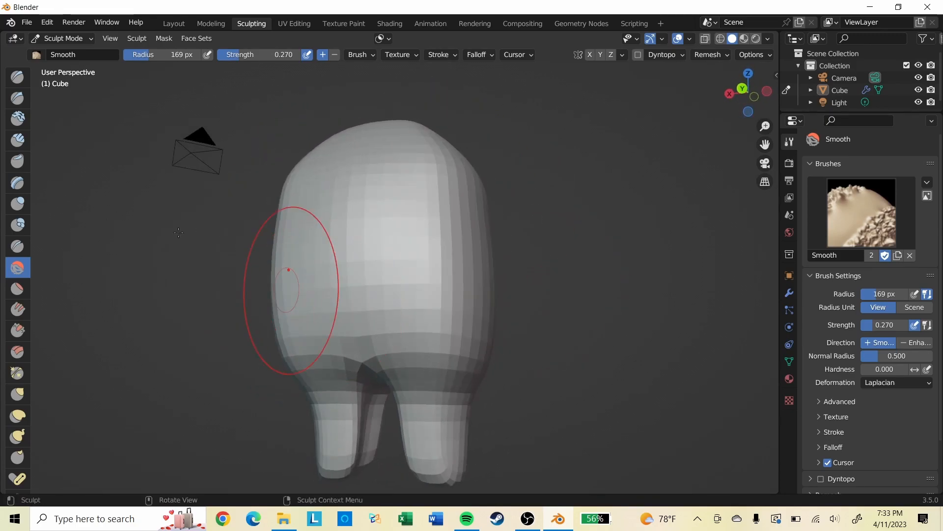
Step: Build up the character's back with Draw brush strokes at 169 px radius and 0.715 strength
{"action": "left_click", "coordinate": [17, 77]}
{"action": "mouse_move", "coordinate": [396, 251]}
{"action": "middle_mouse_down"}
{"action": "mouse_move", "coordinate": [375, 237]}
{"action": "mouse_move", "coordinate": [420, 259]}
{"action": "mouse_move", "coordinate": [502, 265]}
{"action": "mouse_move", "coordinate": [464, 219]}
{"action": "middle_mouse_up"}
{"action": "key", "text": "ctrl+z"}
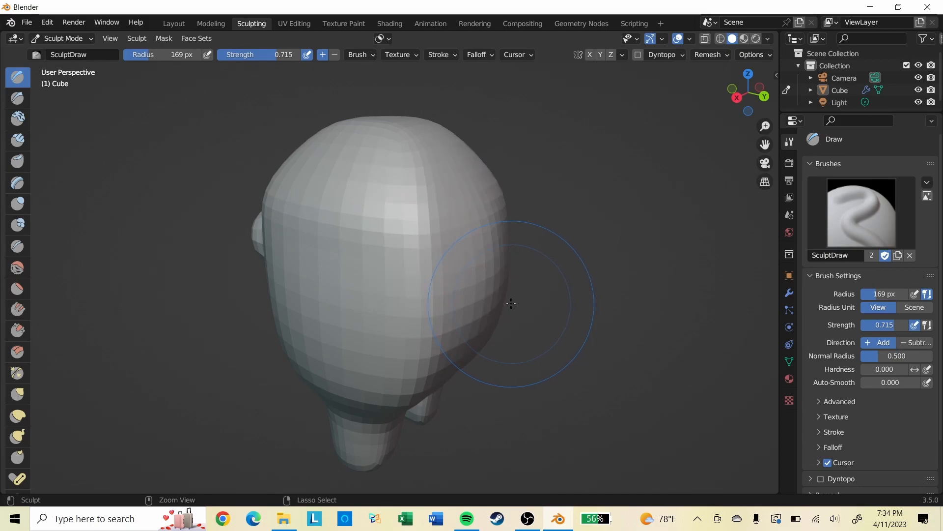
{"action": "mouse_move", "coordinate": [467, 222]}
{"action": "middle_mouse_down"}
{"action": "mouse_move", "coordinate": [423, 223]}
{"action": "mouse_move", "coordinate": [526, 210]}
{"action": "mouse_move", "coordinate": [494, 272]}
{"action": "middle_mouse_up"}
{"action": "mouse_move", "coordinate": [413, 187]}
{"action": "left_mouse_down"}
{"action": "mouse_move", "coordinate": [423, 228]}
{"action": "mouse_move", "coordinate": [450, 250]}
{"action": "mouse_move", "coordinate": [434, 340]}
{"action": "mouse_move", "coordinate": [385, 196]}
{"action": "mouse_move", "coordinate": [432, 347]}
{"action": "mouse_move", "coordinate": [400, 219]}
{"action": "left_mouse_up"}
{"action": "mouse_move", "coordinate": [406, 249]}
{"action": "middle_mouse_down"}
{"action": "mouse_move", "coordinate": [429, 276]}
{"action": "mouse_move", "coordinate": [408, 236]}
{"action": "mouse_move", "coordinate": [398, 252]}
{"action": "middle_mouse_up"}
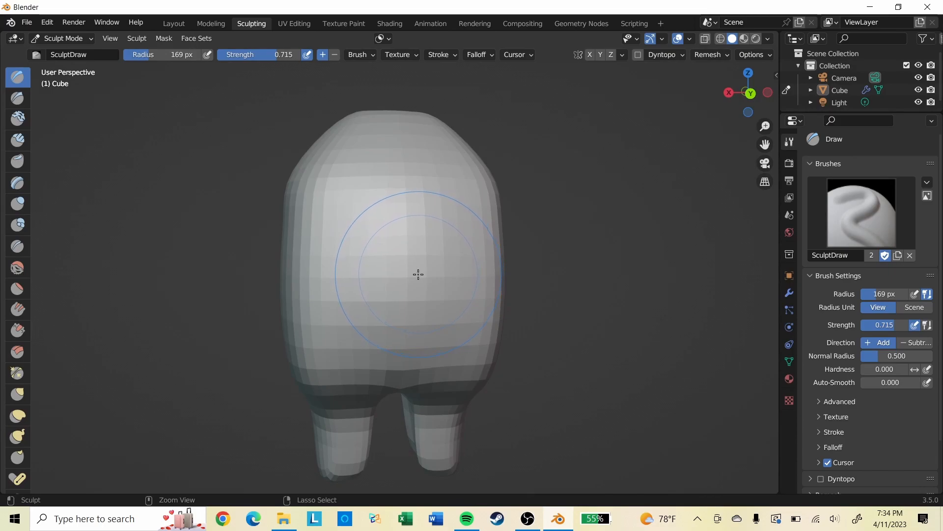
{"action": "mouse_move", "coordinate": [364, 267]}
{"action": "left_mouse_down"}
{"action": "mouse_move", "coordinate": [353, 218]}
{"action": "mouse_move", "coordinate": [353, 284]}
{"action": "left_mouse_up"}
{"action": "left_click_drag", "start_coordinate": [417, 270], "coordinate": [405, 236]}
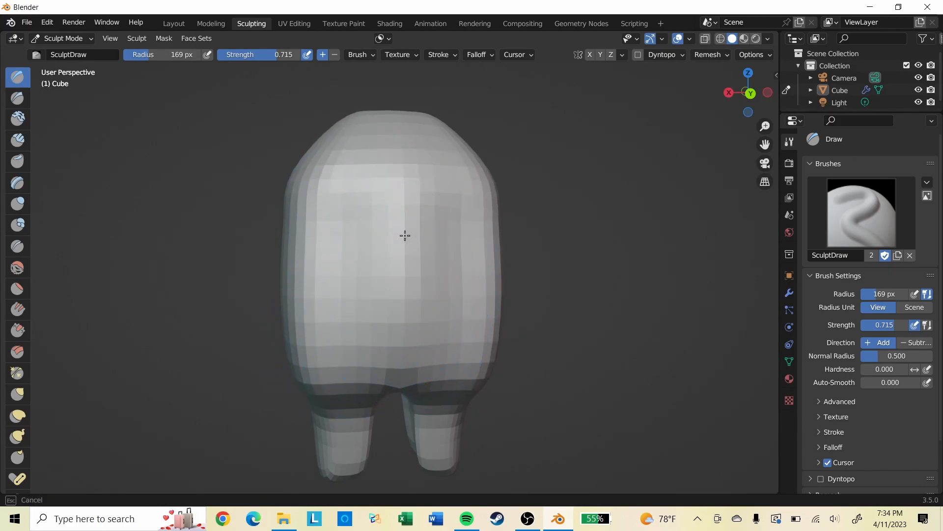
{"action": "left_click_drag", "start_coordinate": [402, 268], "coordinate": [359, 347]}
{"action": "mouse_move", "coordinate": [351, 362]}
{"action": "middle_mouse_down"}
{"action": "mouse_move", "coordinate": [446, 375]}
{"action": "mouse_move", "coordinate": [411, 238]}
{"action": "middle_mouse_up"}
{"action": "left_click_drag", "start_coordinate": [404, 216], "coordinate": [428, 174]}
Step: Smooth the character's back with the Smooth brush and raise the brush radius to 353 px
{"action": "left_click", "coordinate": [17, 267]}
{"action": "mouse_move", "coordinate": [305, 275]}
{"action": "middle_mouse_down"}
{"action": "mouse_move", "coordinate": [391, 280]}
{"action": "mouse_move", "coordinate": [357, 240]}
{"action": "middle_mouse_up"}
{"action": "mouse_move", "coordinate": [356, 240]}
{"action": "left_mouse_down"}
{"action": "mouse_move", "coordinate": [367, 248]}
{"action": "mouse_move", "coordinate": [358, 343]}
{"action": "mouse_move", "coordinate": [372, 310]}
{"action": "left_mouse_up"}
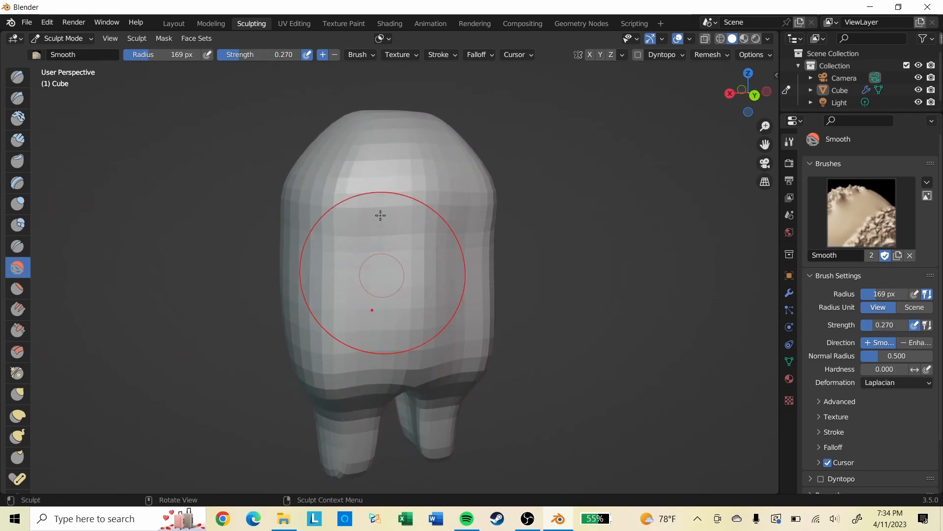
{"action": "left_click_drag", "start_coordinate": [177, 54], "coordinate": [175, 54]}
{"action": "mouse_move", "coordinate": [375, 311]}
{"action": "middle_mouse_down"}
{"action": "mouse_move", "coordinate": [452, 287]}
{"action": "mouse_move", "coordinate": [52, 172]}
{"action": "middle_mouse_up"}
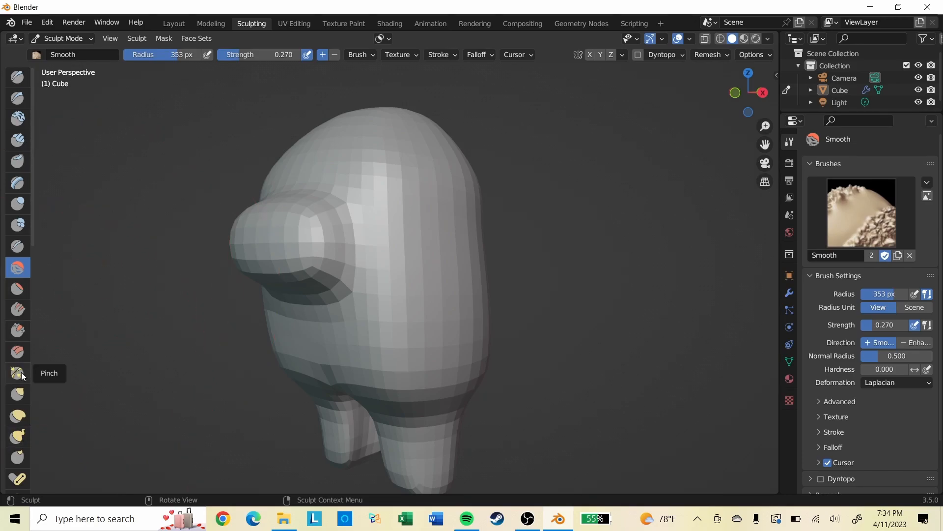
Step: Try to pull the upper sides of the body outward with the Grab brush, and undo the stroke
{"action": "left_click", "coordinate": [16, 397]}
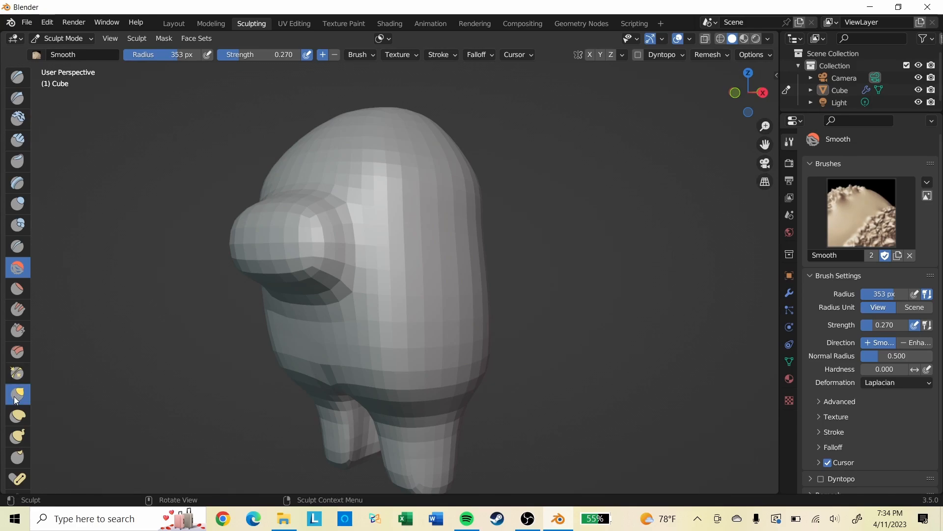
{"action": "middle_click_drag", "start_coordinate": [427, 216], "coordinate": [464, 190]}
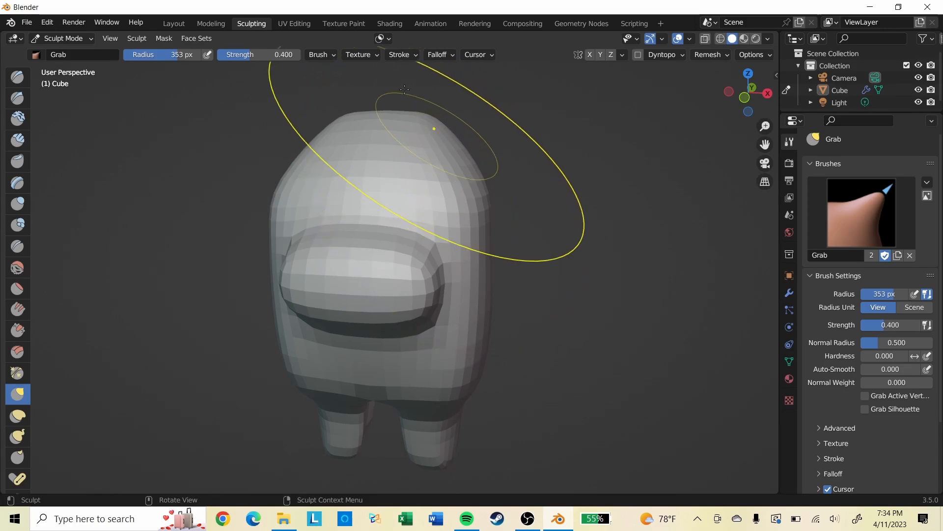
{"action": "left_click", "coordinate": [174, 23]}
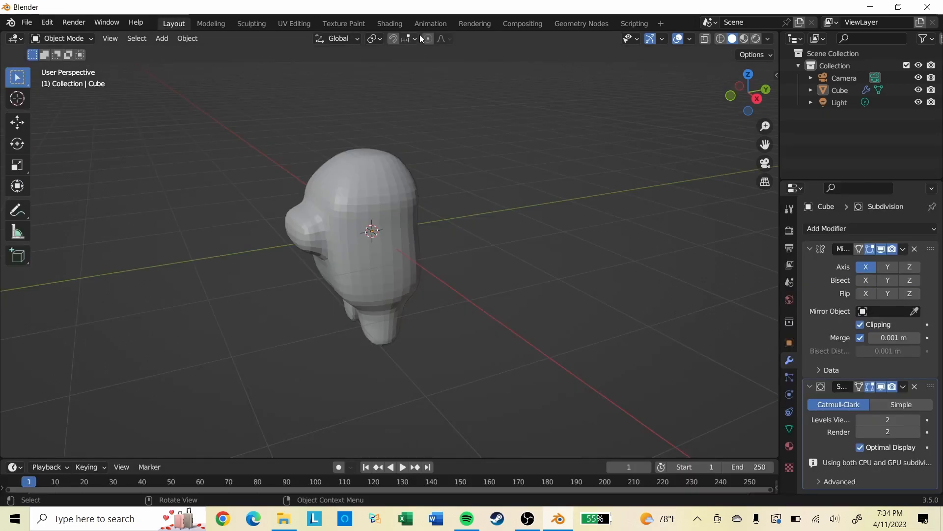
{"action": "left_click", "coordinate": [252, 23]}
{"action": "mouse_move", "coordinate": [474, 200]}
{"action": "left_mouse_down"}
{"action": "mouse_move", "coordinate": [651, 127]}
{"action": "mouse_move", "coordinate": [408, 209]}
{"action": "mouse_move", "coordinate": [457, 197]}
{"action": "mouse_move", "coordinate": [505, 238]}
{"action": "mouse_move", "coordinate": [442, 221]}
{"action": "mouse_move", "coordinate": [432, 236]}
{"action": "mouse_move", "coordinate": [447, 259]}
{"action": "mouse_move", "coordinate": [597, 171]}
{"action": "mouse_move", "coordinate": [515, 211]}
{"action": "mouse_move", "coordinate": [638, 280]}
{"action": "left_mouse_up"}
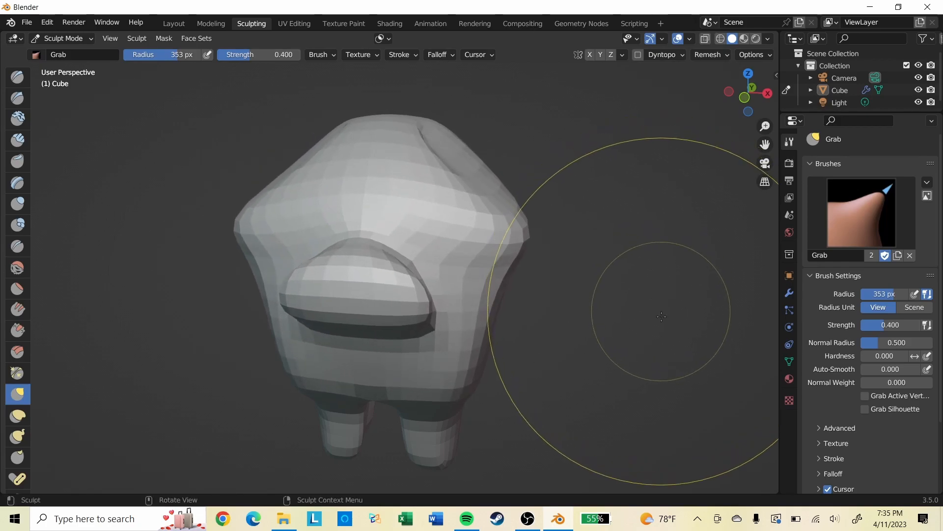
{"action": "key", "text": "ctrl+z"}
{"action": "mouse_move", "coordinate": [558, 274]}
{"action": "middle_mouse_down"}
{"action": "mouse_move", "coordinate": [454, 247]}
{"action": "mouse_move", "coordinate": [515, 280]}
{"action": "mouse_move", "coordinate": [417, 255]}
{"action": "mouse_move", "coordinate": [374, 211]}
{"action": "middle_mouse_up"}
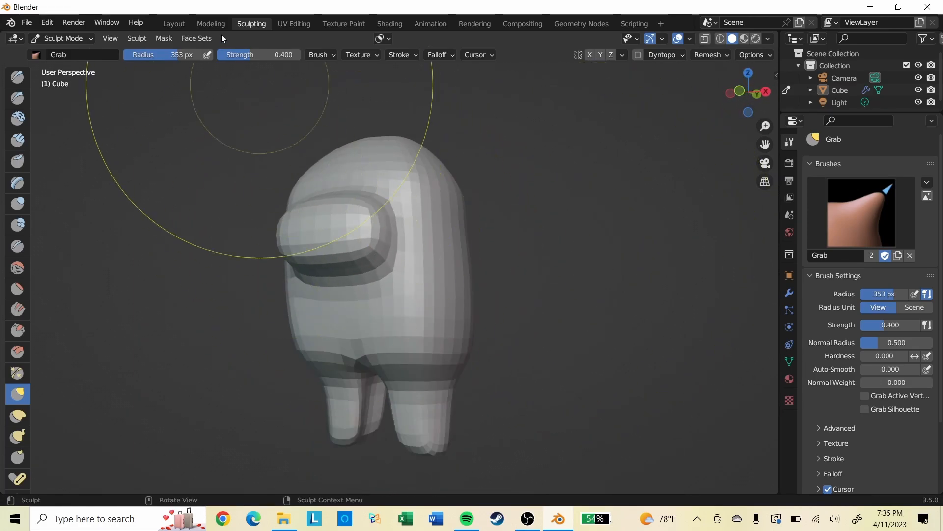
Step: Return to the Layout workspace, select the character body and apply Shade Smooth to it
{"action": "left_click", "coordinate": [178, 22]}
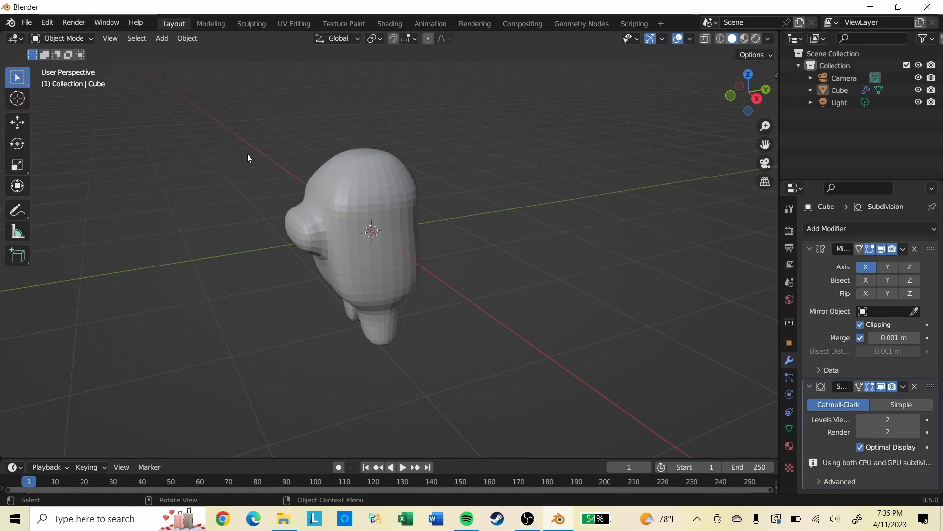
{"action": "middle_click_drag", "start_coordinate": [470, 279], "coordinate": [540, 275]}
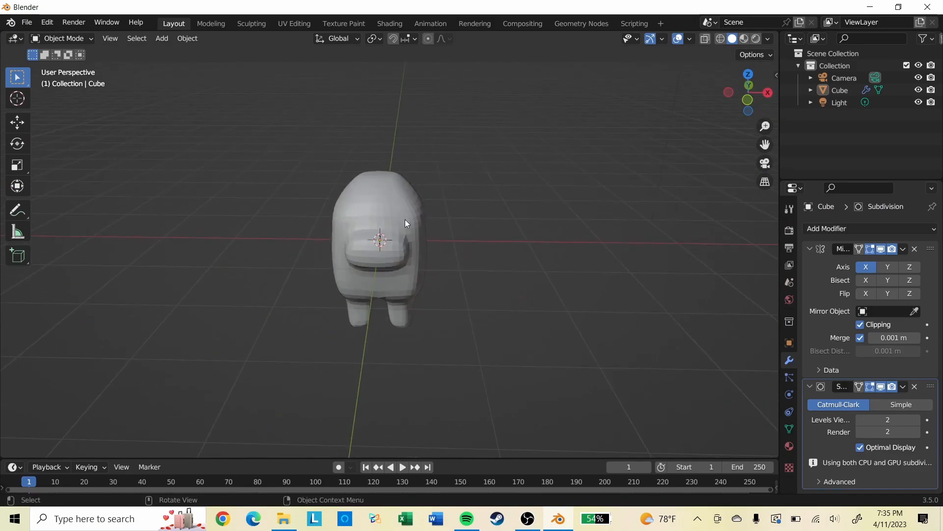
{"action": "right_click", "coordinate": [405, 218]}
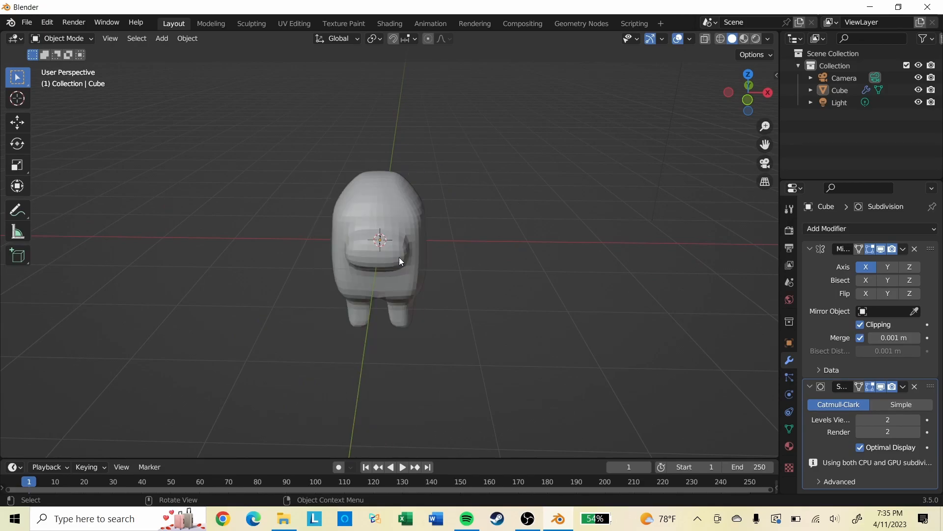
{"action": "middle_click_drag", "start_coordinate": [508, 296], "coordinate": [368, 255]}
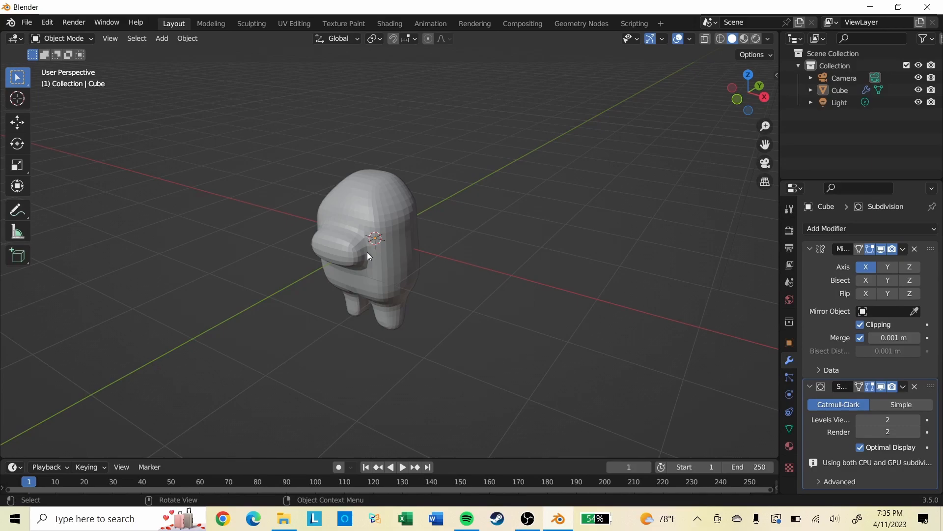
{"action": "right_click", "coordinate": [368, 255]}
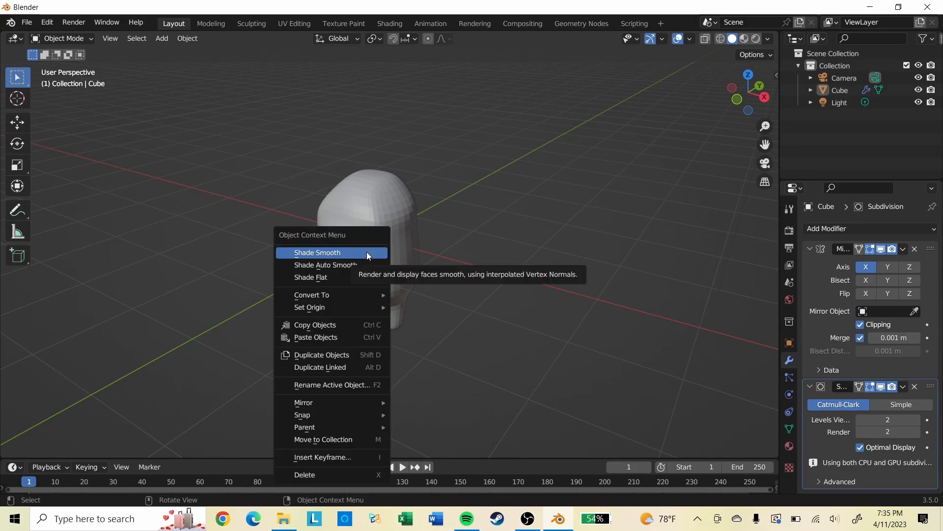
{"action": "left_click", "coordinate": [334, 256]}
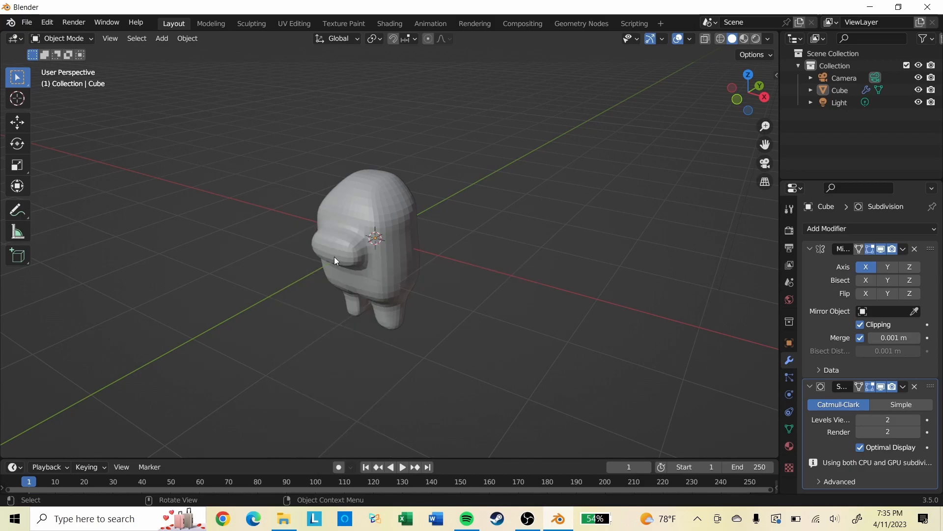
{"action": "scroll", "coordinate": [373, 238], "scroll_direction": "up", "scroll_amount": 4}
{"action": "left_click", "coordinate": [366, 228]}
{"action": "right_click", "coordinate": [366, 228]}
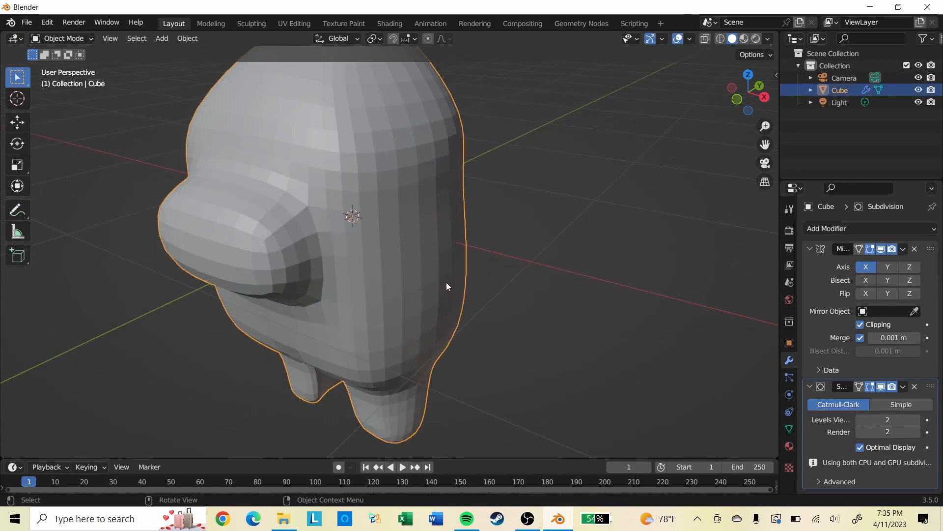
{"action": "right_click", "coordinate": [371, 205]}
{"action": "left_click", "coordinate": [371, 205]}
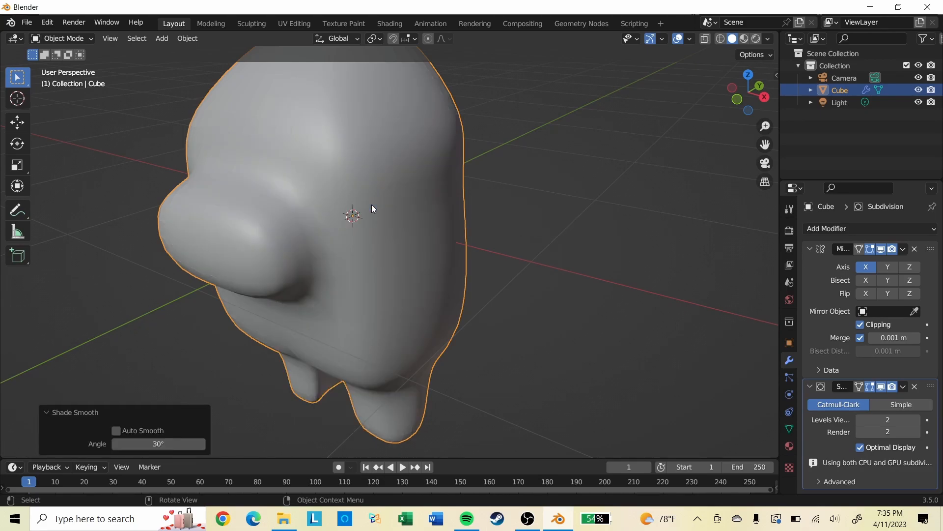
Step: Inspect the smooth-shaded character from several angles and distances, comparing its appearance in Object Mode and Edit Mode
{"action": "middle_click_drag", "start_coordinate": [372, 204], "coordinate": [430, 194]}
{"action": "scroll", "coordinate": [349, 216], "scroll_direction": "up", "scroll_amount": 3}
{"action": "scroll", "coordinate": [438, 187], "scroll_direction": "down", "scroll_amount": 1}
{"action": "scroll", "coordinate": [438, 185], "scroll_direction": "up", "scroll_amount": 2}
{"action": "middle_click_drag", "start_coordinate": [431, 242], "coordinate": [386, 205]}
{"action": "scroll", "coordinate": [385, 204], "scroll_direction": "down", "scroll_amount": 2}
{"action": "key", "text": "Tab"}
{"action": "key", "text": "Tab"}
{"action": "key", "text": "Tab"}
{"action": "key", "text": "Tab"}
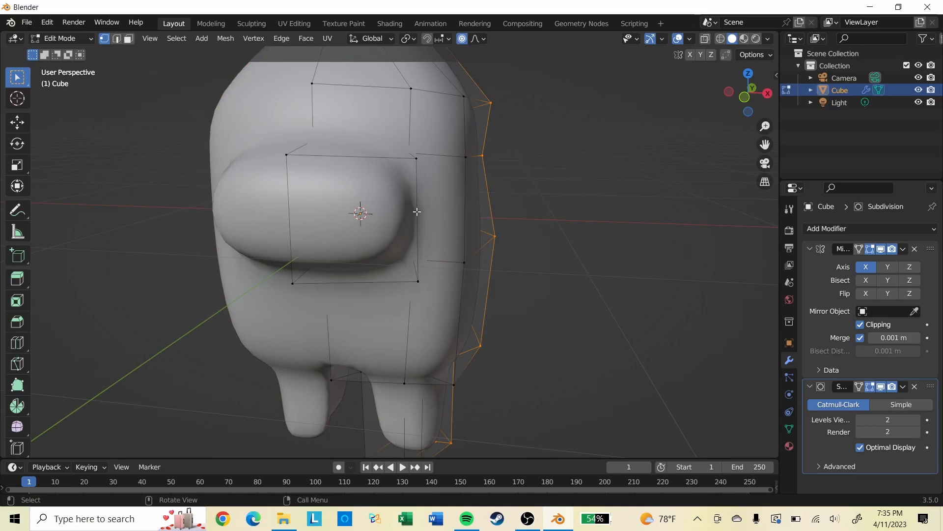
{"action": "mouse_move", "coordinate": [476, 228]}
{"action": "middle_mouse_down"}
{"action": "mouse_move", "coordinate": [623, 204]}
{"action": "mouse_move", "coordinate": [607, 175]}
{"action": "mouse_move", "coordinate": [485, 244]}
{"action": "middle_mouse_up"}
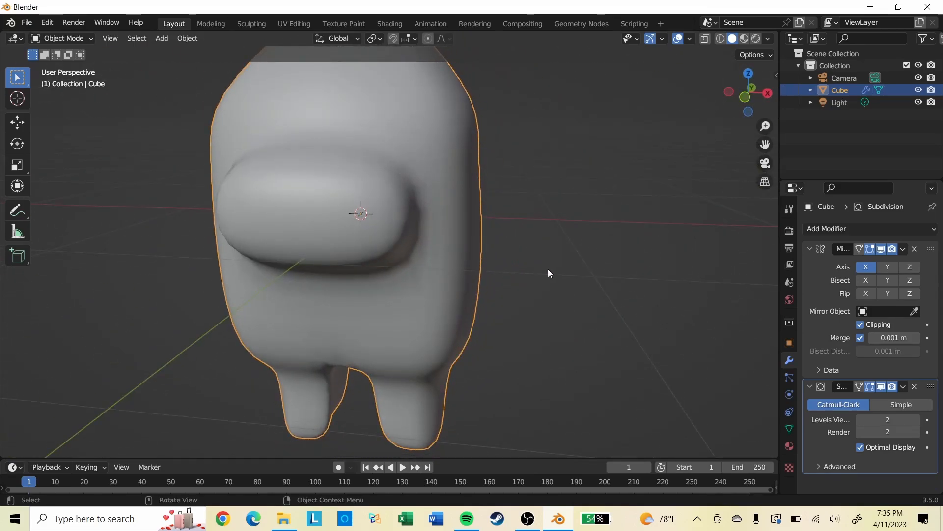
{"action": "scroll", "coordinate": [554, 255], "scroll_direction": "up", "scroll_amount": 1}
{"action": "scroll", "coordinate": [561, 300], "scroll_direction": "down", "scroll_amount": 4}
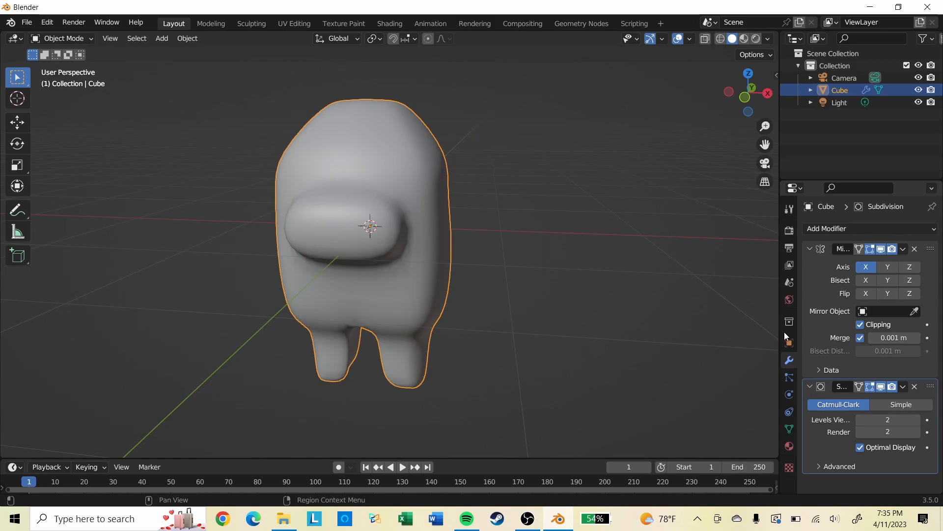
Step: Add a new material to the character and set its base color to red with saturation 0.925 and value 0.800
{"action": "left_click", "coordinate": [791, 299]}
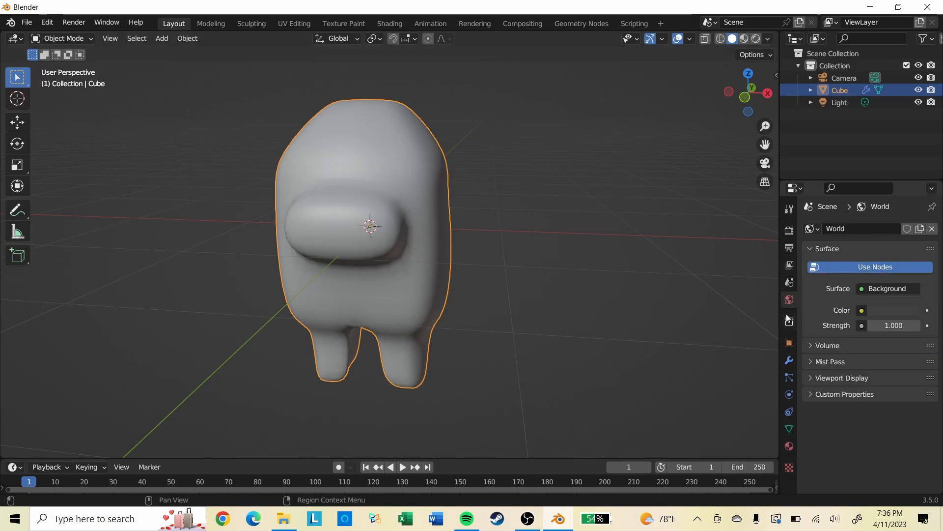
{"action": "left_click", "coordinate": [790, 450]}
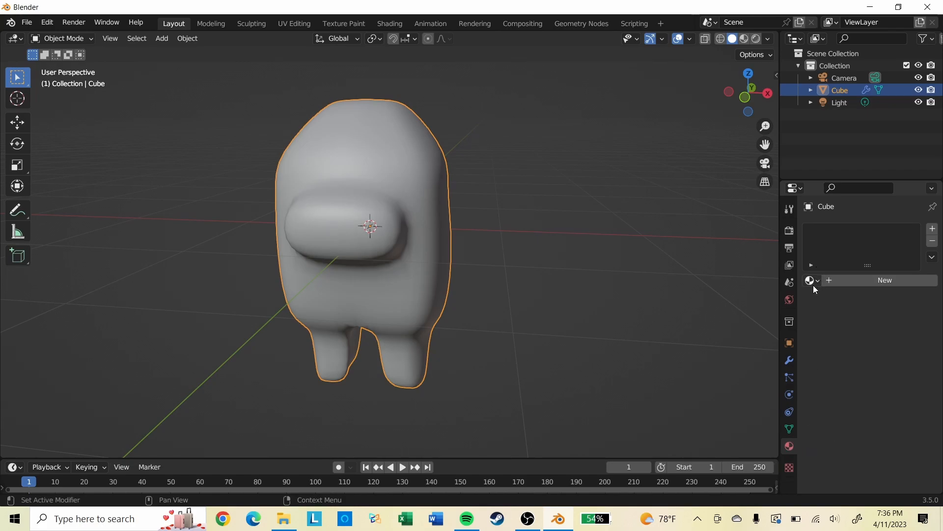
{"action": "left_click", "coordinate": [827, 282]}
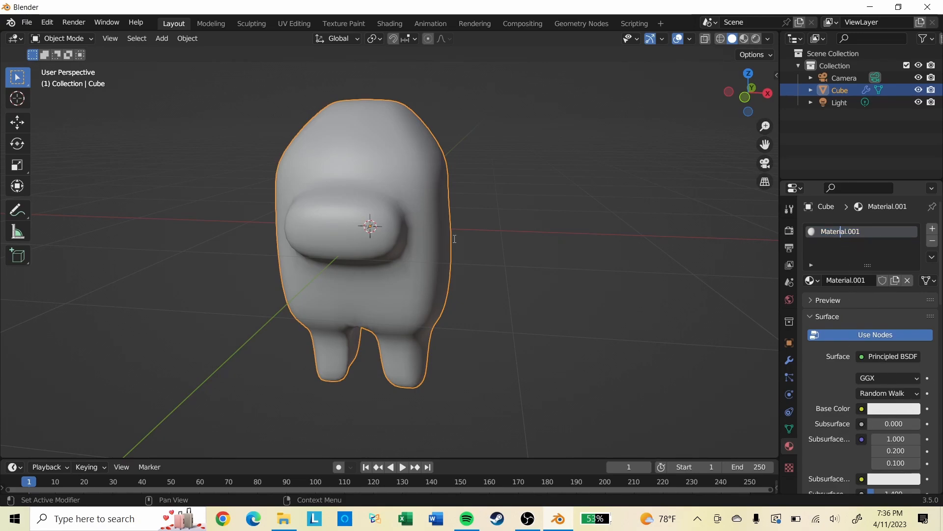
{"action": "left_click", "coordinate": [884, 408]}
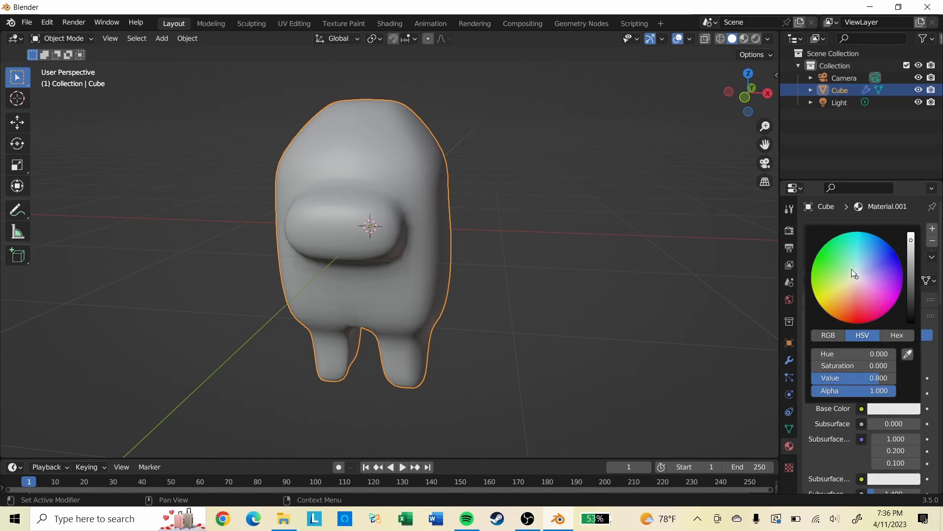
{"action": "left_click_drag", "start_coordinate": [857, 279], "coordinate": [857, 309]}
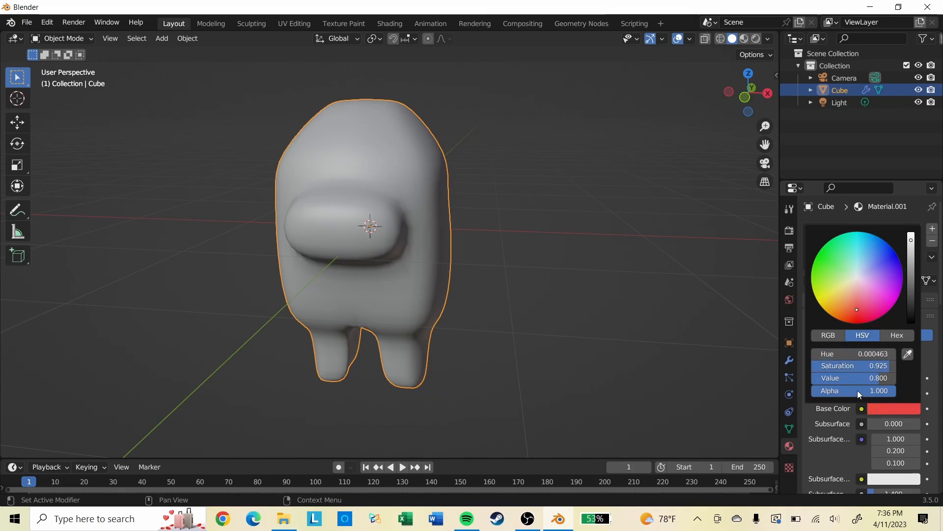
{"action": "left_click", "coordinate": [887, 406]}
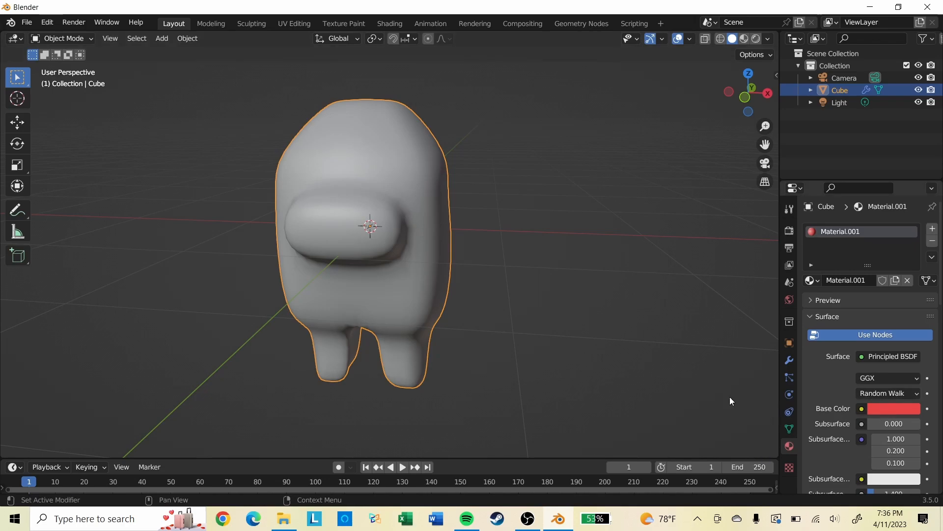
Step: Switch the viewport shading to Material Preview to display the character's red material
{"action": "middle_click_drag", "start_coordinate": [454, 264], "coordinate": [549, 239]}
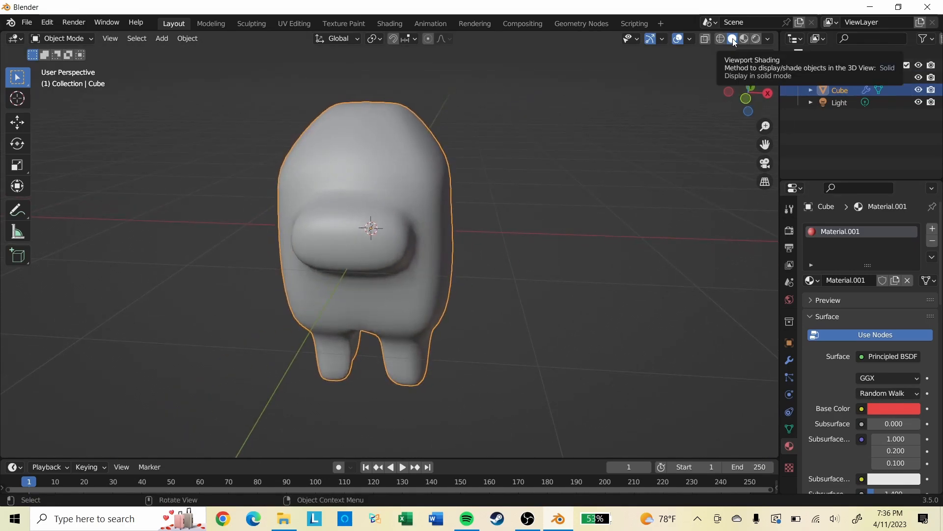
{"action": "left_click", "coordinate": [744, 39]}
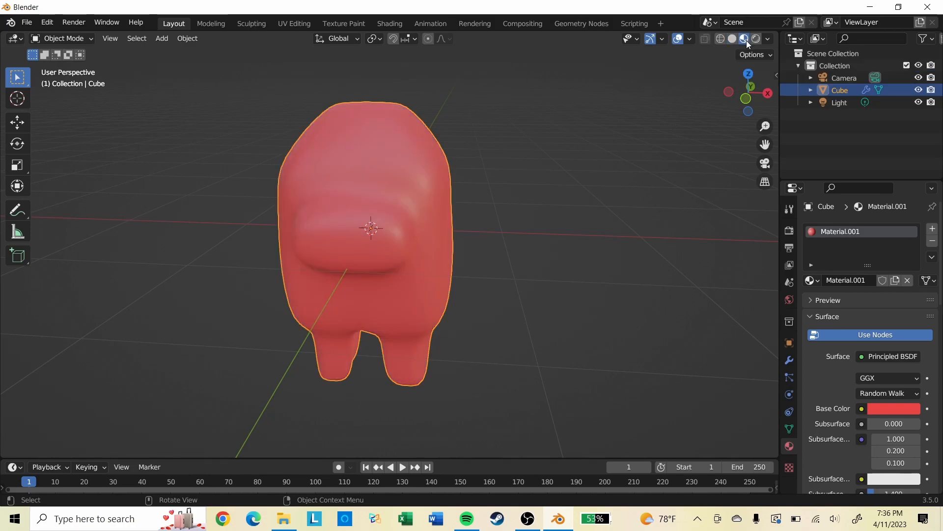
{"action": "middle_click_drag", "start_coordinate": [564, 310], "coordinate": [673, 297]}
Step: Widen the properties area to show the full material parameter names and set Roughness to 0.497
{"action": "scroll", "coordinate": [902, 437], "scroll_direction": "down", "scroll_amount": 15}
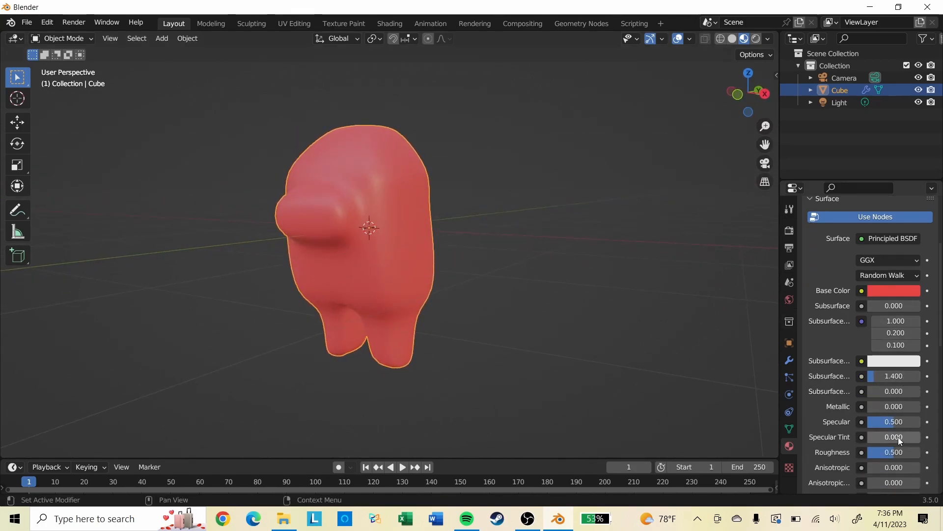
{"action": "scroll", "coordinate": [890, 385], "scroll_direction": "down", "scroll_amount": 5}
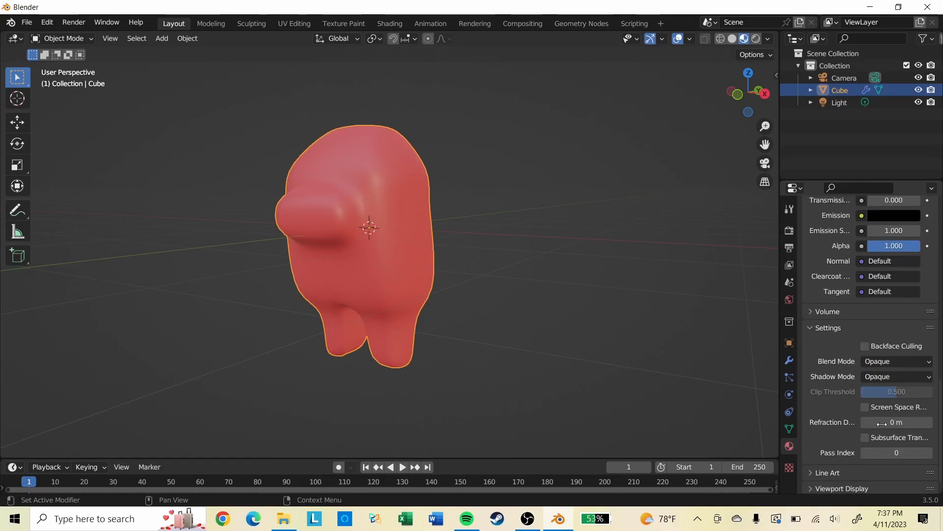
{"action": "scroll", "coordinate": [882, 424], "scroll_direction": "up", "scroll_amount": 20}
{"action": "scroll", "coordinate": [877, 368], "scroll_direction": "down", "scroll_amount": 3}
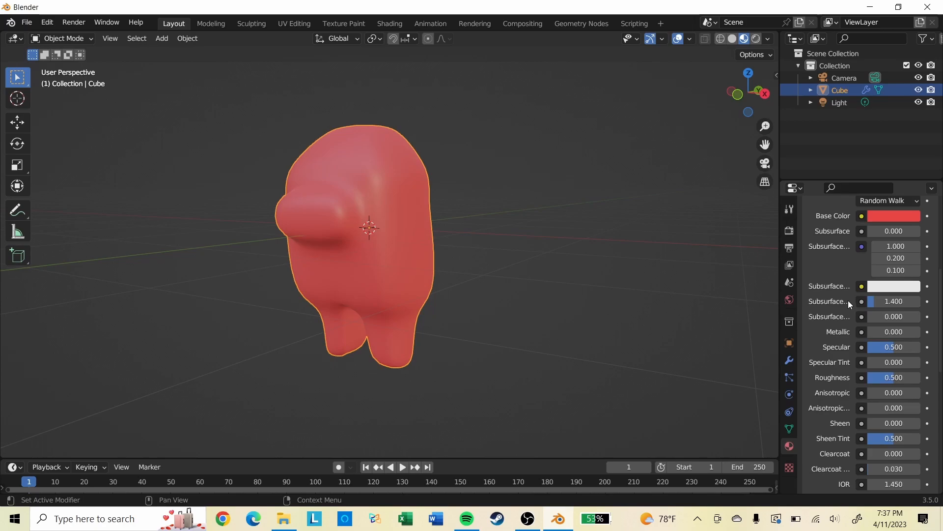
{"action": "left_click_drag", "start_coordinate": [779, 205], "coordinate": [585, 204]}
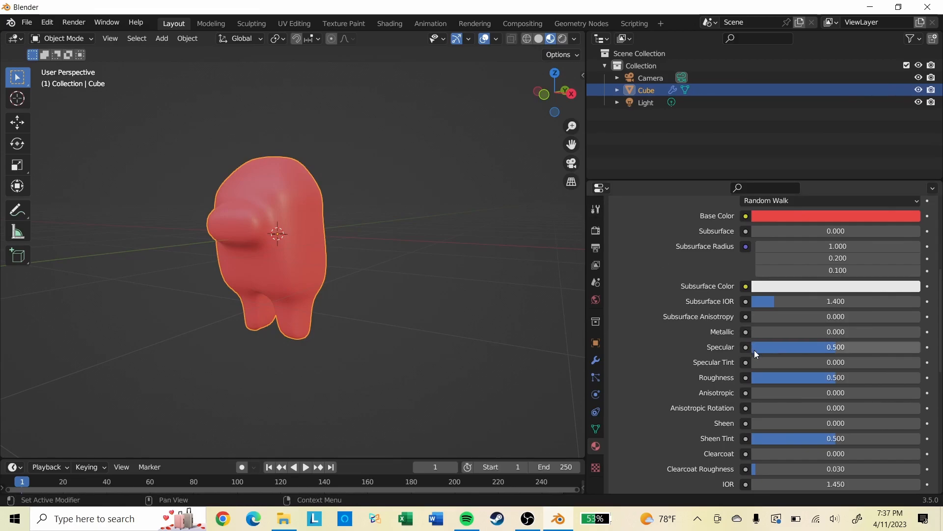
{"action": "scroll", "coordinate": [759, 291], "scroll_direction": "down", "scroll_amount": 2}
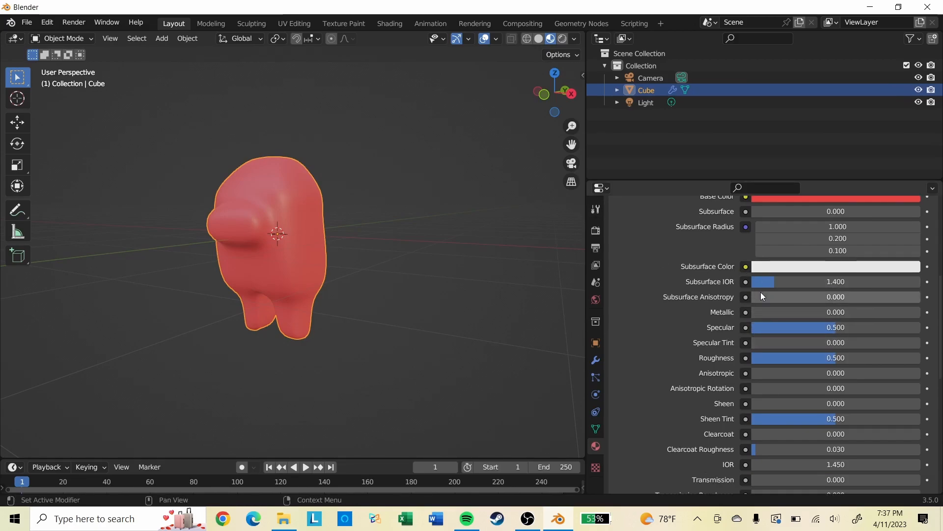
{"action": "scroll", "coordinate": [774, 315], "scroll_direction": "down", "scroll_amount": 1}
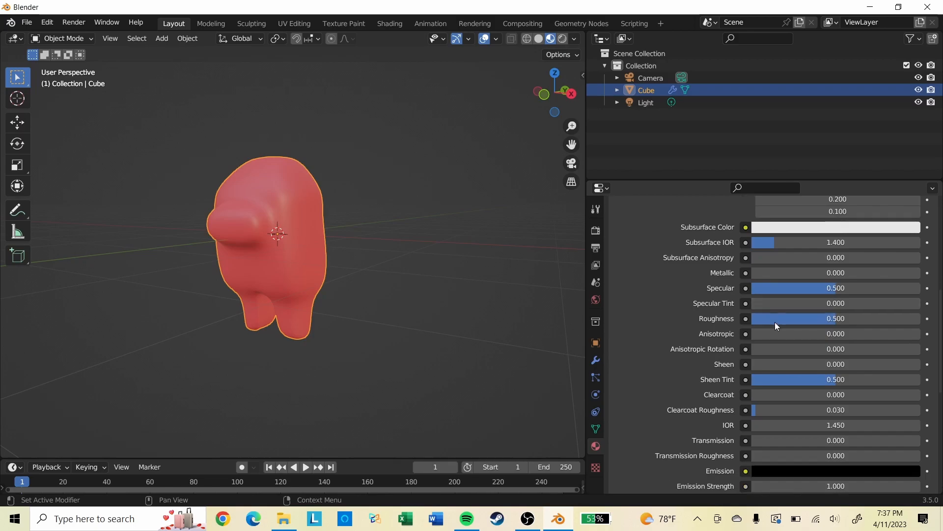
{"action": "left_click_drag", "start_coordinate": [810, 321], "coordinate": [838, 323]}
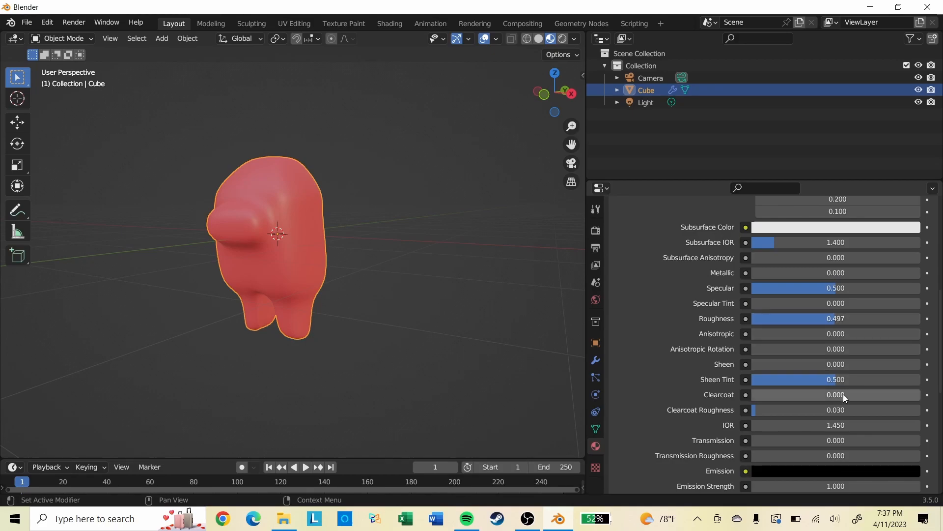
Step: Look through the remaining material parameters and narrow the properties area back to about its earlier width
{"action": "scroll", "coordinate": [840, 366], "scroll_direction": "down", "scroll_amount": 3}
{"action": "scroll", "coordinate": [825, 354], "scroll_direction": "down", "scroll_amount": 1}
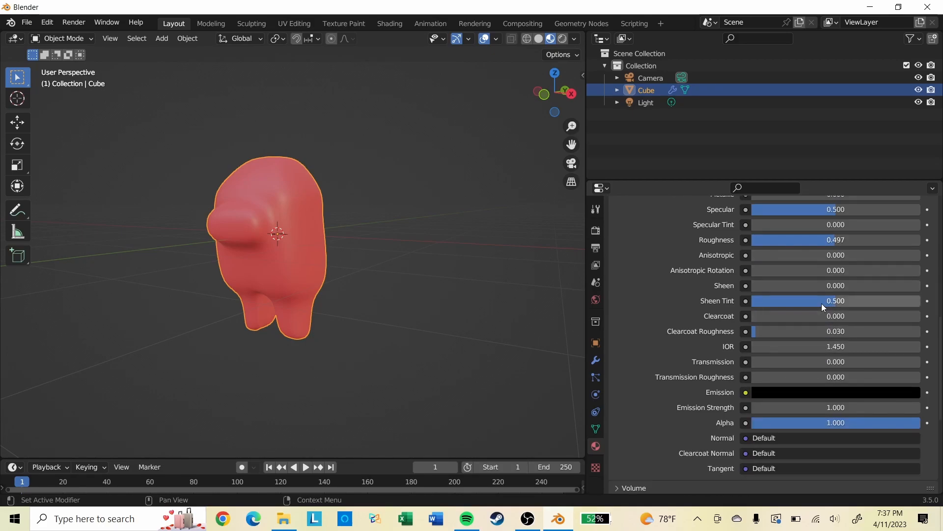
{"action": "scroll", "coordinate": [809, 290], "scroll_direction": "down", "scroll_amount": 1}
{"action": "scroll", "coordinate": [813, 382], "scroll_direction": "down", "scroll_amount": 1}
{"action": "scroll", "coordinate": [813, 384], "scroll_direction": "up", "scroll_amount": 18}
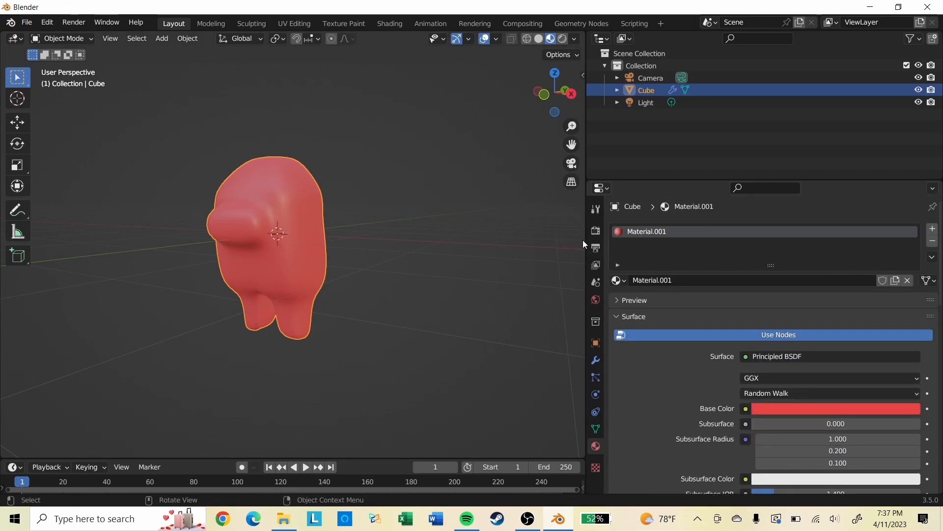
{"action": "left_click_drag", "start_coordinate": [586, 240], "coordinate": [774, 275]}
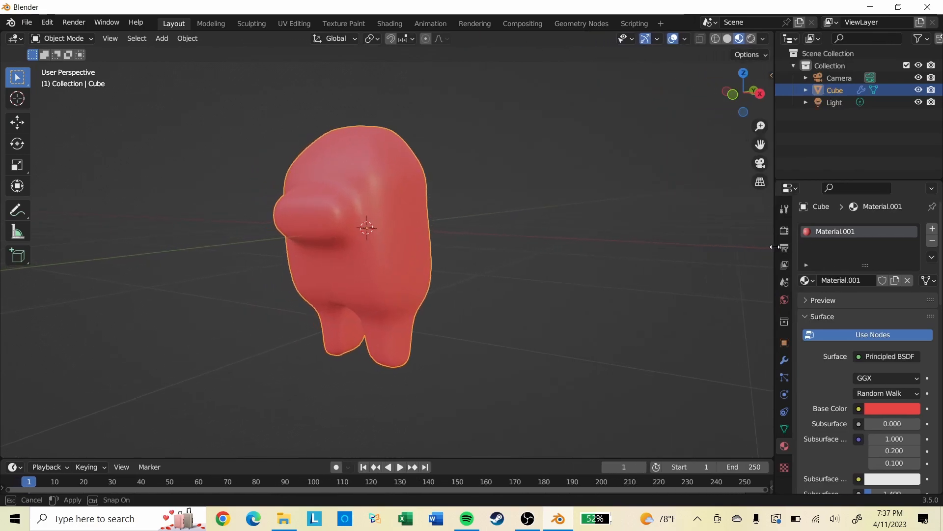
Step: Enter Edit Mode with face selection and select the front visor faces, including the face beneath the visor
{"action": "mouse_move", "coordinate": [417, 255]}
{"action": "middle_mouse_down"}
{"action": "mouse_move", "coordinate": [511, 288]}
{"action": "mouse_move", "coordinate": [463, 280]}
{"action": "mouse_move", "coordinate": [430, 261]}
{"action": "middle_mouse_up"}
{"action": "key", "text": "Tab"}
{"action": "left_click", "coordinate": [130, 39]}
{"action": "left_click", "coordinate": [365, 273]}
{"action": "middle_click_drag", "start_coordinate": [420, 275], "coordinate": [320, 282]}
{"action": "left_click", "coordinate": [275, 203], "text": "shift"}
{"action": "middle_click_drag", "start_coordinate": [294, 241], "coordinate": [565, 280]}
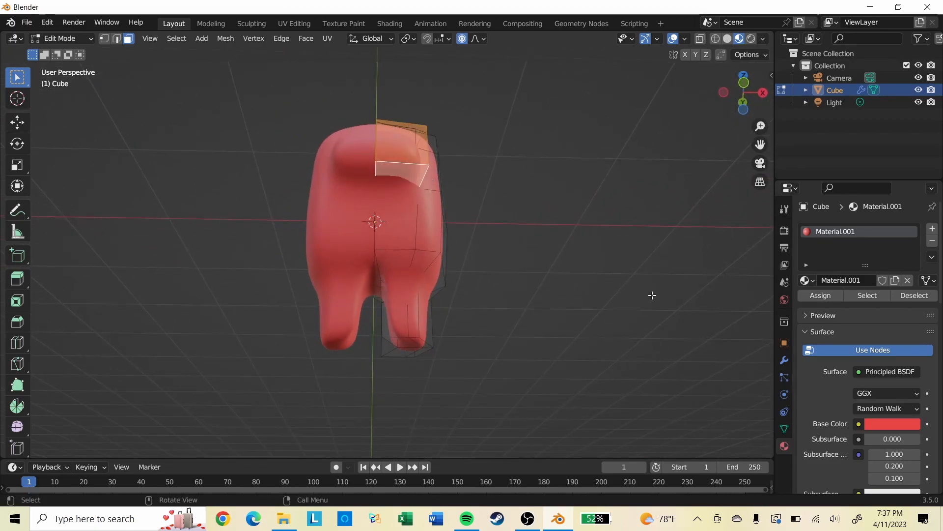
Step: Add a second material with a cyan base color and assign it to the selected visor faces
{"action": "left_click", "coordinate": [932, 233]}
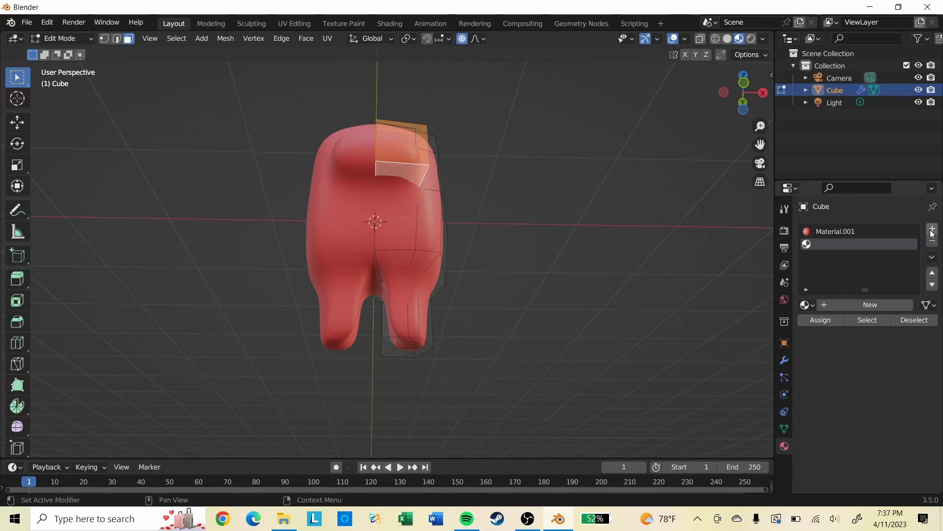
{"action": "left_click", "coordinate": [841, 304]}
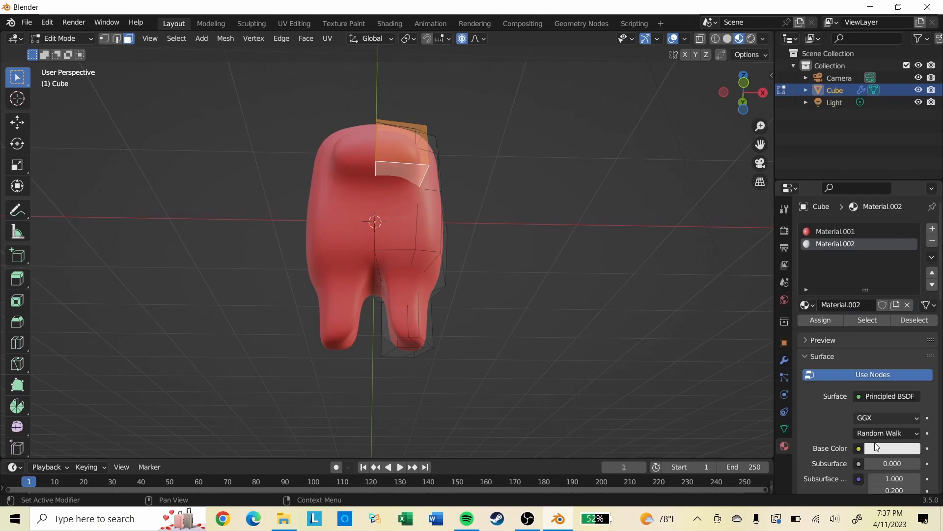
{"action": "left_click", "coordinate": [890, 451]}
{"action": "left_click_drag", "start_coordinate": [856, 319], "coordinate": [856, 290]}
{"action": "left_click", "coordinate": [826, 321]}
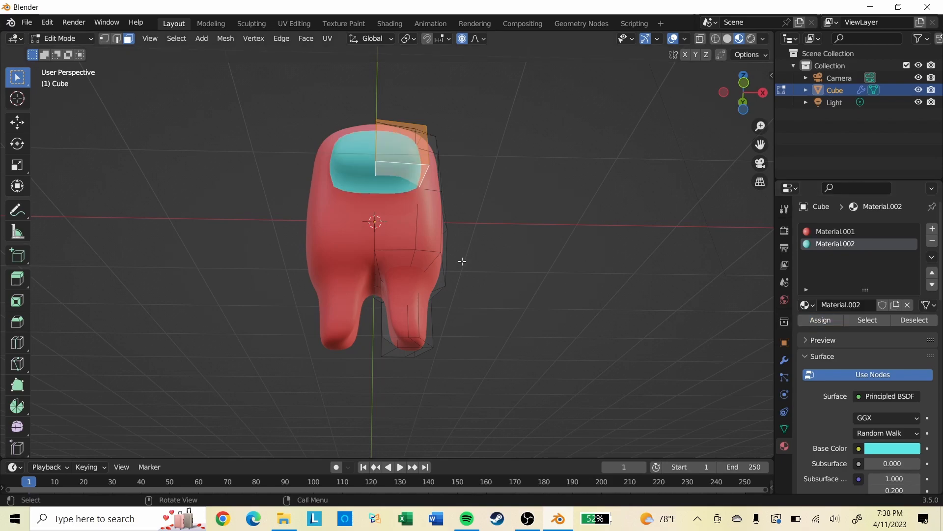
Step: Select the upper middle face on the character's back and turn on X-Ray display
{"action": "middle_click_drag", "start_coordinate": [480, 186], "coordinate": [476, 258]}
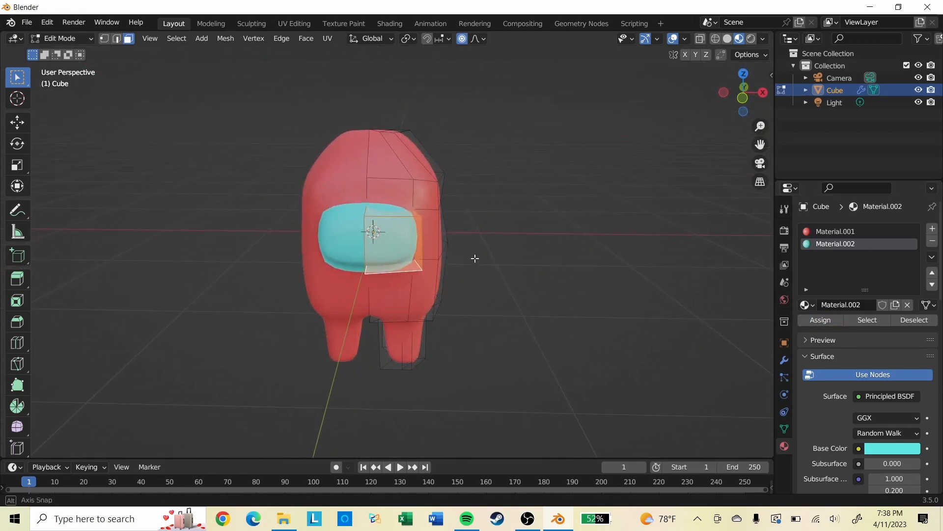
{"action": "middle_click_drag", "start_coordinate": [421, 321], "coordinate": [447, 318]}
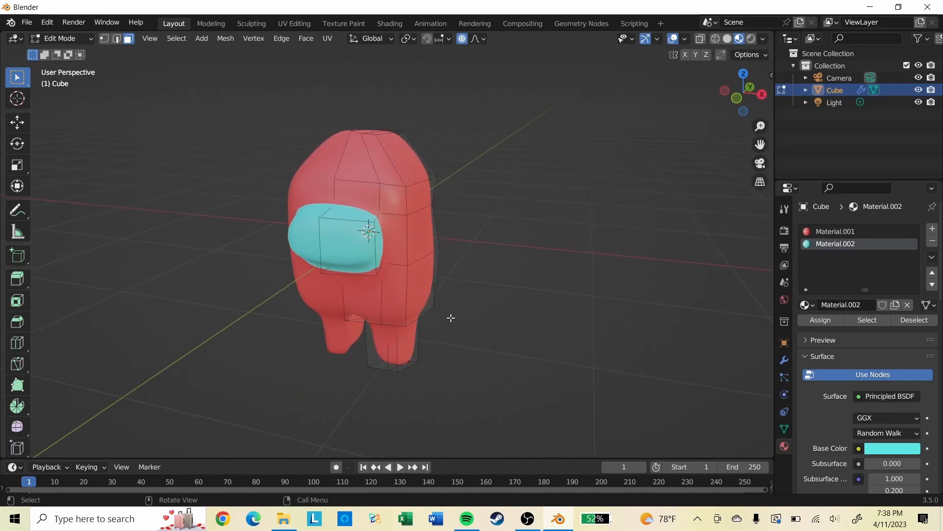
{"action": "middle_click_drag", "start_coordinate": [510, 251], "coordinate": [311, 208]}
{"action": "middle_click_drag", "start_coordinate": [403, 209], "coordinate": [542, 241]}
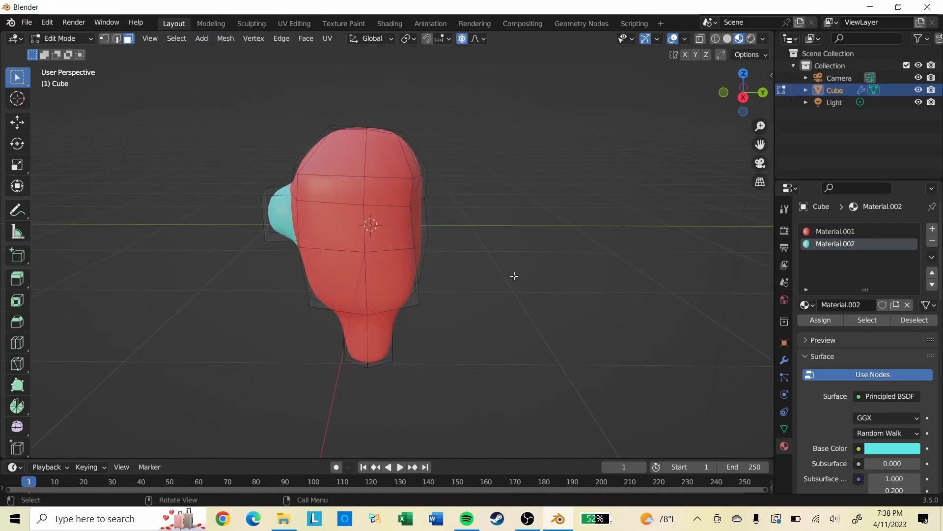
{"action": "middle_click_drag", "start_coordinate": [505, 274], "coordinate": [461, 216]}
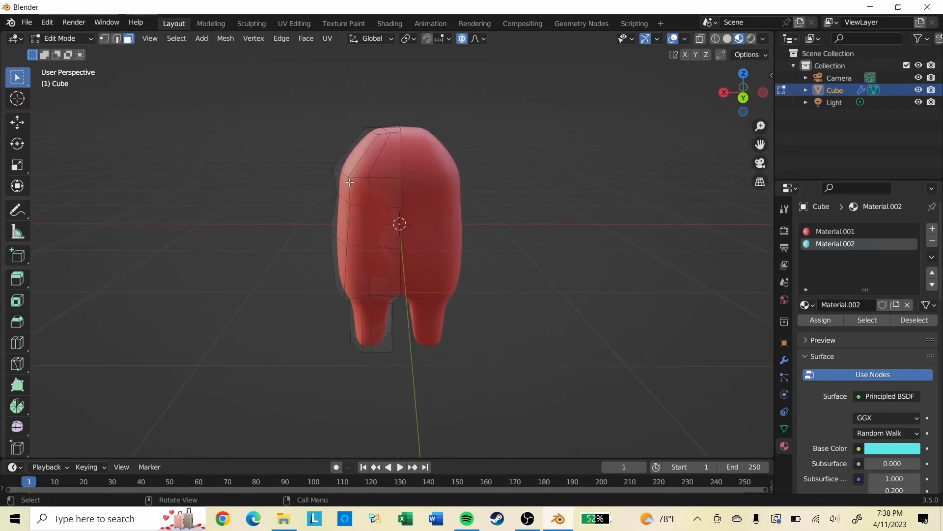
{"action": "left_click", "coordinate": [383, 219]}
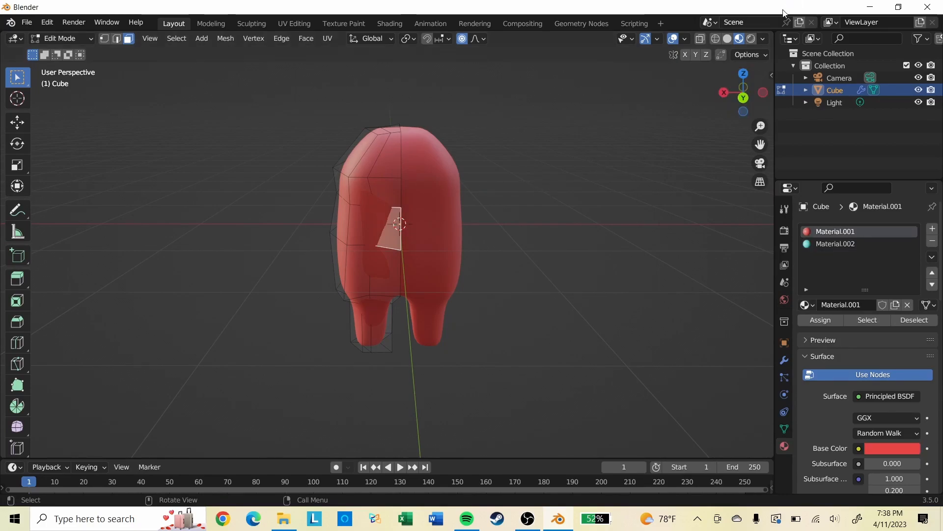
{"action": "left_click", "coordinate": [703, 41]}
{"action": "scroll", "coordinate": [555, 149], "scroll_direction": "up", "scroll_amount": 4}
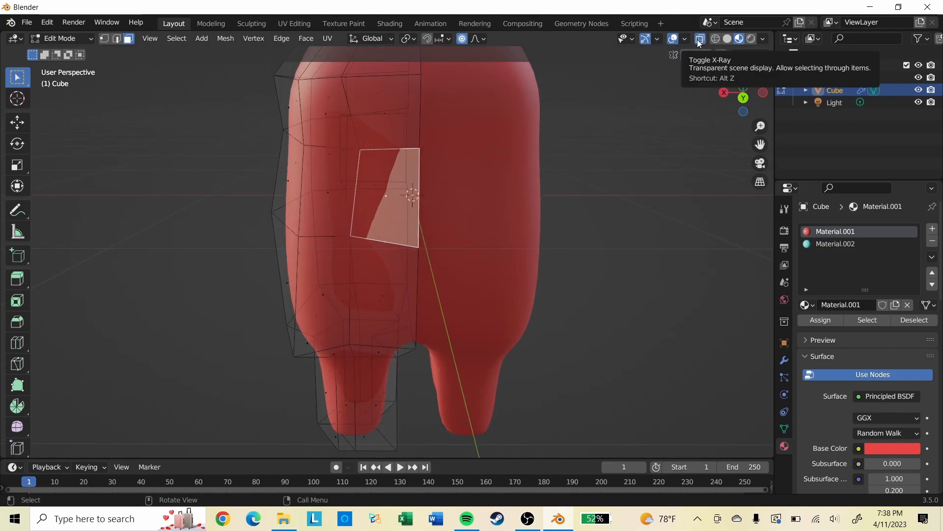
Step: With proportional editing off, move the back face's upper outer vertex about 0.09 m along Y and 0.02 m along Z
{"action": "key", "text": "1"}
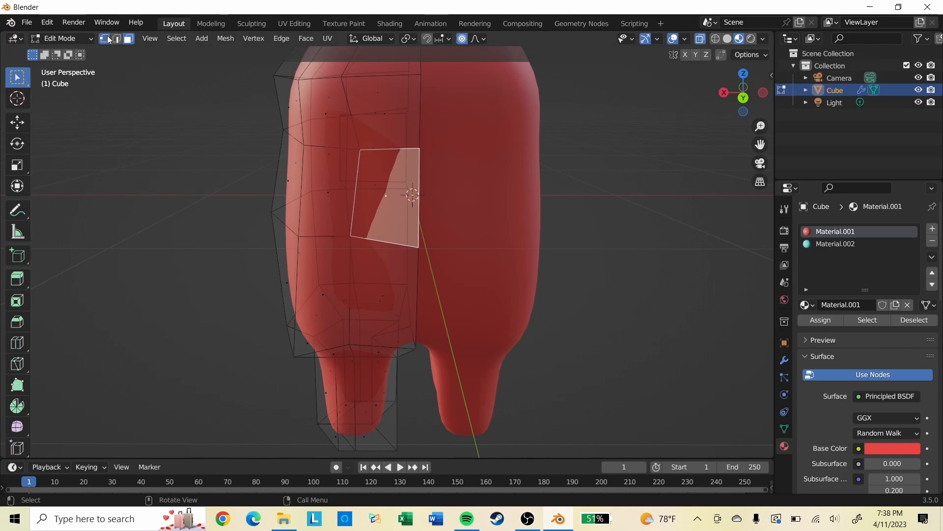
{"action": "left_click", "coordinate": [356, 151]}
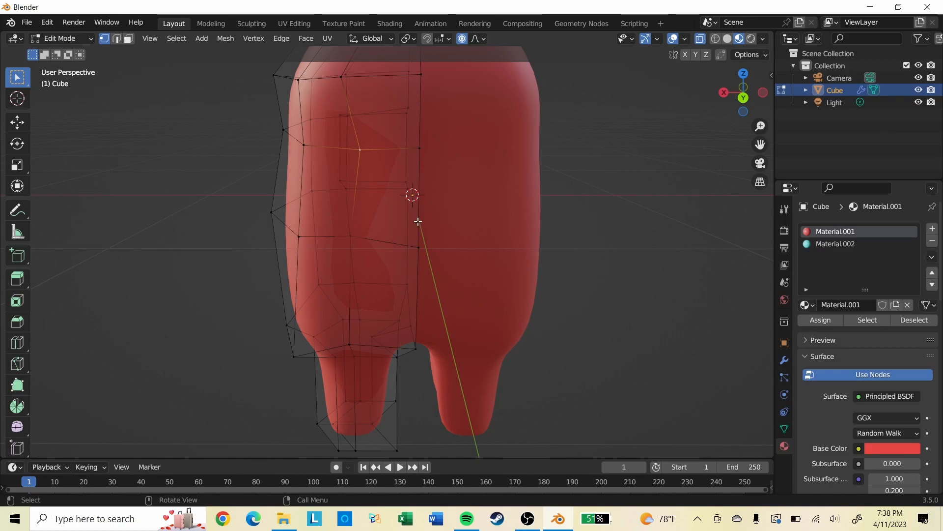
{"action": "key", "text": "g"}
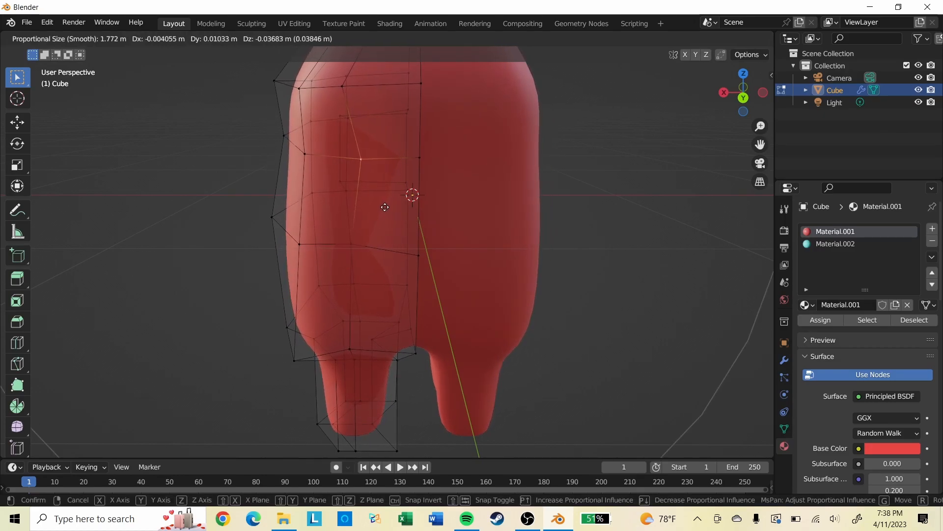
{"action": "key", "text": "Escape"}
{"action": "middle_click_drag", "start_coordinate": [446, 191], "coordinate": [373, 208]}
{"action": "key", "text": "g"}
{"action": "left_click", "coordinate": [379, 208]}
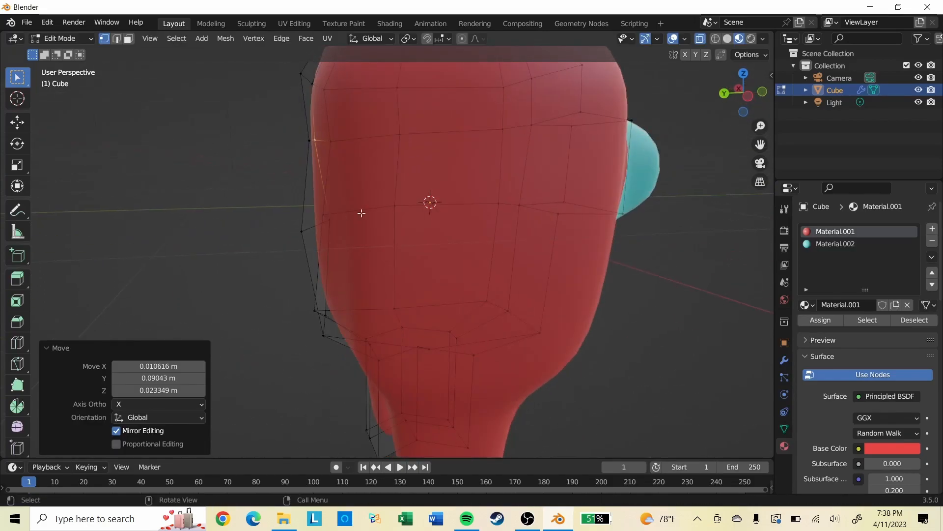
Step: Select the back face's lower outer vertex and shift it slightly to even out the back surface
{"action": "left_click", "coordinate": [330, 217]}
{"action": "left_click", "coordinate": [333, 223]}
{"action": "key", "text": "g"}
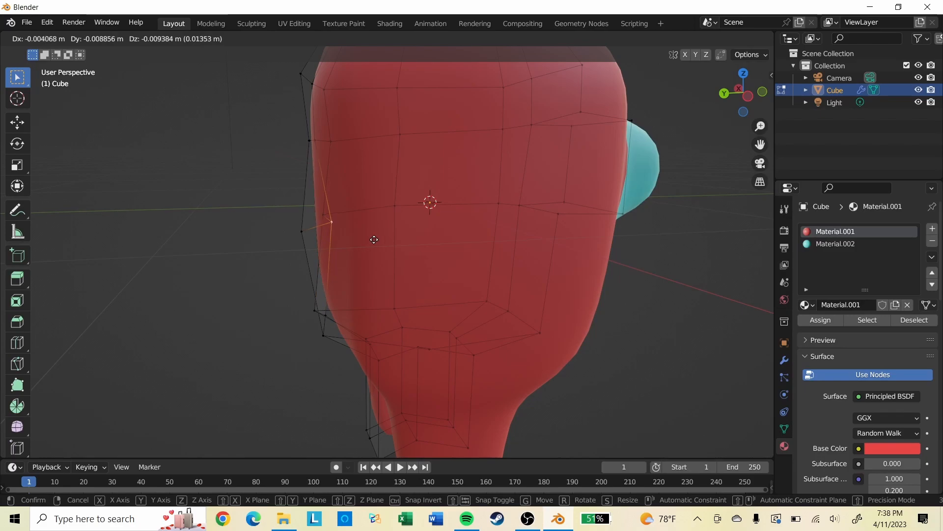
{"action": "left_click", "coordinate": [358, 238]}
{"action": "middle_click_drag", "start_coordinate": [358, 238], "coordinate": [435, 193]}
Step: Switch to edge selection and move the back face's upper edge up about 0.113 m along Z
{"action": "left_click", "coordinate": [407, 192]}
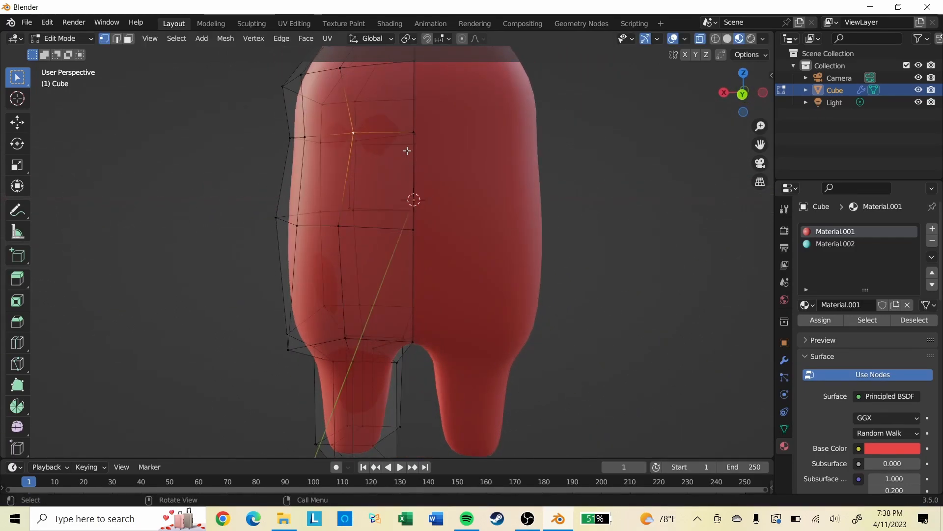
{"action": "left_click", "coordinate": [118, 39]}
{"action": "middle_click_drag", "start_coordinate": [384, 137], "coordinate": [442, 186]}
{"action": "key", "text": "g"}
{"action": "key", "text": "z"}
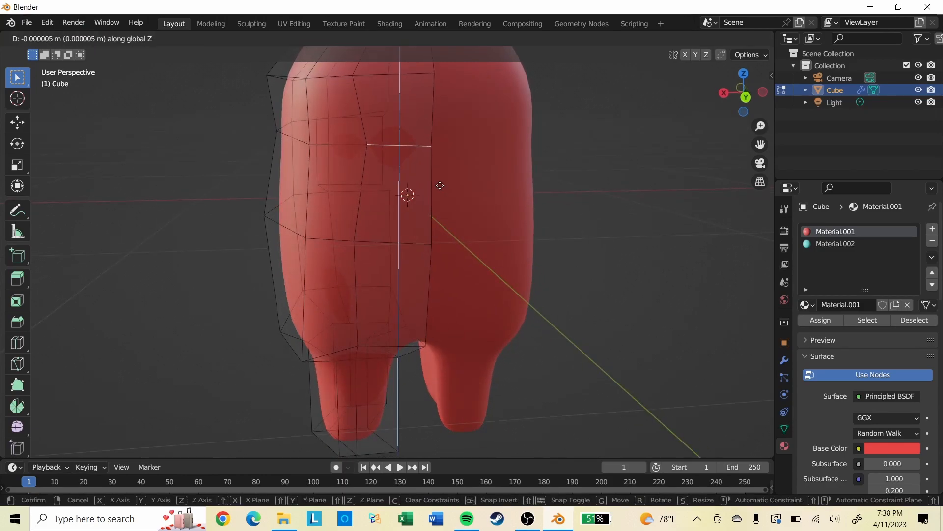
{"action": "left_click", "coordinate": [436, 154]}
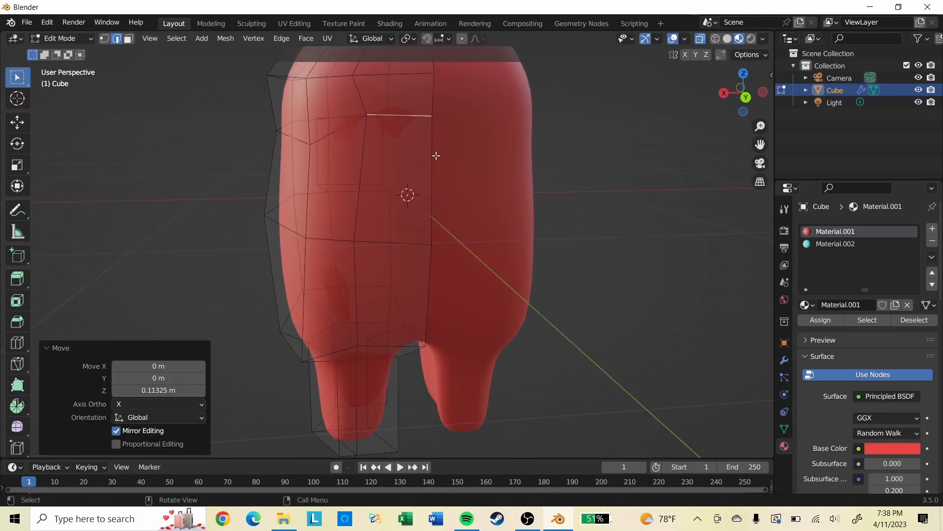
Step: Move the back face's lower edge down about 0.125 m along Z
{"action": "left_click", "coordinate": [402, 250]}
{"action": "key", "text": "g"}
{"action": "key", "text": "z"}
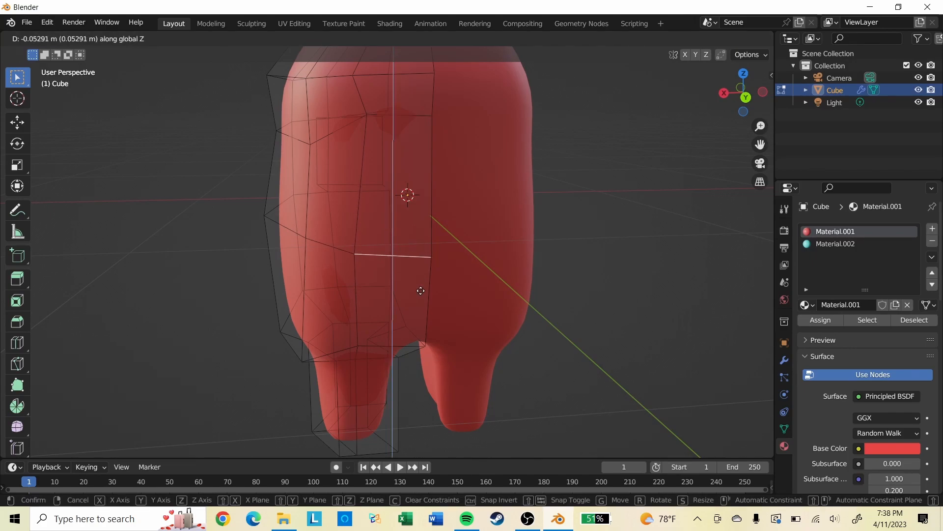
{"action": "left_click", "coordinate": [420, 306]}
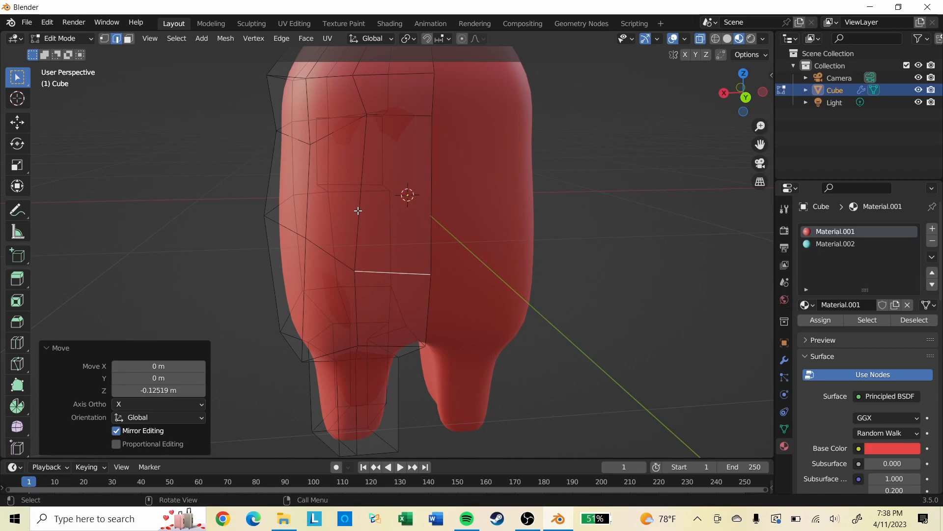
Step: Straighten the back face's outer vertical edge by rotating it 5° around the global Y axis
{"action": "left_click", "coordinate": [359, 210]}
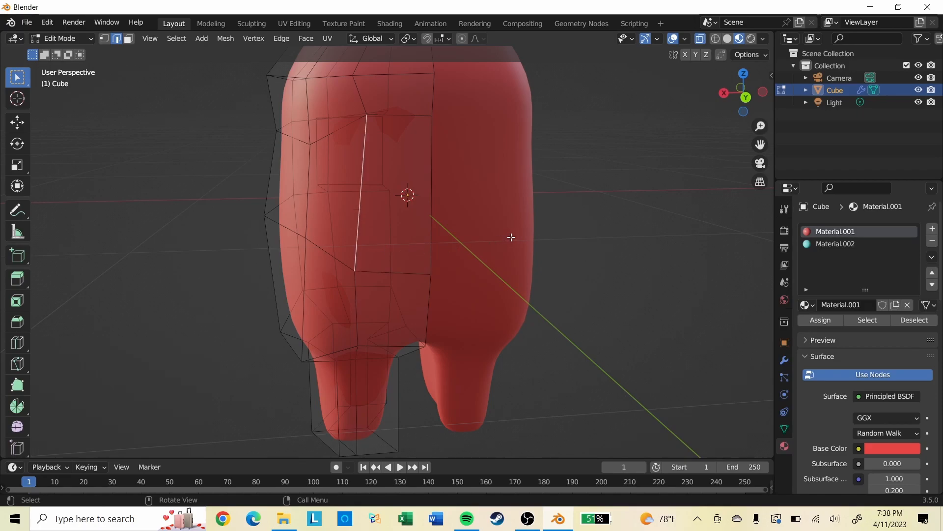
{"action": "key", "text": "g"}
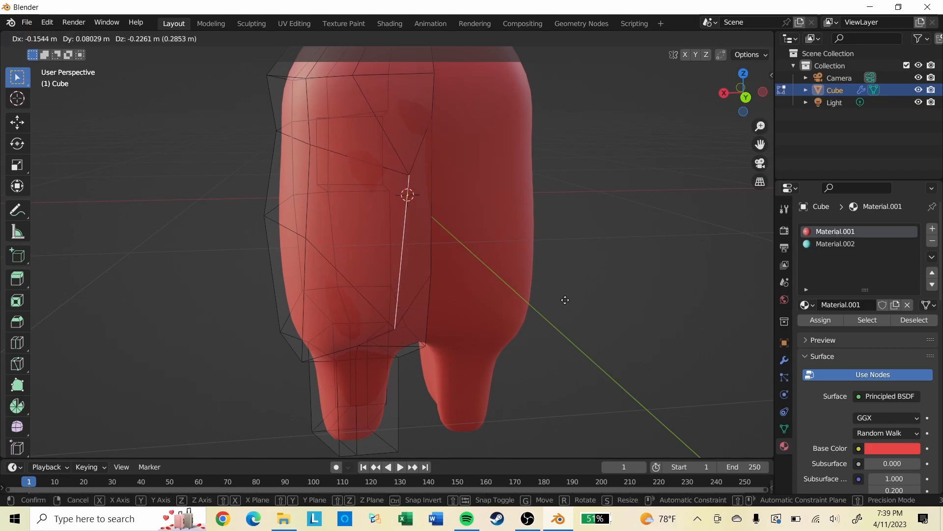
{"action": "right_click", "coordinate": [508, 268]}
{"action": "key", "text": "g"}
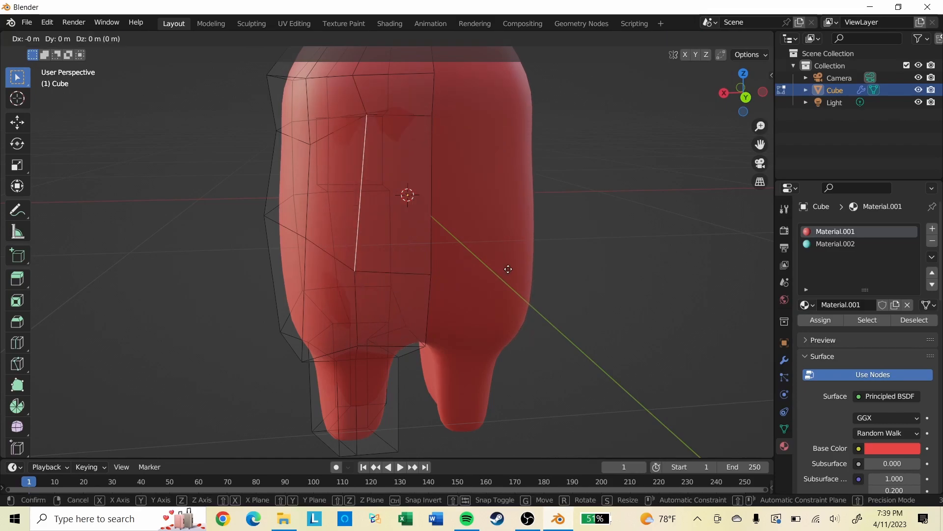
{"action": "key", "text": "r"}
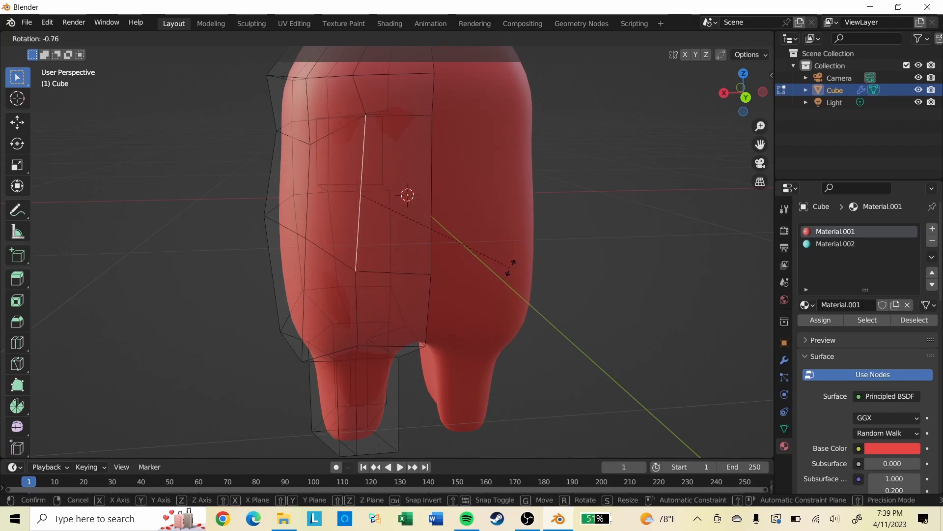
{"action": "key", "text": "y"}
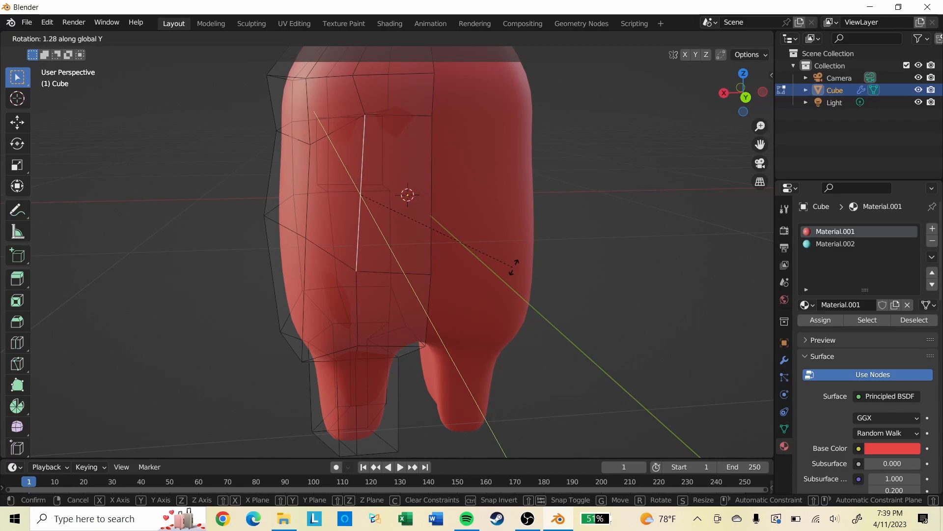
{"action": "left_click", "coordinate": [522, 259]}
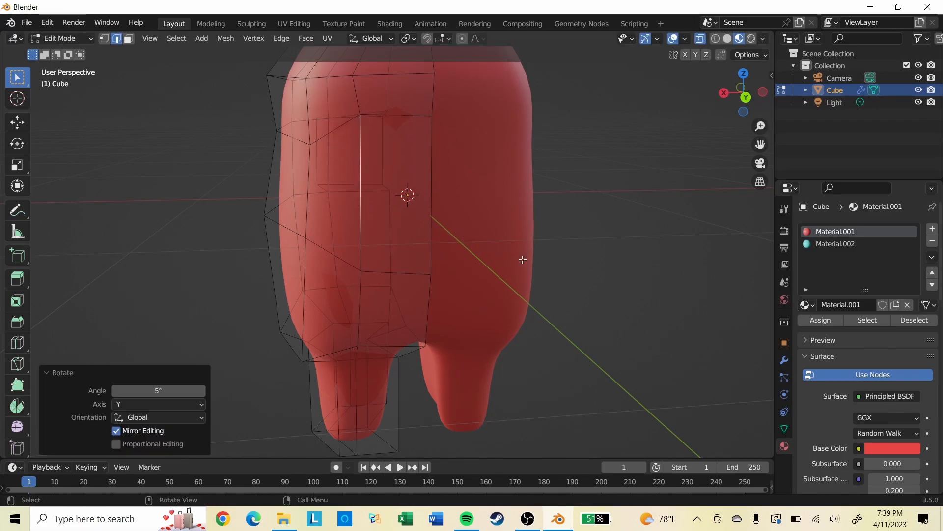
Step: Move the back face's outer vertical edge outward about 0.055 m along X to widen the face
{"action": "key", "text": "g"}
{"action": "key", "text": "z"}
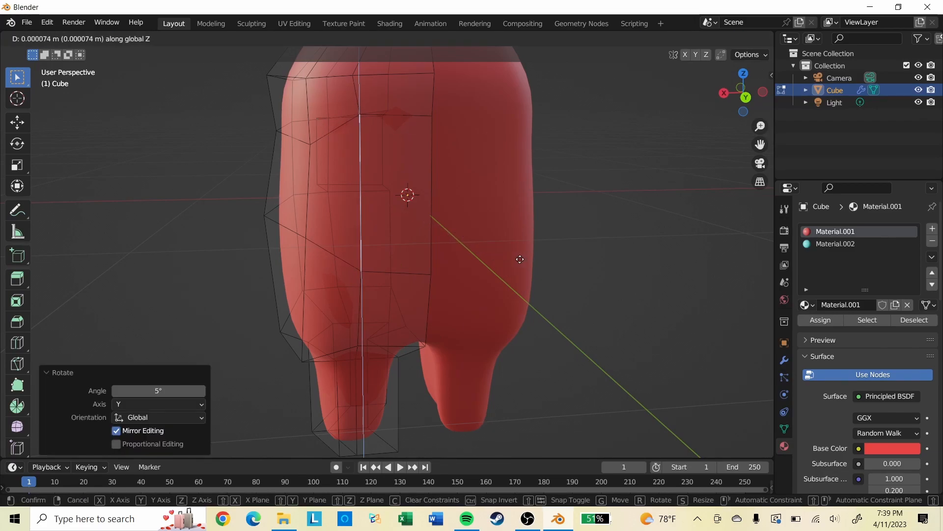
{"action": "key", "text": "x"}
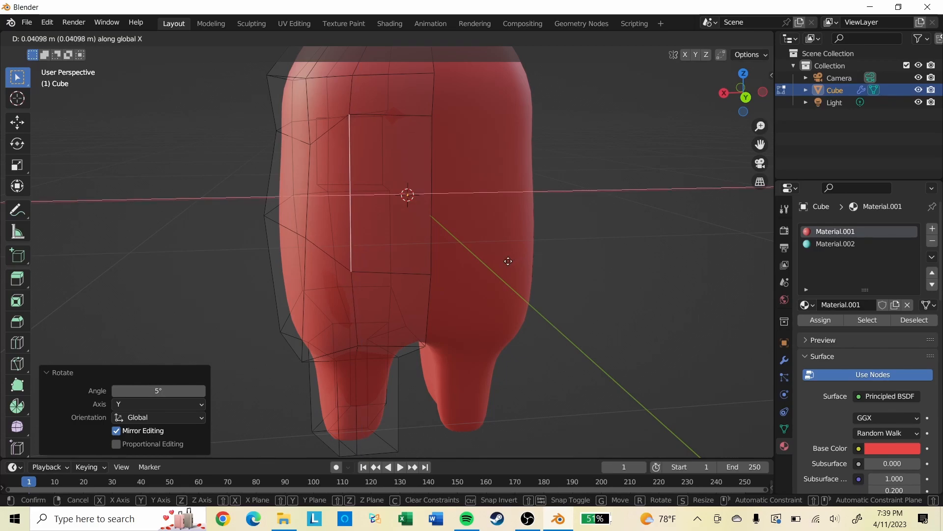
{"action": "left_click", "coordinate": [509, 262]}
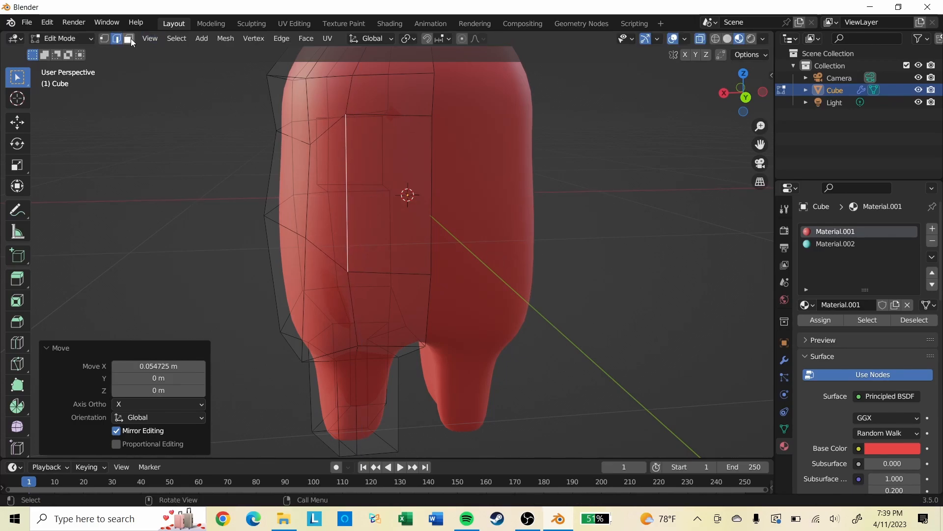
Step: Select the reshaped back face in face selection and extrude it about 0.433 m outward to form the backpack
{"action": "left_click", "coordinate": [130, 39]}
{"action": "middle_click_drag", "start_coordinate": [499, 221], "coordinate": [576, 239]}
{"action": "left_click", "coordinate": [450, 213]}
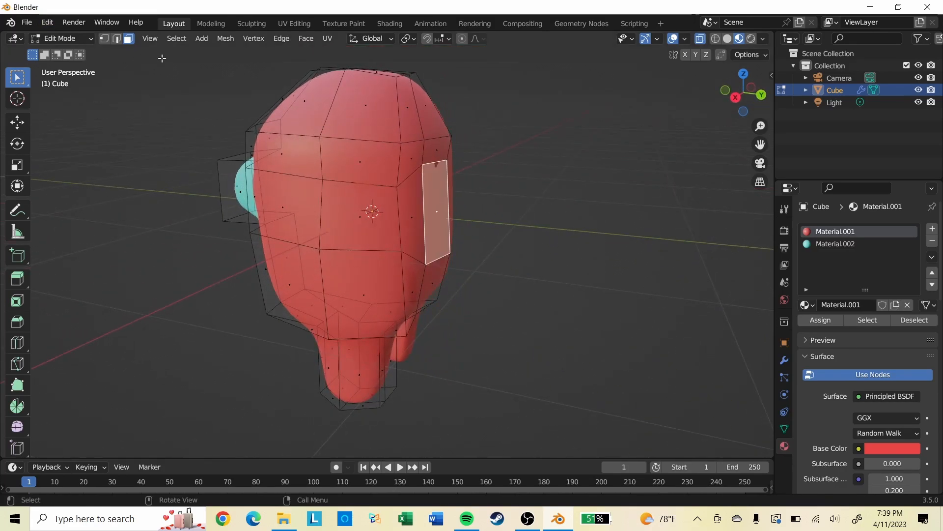
{"action": "middle_click_drag", "start_coordinate": [468, 236], "coordinate": [526, 299]}
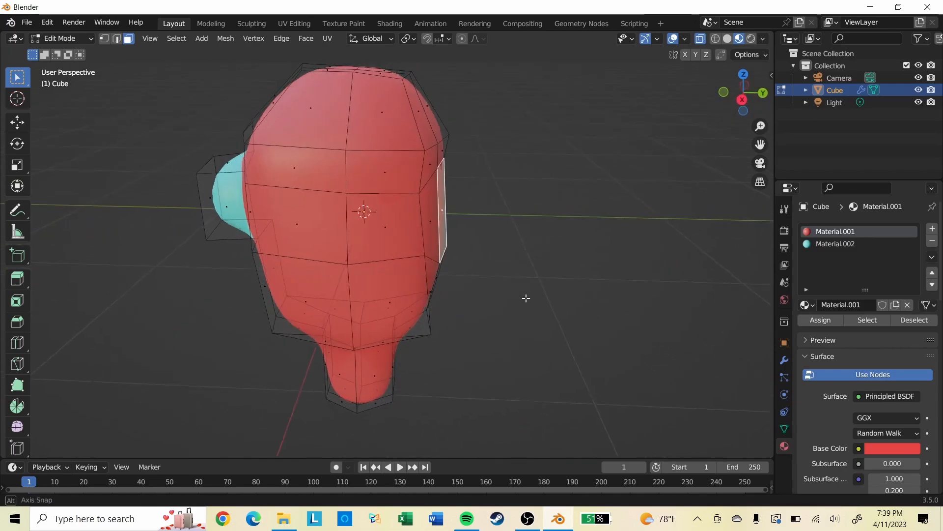
{"action": "key", "text": "e"}
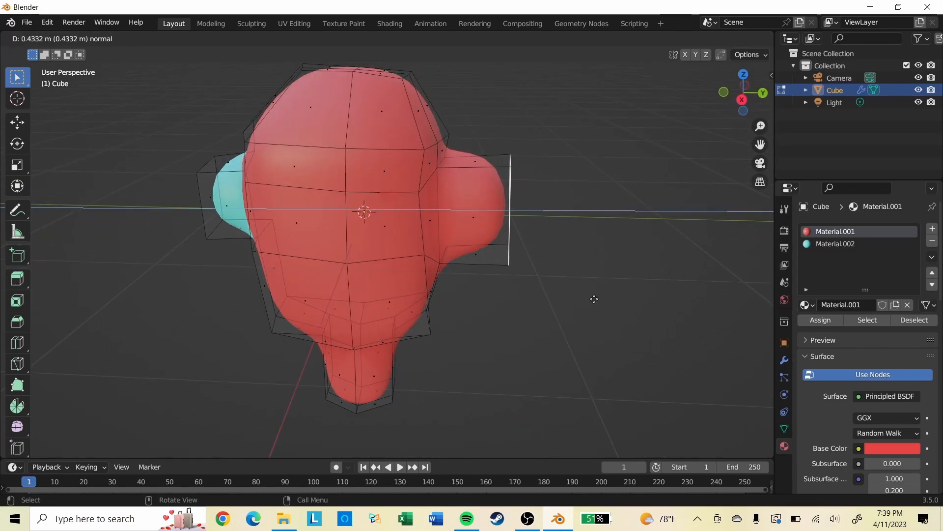
{"action": "left_click", "coordinate": [597, 299]}
Step: Add a loop cut around the backpack and slide it close to the body, at a factor of about 0.887
{"action": "middle_click_drag", "start_coordinate": [602, 301], "coordinate": [550, 211]}
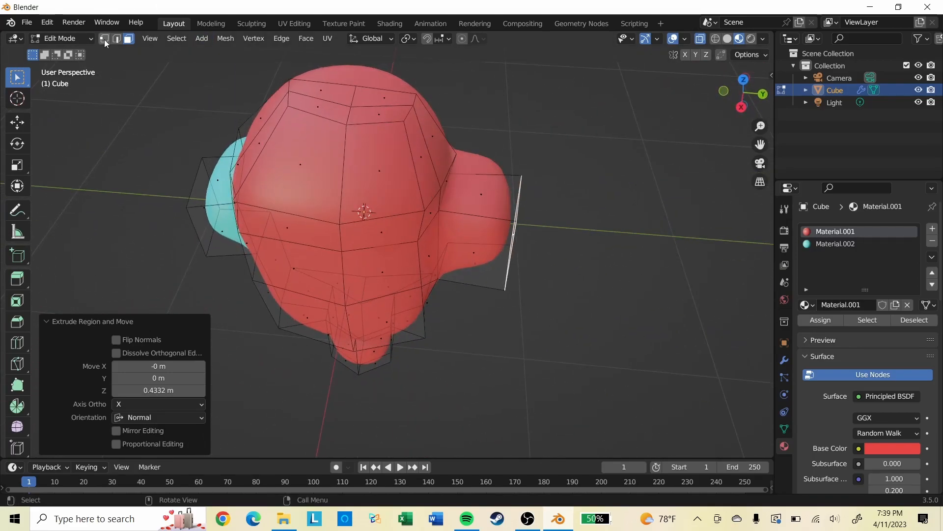
{"action": "left_click", "coordinate": [103, 38]}
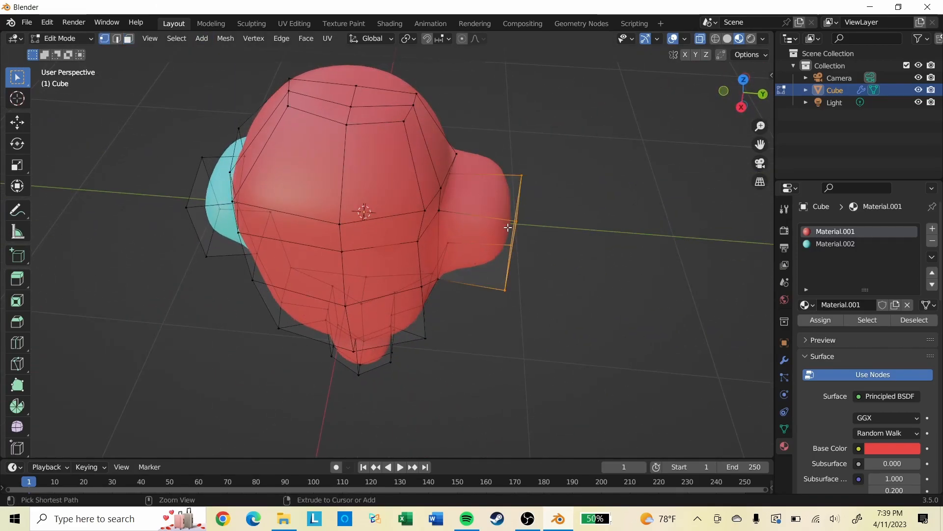
{"action": "key", "text": "ctrl+r"}
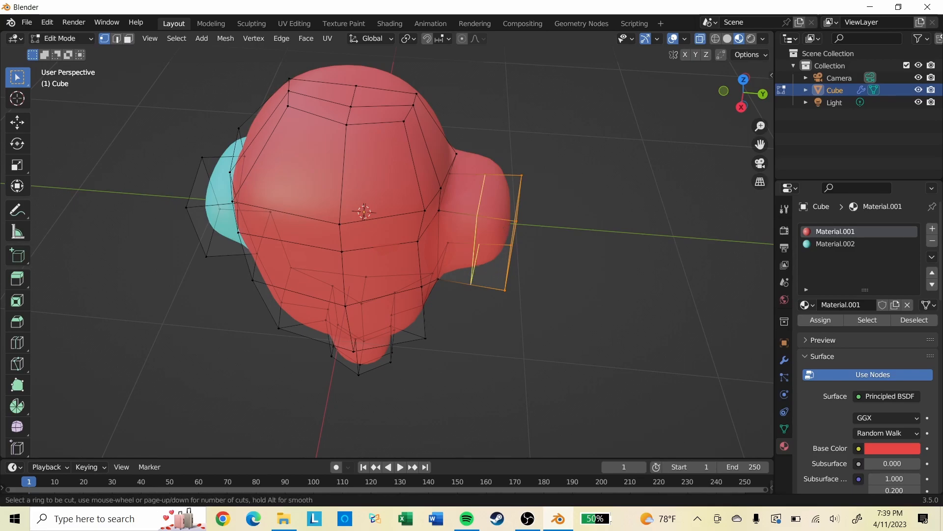
{"action": "left_click", "coordinate": [499, 229]}
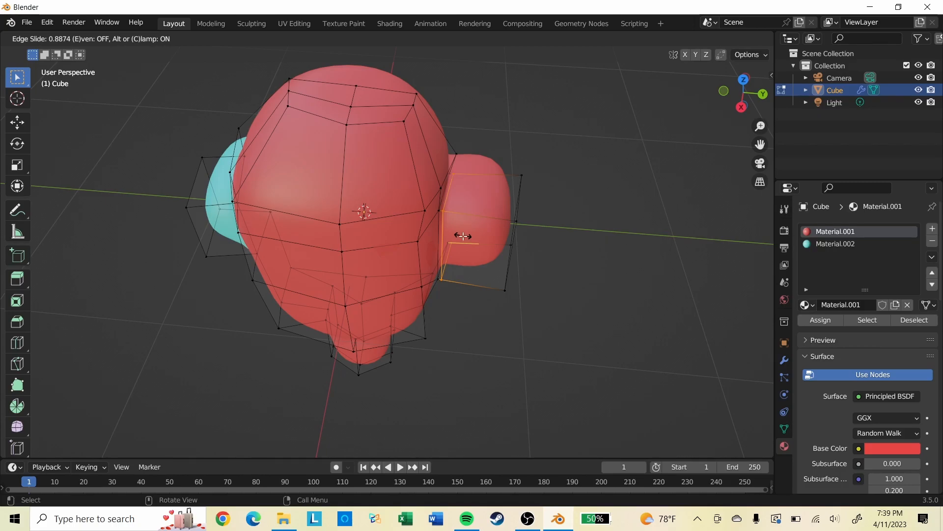
{"action": "left_click", "coordinate": [463, 236]}
Step: Add a second loop cut around the backpack and slide it toward the outer face, at a factor of about -0.649
{"action": "left_click", "coordinate": [508, 231]}
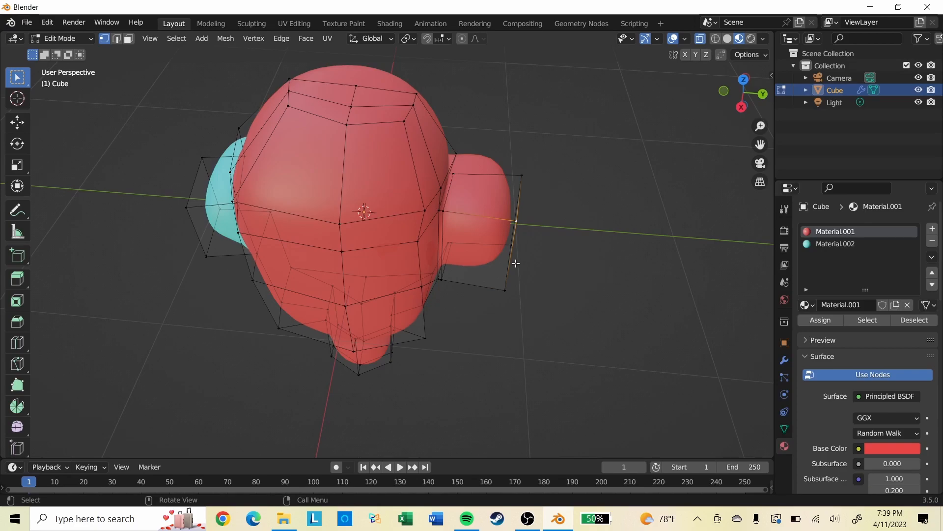
{"action": "key", "text": "ctrl+r"}
{"action": "left_click", "coordinate": [483, 198]}
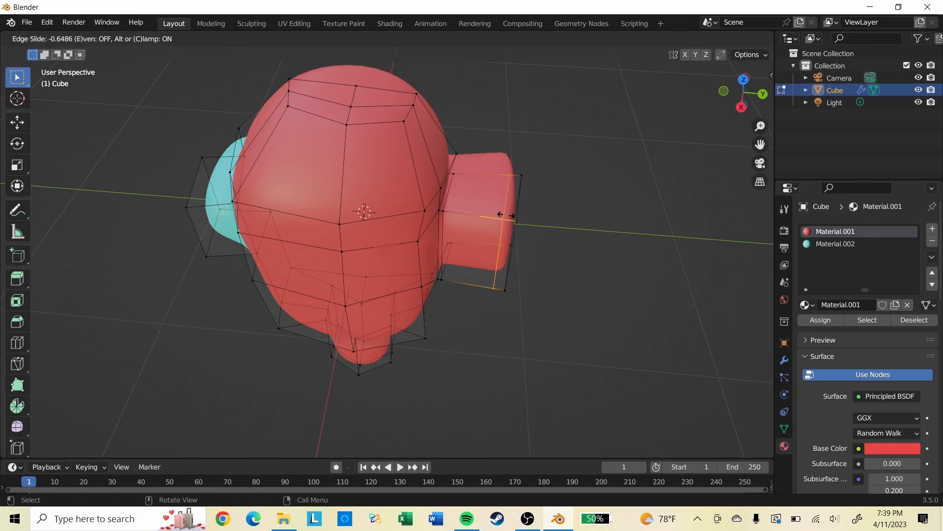
{"action": "left_click", "coordinate": [506, 215]}
Step: Move the backpack's outer face about 0.1 m inward along Y, using proportional editing with a size of about 0.47 m
{"action": "middle_click_drag", "start_coordinate": [550, 231], "coordinate": [475, 194]}
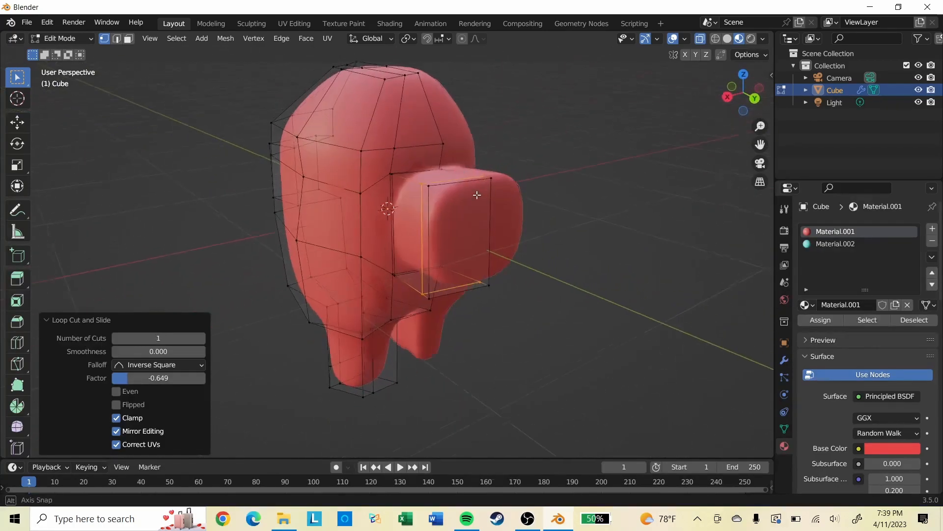
{"action": "left_click", "coordinate": [130, 39]}
{"action": "left_click", "coordinate": [486, 265]}
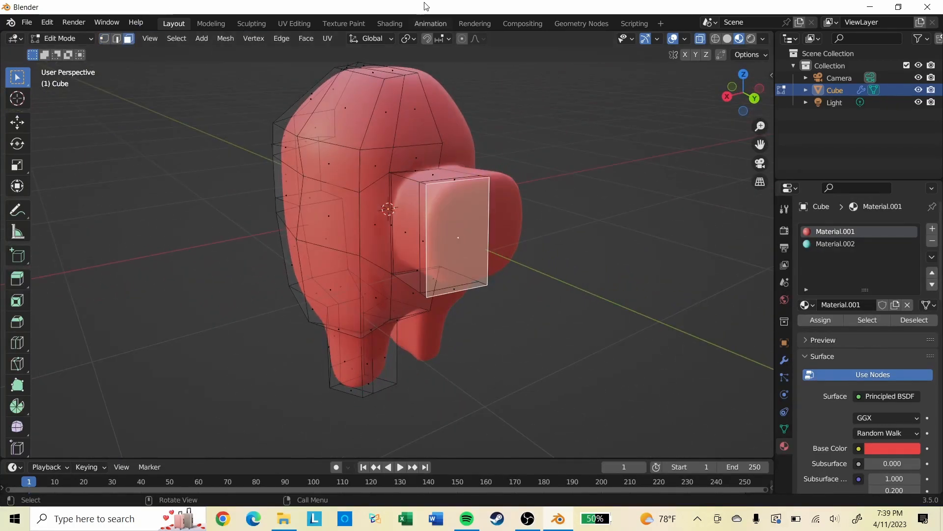
{"action": "left_click", "coordinate": [463, 38]}
{"action": "middle_click_drag", "start_coordinate": [494, 218], "coordinate": [577, 210]}
{"action": "key", "text": "g"}
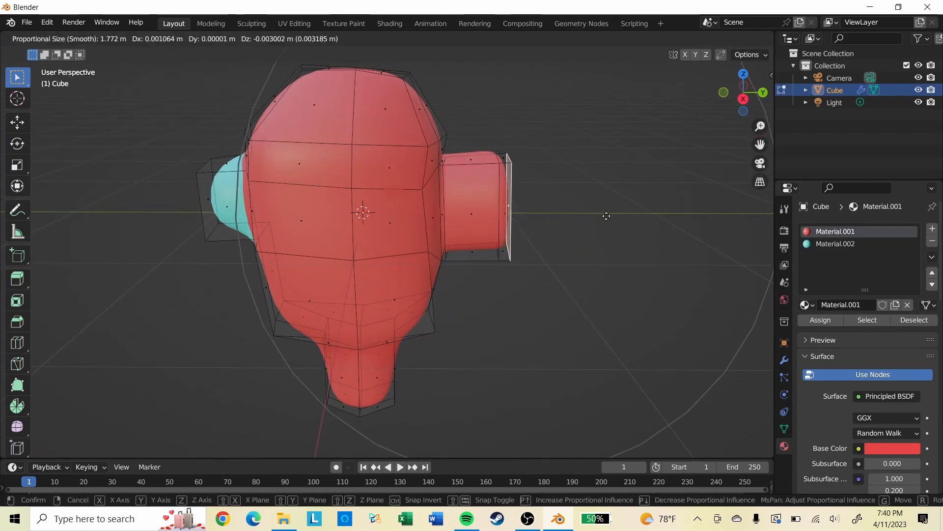
{"action": "scroll", "coordinate": [607, 215], "scroll_direction": "up", "scroll_amount": 14}
{"action": "key", "text": "x"}
{"action": "key", "text": "y"}
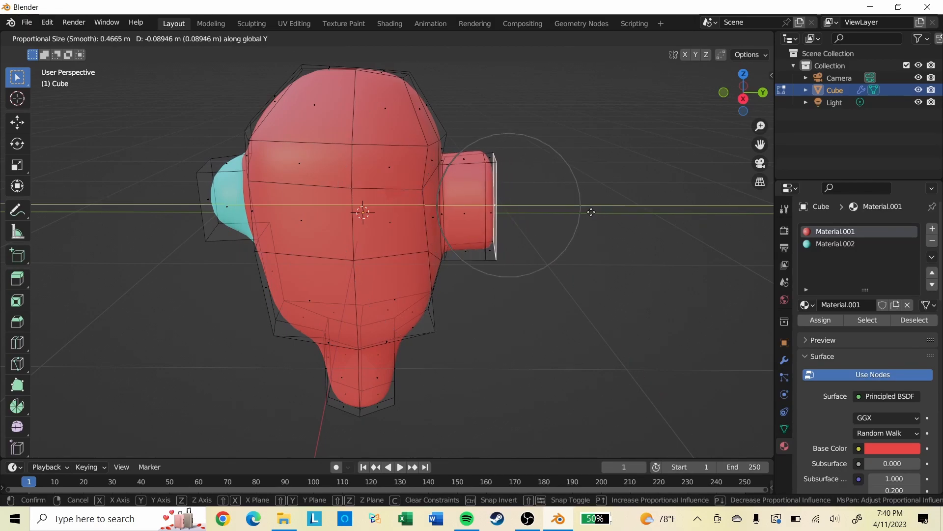
{"action": "left_click", "coordinate": [586, 211]}
Step: Return to Object Mode and deselect the character
{"action": "middle_click_drag", "start_coordinate": [507, 230], "coordinate": [553, 211]}
{"action": "scroll", "coordinate": [603, 206], "scroll_direction": "up", "scroll_amount": 1}
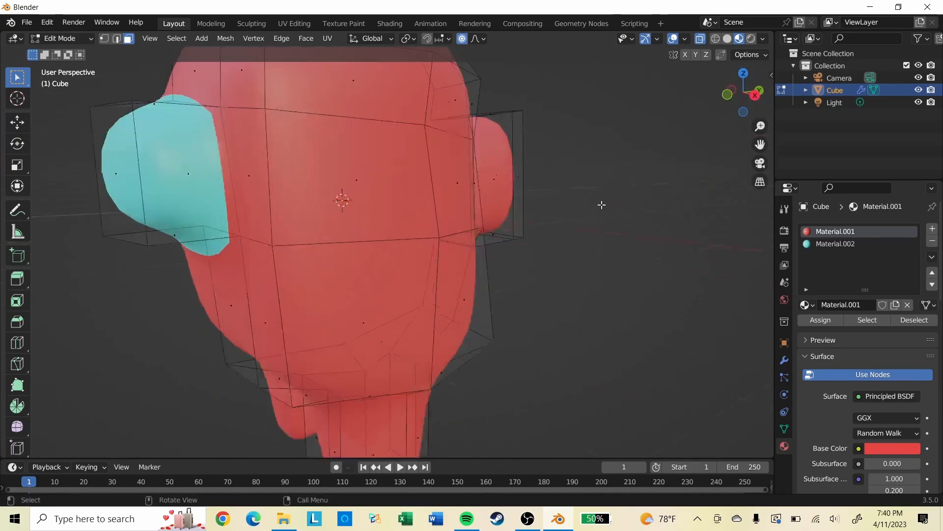
{"action": "scroll", "coordinate": [589, 194], "scroll_direction": "down", "scroll_amount": 5}
{"action": "middle_click_drag", "start_coordinate": [571, 179], "coordinate": [643, 210]}
{"action": "key", "text": "Tab"}
{"action": "middle_click_drag", "start_coordinate": [535, 239], "coordinate": [579, 217]}
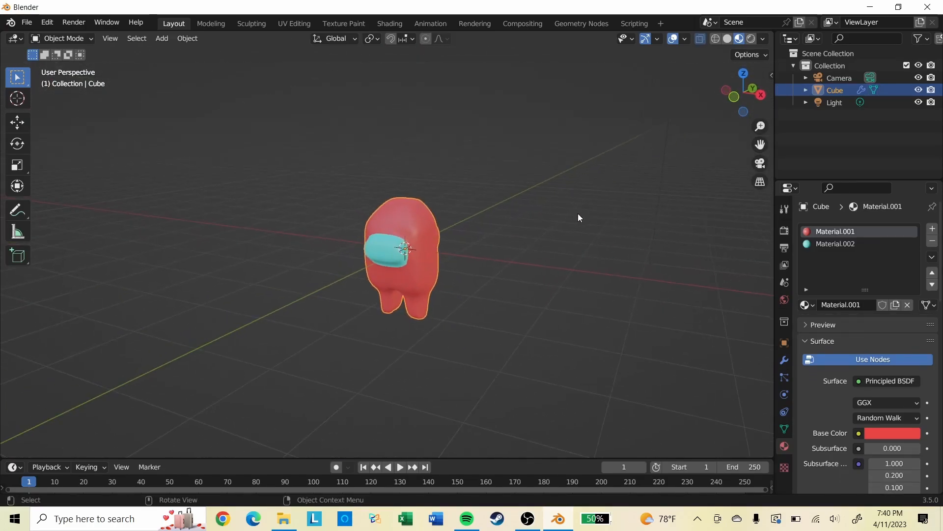
{"action": "left_click", "coordinate": [532, 228]}
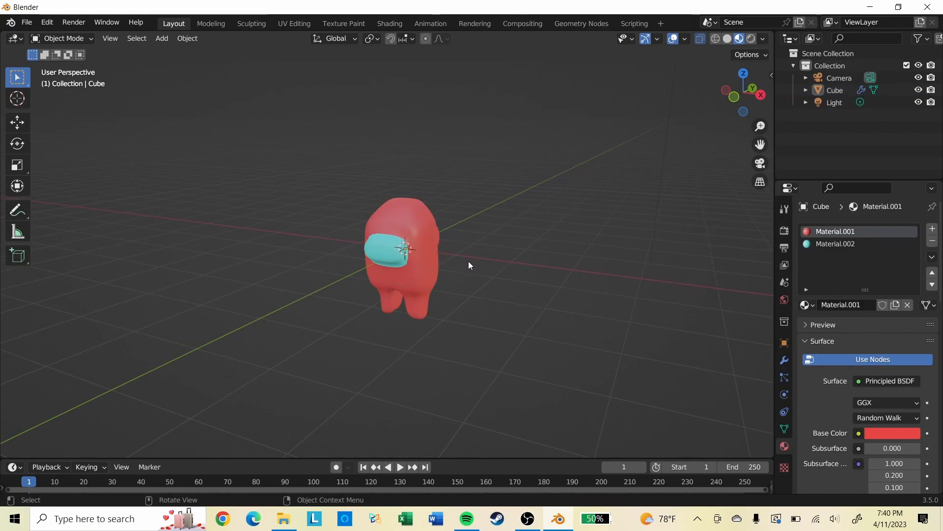
Step: Add a cylinder mesh with 12 vertices, a radius of 0.52 m and a depth of 1.17 m
{"action": "key", "text": "shift+a"}
{"action": "mouse_move", "coordinate": [498, 283]}
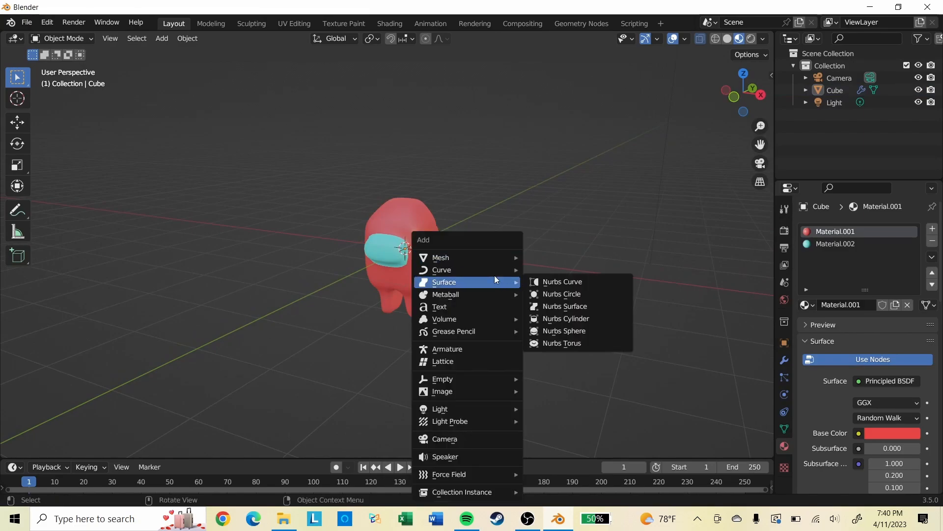
{"action": "mouse_move", "coordinate": [481, 255]}
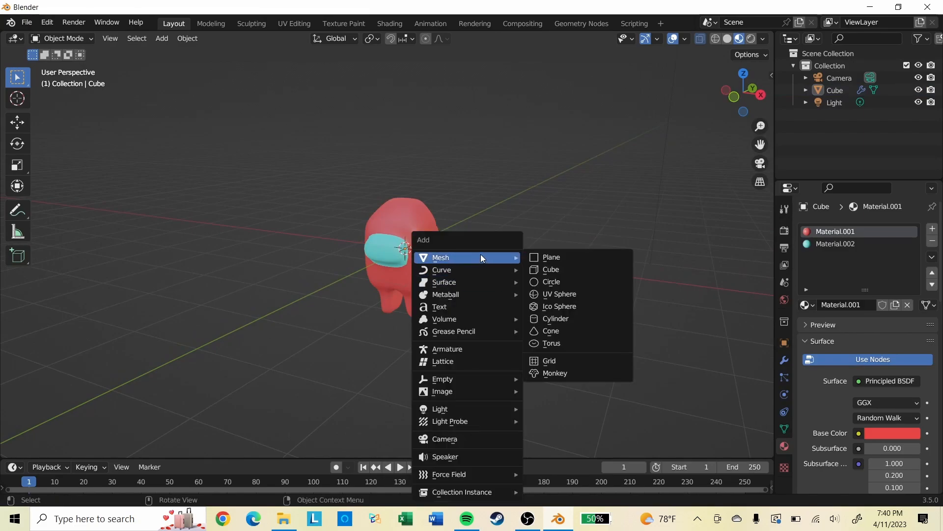
{"action": "left_click", "coordinate": [583, 322]}
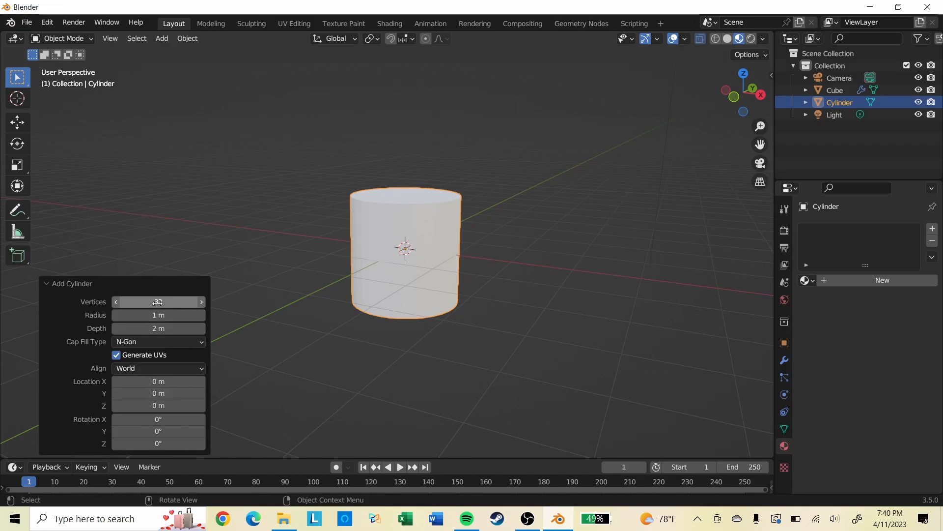
{"action": "left_click", "coordinate": [157, 303]}
{"action": "left_click", "coordinate": [157, 302]}
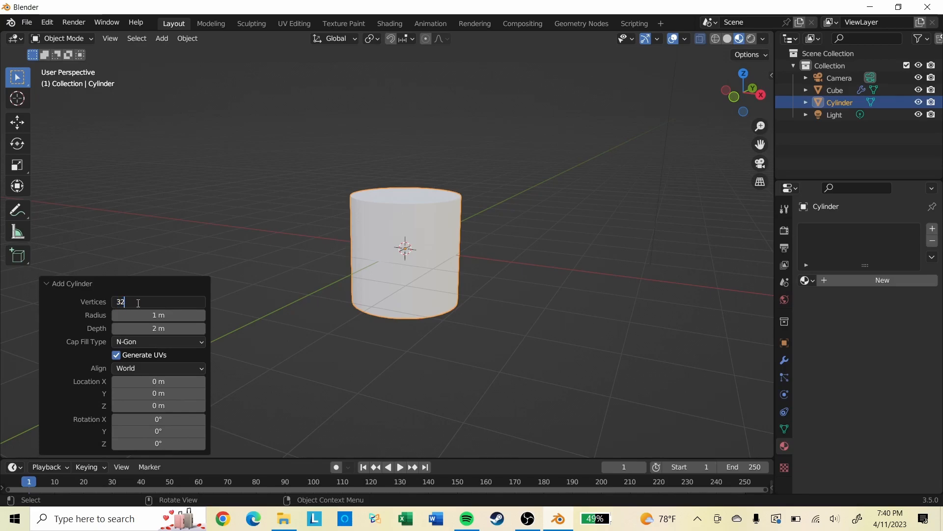
{"action": "left_click", "coordinate": [87, 308]}
{"action": "left_click_drag", "start_coordinate": [160, 305], "coordinate": [385, 305]}
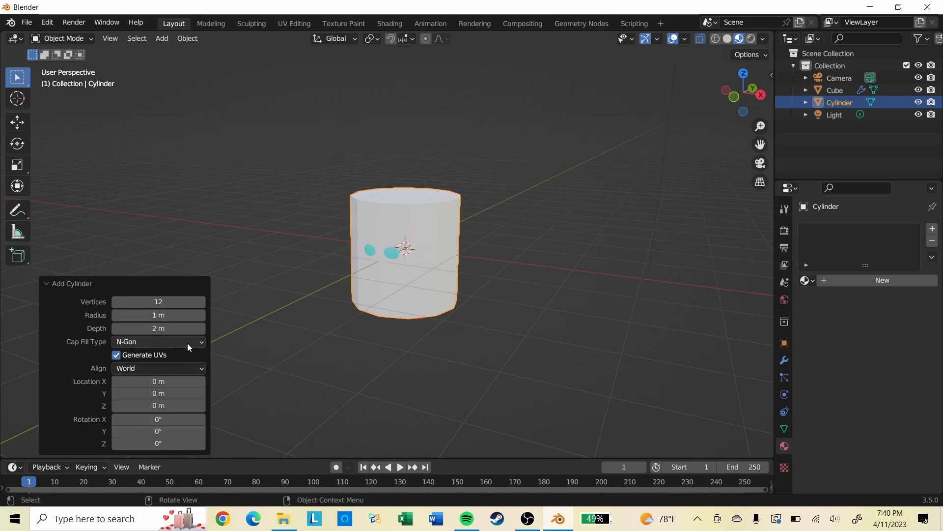
{"action": "left_click_drag", "start_coordinate": [163, 315], "coordinate": [370, 203]}
{"action": "left_click_drag", "start_coordinate": [193, 315], "coordinate": [343, 379]}
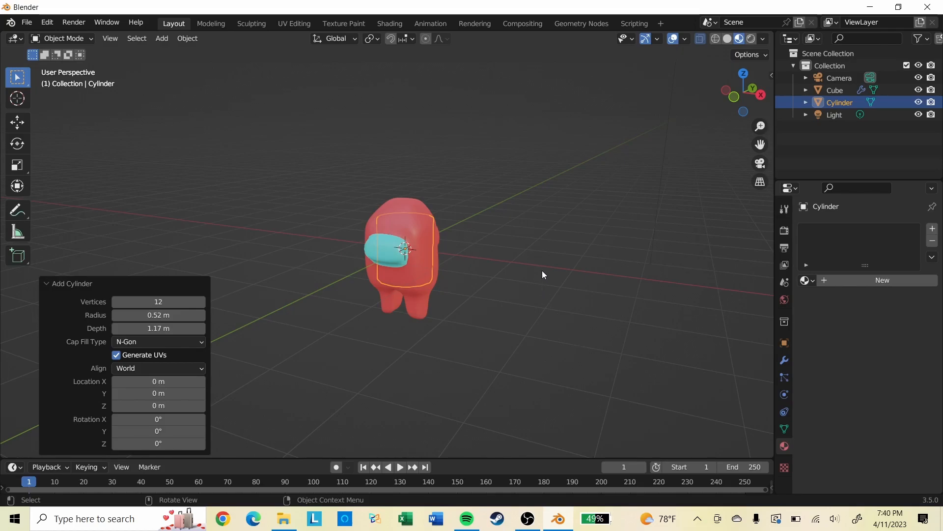
Step: Rename the cylinder object as hat
{"action": "left_click", "coordinate": [438, 253]}
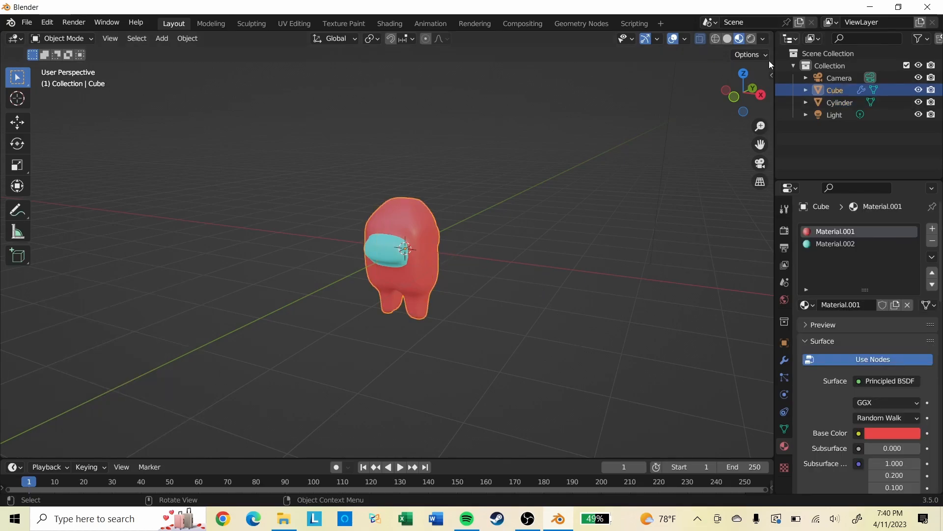
{"action": "double_click", "coordinate": [842, 102]}
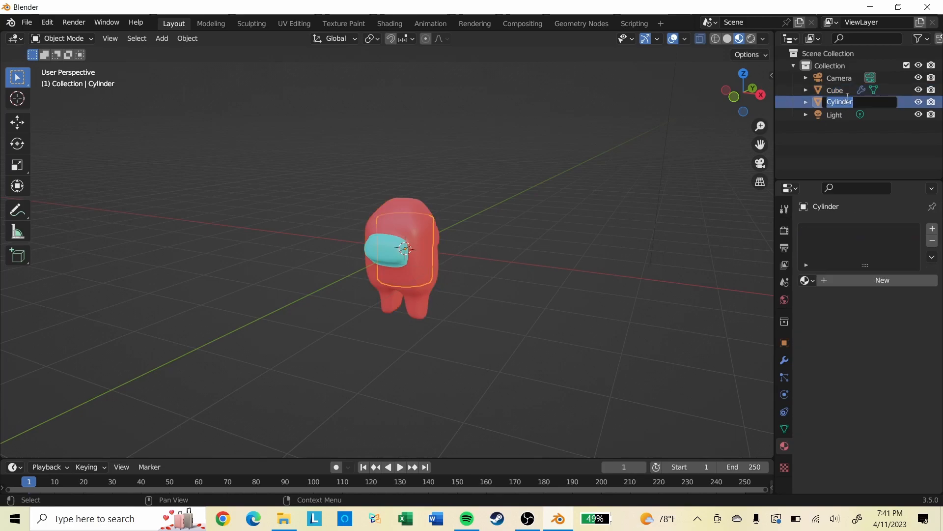
{"action": "type", "text": "hat"}
{"action": "key", "text": "Return"}
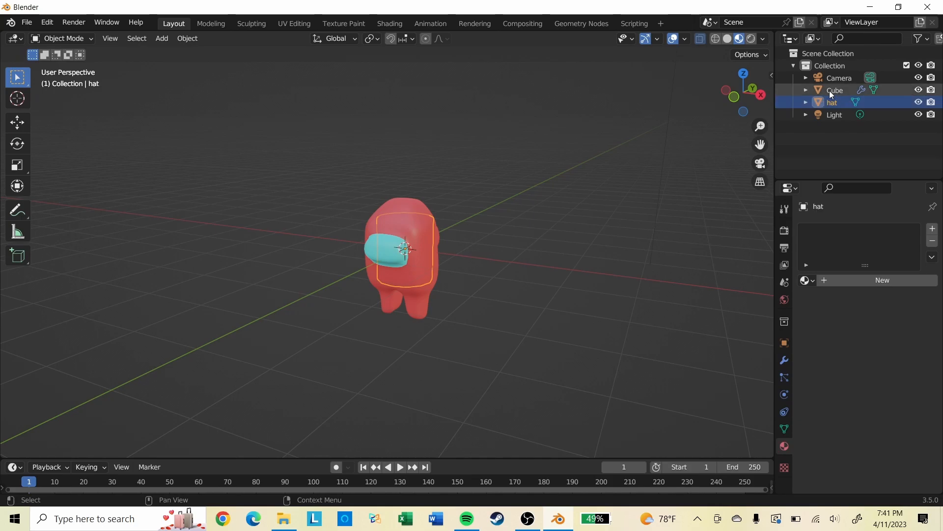
Step: Rename the character's Cube object as Mongus and deselect it
{"action": "double_click", "coordinate": [831, 91]}
{"action": "type", "text": "Mongus"}
{"action": "key", "text": "Return"}
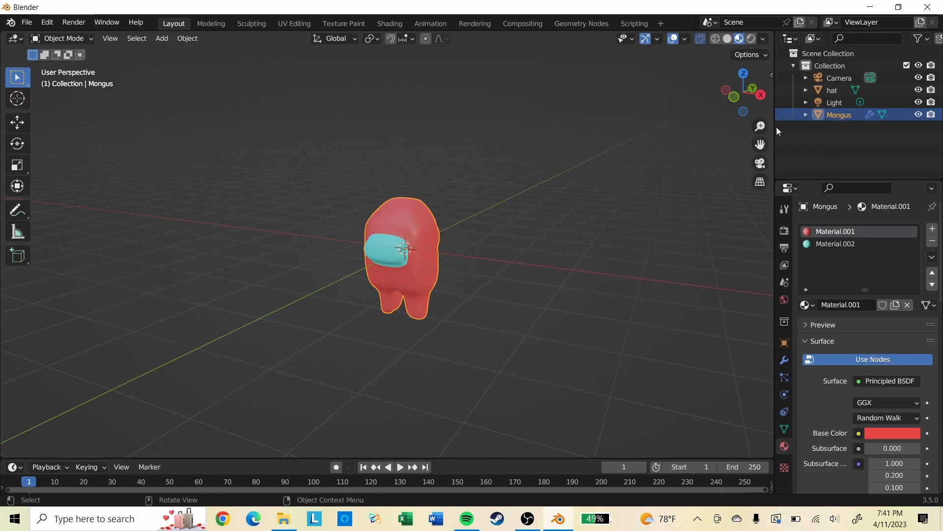
{"action": "left_click", "coordinate": [511, 271]}
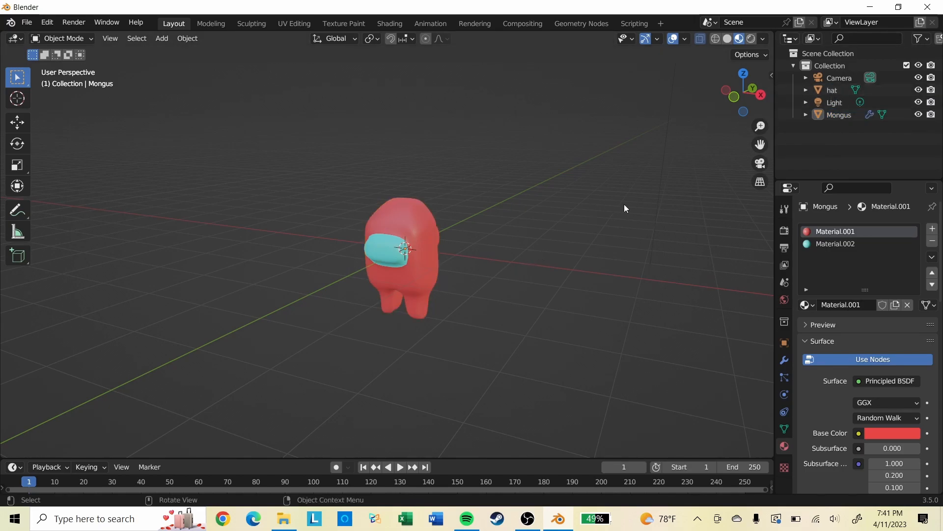
Step: Move the hat up about 1.32 m along Z to the top of the character's head
{"action": "left_click", "coordinate": [841, 90]}
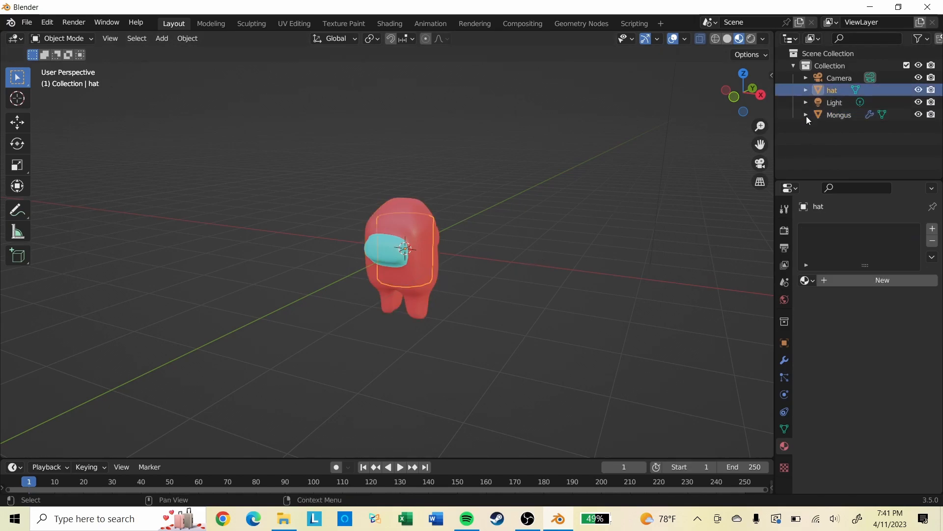
{"action": "key", "text": "g"}
{"action": "key", "text": "z"}
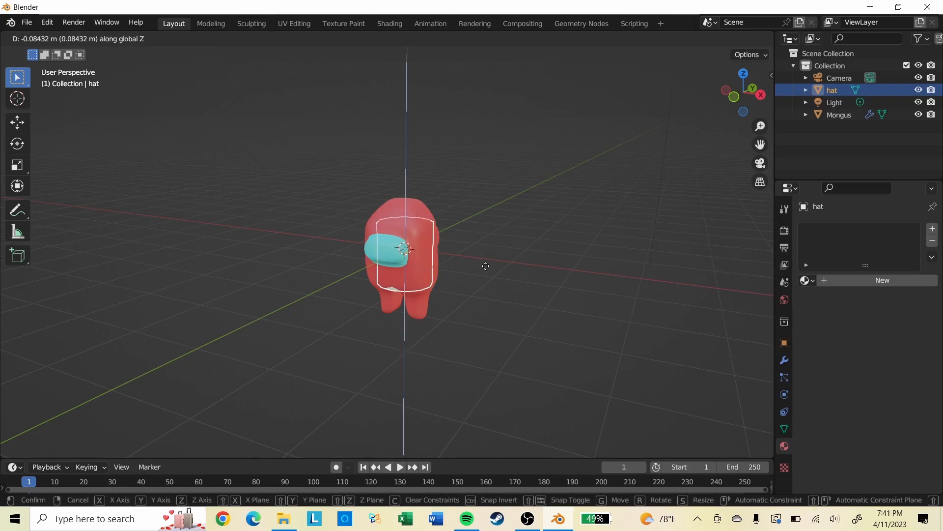
{"action": "left_click", "coordinate": [503, 194]}
Step: Scale the hat down uniformly to about 0.624
{"action": "middle_click_drag", "start_coordinate": [606, 211], "coordinate": [515, 209]}
{"action": "scroll", "coordinate": [515, 209], "scroll_direction": "up", "scroll_amount": 3}
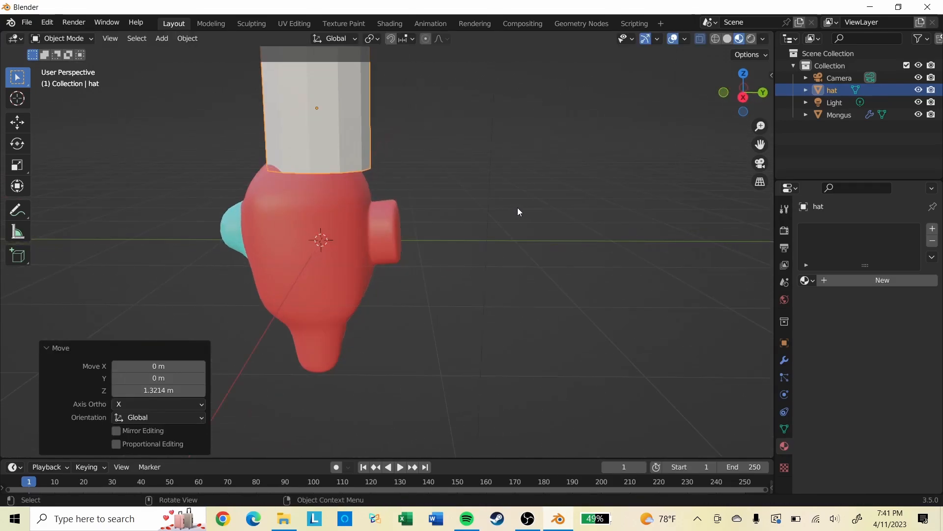
{"action": "middle_click_drag", "start_coordinate": [553, 139], "coordinate": [650, 207]}
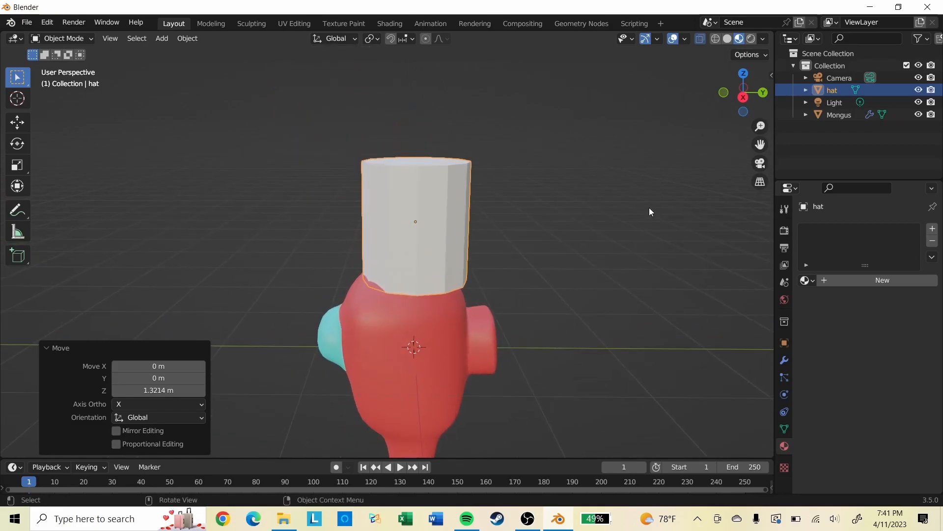
{"action": "key", "text": "s"}
{"action": "left_click", "coordinate": [562, 211]}
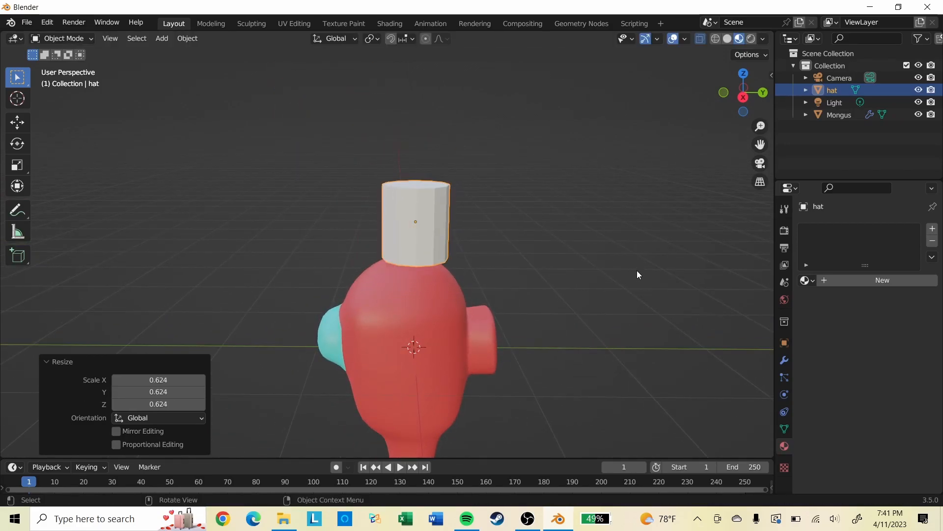
Step: In the right orthographic view, move the whole hat slightly toward the visor side and down onto the head
{"action": "key", "text": "KP_3"}
{"action": "key", "text": "grave"}
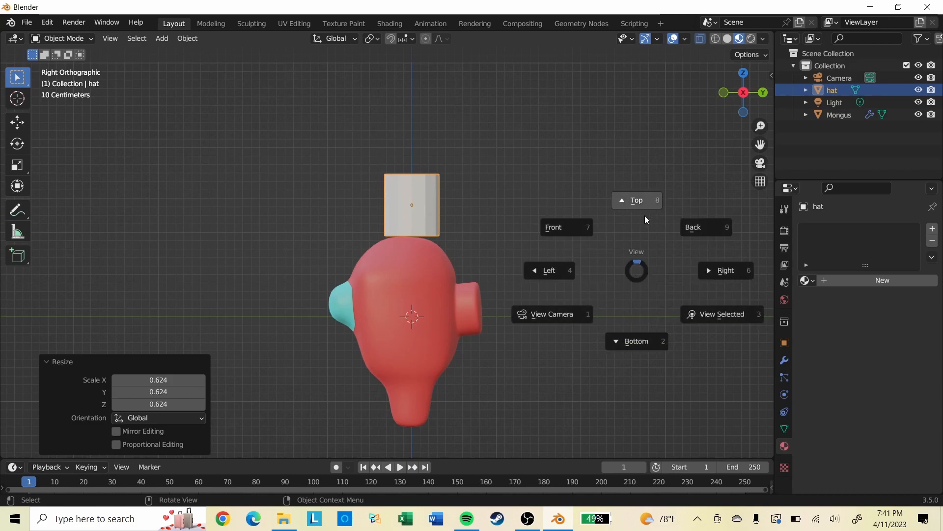
{"action": "left_click", "coordinate": [712, 226]}
{"action": "key", "text": "Tab"}
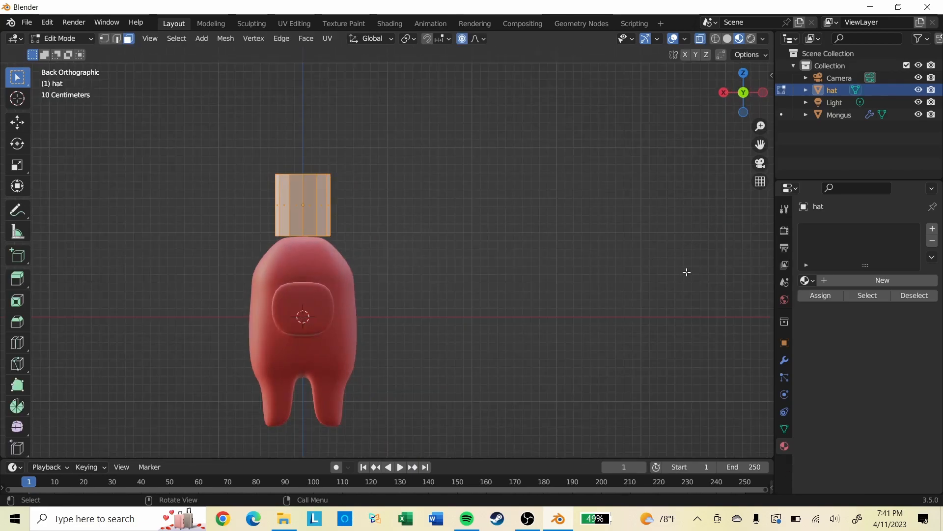
{"action": "key", "text": "grave"}
{"action": "left_click", "coordinate": [760, 260]}
{"action": "scroll", "coordinate": [651, 284], "scroll_direction": "up", "scroll_amount": 3}
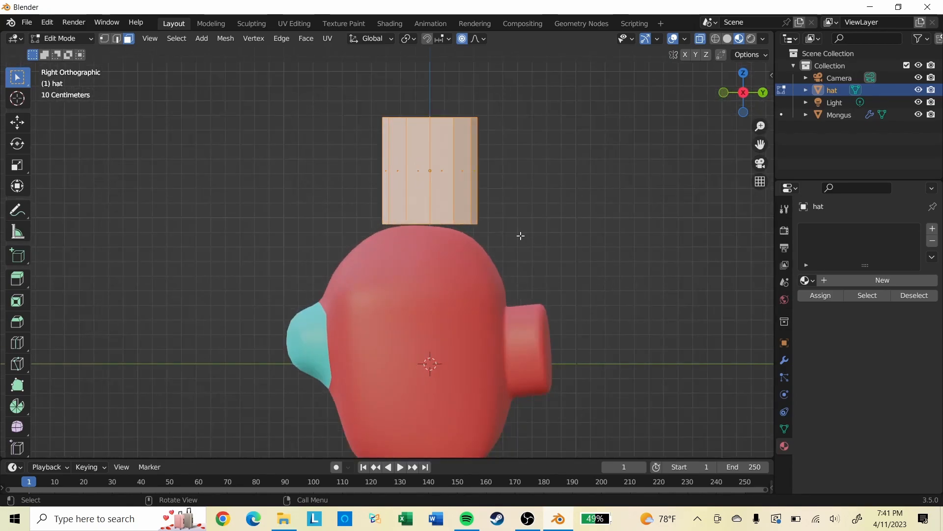
{"action": "key", "text": "Tab"}
{"action": "key", "text": "g"}
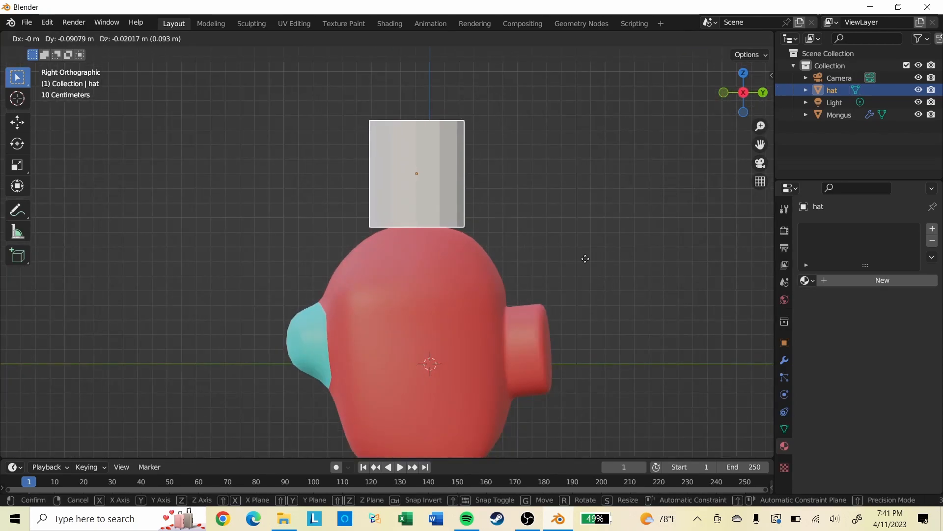
{"action": "left_click", "coordinate": [588, 271]}
Step: Adjust the hat's height along Z so its base rests on the crown of the head
{"action": "middle_click_drag", "start_coordinate": [562, 270], "coordinate": [527, 244]}
{"action": "key", "text": "g"}
{"action": "key", "text": "z"}
{"action": "left_click", "coordinate": [498, 242]}
Step: Open the hat's mesh in Edit Mode with vertex selection, focused on its lower rim
{"action": "scroll", "coordinate": [527, 243], "scroll_direction": "down", "scroll_amount": 10}
{"action": "middle_click_drag", "start_coordinate": [354, 219], "coordinate": [750, 248]}
{"action": "key", "text": "Tab"}
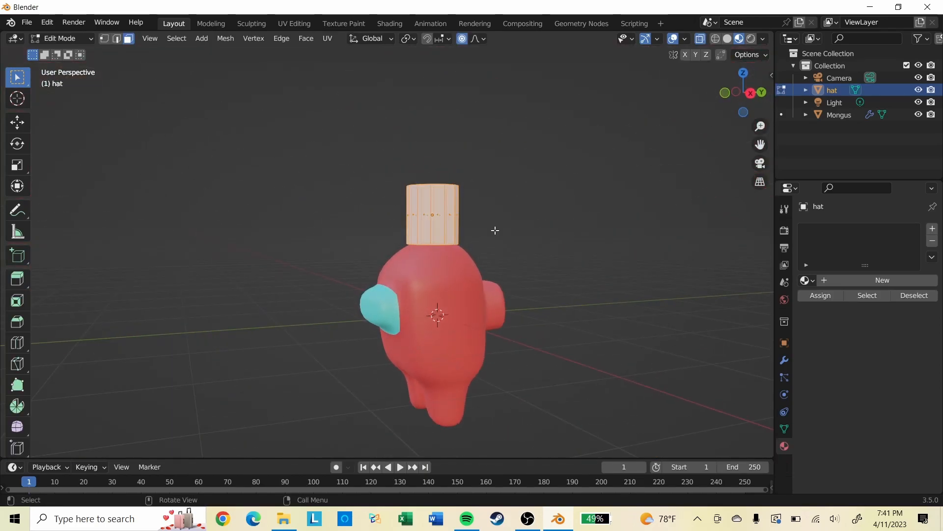
{"action": "scroll", "coordinate": [495, 229], "scroll_direction": "up", "scroll_amount": 6}
{"action": "middle_click_drag", "start_coordinate": [605, 263], "coordinate": [355, 271], "text": "shift"}
{"action": "left_click", "coordinate": [104, 38]}
Step: Select the vertex loop around the hat's bottom rim and extrude it downward about 0.1 m
{"action": "left_click", "coordinate": [303, 230]}
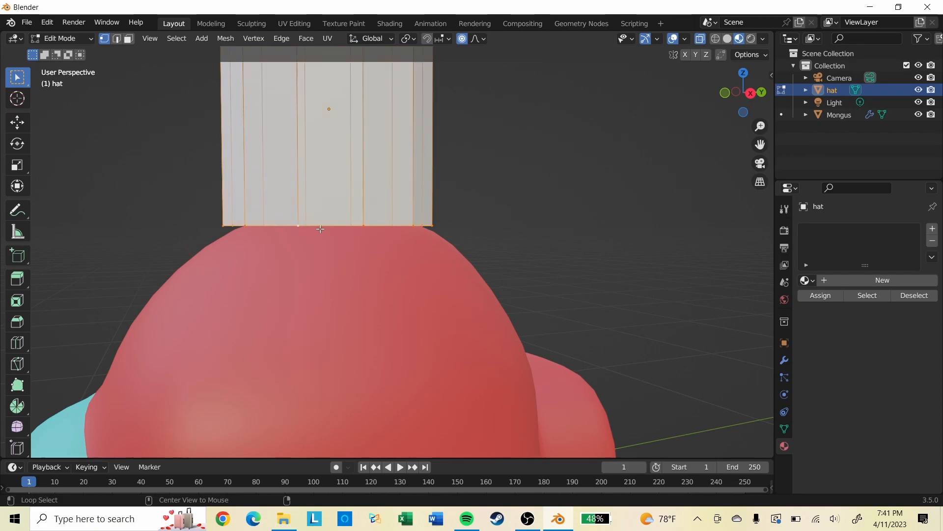
{"action": "scroll", "coordinate": [309, 232], "scroll_direction": "up", "scroll_amount": 2}
{"action": "scroll", "coordinate": [368, 225], "scroll_direction": "down", "scroll_amount": 6}
{"action": "scroll", "coordinate": [373, 231], "scroll_direction": "up", "scroll_amount": 5}
{"action": "middle_click_drag", "start_coordinate": [374, 231], "coordinate": [406, 238]}
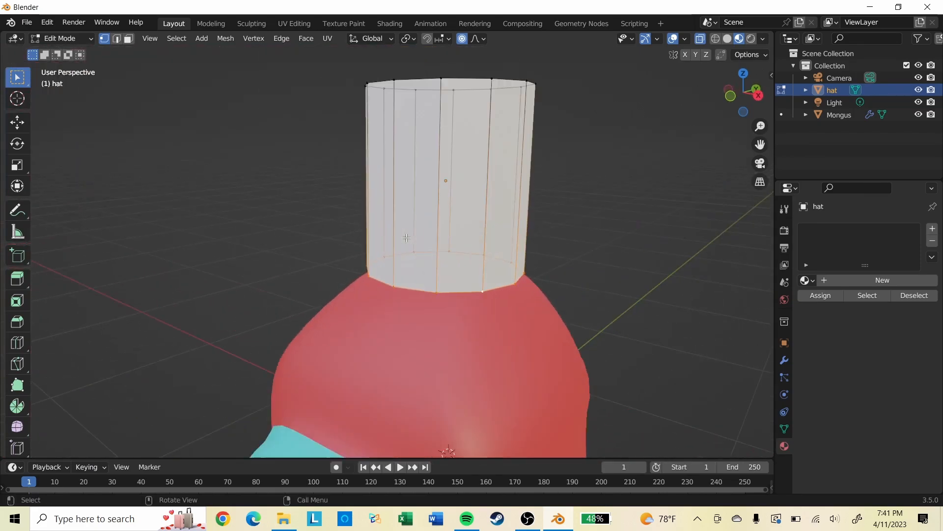
{"action": "middle_click_drag", "start_coordinate": [550, 307], "coordinate": [500, 295]}
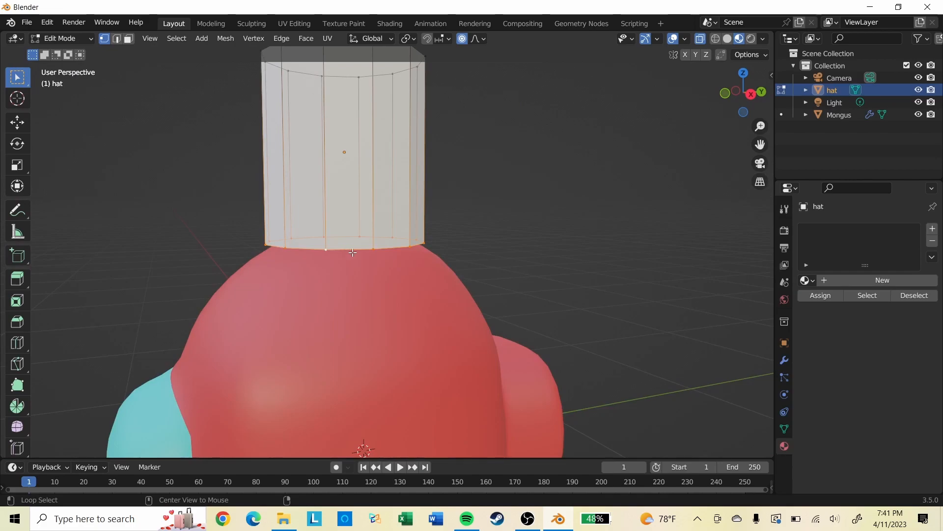
{"action": "middle_click_drag", "start_coordinate": [356, 252], "coordinate": [624, 283]}
{"action": "middle_click_drag", "start_coordinate": [431, 246], "coordinate": [588, 258]}
{"action": "key", "text": "e"}
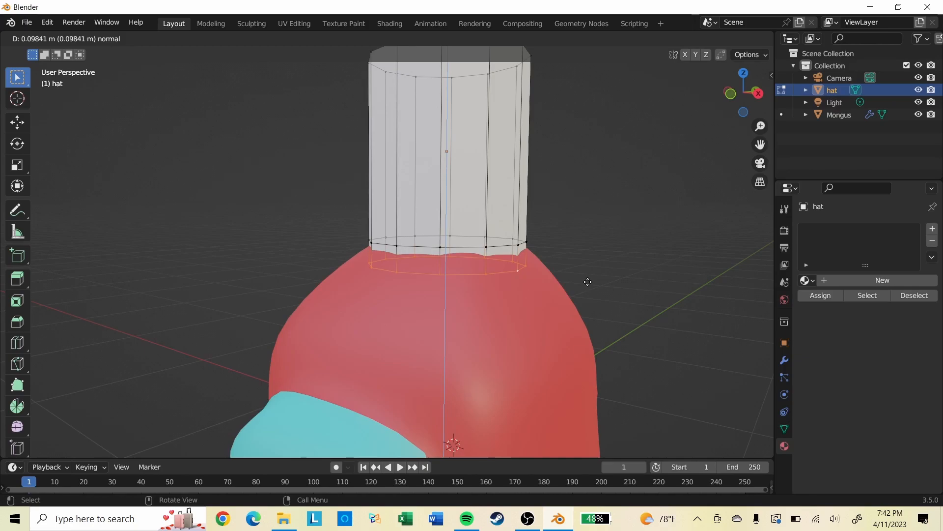
{"action": "left_click", "coordinate": [588, 281]}
Step: In face selection with X-ray off, select the ring of faces around the hat's base and extrude it in place
{"action": "left_click", "coordinate": [128, 38]}
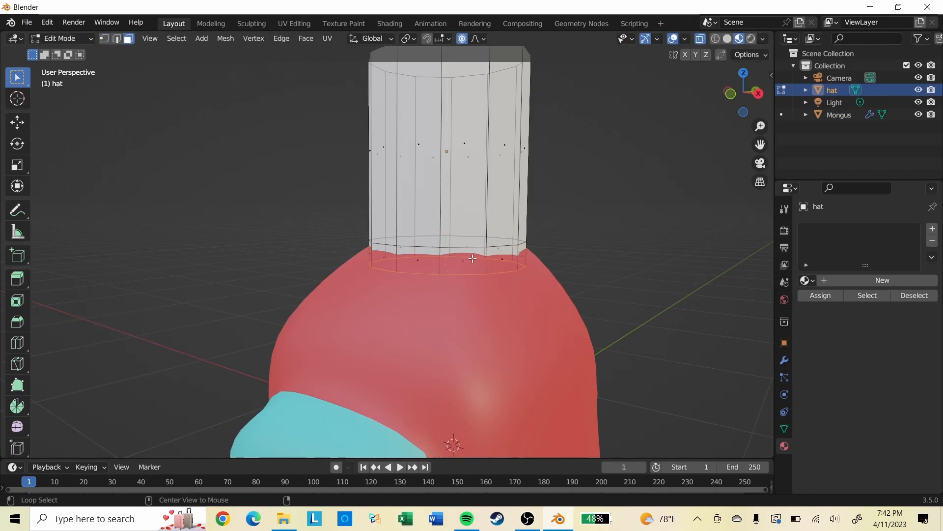
{"action": "left_click", "coordinate": [507, 265], "text": "alt"}
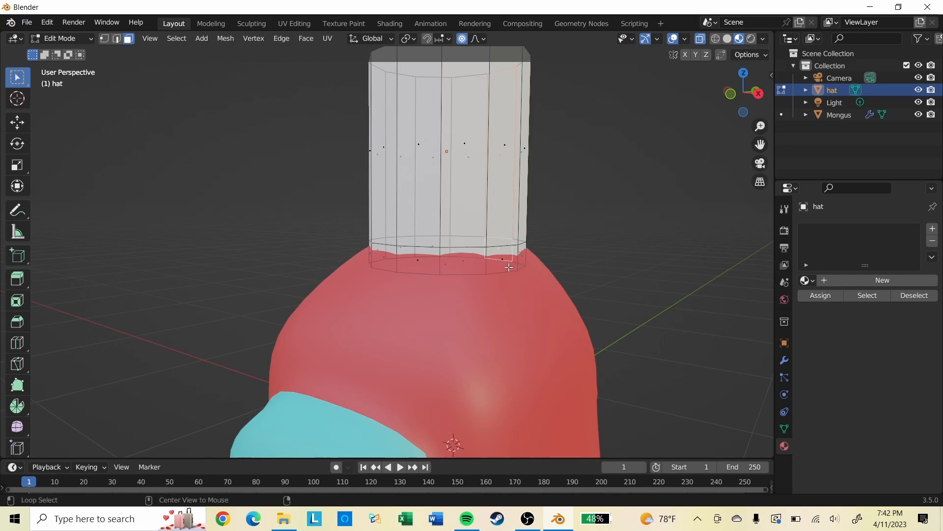
{"action": "left_click", "coordinate": [700, 39]}
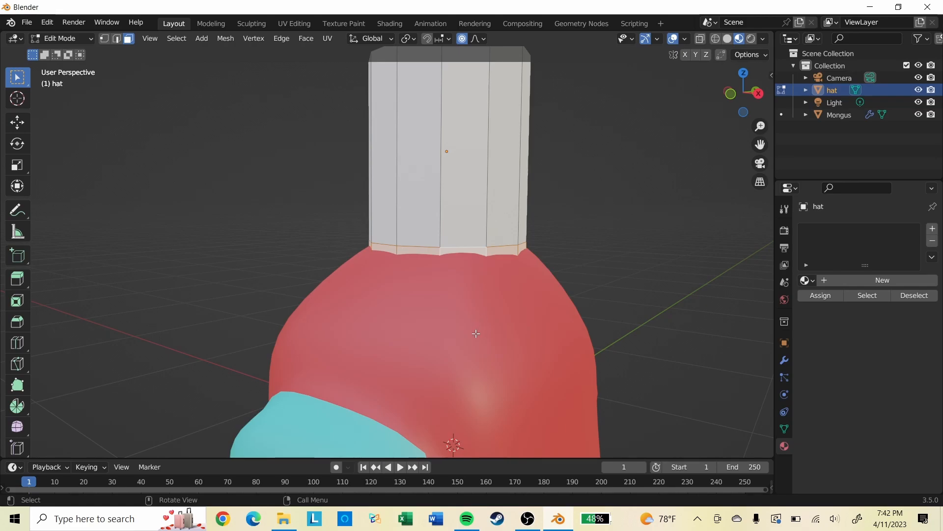
{"action": "key", "text": "e"}
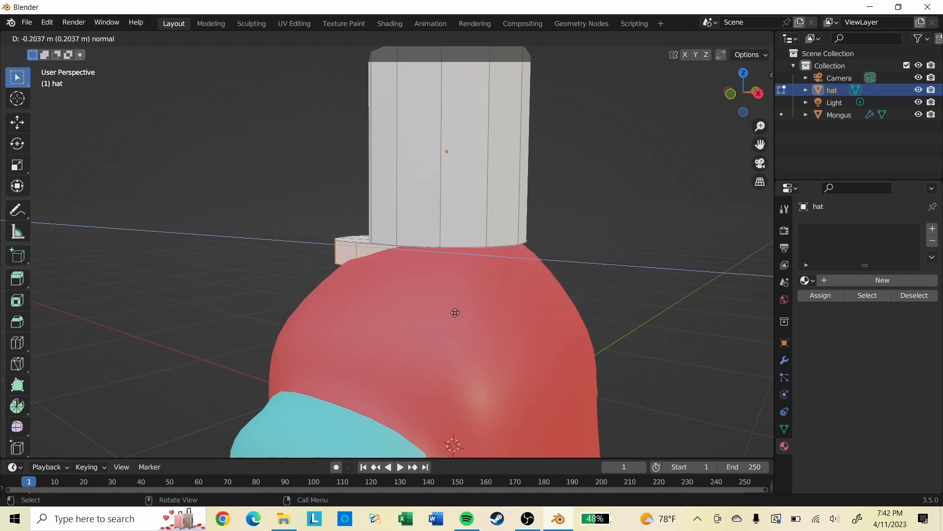
{"action": "right_click", "coordinate": [677, 306]}
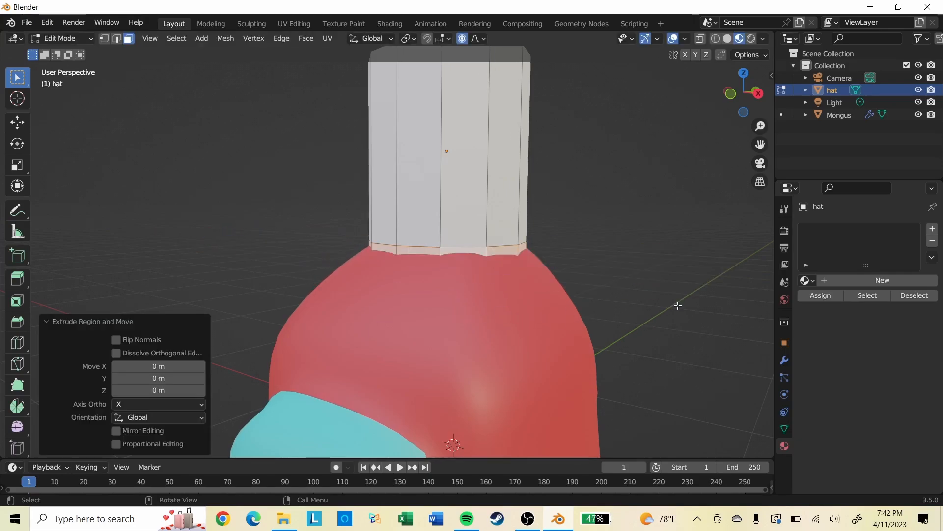
Step: Turn off proportional editing and scale the extruded face ring uniformly to 1.914 to form the hat's brim
{"action": "key", "text": "s"}
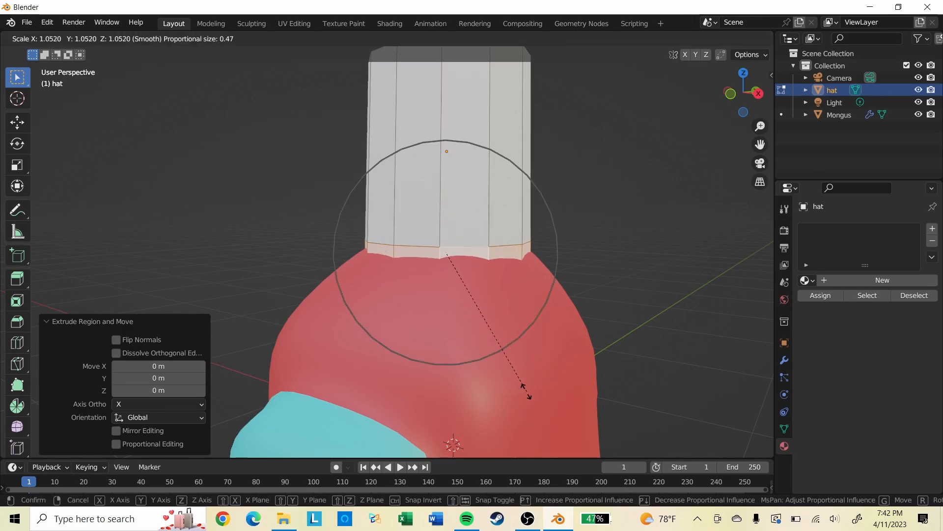
{"action": "right_click", "coordinate": [528, 392]}
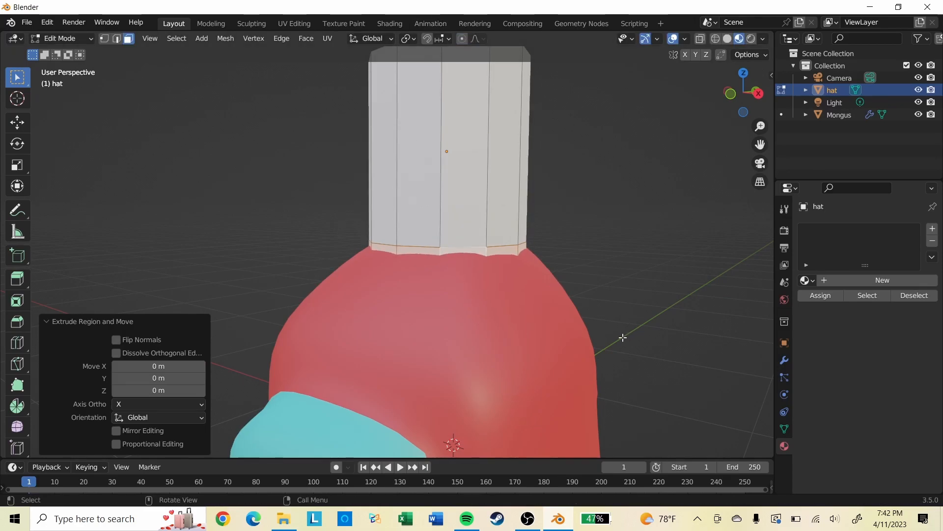
{"action": "key", "text": "s"}
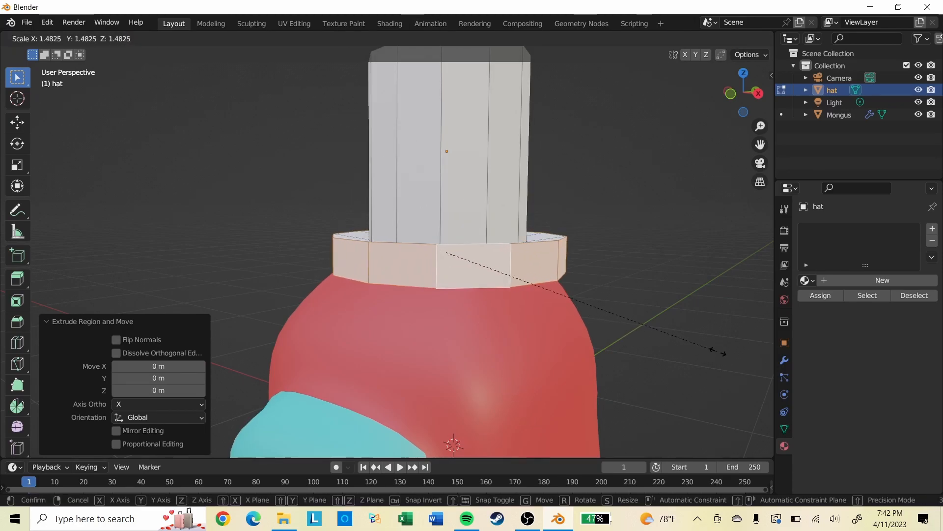
{"action": "left_click", "coordinate": [19, 369]}
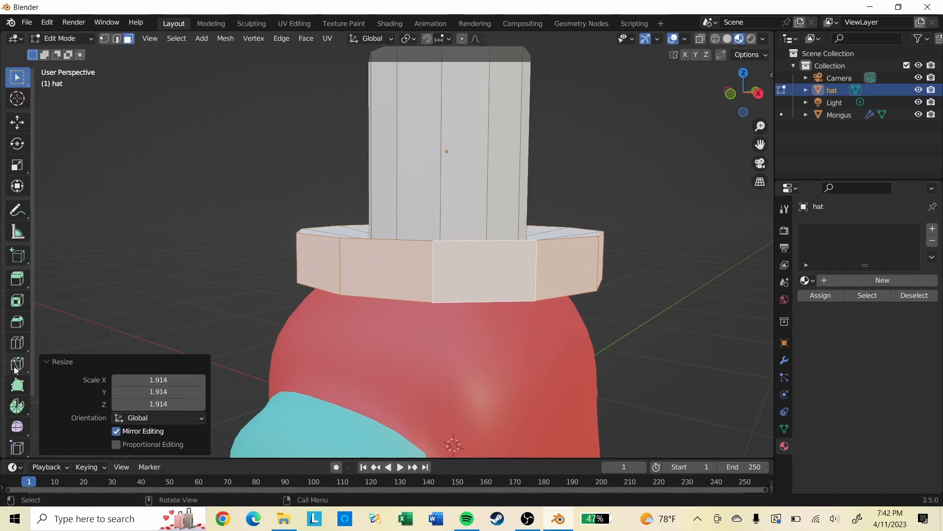
Step: Flatten the hat's brim by scaling it along Z to 0.629
{"action": "middle_click_drag", "start_coordinate": [413, 186], "coordinate": [431, 257]}
{"action": "key", "text": "s"}
{"action": "key", "text": "z"}
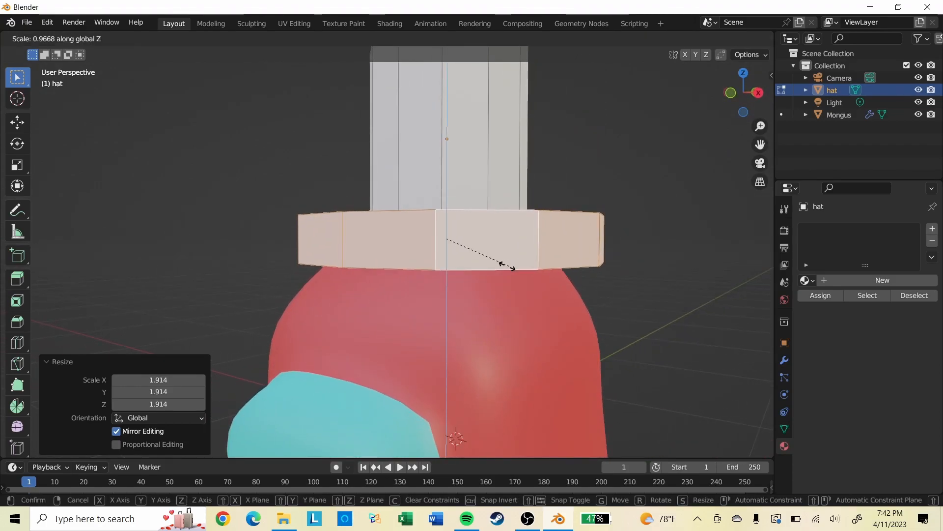
{"action": "left_click", "coordinate": [492, 258]}
{"action": "middle_click_drag", "start_coordinate": [492, 257], "coordinate": [534, 253]}
{"action": "middle_click_drag", "start_coordinate": [550, 215], "coordinate": [638, 182]}
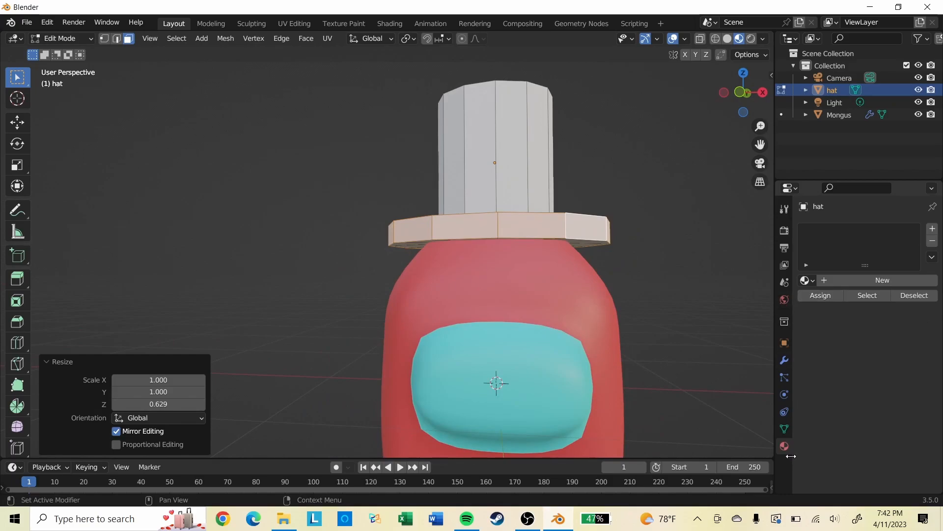
Step: Give the hat a new material with a black base color and return to Object Mode
{"action": "left_click", "coordinate": [833, 281]}
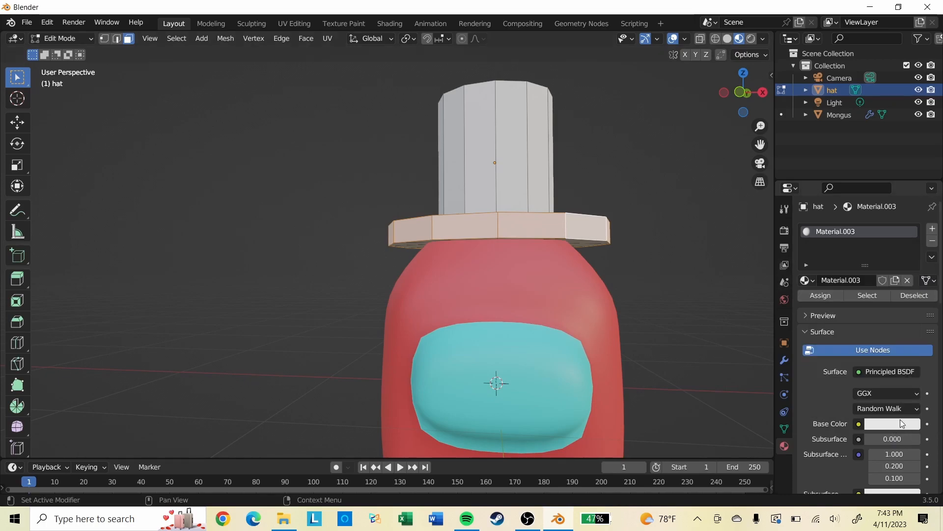
{"action": "left_click", "coordinate": [902, 424]}
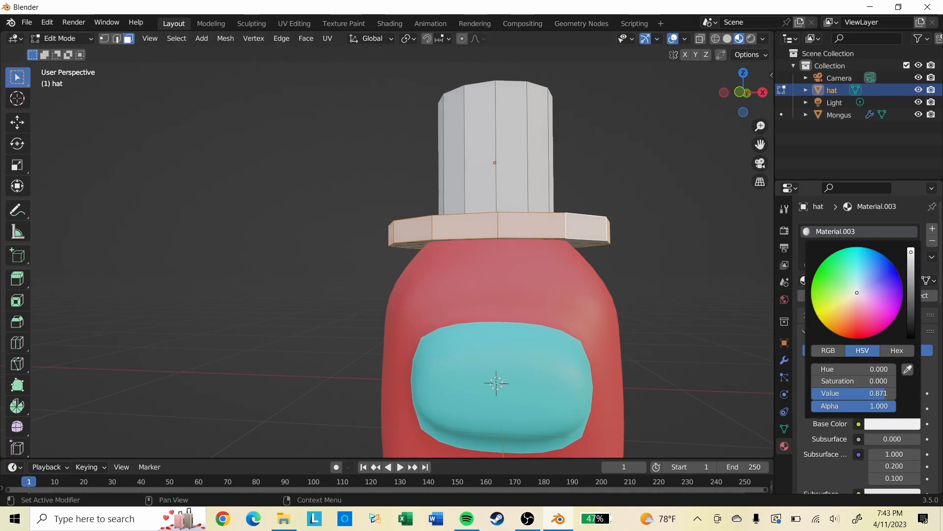
{"action": "left_click_drag", "start_coordinate": [910, 253], "coordinate": [910, 338]}
{"action": "middle_click_drag", "start_coordinate": [638, 194], "coordinate": [583, 208]}
{"action": "scroll", "coordinate": [630, 197], "scroll_direction": "down", "scroll_amount": 1}
{"action": "scroll", "coordinate": [591, 223], "scroll_direction": "up", "scroll_amount": 3}
{"action": "left_click", "coordinate": [571, 215]}
{"action": "key", "text": "Tab"}
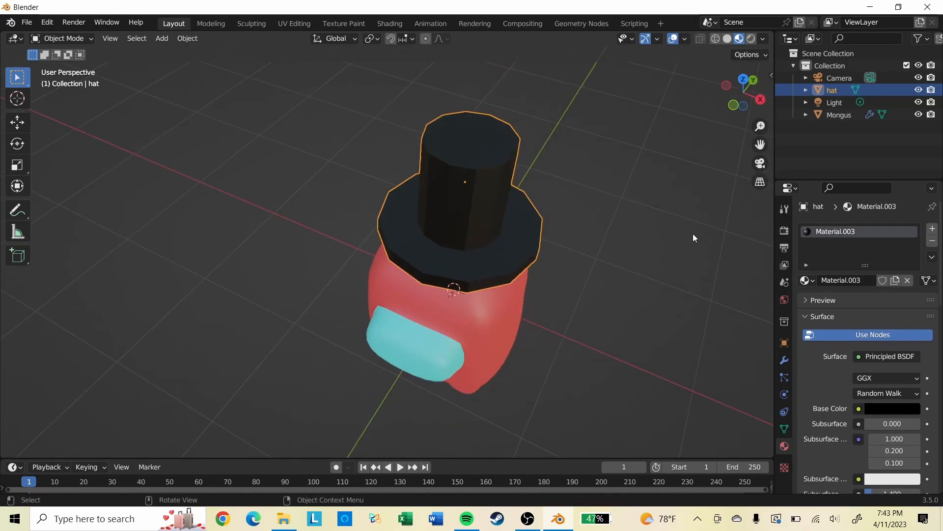
Step: Test-move the character's body to check whether the hat follows it, cancelling the move
{"action": "middle_click_drag", "start_coordinate": [694, 232], "coordinate": [714, 150]}
{"action": "left_click", "coordinate": [510, 271]}
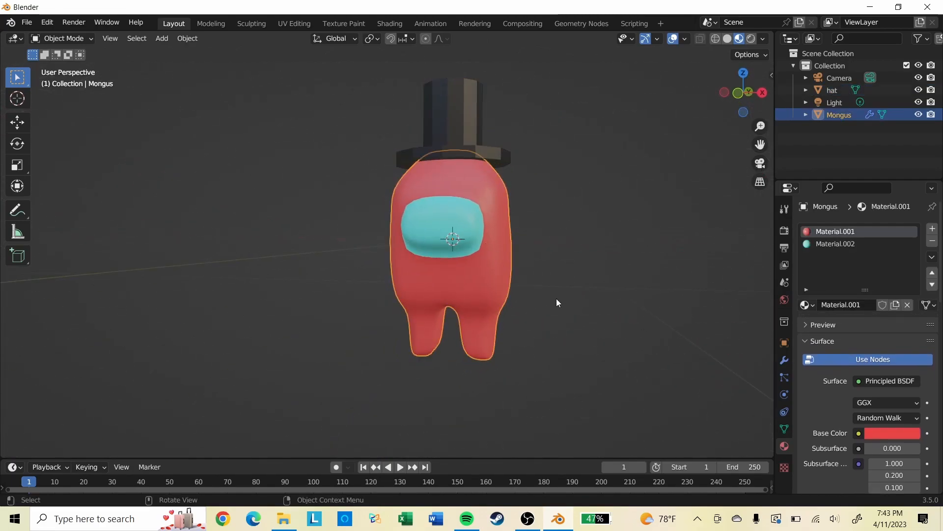
{"action": "key", "text": "g"}
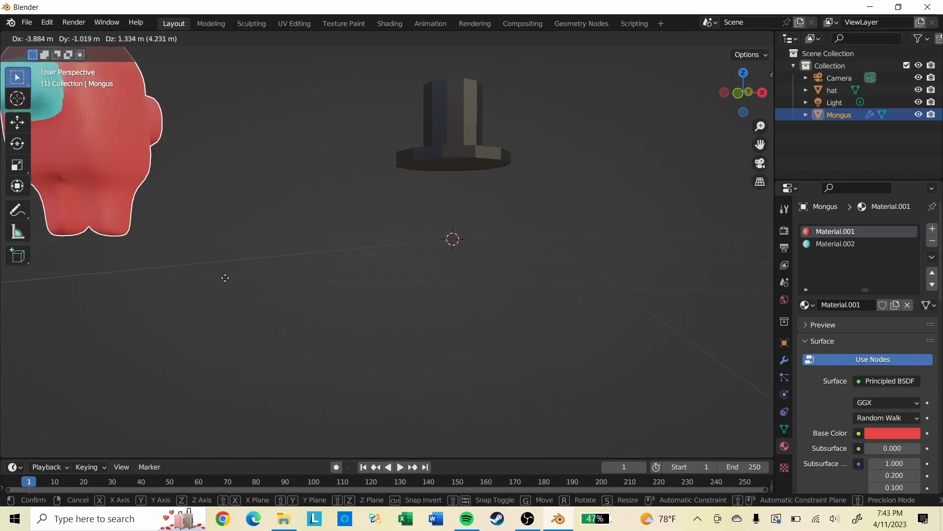
{"action": "left_click", "coordinate": [446, 112]}
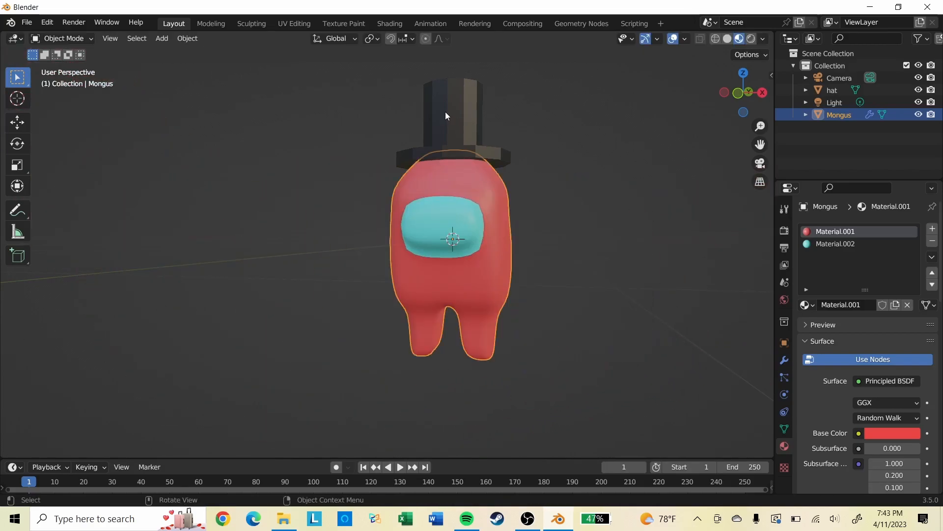
Step: Parent the hat to the Mongus body using the Object option
{"action": "left_click", "coordinate": [463, 103]}
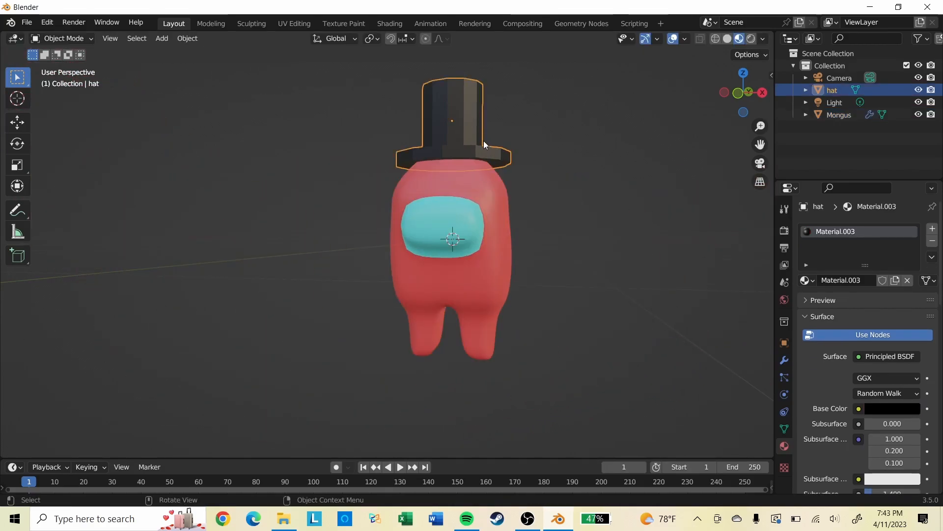
{"action": "left_click", "coordinate": [486, 225], "text": "shift"}
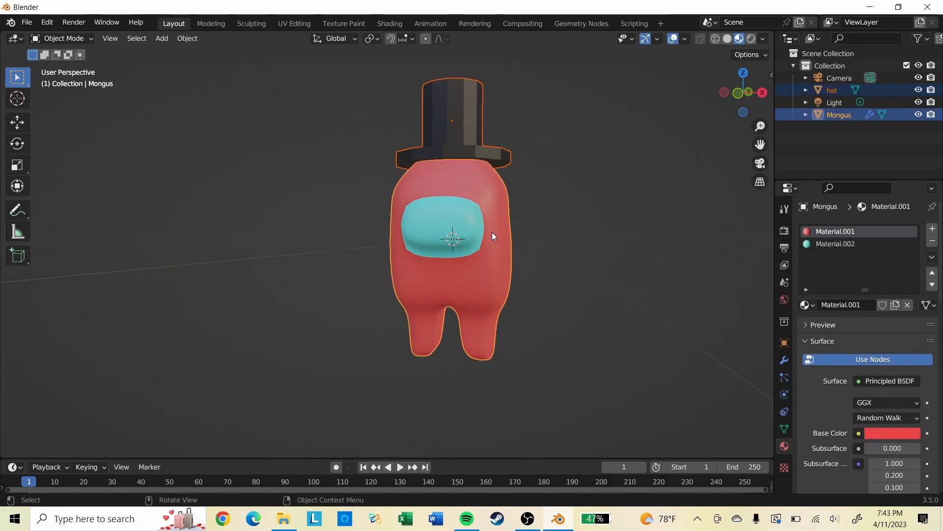
{"action": "key", "text": "ctrl+p"}
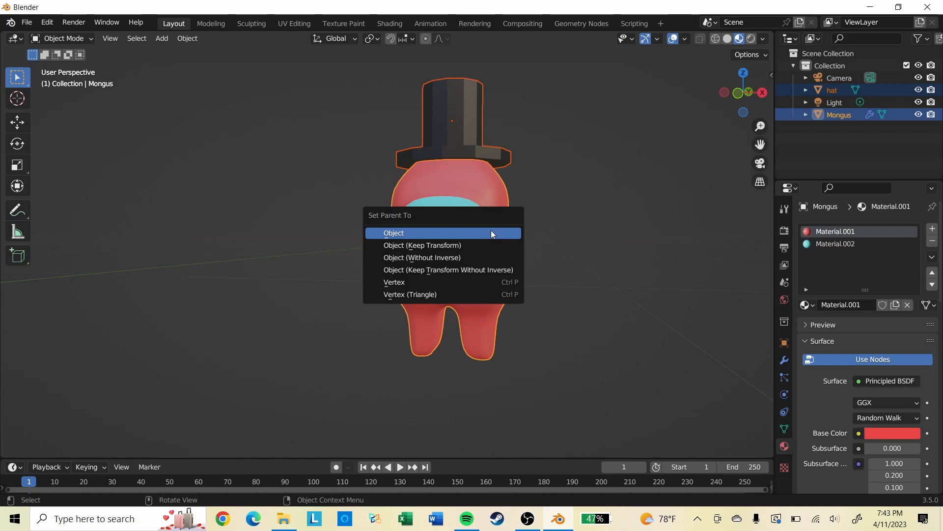
{"action": "left_click", "coordinate": [491, 232]}
Step: Test the parenting with cancelled moves of the body and of the hat
{"action": "left_click", "coordinate": [499, 216]}
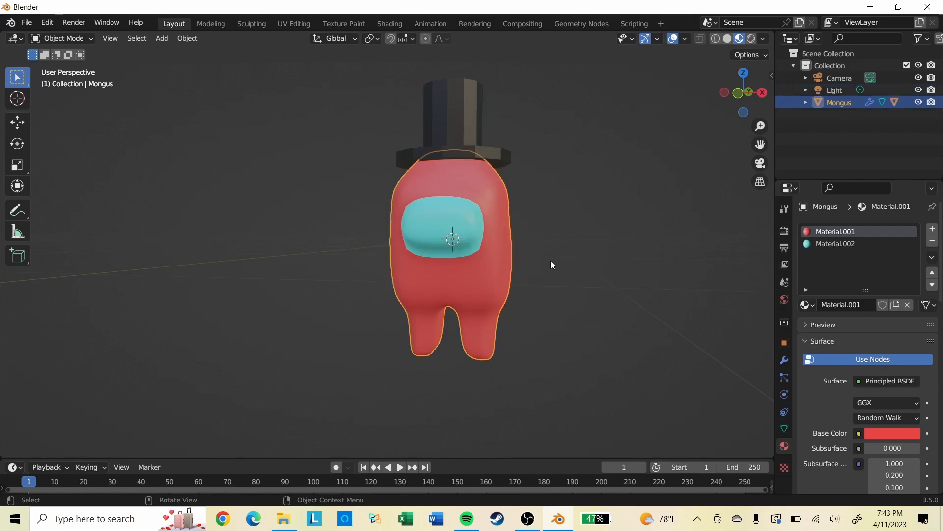
{"action": "key", "text": "g"}
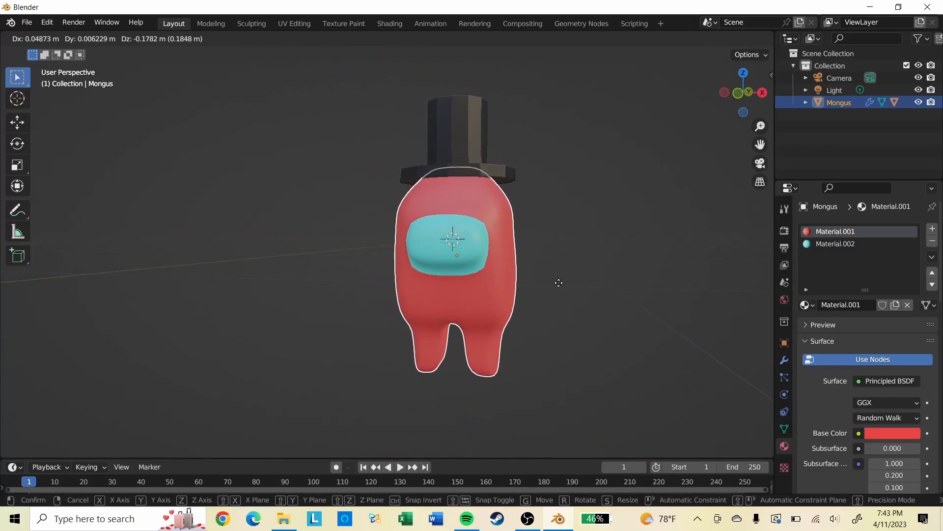
{"action": "right_click", "coordinate": [559, 282]}
{"action": "left_click", "coordinate": [464, 84]}
{"action": "key", "text": "g"}
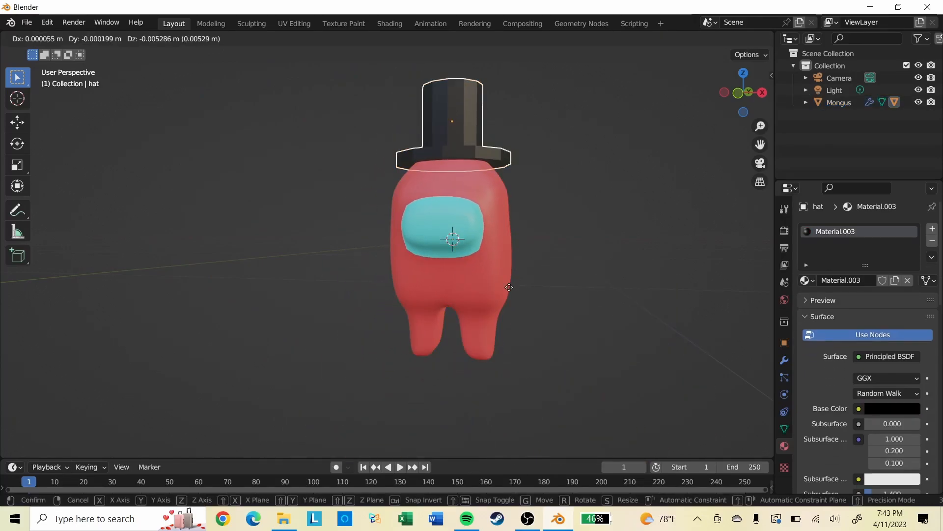
{"action": "key", "text": "Escape"}
Step: Duplicate the Mongus body and place the copy about 2.87 m higher along Z, above the hat
{"action": "left_click", "coordinate": [498, 230]}
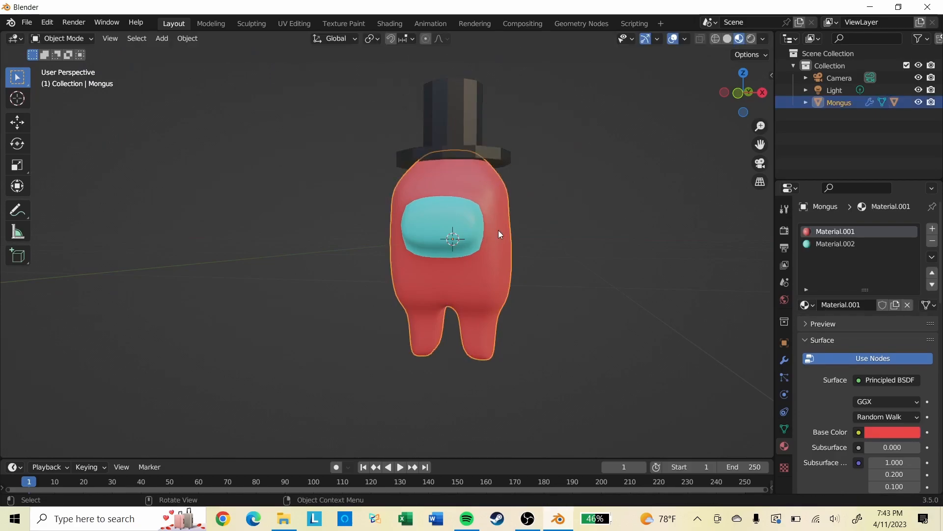
{"action": "middle_click_drag", "start_coordinate": [522, 255], "coordinate": [564, 264]}
{"action": "scroll", "coordinate": [545, 246], "scroll_direction": "up", "scroll_amount": 2}
{"action": "key", "text": "shift+d"}
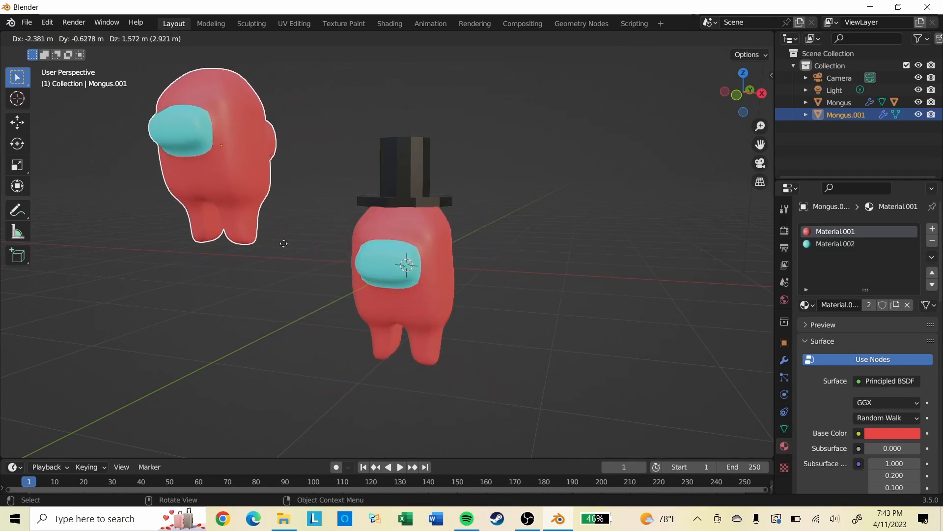
{"action": "key", "text": "z"}
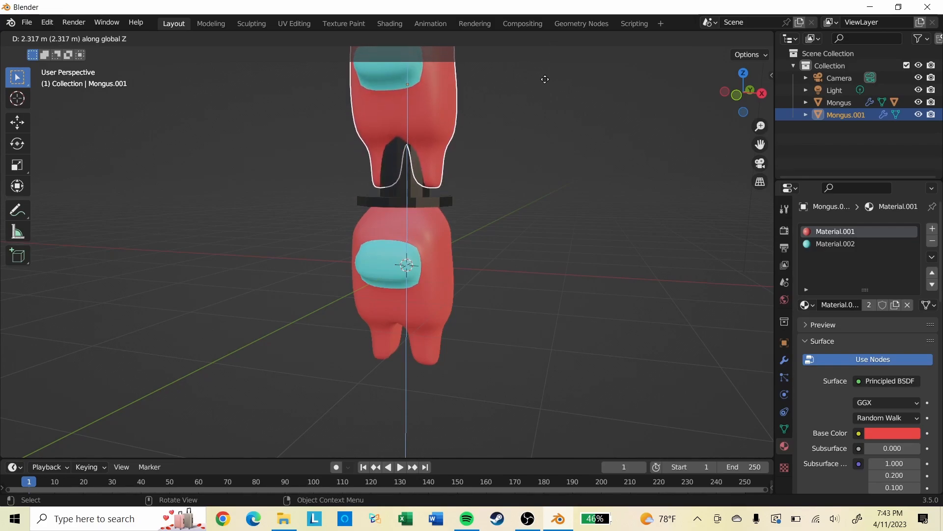
{"action": "left_click", "coordinate": [543, 442]}
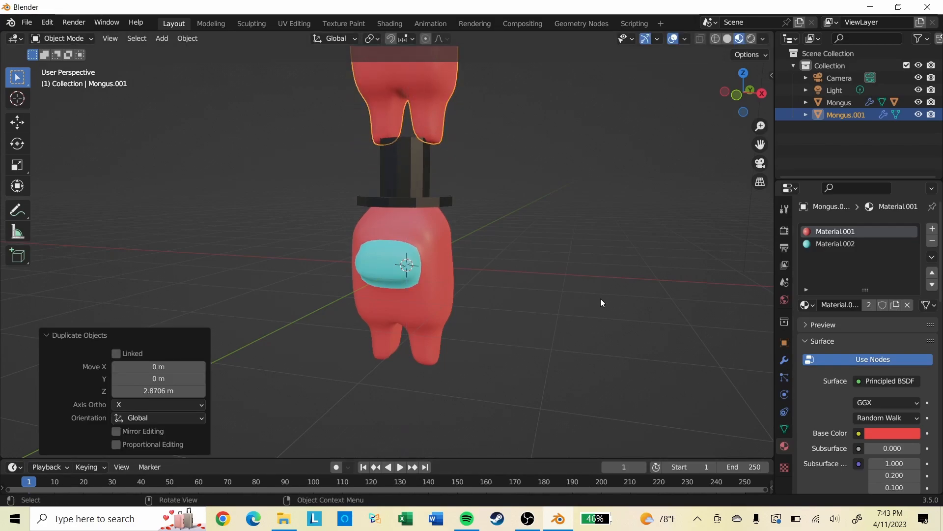
Step: Scale the duplicated body down uniformly to 0.243 and lower it about 0.85 m along Z toward the hat
{"action": "scroll", "coordinate": [594, 310], "scroll_direction": "down", "scroll_amount": 3}
{"action": "key", "text": "s"}
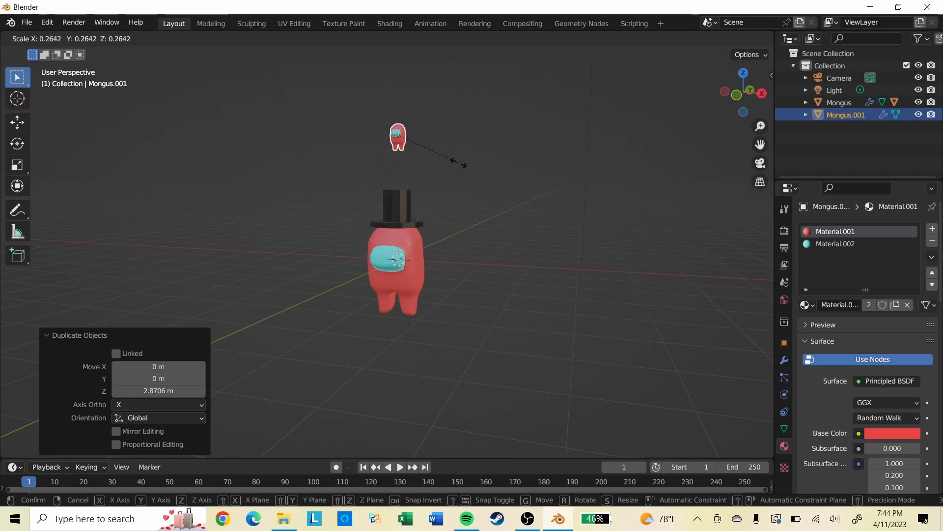
{"action": "left_click", "coordinate": [453, 163]}
{"action": "key", "text": "g"}
{"action": "key", "text": "z"}
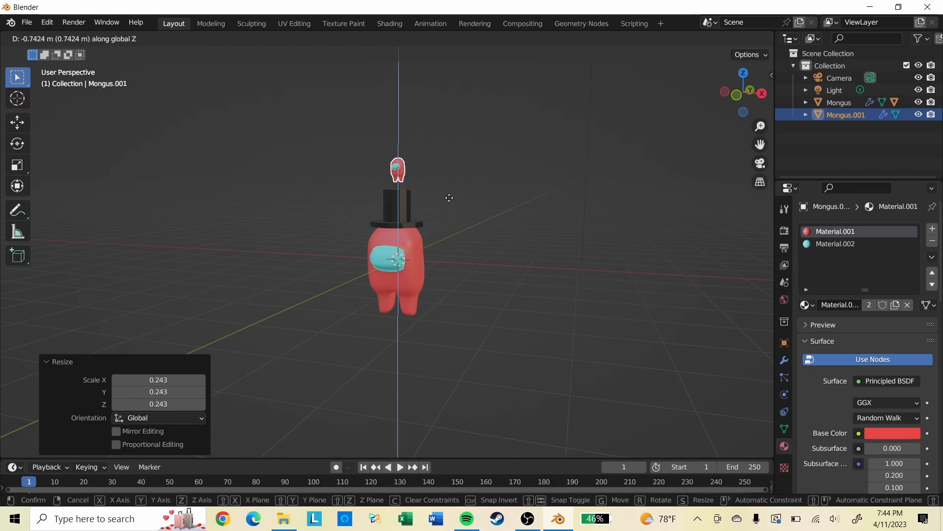
{"action": "left_click", "coordinate": [449, 199]}
Step: Lower the miniature Mongus about 0.05 m along Z onto the top of the hat
{"action": "scroll", "coordinate": [460, 174], "scroll_direction": "up", "scroll_amount": 5}
{"action": "middle_click_drag", "start_coordinate": [591, 165], "coordinate": [451, 264], "text": "shift"}
{"action": "scroll", "coordinate": [530, 387], "scroll_direction": "up", "scroll_amount": 2}
{"action": "key", "text": "g"}
{"action": "key", "text": "z"}
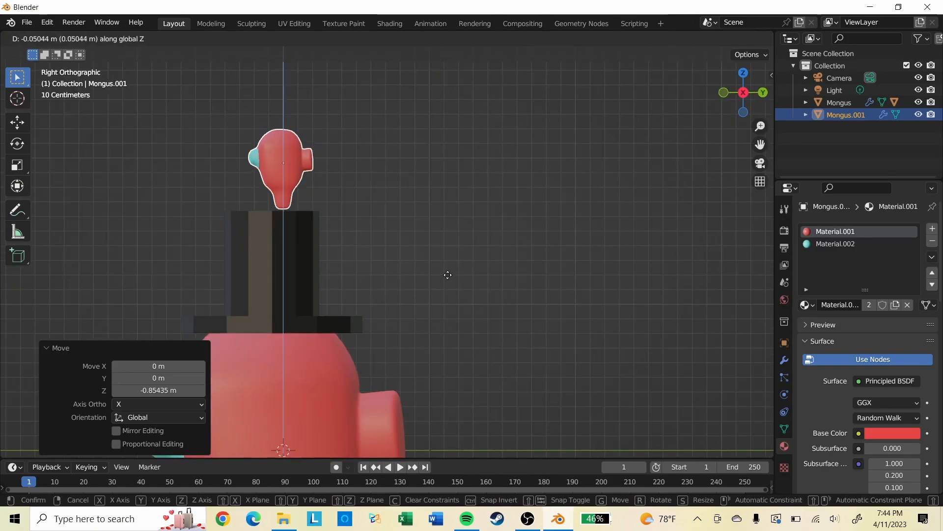
{"action": "left_click", "coordinate": [446, 274]}
{"action": "key", "text": "Tab"}
{"action": "scroll", "coordinate": [326, 179], "scroll_direction": "up", "scroll_amount": 4}
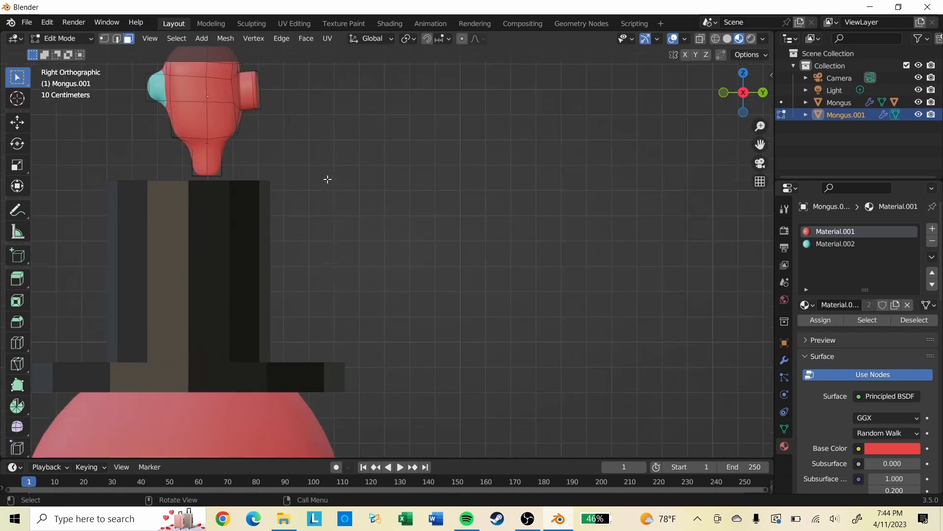
{"action": "middle_click_drag", "start_coordinate": [324, 160], "coordinate": [642, 287], "text": "shift"}
{"action": "scroll", "coordinate": [576, 312], "scroll_direction": "up", "scroll_amount": 3}
{"action": "middle_click_drag", "start_coordinate": [652, 345], "coordinate": [589, 321], "text": "shift"}
{"action": "scroll", "coordinate": [525, 258], "scroll_direction": "down", "scroll_amount": 5}
{"action": "scroll", "coordinate": [525, 258], "scroll_direction": "down", "scroll_amount": 3}
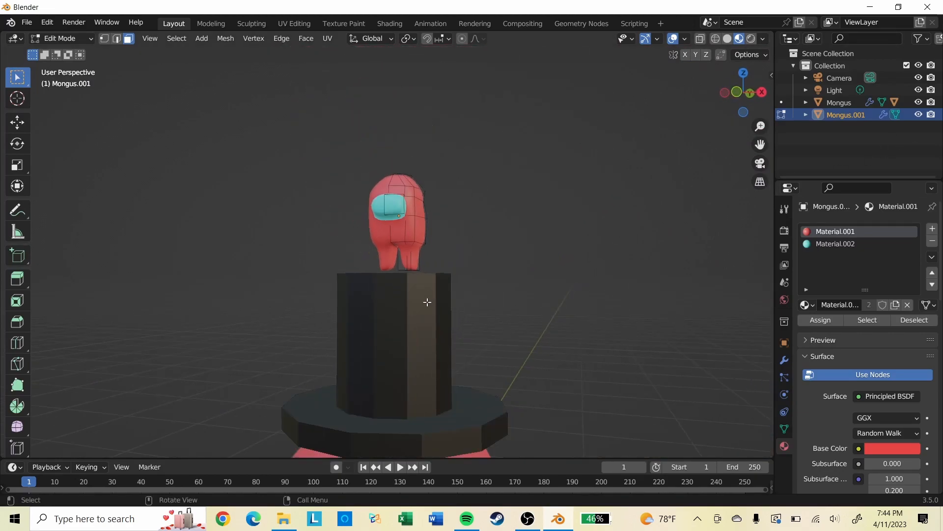
{"action": "key", "text": "Tab"}
Step: Hide the hat and open the miniature Mongus for mesh editing
{"action": "left_click", "coordinate": [394, 327]}
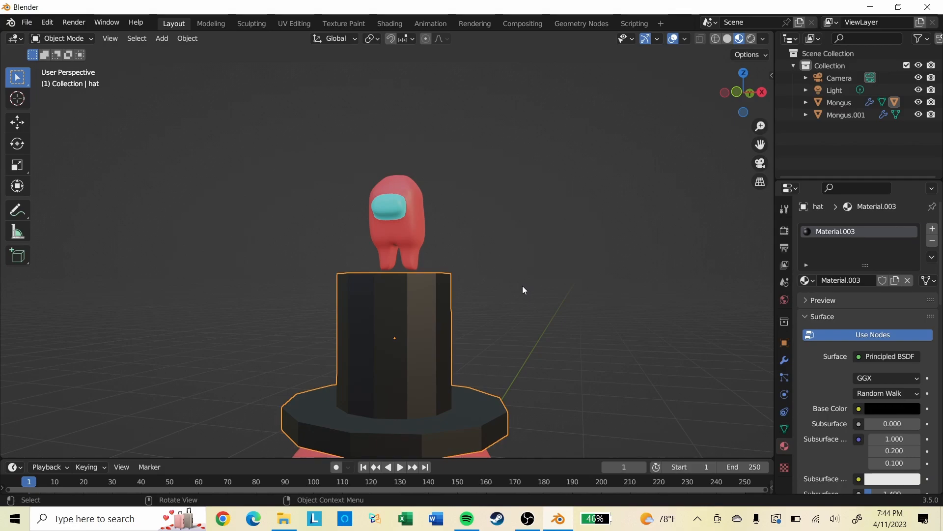
{"action": "key", "text": "h"}
{"action": "scroll", "coordinate": [521, 284], "scroll_direction": "up", "scroll_amount": 2}
{"action": "middle_click_drag", "start_coordinate": [519, 283], "coordinate": [384, 307]}
{"action": "left_click", "coordinate": [398, 237]}
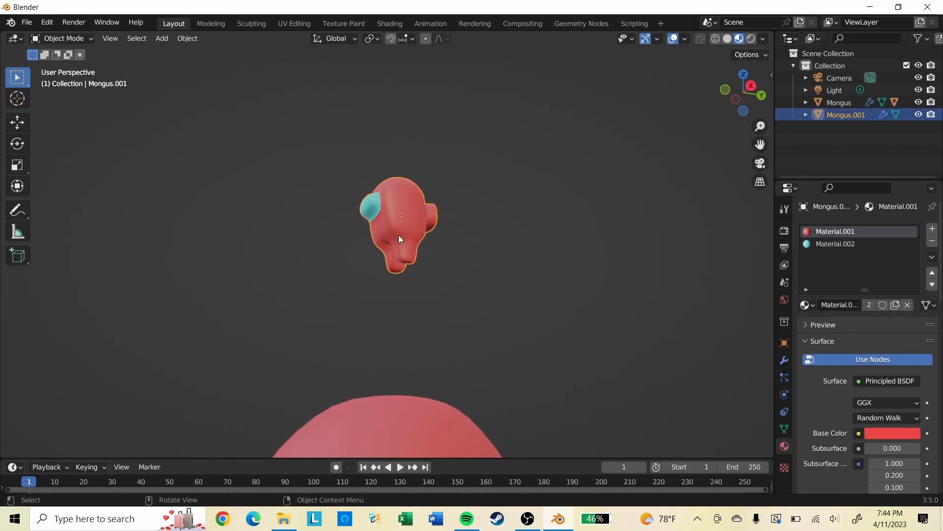
{"action": "key", "text": "Tab"}
Step: Select the bottom faces of the miniature's leg and align the view to the right side
{"action": "scroll", "coordinate": [421, 247], "scroll_direction": "up", "scroll_amount": 8}
{"action": "scroll", "coordinate": [427, 182], "scroll_direction": "down", "scroll_amount": 6}
{"action": "middle_click_drag", "start_coordinate": [421, 199], "coordinate": [462, 219]}
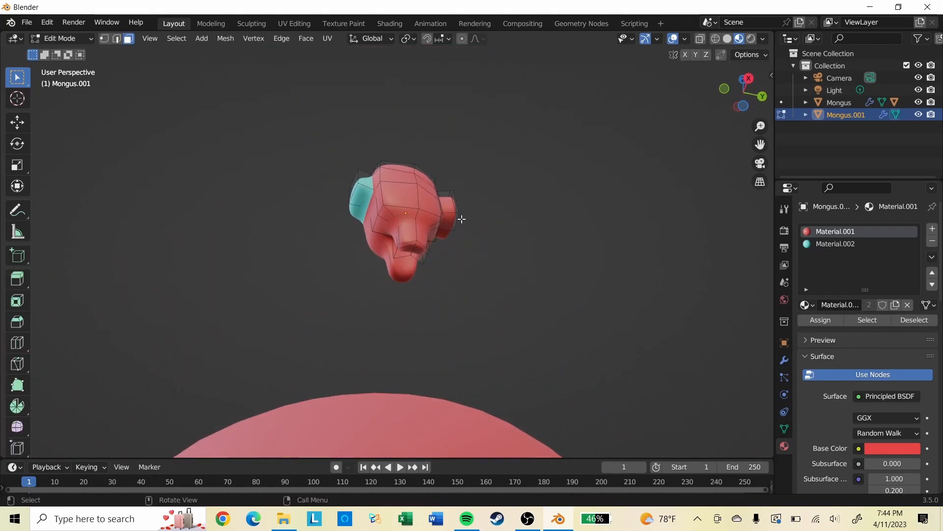
{"action": "scroll", "coordinate": [463, 220], "scroll_direction": "up", "scroll_amount": 5}
{"action": "middle_click_drag", "start_coordinate": [514, 276], "coordinate": [173, 95]}
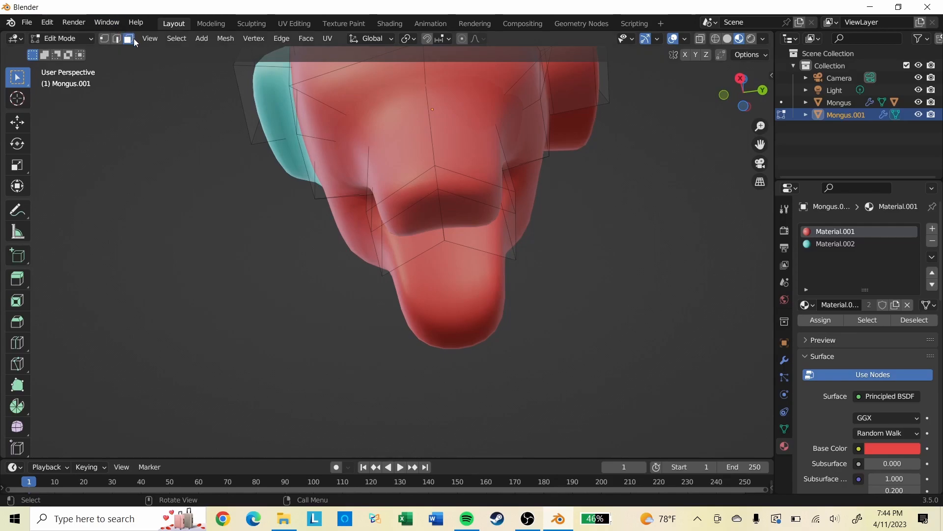
{"action": "left_click", "coordinate": [410, 188]}
{"action": "left_click", "coordinate": [473, 224], "text": "alt"}
{"action": "middle_click_drag", "start_coordinate": [473, 224], "coordinate": [37, 107]}
{"action": "middle_click_drag", "start_coordinate": [473, 302], "coordinate": [348, 360]}
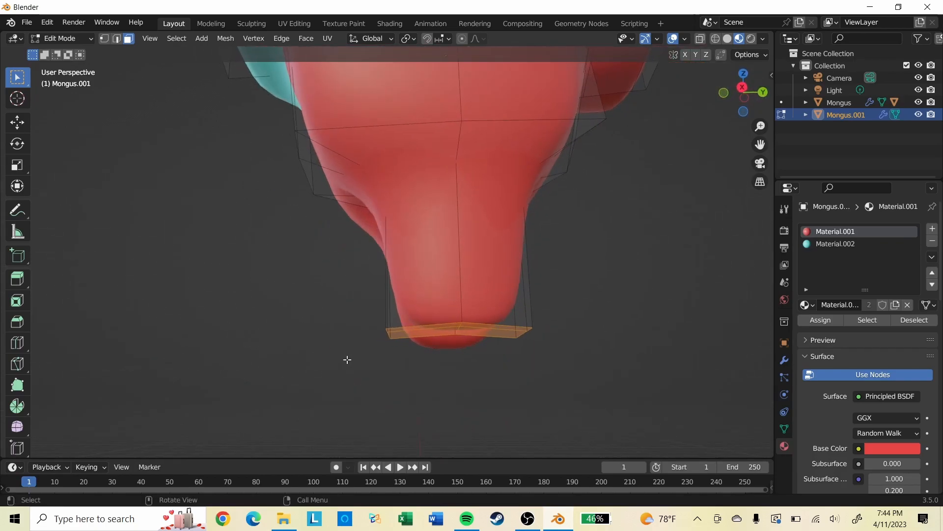
{"action": "key", "text": "grave"}
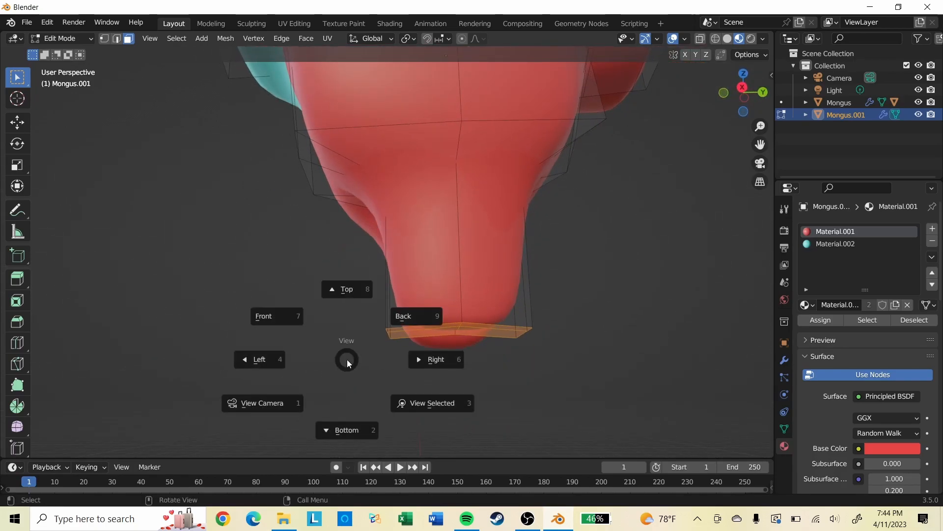
{"action": "left_click", "coordinate": [433, 350]}
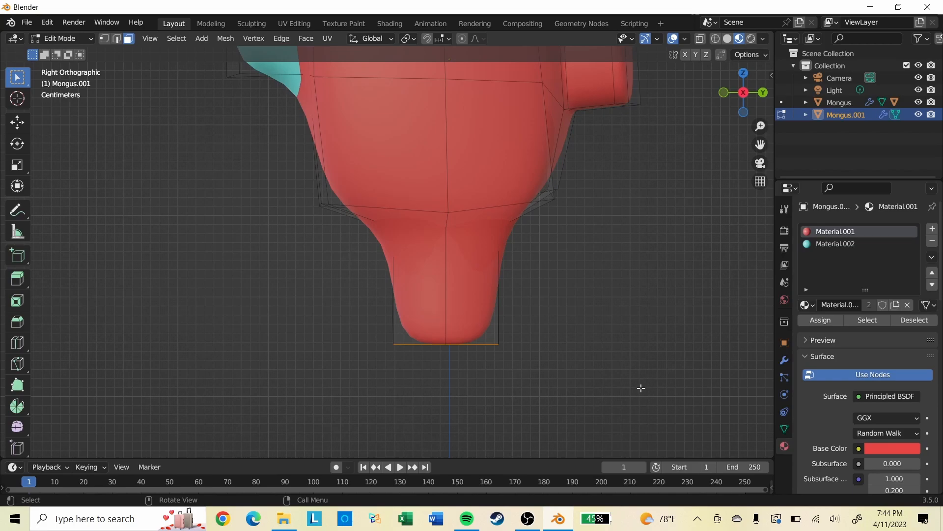
Step: Rotate the leg's bottom faces 85.8° and move them about -0.067 m in Y and 0.067 m in Z so they face forward
{"action": "key", "text": "r"}
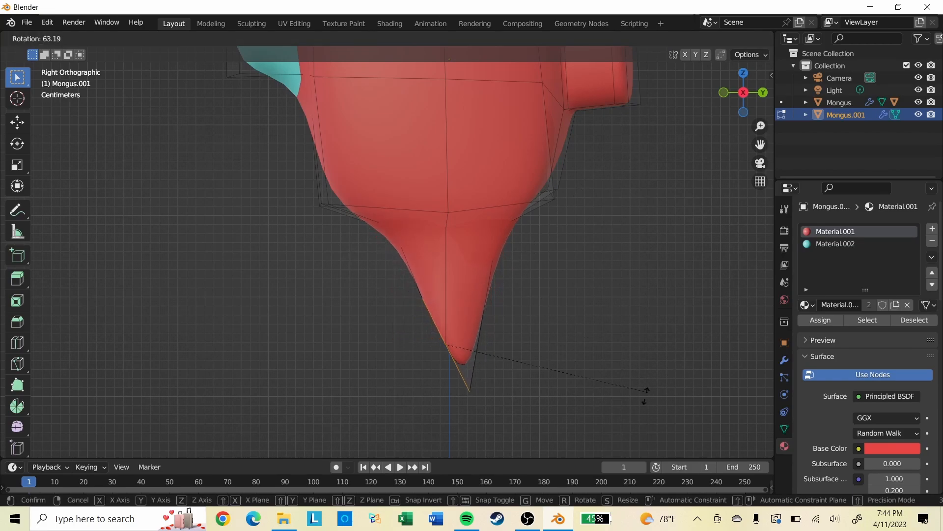
{"action": "left_click", "coordinate": [579, 440]}
{"action": "key", "text": "g"}
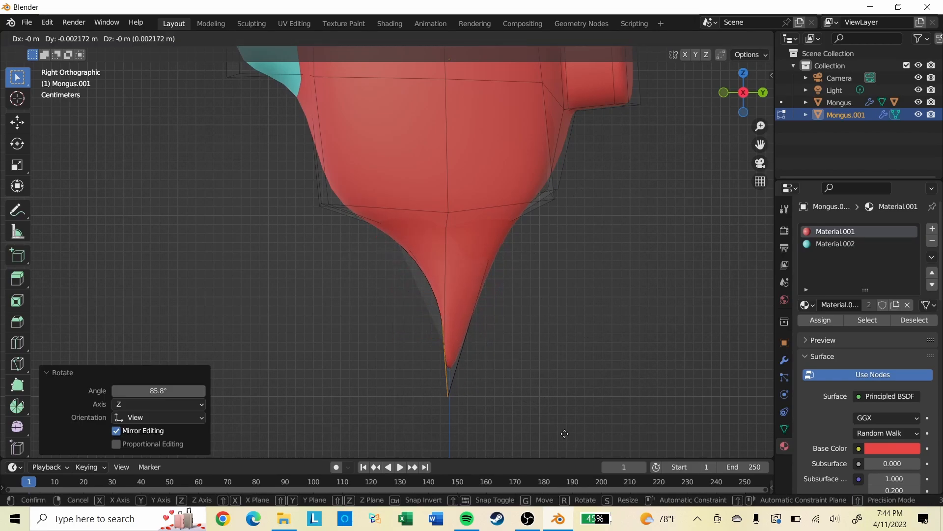
{"action": "left_click", "coordinate": [534, 387]}
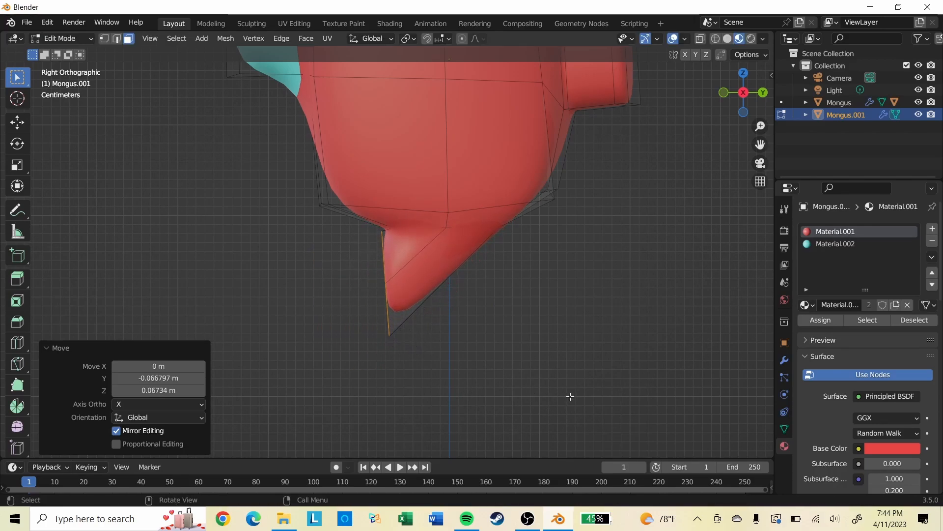
Step: Extrude the forward-facing leg faces about 0.225 m along their normal to form the thigh
{"action": "key", "text": "g"}
{"action": "key", "text": "z"}
{"action": "key", "text": "z"}
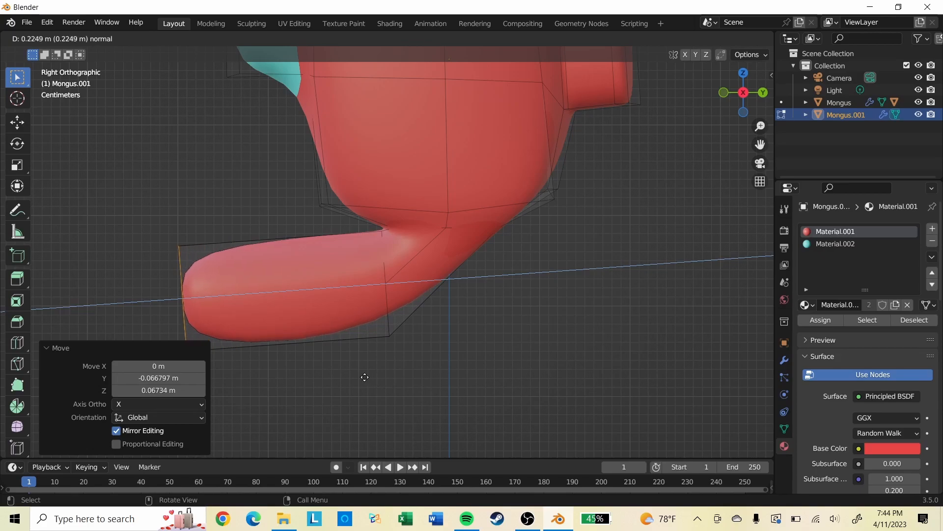
{"action": "left_click", "coordinate": [371, 372]}
Step: Rotate the thigh's end faces upright and raise them about 0.019 m to level the thigh
{"action": "key", "text": "r"}
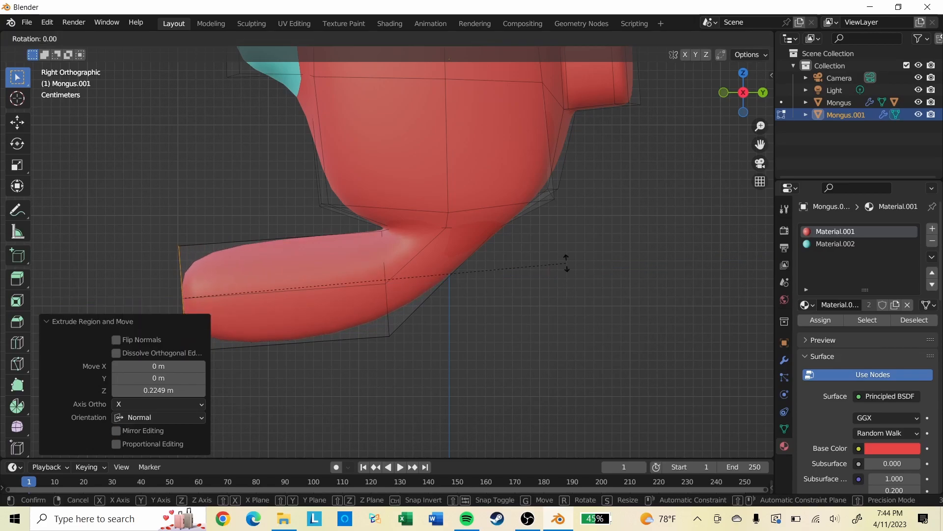
{"action": "left_click", "coordinate": [569, 285]}
{"action": "key", "text": "g"}
{"action": "left_click", "coordinate": [570, 267]}
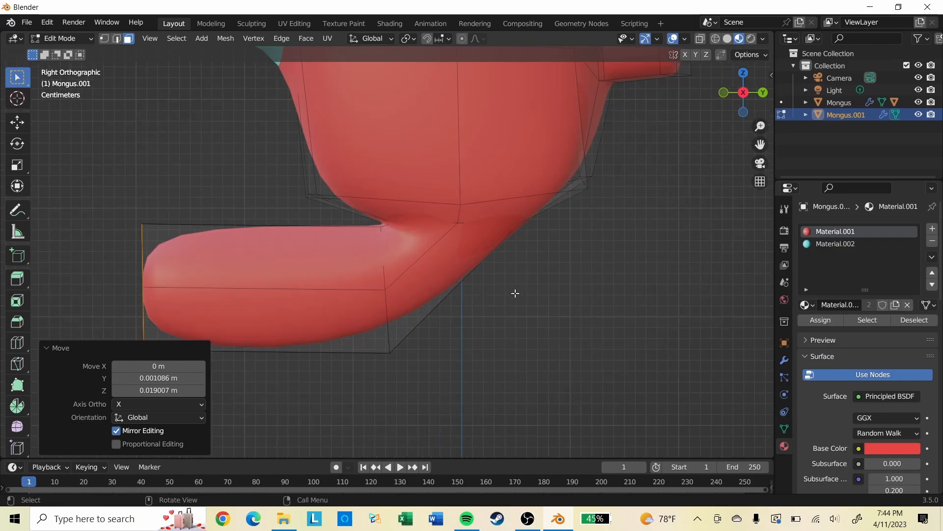
Step: Switch to edge selection with X-ray on and select the edge at the back of the bent leg under the body
{"action": "middle_click_drag", "start_coordinate": [581, 290], "coordinate": [495, 283]}
{"action": "scroll", "coordinate": [491, 281], "scroll_direction": "down", "scroll_amount": 4}
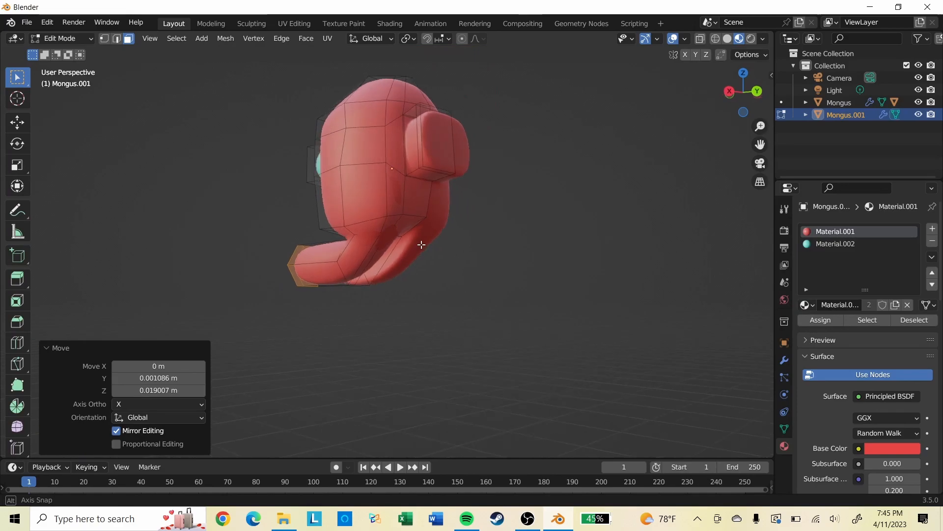
{"action": "scroll", "coordinate": [403, 216], "scroll_direction": "up", "scroll_amount": 2}
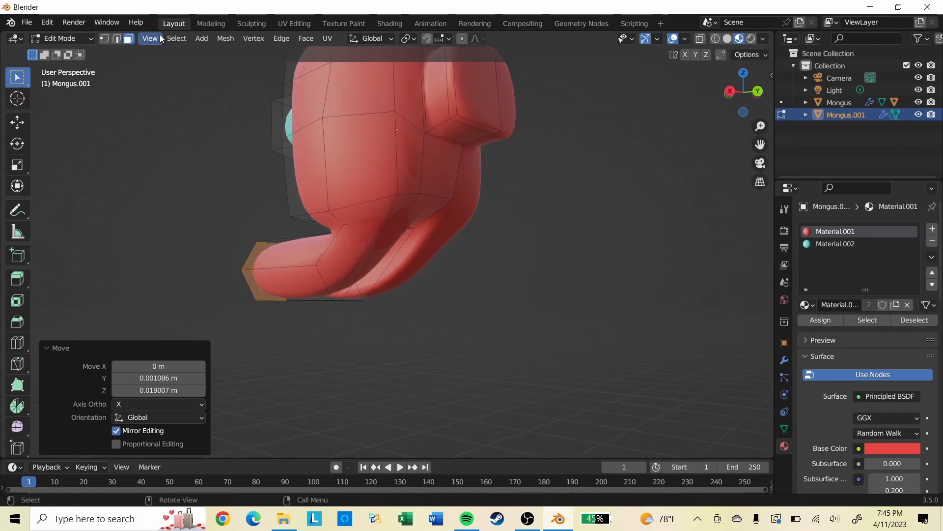
{"action": "left_click", "coordinate": [117, 39]}
{"action": "scroll", "coordinate": [370, 226], "scroll_direction": "up", "scroll_amount": 3}
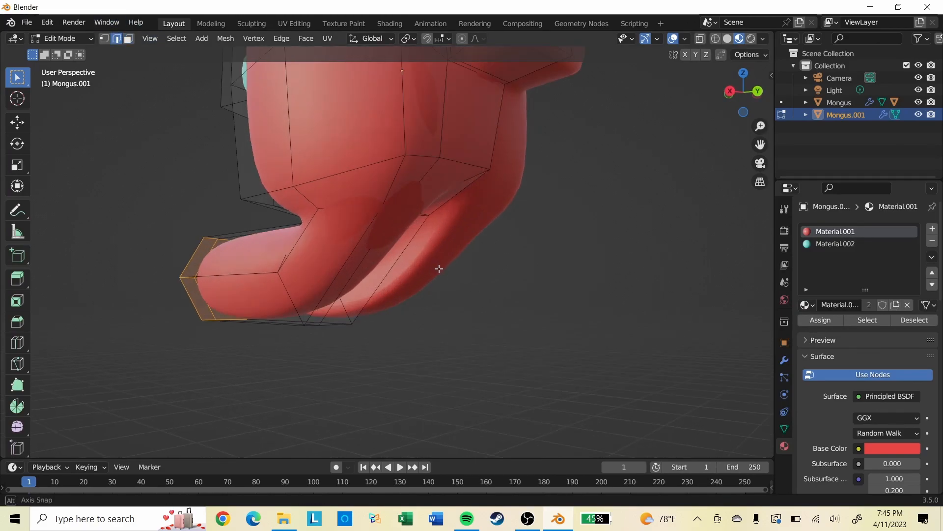
{"action": "left_click", "coordinate": [326, 201]}
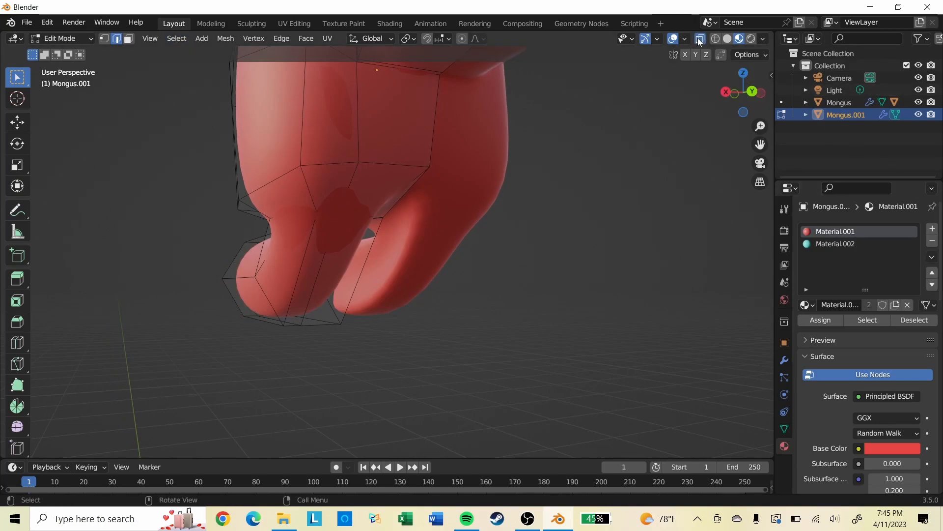
{"action": "scroll", "coordinate": [311, 202], "scroll_direction": "up", "scroll_amount": 6}
{"action": "middle_click_drag", "start_coordinate": [378, 177], "coordinate": [411, 158]}
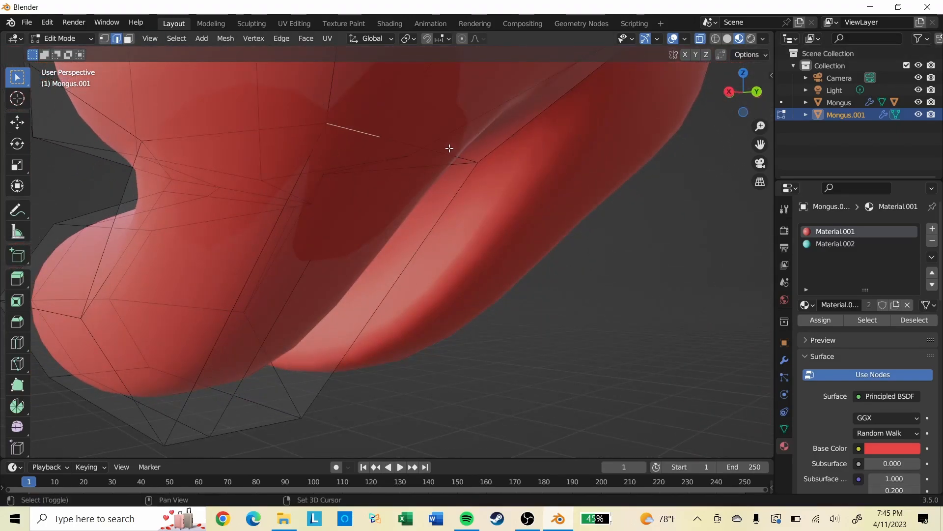
{"action": "middle_click_drag", "start_coordinate": [536, 208], "coordinate": [543, 217]}
{"action": "scroll", "coordinate": [579, 226], "scroll_direction": "down", "scroll_amount": 5}
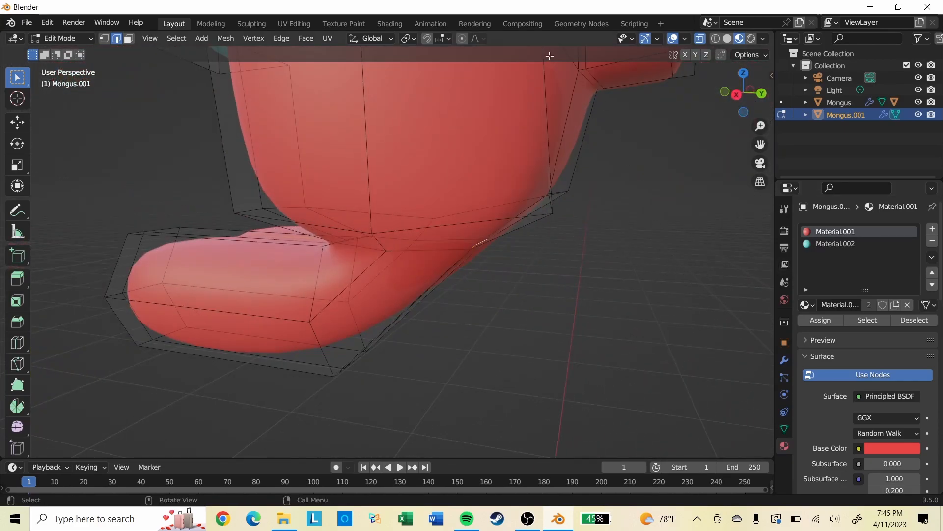
Step: Move the selected back edge about 0.053 m in Y and -0.096 m in Z with smooth proportional editing, size about 0.092
{"action": "left_click", "coordinate": [463, 39]}
{"action": "key", "text": "g"}
{"action": "scroll", "coordinate": [590, 388], "scroll_direction": "up", "scroll_amount": 10}
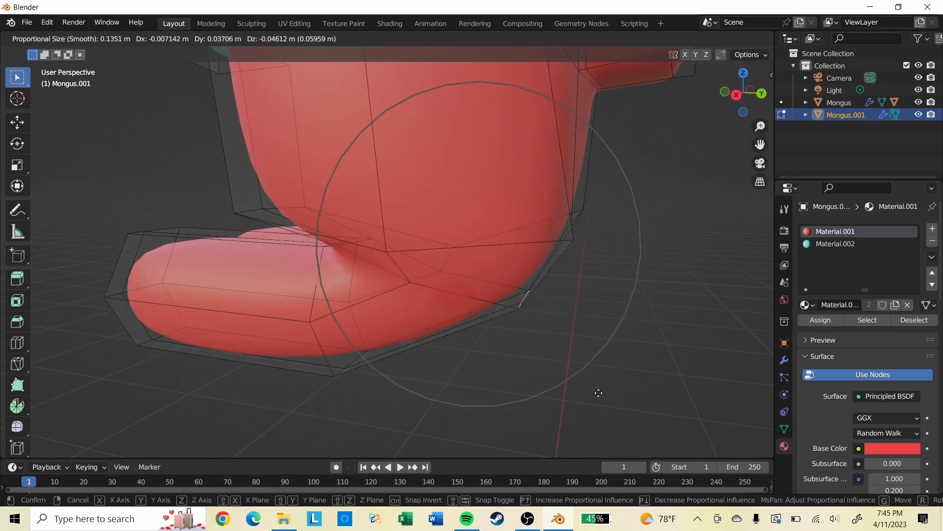
{"action": "scroll", "coordinate": [595, 408], "scroll_direction": "up", "scroll_amount": 4}
{"action": "left_click", "coordinate": [564, 332]}
Step: Add one loop cut around the miniature's thigh and slide it toward the front end
{"action": "scroll", "coordinate": [564, 332], "scroll_direction": "down", "scroll_amount": 8}
{"action": "middle_click_drag", "start_coordinate": [565, 332], "coordinate": [348, 211]}
{"action": "scroll", "coordinate": [466, 280], "scroll_direction": "up", "scroll_amount": 5}
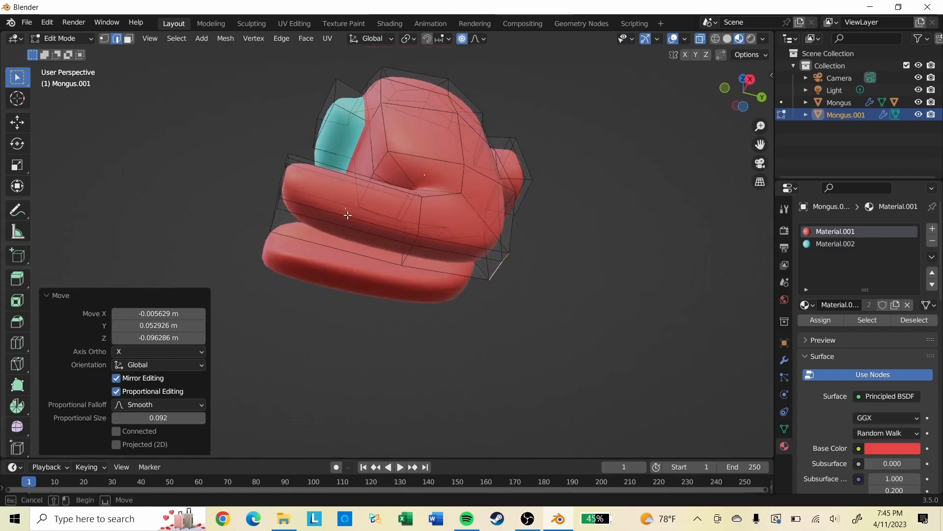
{"action": "left_click", "coordinate": [363, 224]}
{"action": "scroll", "coordinate": [377, 236], "scroll_direction": "up", "scroll_amount": 2}
{"action": "middle_click_drag", "start_coordinate": [391, 247], "coordinate": [346, 284]}
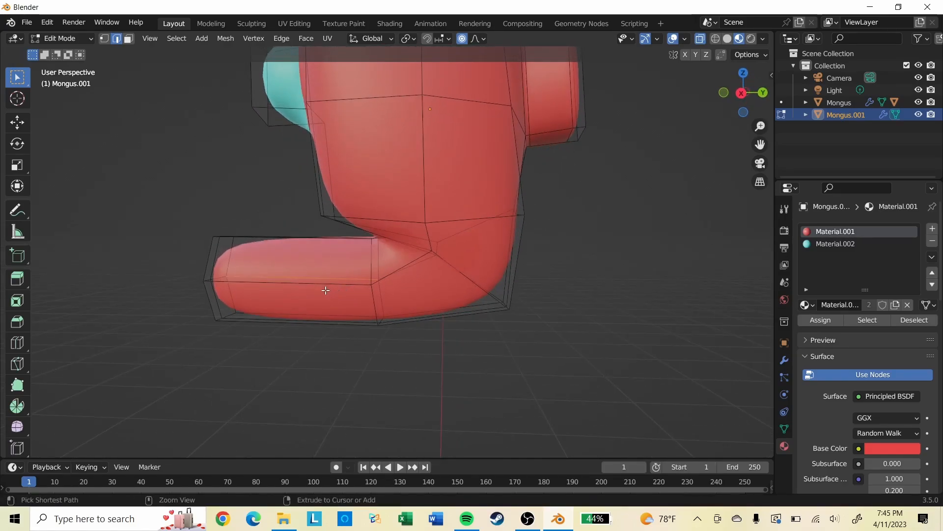
{"action": "key", "text": "ctrl+r"}
{"action": "left_click", "coordinate": [299, 283]}
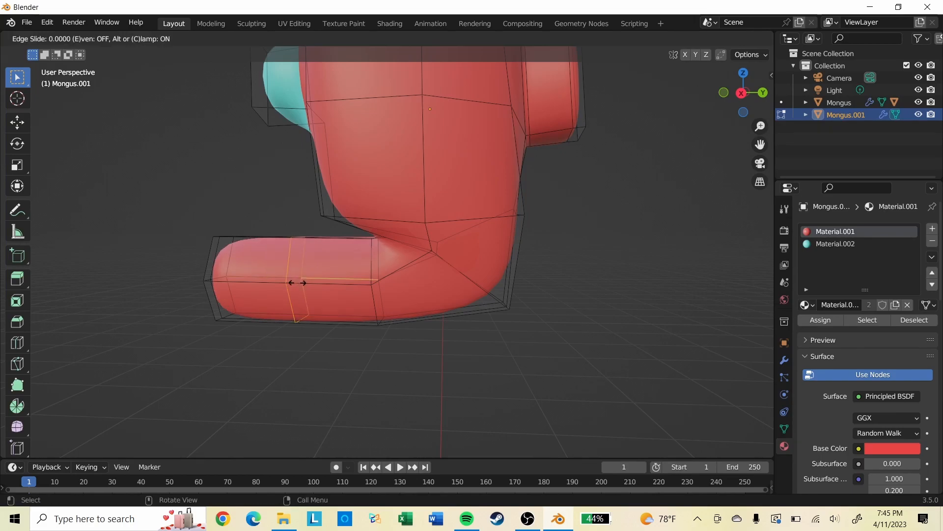
{"action": "left_click", "coordinate": [275, 300]}
Step: Extrude the underside faces at the thigh's front end about 0.145 m downward to form the lower leg
{"action": "middle_click_drag", "start_coordinate": [313, 337], "coordinate": [250, 125]}
{"action": "left_click", "coordinate": [128, 43]}
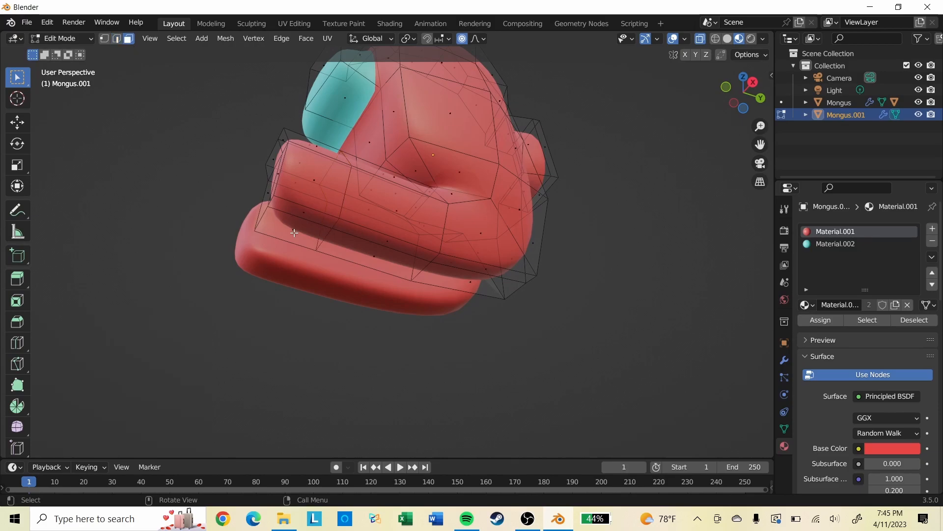
{"action": "left_click", "coordinate": [306, 216]}
{"action": "middle_click_drag", "start_coordinate": [295, 240], "coordinate": [402, 306]}
{"action": "key", "text": "e"}
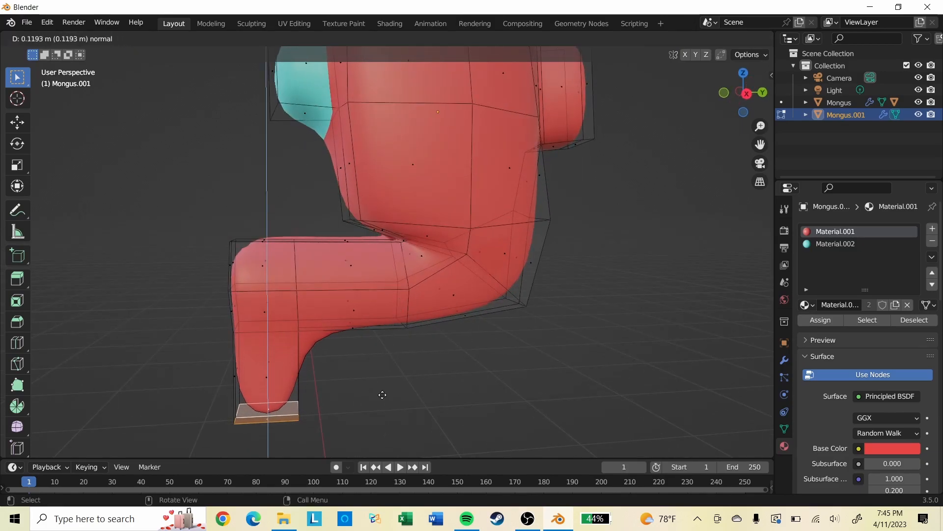
{"action": "left_click", "coordinate": [382, 407]}
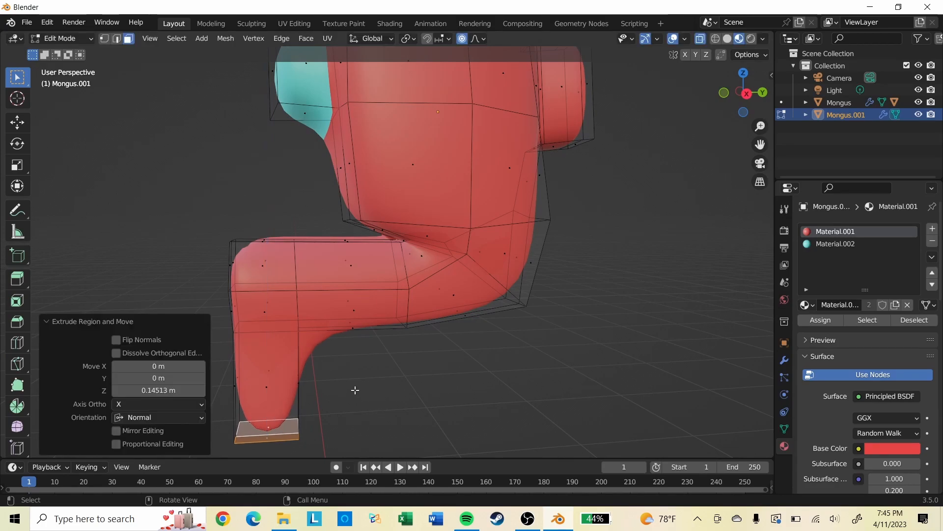
Step: Add one loop cut to the lower leg, slid up toward the knee with a factor of 0.663
{"action": "key", "text": "ctrl+r"}
{"action": "left_click", "coordinate": [287, 353]}
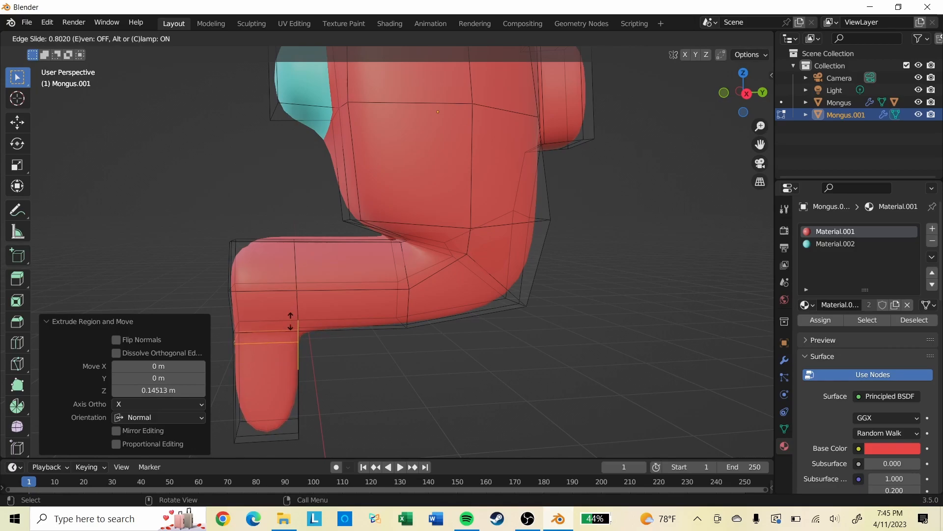
{"action": "left_click", "coordinate": [291, 323]}
{"action": "middle_click_drag", "start_coordinate": [351, 408], "coordinate": [474, 419]}
{"action": "scroll", "coordinate": [370, 347], "scroll_direction": "down", "scroll_amount": 5}
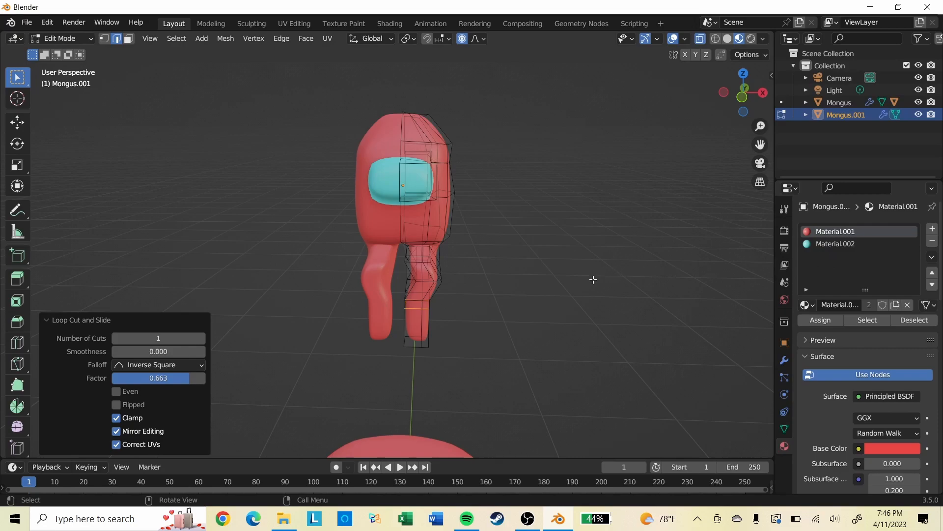
Step: Return the miniature to Object Mode and deselect it
{"action": "scroll", "coordinate": [594, 278], "scroll_direction": "down", "scroll_amount": 8}
{"action": "middle_click_drag", "start_coordinate": [523, 282], "coordinate": [549, 316]}
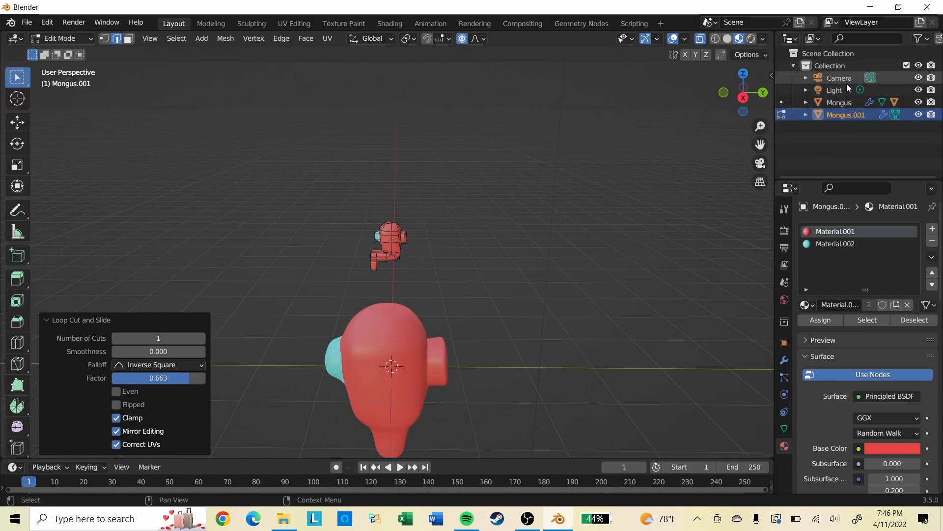
{"action": "left_click", "coordinate": [590, 188]}
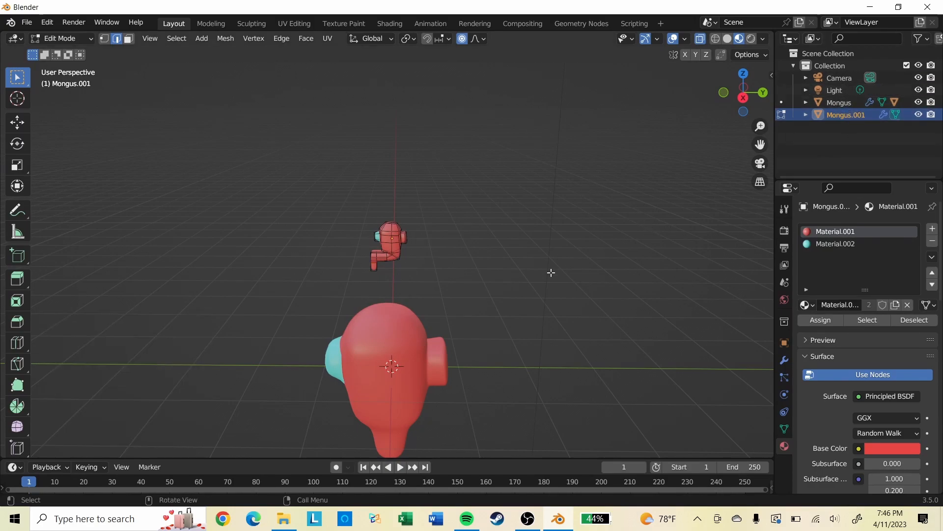
{"action": "key", "text": "Tab"}
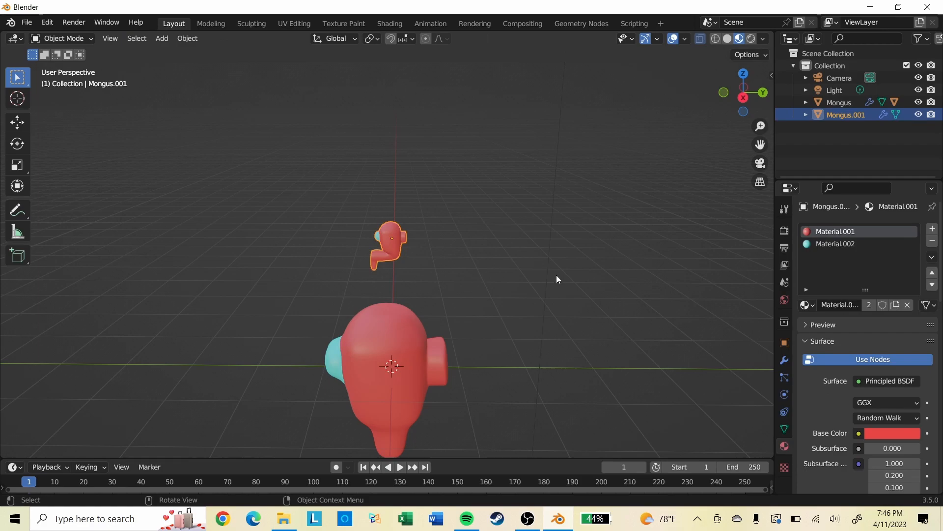
{"action": "left_click", "coordinate": [531, 239]}
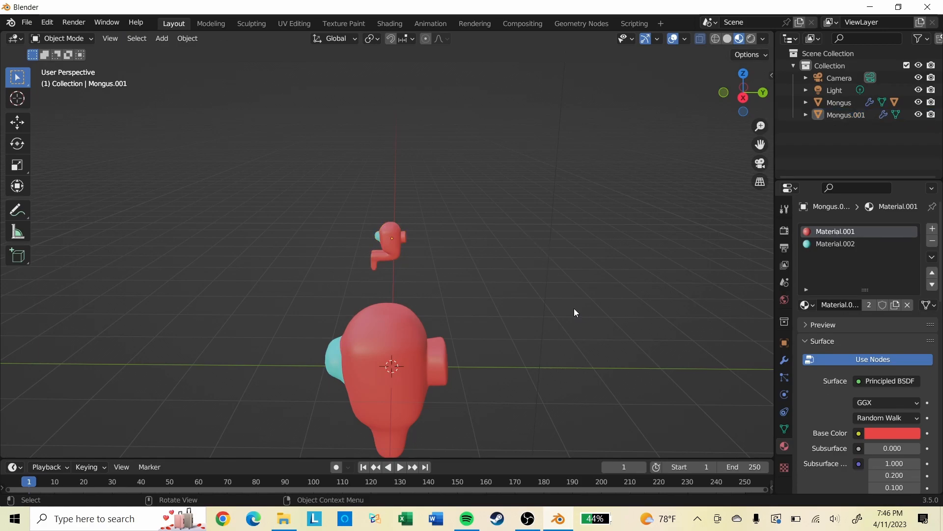
{"action": "key", "text": "ctrl+h"}
{"action": "key", "text": "Escape"}
{"action": "key", "text": "shift+h"}
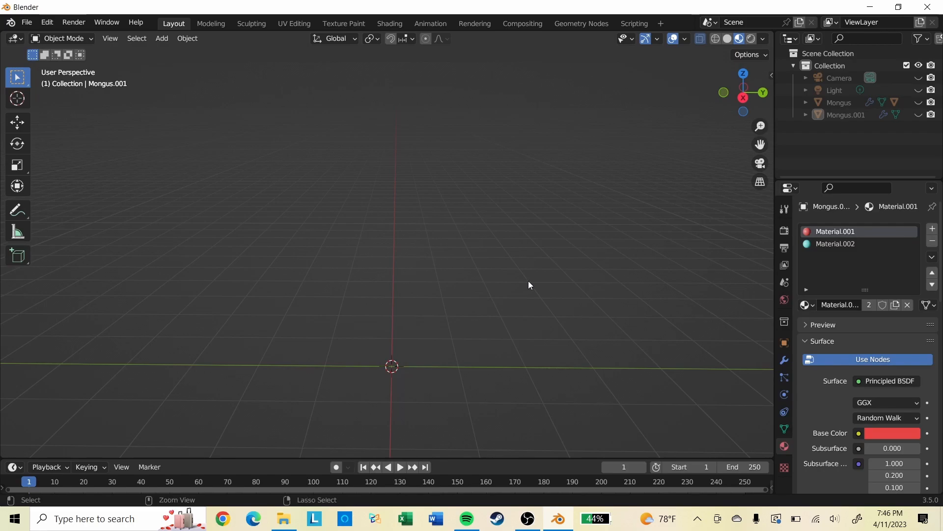
{"action": "key", "text": "alt+h"}
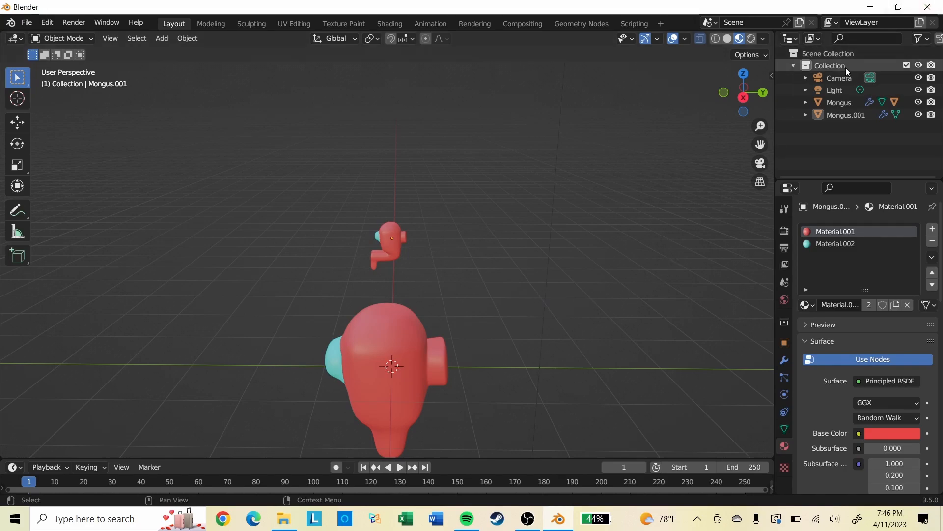
Step: Select the hidden hat under Mongus in the scene hierarchy and reveal it in the viewport
{"action": "left_click", "coordinate": [792, 64]}
{"action": "left_click", "coordinate": [793, 64]}
{"action": "left_click", "coordinate": [806, 115]}
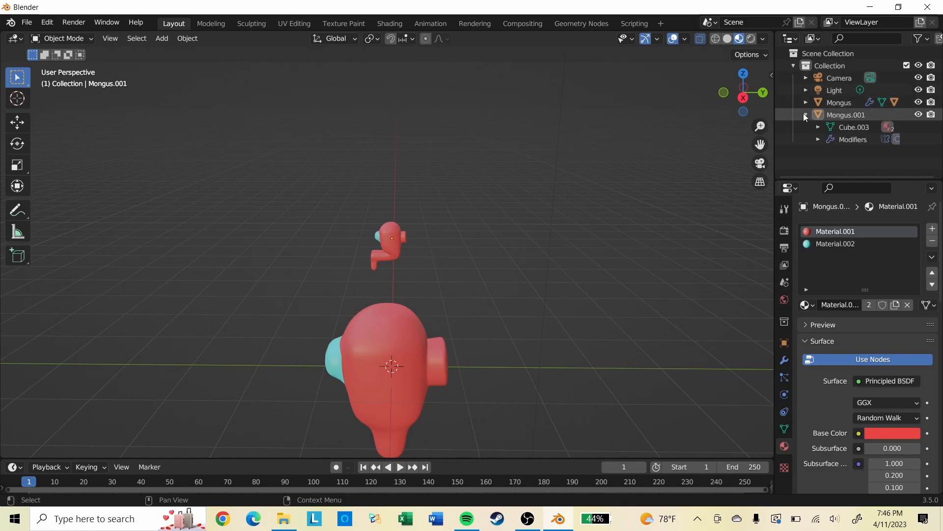
{"action": "left_click", "coordinate": [855, 126]}
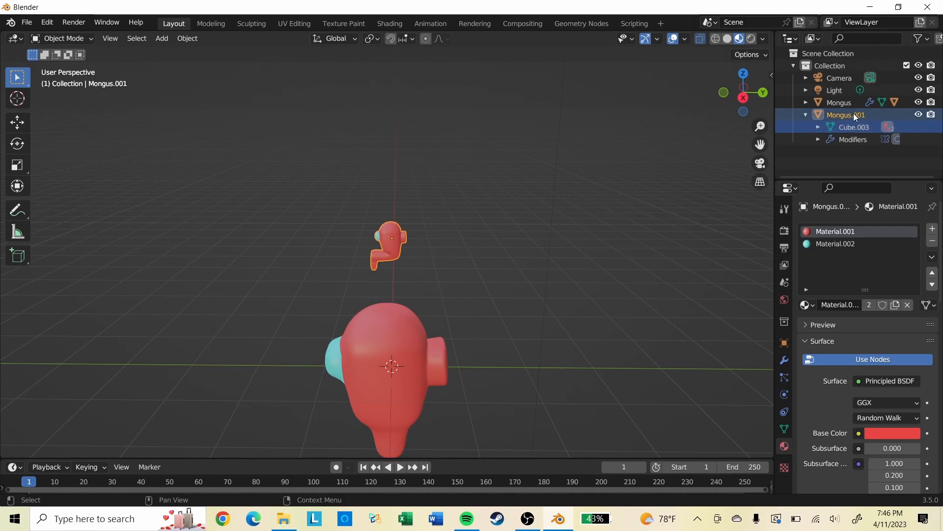
{"action": "left_click", "coordinate": [805, 103]}
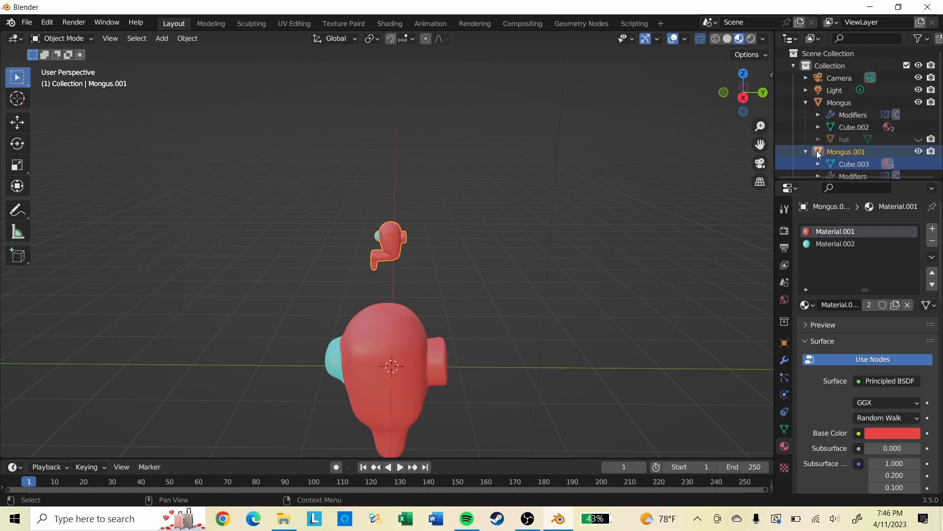
{"action": "left_click", "coordinate": [804, 152]}
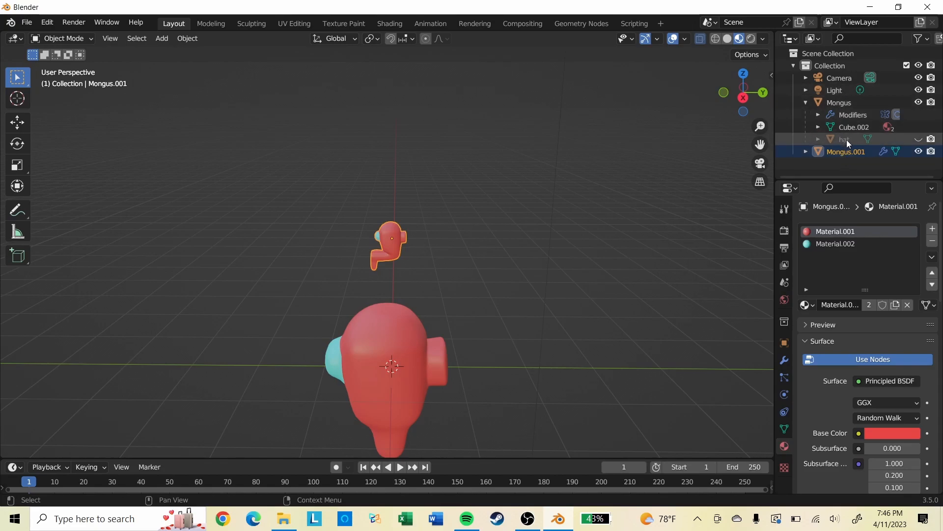
{"action": "left_click", "coordinate": [848, 126]}
{"action": "left_click", "coordinate": [843, 140]}
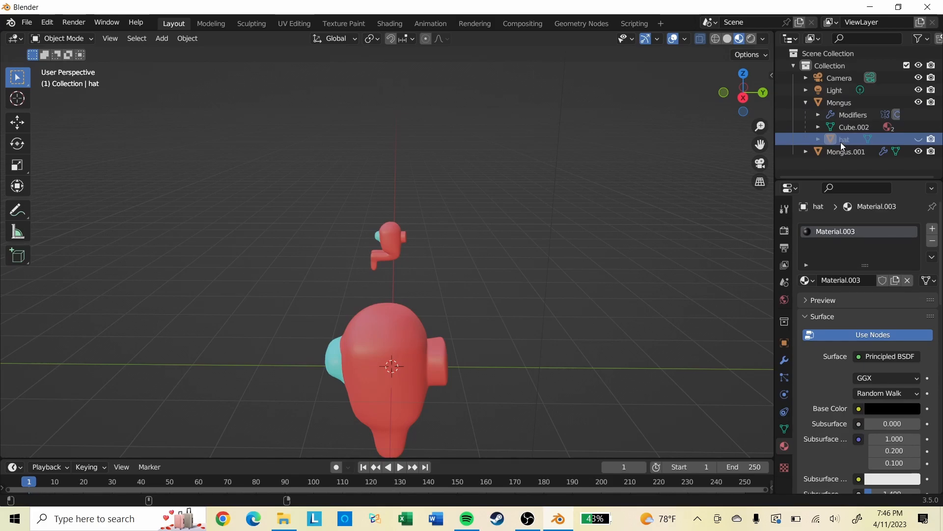
{"action": "key", "text": "alt+h"}
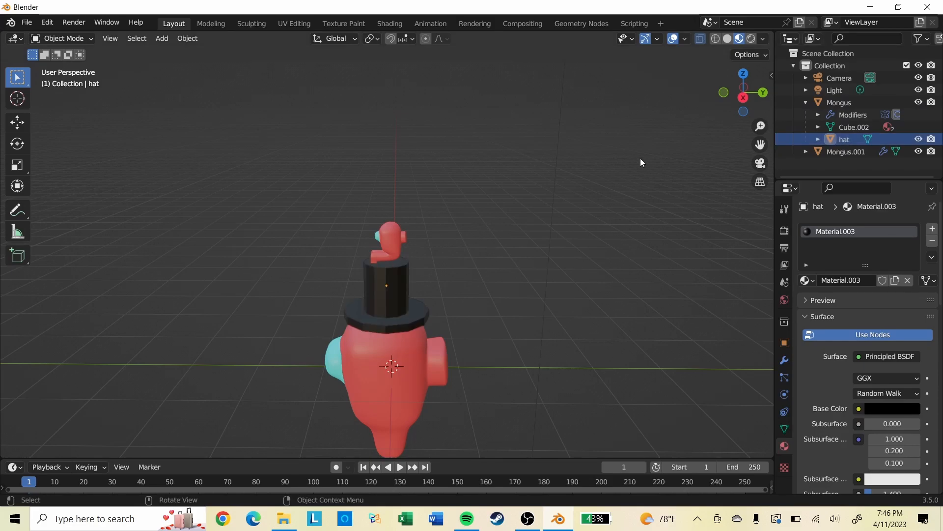
Step: Move the miniature down inside the hat's crown in the right orthographic view, then deselect it
{"action": "middle_click_drag", "start_coordinate": [301, 289], "coordinate": [401, 284]}
{"action": "middle_click_drag", "start_coordinate": [462, 273], "coordinate": [397, 220]}
{"action": "left_click", "coordinate": [397, 220]}
{"action": "middle_click_drag", "start_coordinate": [563, 261], "coordinate": [532, 274]}
{"action": "key", "text": "grave"}
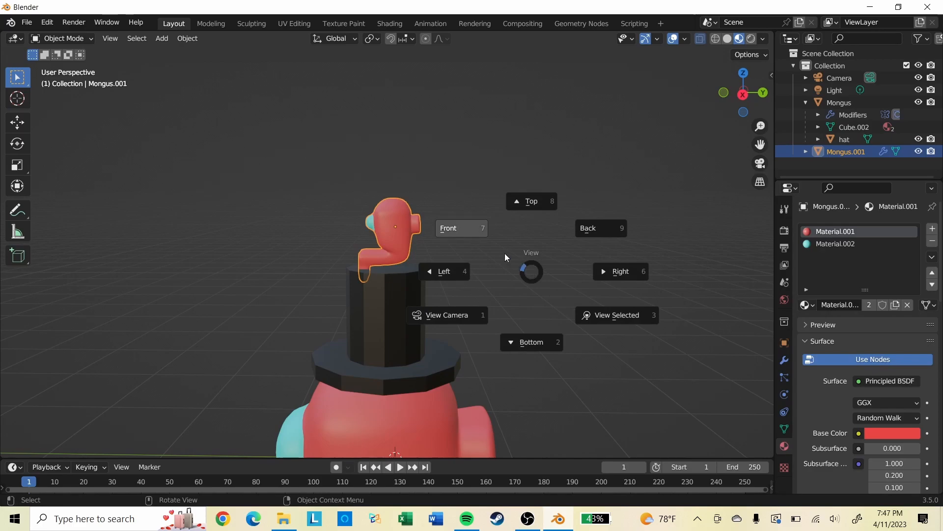
{"action": "left_click", "coordinate": [612, 270]}
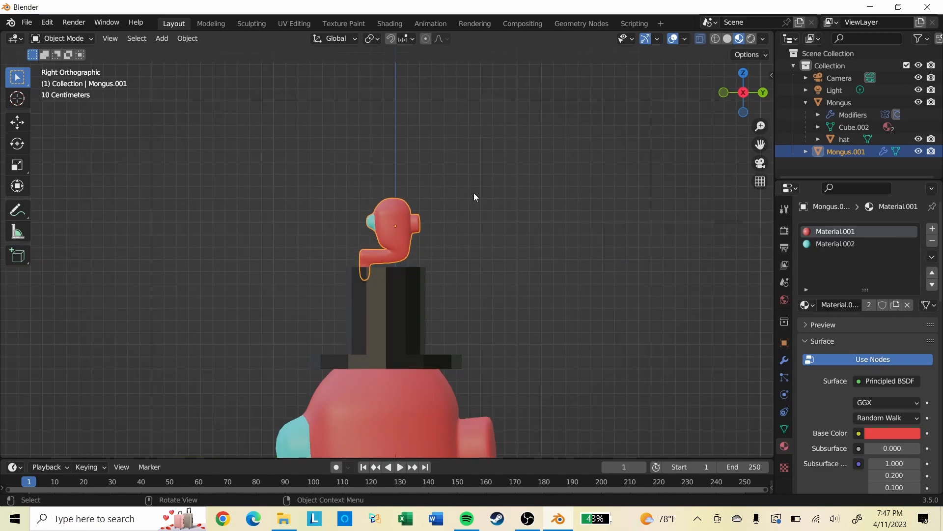
{"action": "key", "text": "g"}
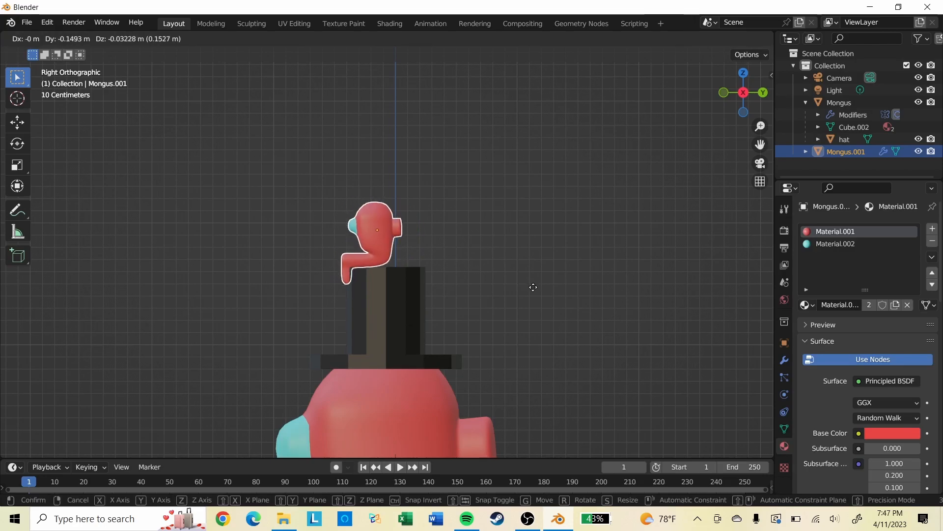
{"action": "left_click", "coordinate": [531, 295]}
{"action": "key", "text": "g"}
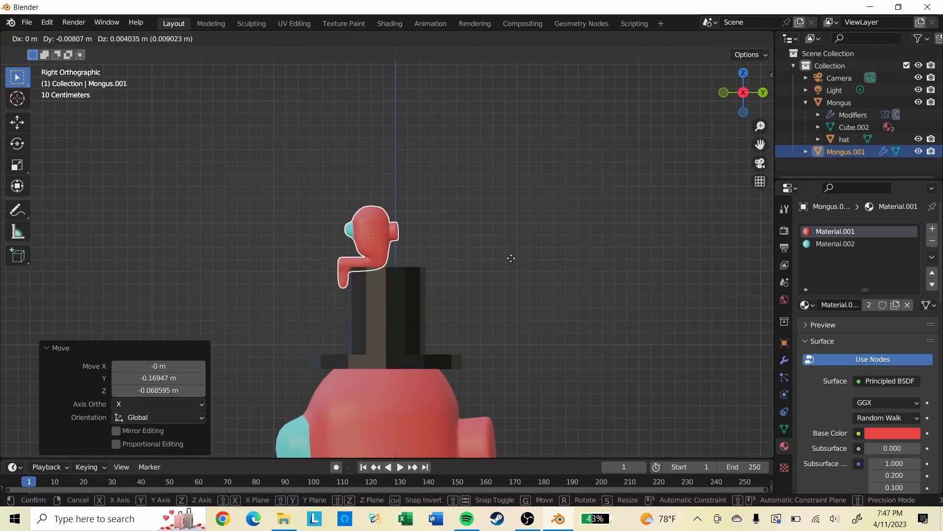
{"action": "left_click", "coordinate": [526, 273]}
{"action": "middle_click_drag", "start_coordinate": [526, 269], "coordinate": [576, 263]}
{"action": "left_click", "coordinate": [677, 253]}
Step: Switch to solid see-through display and parent the miniature to the hat with the Object option
{"action": "scroll", "coordinate": [435, 275], "scroll_direction": "up", "scroll_amount": 5}
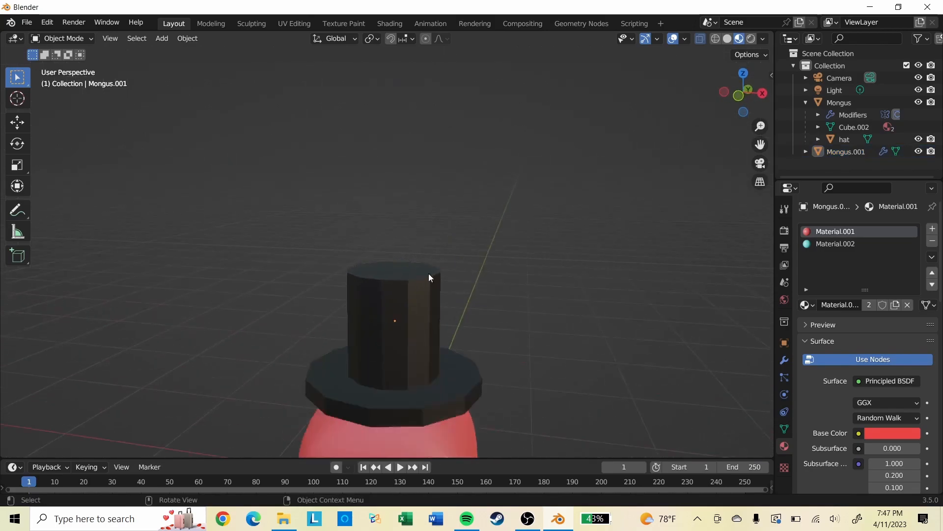
{"action": "left_click", "coordinate": [449, 350]}
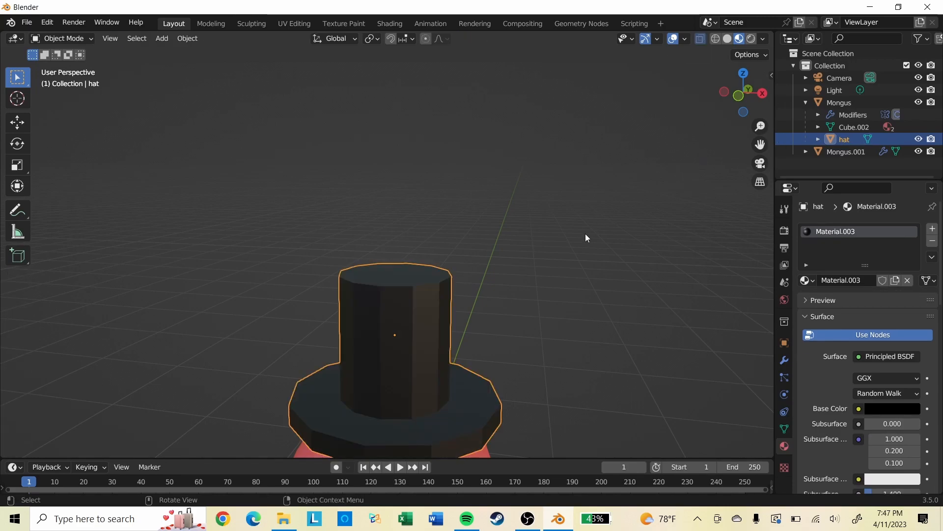
{"action": "left_click", "coordinate": [727, 39]}
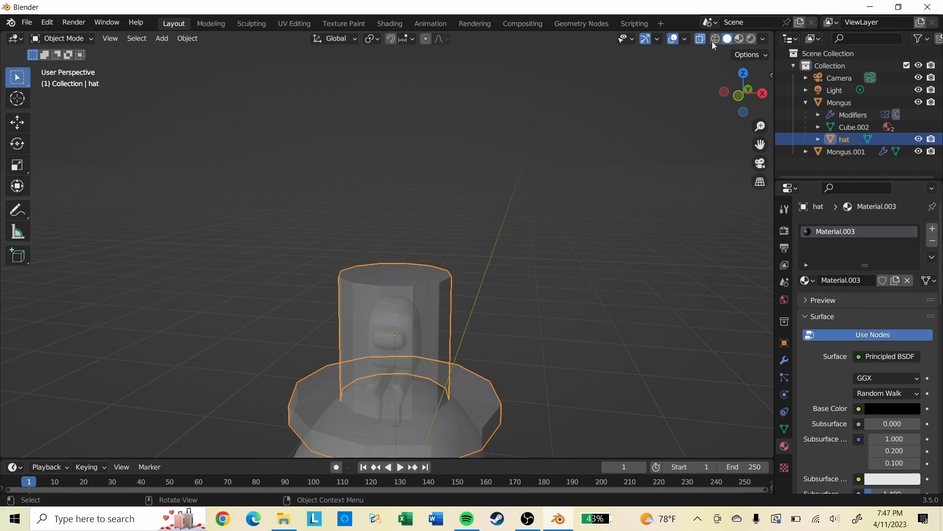
{"action": "scroll", "coordinate": [411, 362], "scroll_direction": "down", "scroll_amount": 2}
{"action": "left_click", "coordinate": [411, 325]}
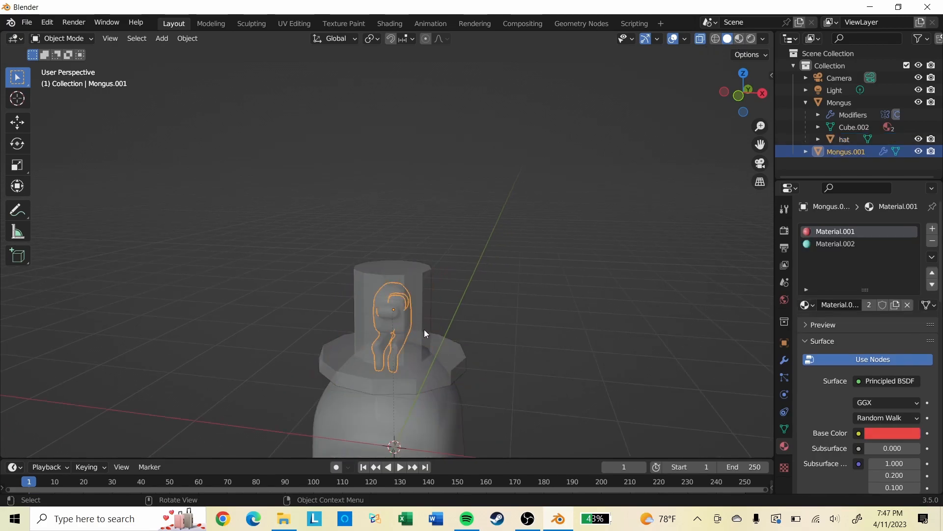
{"action": "left_click", "coordinate": [437, 359], "text": "shift"}
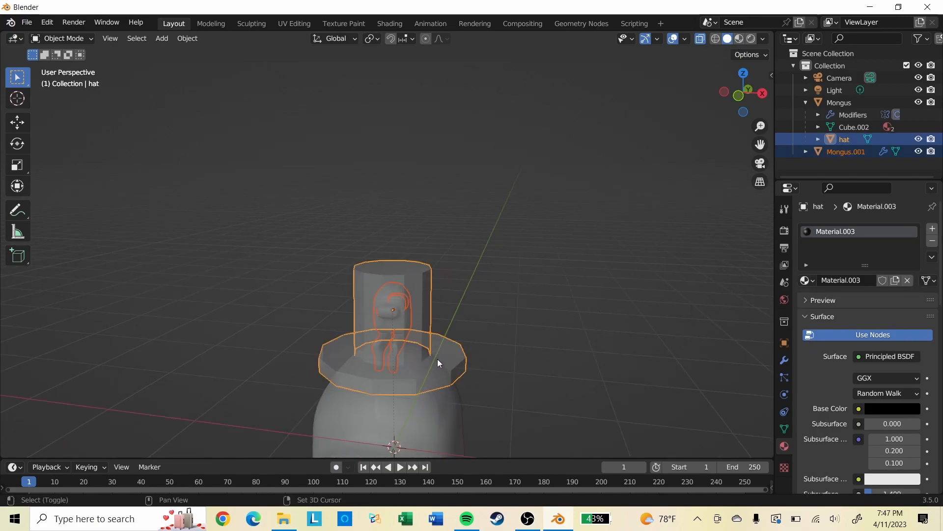
{"action": "key", "text": "ctrl+p"}
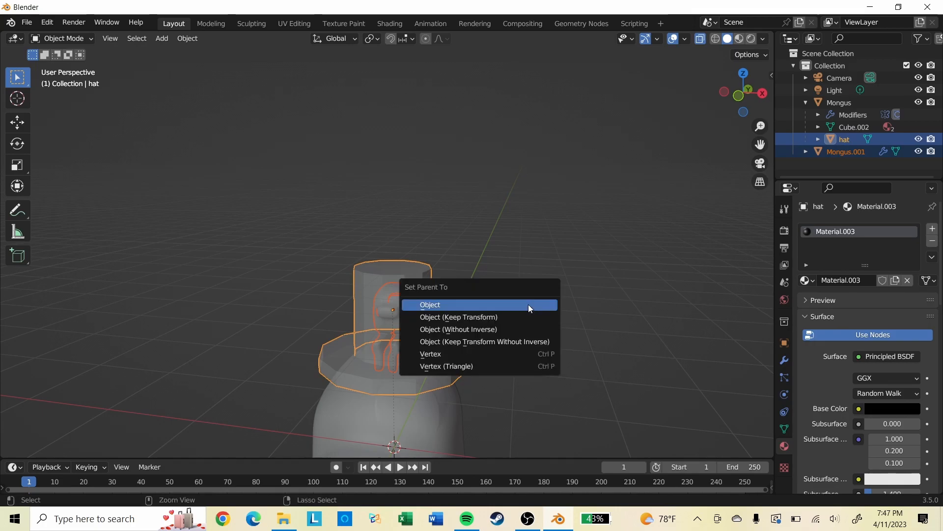
{"action": "left_click", "coordinate": [529, 304]}
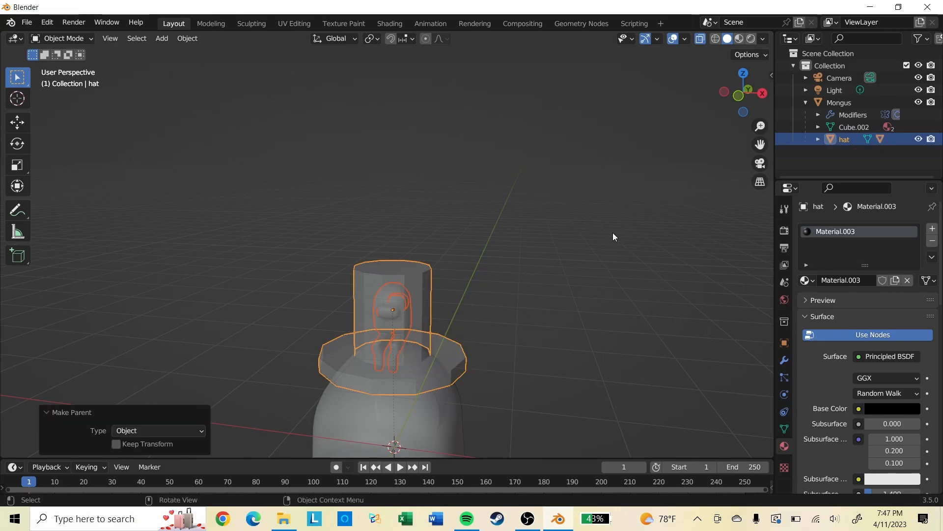
Step: Turn off the X-ray display with the hat in Object Mode
{"action": "key", "text": "Tab"}
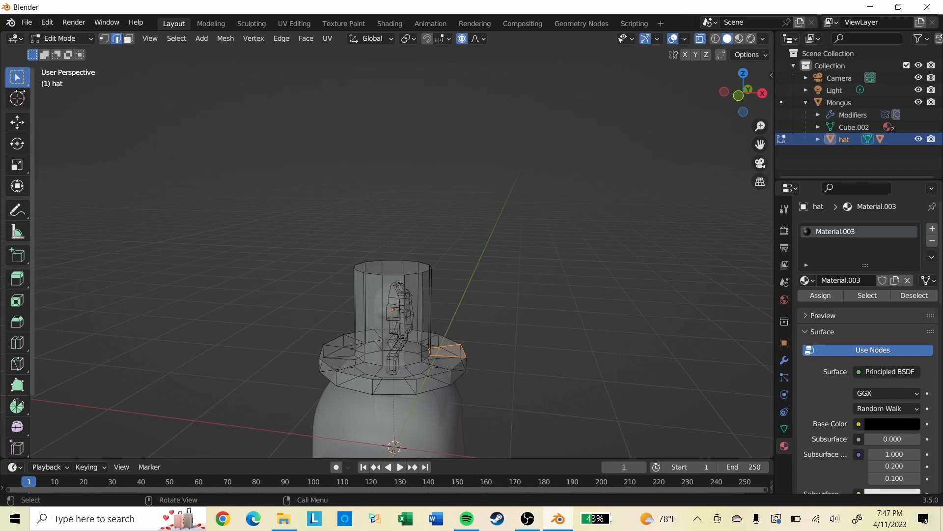
{"action": "left_click", "coordinate": [69, 40]}
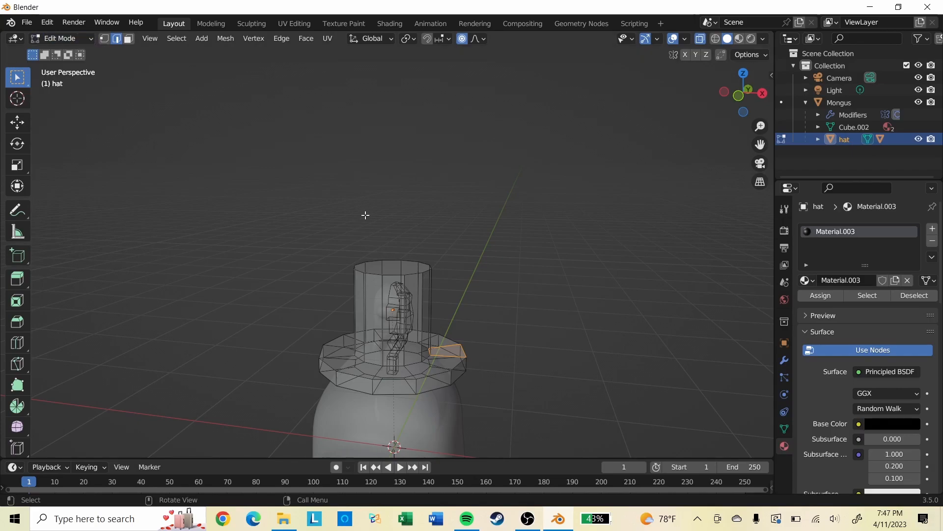
{"action": "left_click", "coordinate": [82, 42]}
{"action": "key", "text": "Tab"}
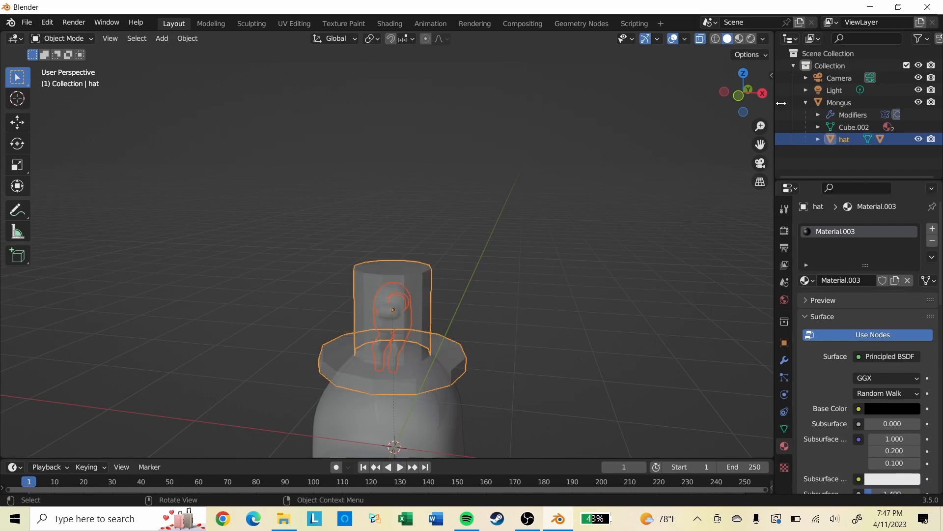
{"action": "left_click", "coordinate": [701, 40]}
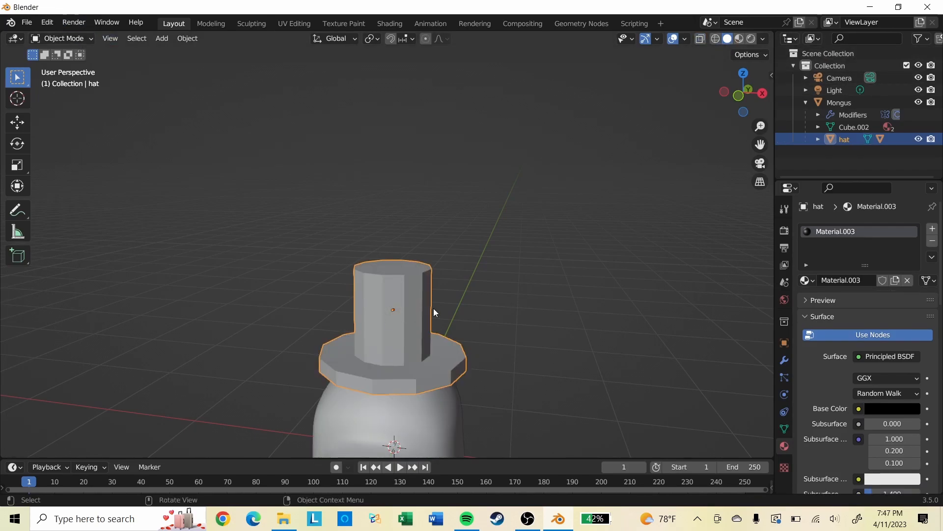
Step: Add one horizontal loop cut around the hat's crown in Edit Mode, slid slightly below mid-height
{"action": "key", "text": "Tab"}
{"action": "scroll", "coordinate": [491, 357], "scroll_direction": "up", "scroll_amount": 2}
{"action": "middle_click_drag", "start_coordinate": [544, 377], "coordinate": [586, 233], "text": "shift"}
{"action": "left_click", "coordinate": [427, 269]}
{"action": "key", "text": "ctrl+r"}
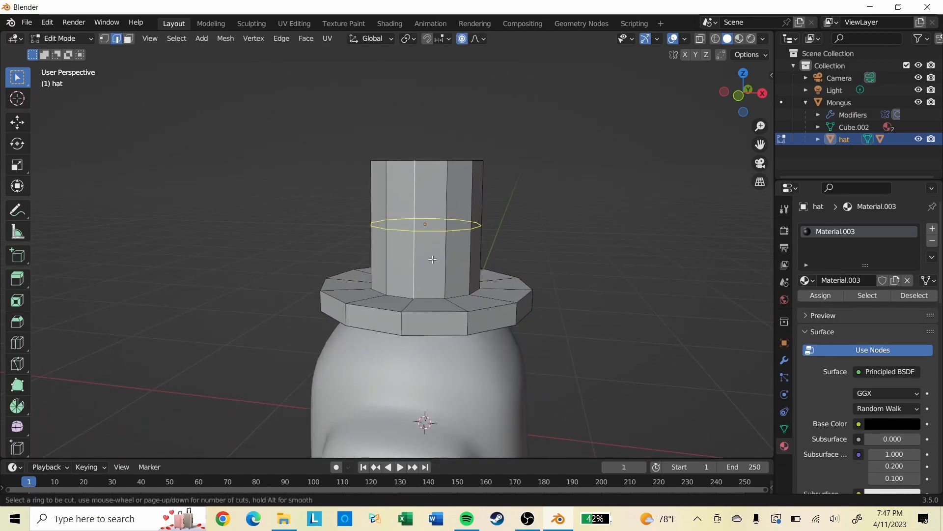
{"action": "left_click", "coordinate": [432, 259]}
{"action": "left_click", "coordinate": [433, 266]}
{"action": "left_click", "coordinate": [449, 233]}
Step: Add a second horizontal loop cut to the crown above the first, slid downward with a factor of 0.292
{"action": "key", "text": "ctrl+r"}
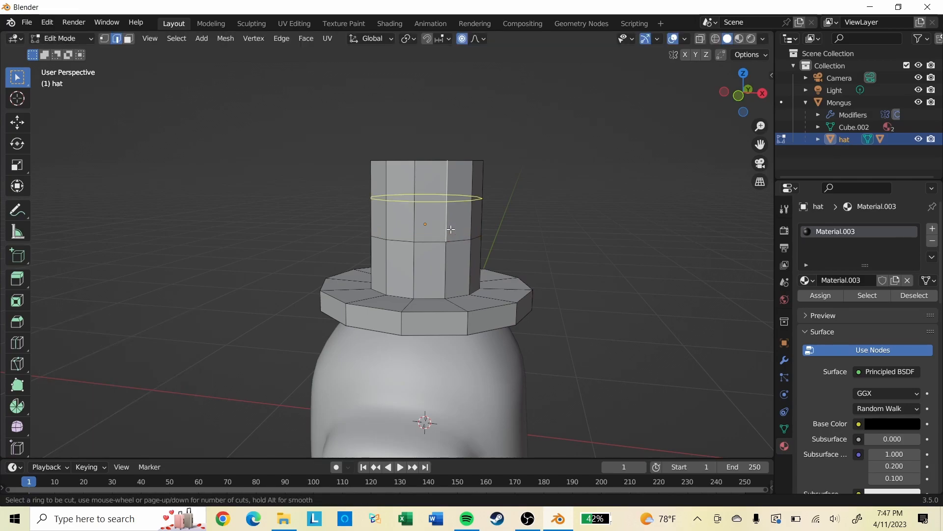
{"action": "left_click", "coordinate": [450, 230]}
{"action": "left_click", "coordinate": [449, 244]}
{"action": "scroll", "coordinate": [434, 244], "scroll_direction": "up", "scroll_amount": 4}
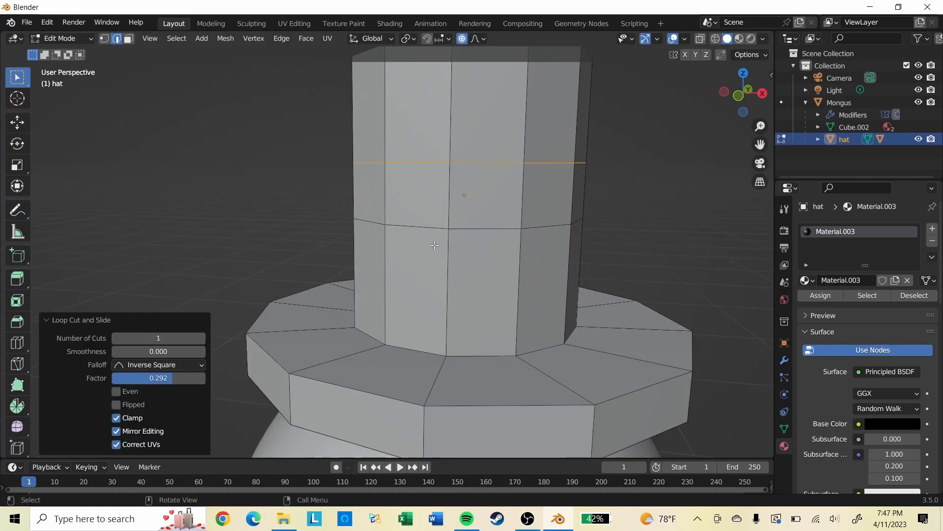
Step: Delete the two adjacent front faces between the crown's loop cuts to open a window for the miniature's visor
{"action": "left_click", "coordinate": [129, 38]}
{"action": "left_click", "coordinate": [451, 194]}
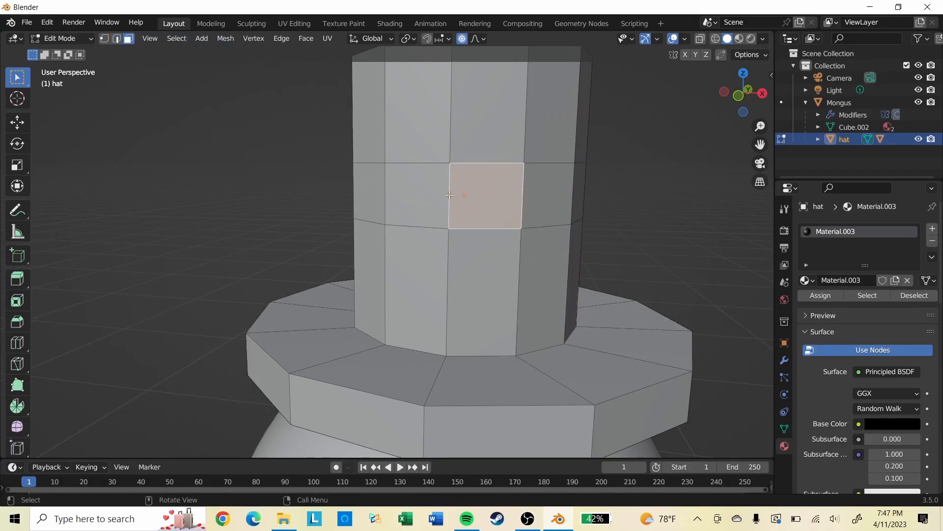
{"action": "left_click", "coordinate": [415, 196], "text": "shift"}
{"action": "key", "text": "x"}
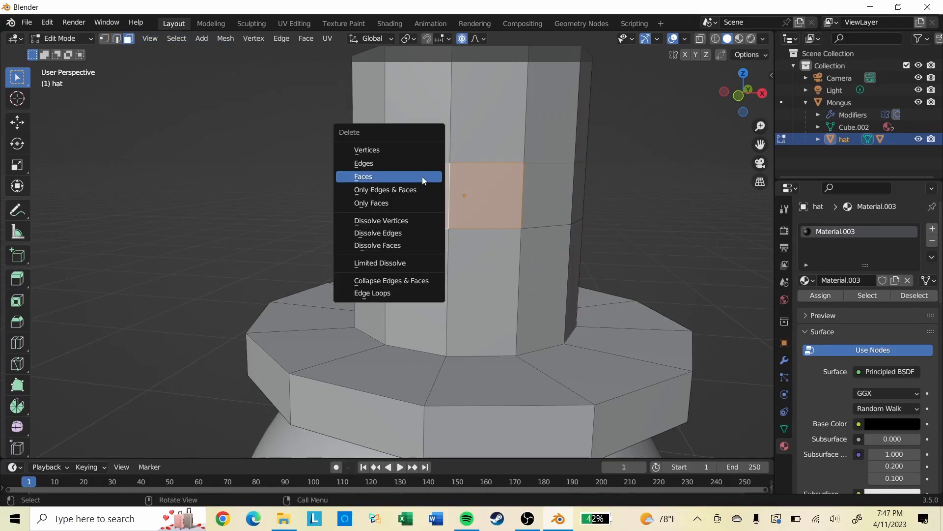
{"action": "left_click", "coordinate": [400, 173]}
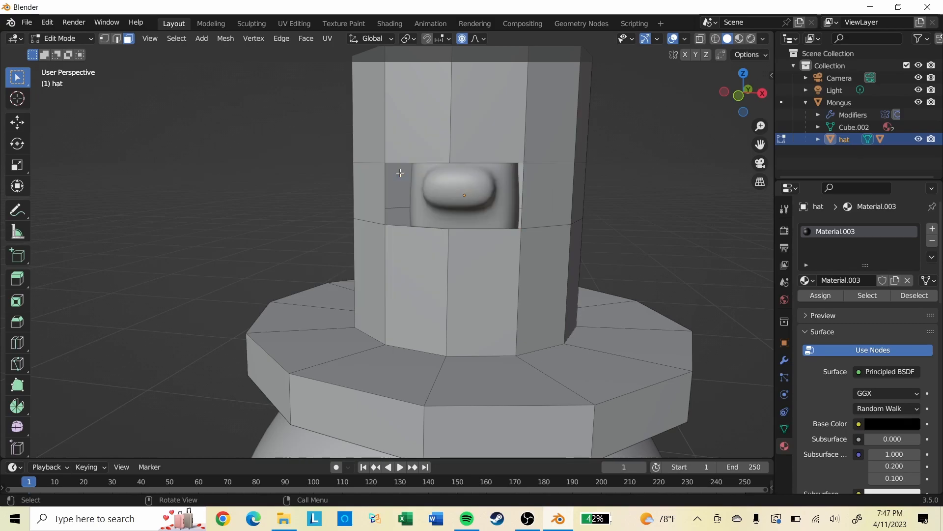
Step: Switch the viewport to Material Preview shading and return the hat to Object Mode
{"action": "scroll", "coordinate": [570, 213], "scroll_direction": "down", "scroll_amount": 5}
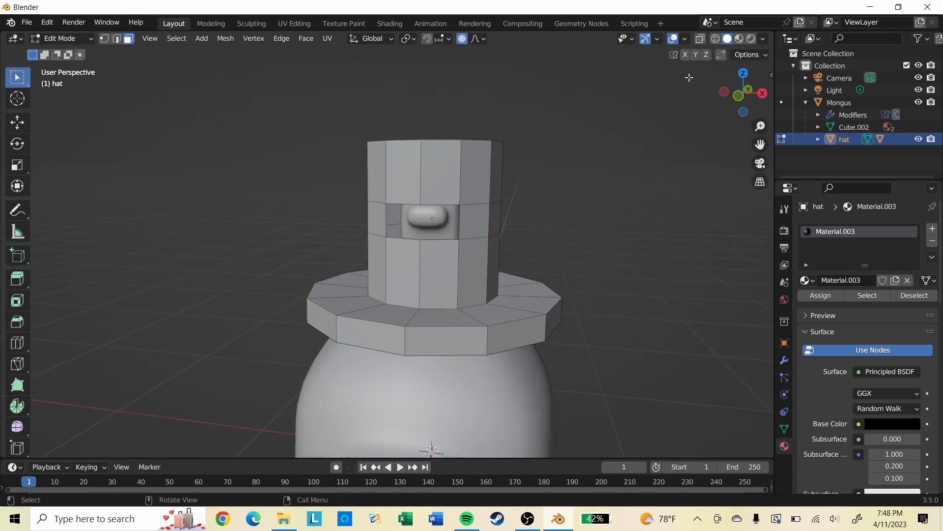
{"action": "left_click", "coordinate": [739, 38]}
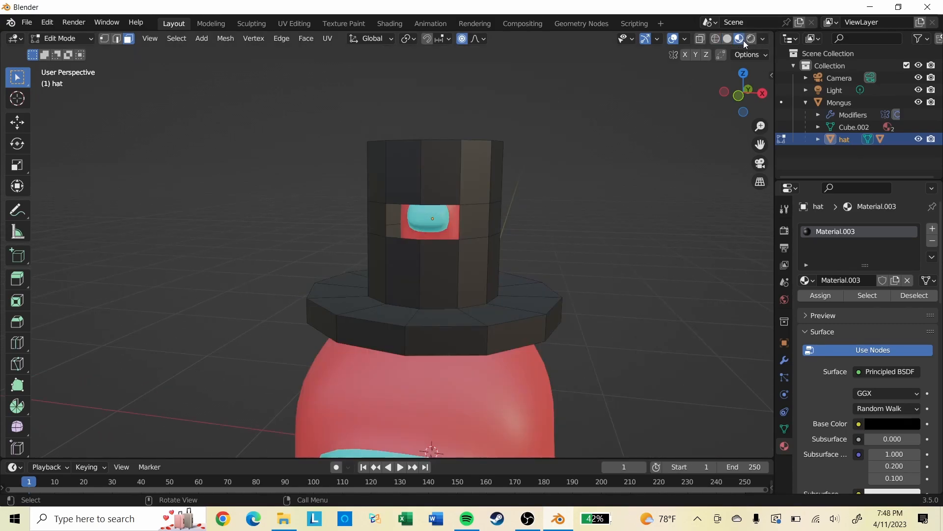
{"action": "key", "text": "Tab"}
{"action": "middle_click_drag", "start_coordinate": [627, 216], "coordinate": [663, 228]}
{"action": "scroll", "coordinate": [575, 204], "scroll_direction": "down", "scroll_amount": 5}
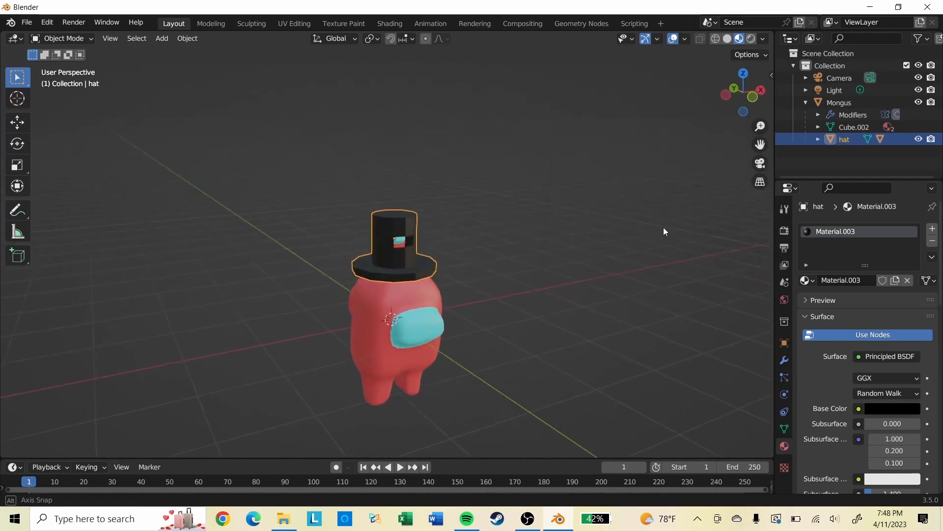
Step: Apply Shade Smooth to the hat
{"action": "scroll", "coordinate": [647, 217], "scroll_direction": "up", "scroll_amount": 8}
{"action": "scroll", "coordinate": [648, 215], "scroll_direction": "down", "scroll_amount": 8}
{"action": "middle_click_drag", "start_coordinate": [602, 214], "coordinate": [573, 163]}
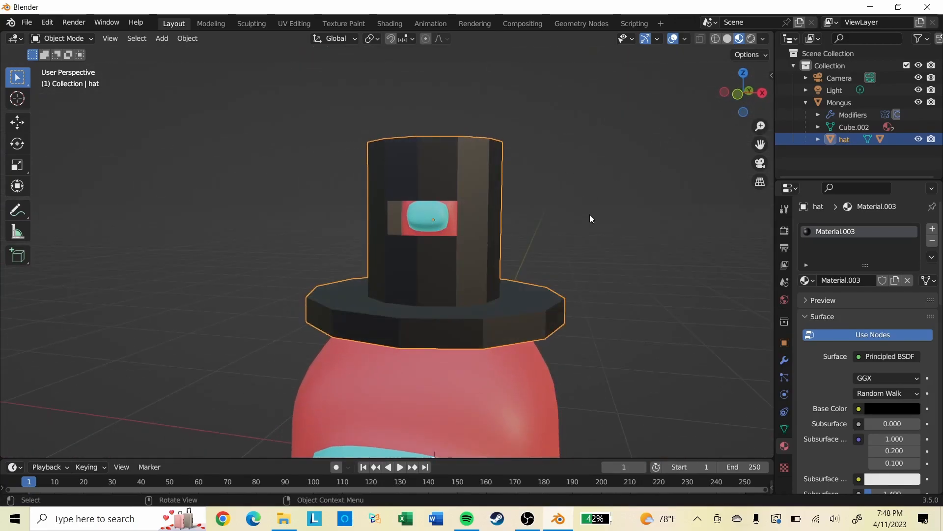
{"action": "right_click", "coordinate": [562, 175]}
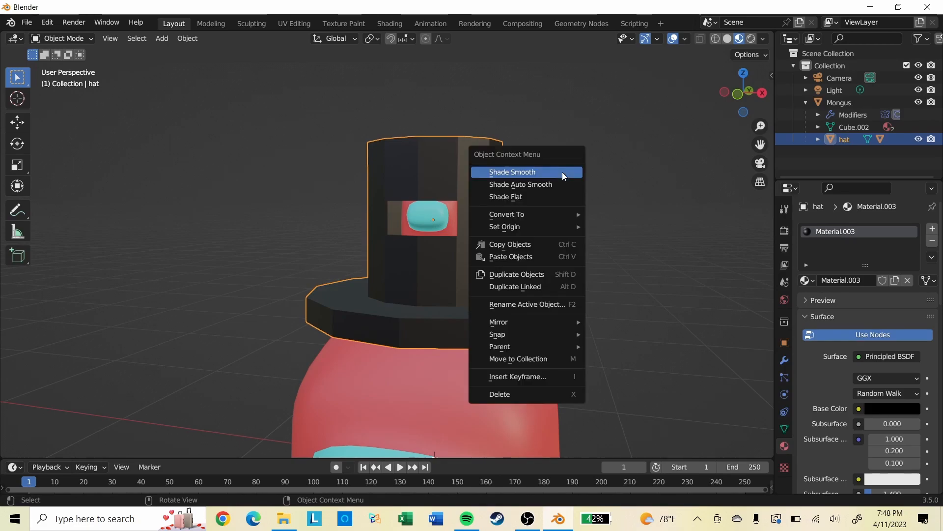
{"action": "left_click", "coordinate": [562, 172]}
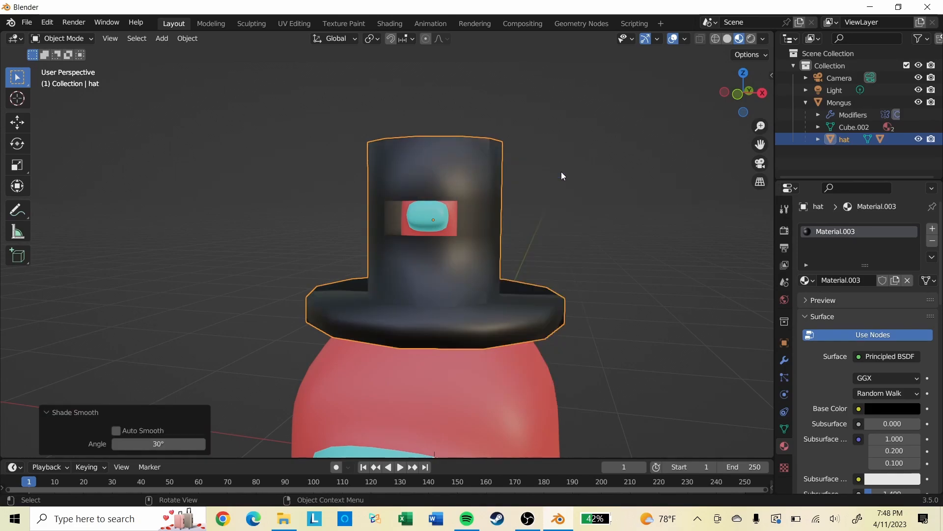
Step: Undo the smooth shading on the hat
{"action": "left_click", "coordinate": [628, 254]}
{"action": "mouse_move", "coordinate": [628, 254]}
{"action": "middle_mouse_down"}
{"action": "mouse_move", "coordinate": [638, 347]}
{"action": "mouse_move", "coordinate": [589, 379]}
{"action": "mouse_move", "coordinate": [497, 313]}
{"action": "mouse_move", "coordinate": [470, 258]}
{"action": "mouse_move", "coordinate": [649, 301]}
{"action": "mouse_move", "coordinate": [653, 293]}
{"action": "mouse_move", "coordinate": [619, 291]}
{"action": "mouse_move", "coordinate": [599, 195]}
{"action": "mouse_move", "coordinate": [636, 253]}
{"action": "mouse_move", "coordinate": [565, 382]}
{"action": "mouse_move", "coordinate": [442, 278]}
{"action": "middle_mouse_up"}
{"action": "key", "text": "ctrl+z"}
{"action": "key", "text": "ctrl+z"}
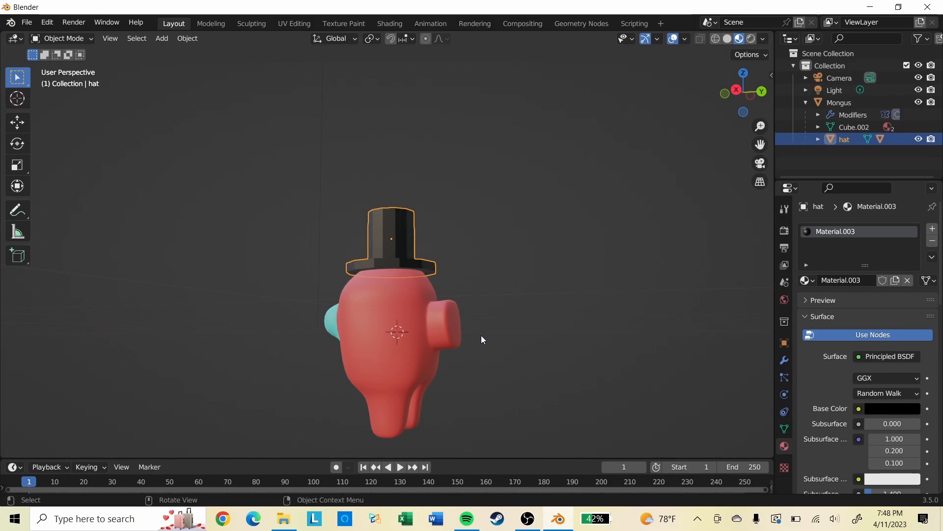
Step: Put the hat in Edit Mode with one upper side face of the crown selected
{"action": "scroll", "coordinate": [406, 222], "scroll_direction": "up", "scroll_amount": 3}
{"action": "middle_click_drag", "start_coordinate": [421, 223], "coordinate": [465, 284]}
{"action": "key", "text": "Tab"}
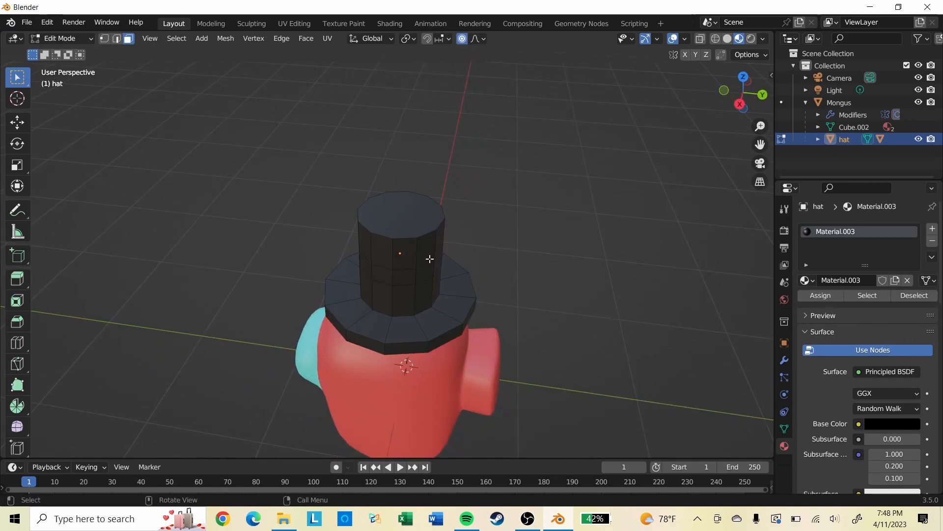
{"action": "key", "text": "Tab"}
{"action": "key", "text": "Tab"}
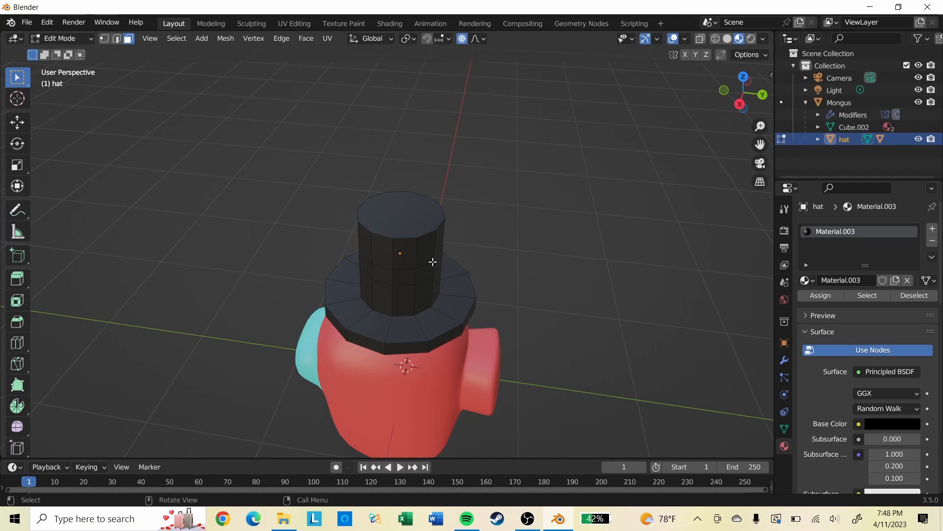
{"action": "left_click", "coordinate": [421, 260]}
{"action": "key", "text": "Tab"}
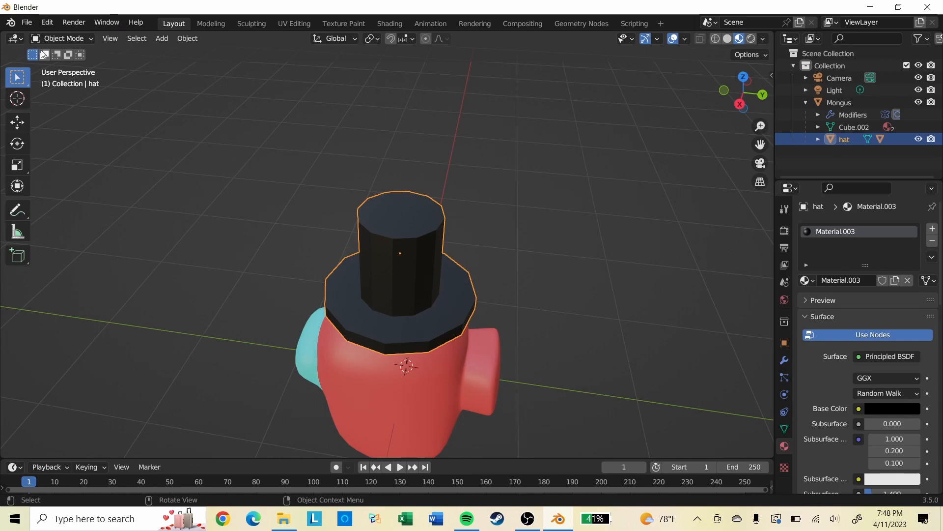
{"action": "left_click", "coordinate": [74, 39]}
{"action": "left_click", "coordinate": [73, 65]}
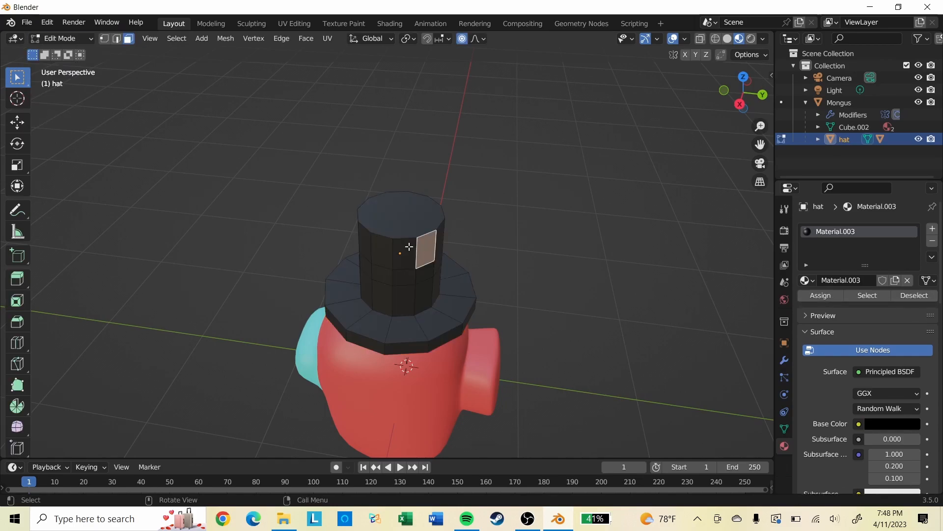
Step: Switch to edge selection and dissolve the edge loop around the top rim of the hat's crown
{"action": "left_click", "coordinate": [124, 43], "text": "shift"}
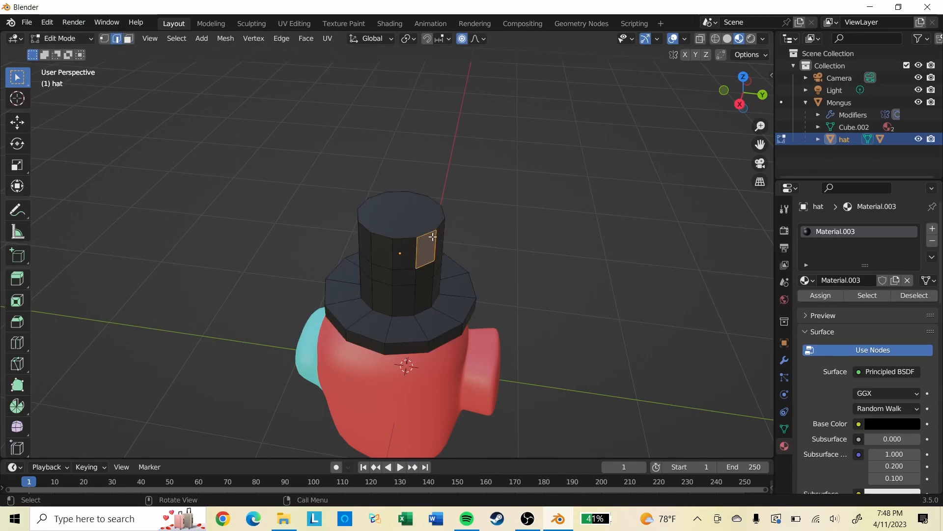
{"action": "left_click", "coordinate": [412, 238]}
{"action": "left_click", "coordinate": [413, 238], "text": "alt"}
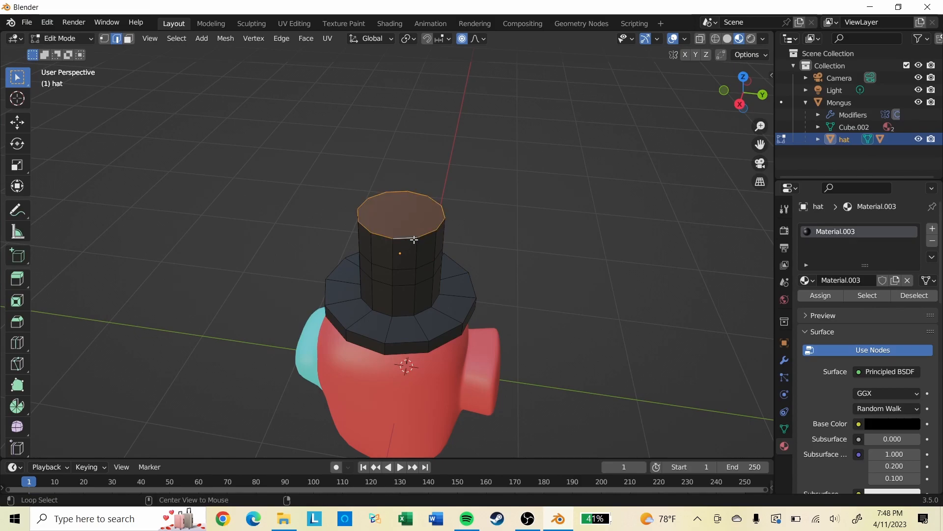
{"action": "right_click", "coordinate": [414, 239]}
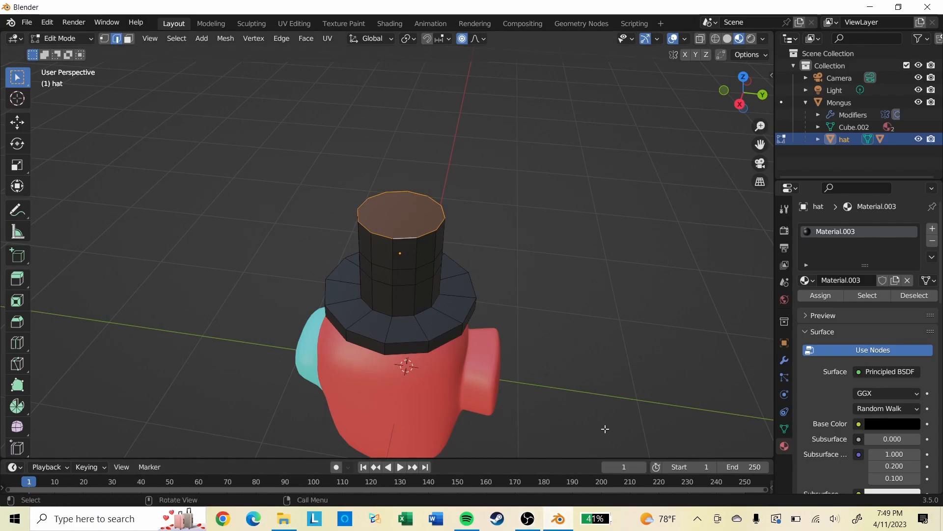
{"action": "right_click", "coordinate": [493, 256]}
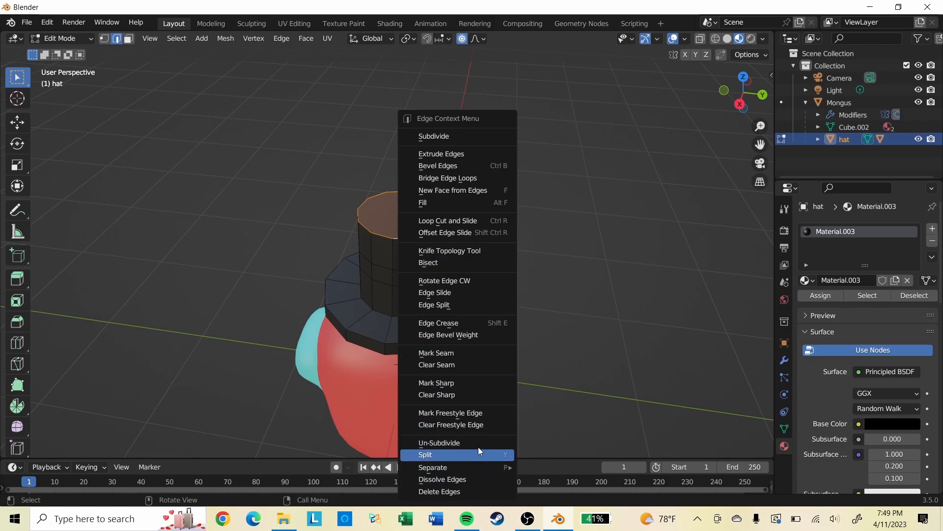
{"action": "left_click", "coordinate": [464, 478]}
{"action": "middle_click_drag", "start_coordinate": [448, 235], "coordinate": [590, 215]}
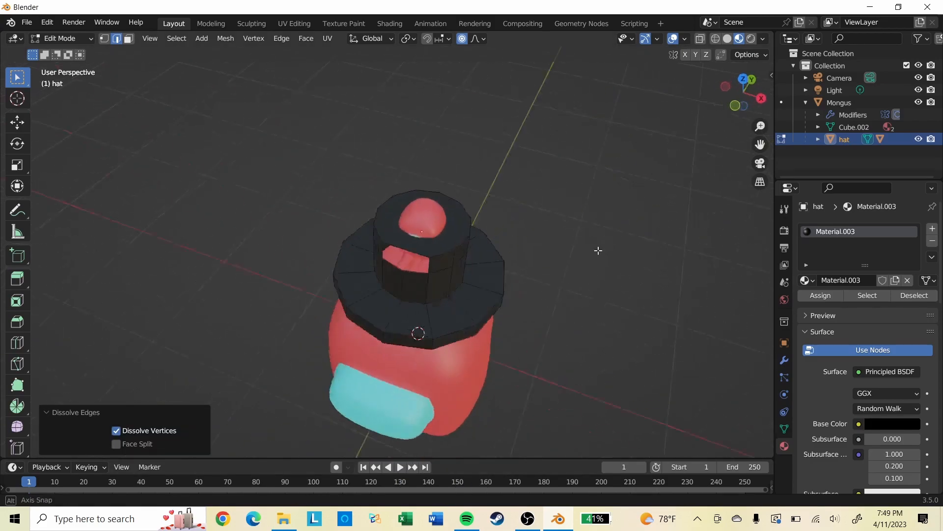
{"action": "scroll", "coordinate": [609, 236], "scroll_direction": "up", "scroll_amount": 5}
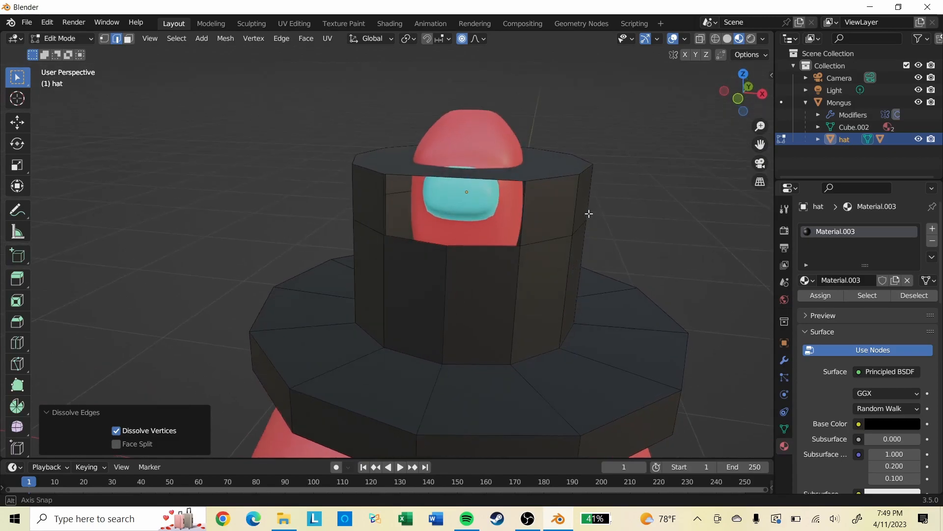
Step: Examine from the front how the miniature sits in the crown's window and how the whole character looks
{"action": "left_click", "coordinate": [565, 156]}
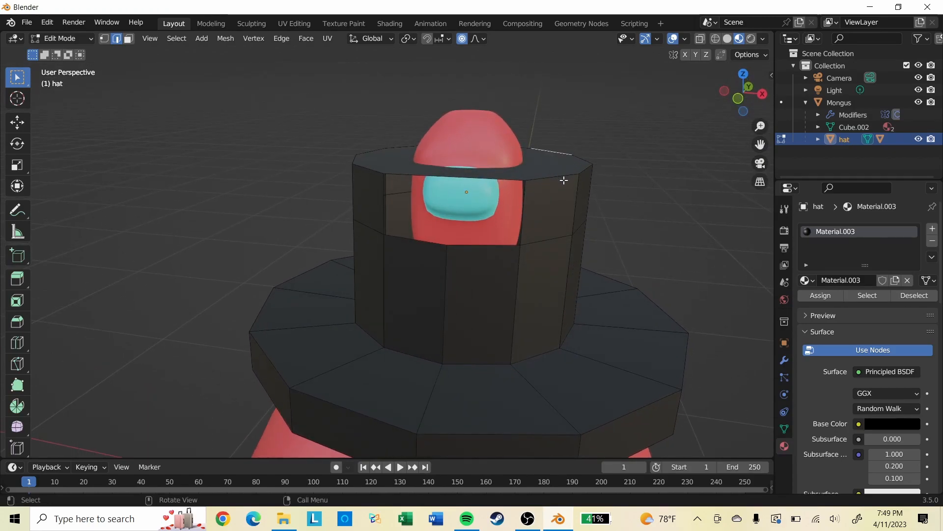
{"action": "scroll", "coordinate": [561, 177], "scroll_direction": "down", "scroll_amount": 3}
{"action": "middle_click_drag", "start_coordinate": [562, 177], "coordinate": [565, 222]}
{"action": "scroll", "coordinate": [539, 191], "scroll_direction": "up", "scroll_amount": 2}
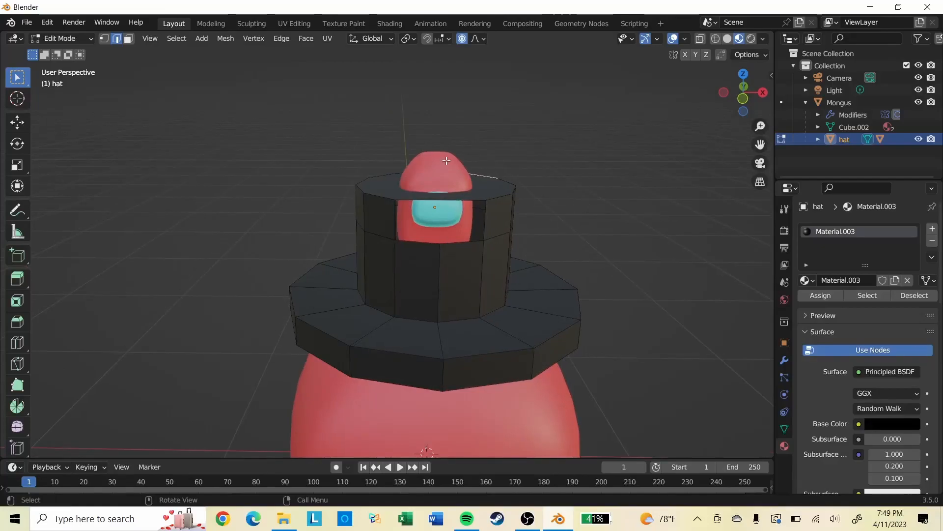
{"action": "left_click", "coordinate": [502, 270]}
{"action": "scroll", "coordinate": [590, 259], "scroll_direction": "up", "scroll_amount": 5}
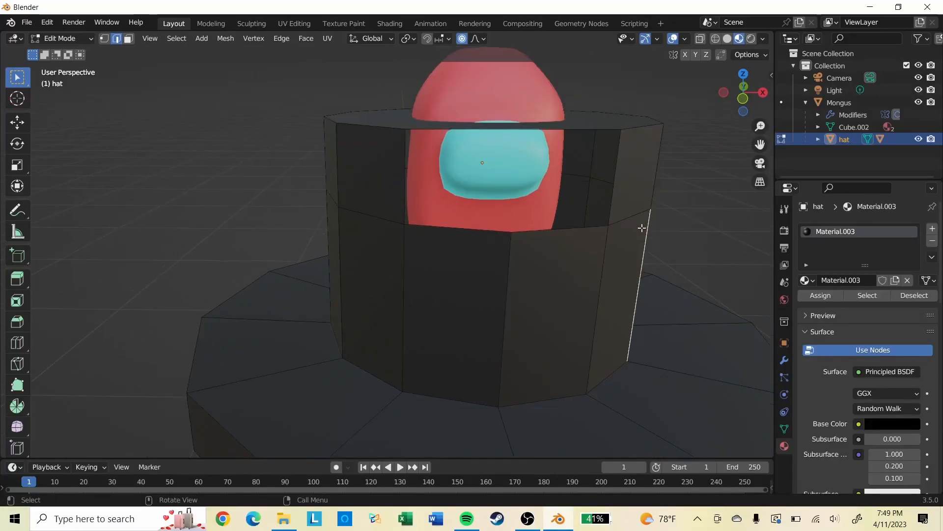
{"action": "scroll", "coordinate": [644, 228], "scroll_direction": "down", "scroll_amount": 7}
{"action": "scroll", "coordinate": [639, 234], "scroll_direction": "down", "scroll_amount": 4}
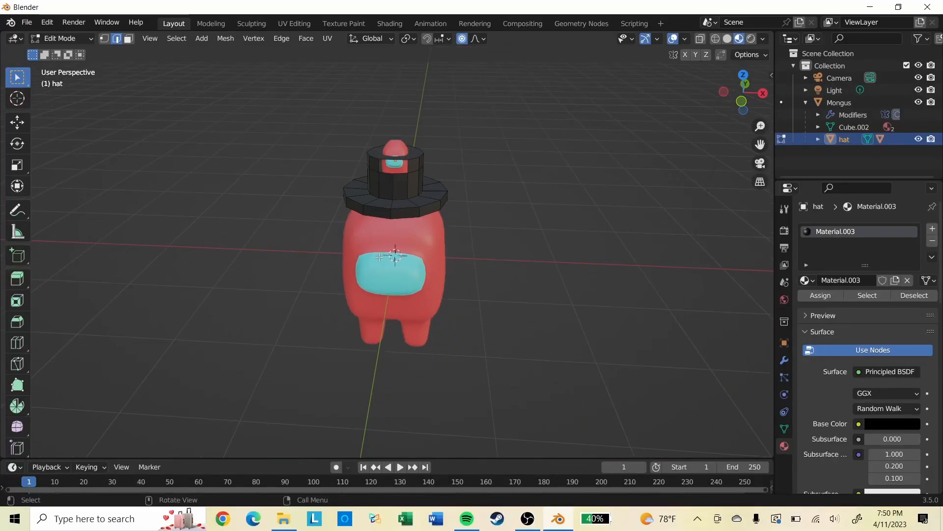
Step: Save the file as "mongus 2.blend" in the "1 offs" folder
{"action": "left_click", "coordinate": [28, 22]}
{"action": "left_click", "coordinate": [28, 22]}
{"action": "left_click", "coordinate": [30, 22]}
{"action": "left_click", "coordinate": [72, 115]}
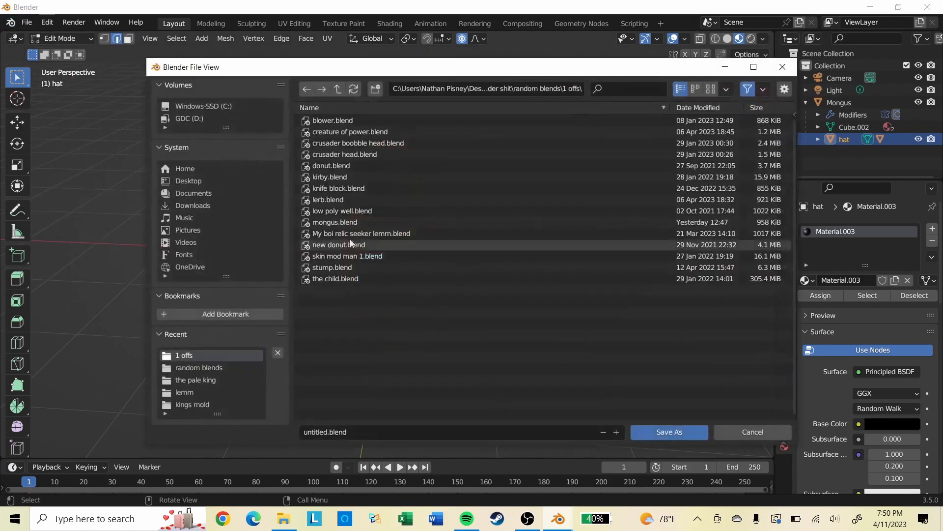
{"action": "left_click", "coordinate": [393, 434]}
{"action": "type", "text": "mongus"}
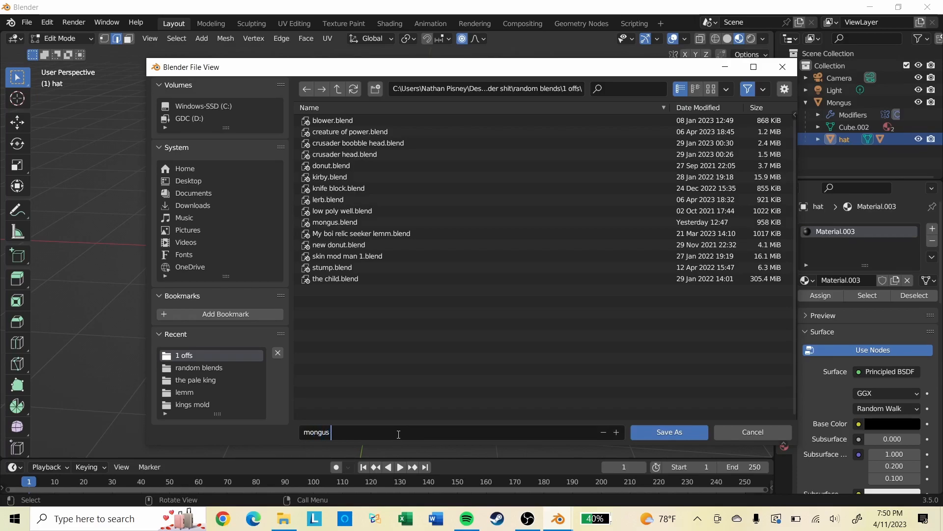
{"action": "left_click", "coordinate": [670, 435]}
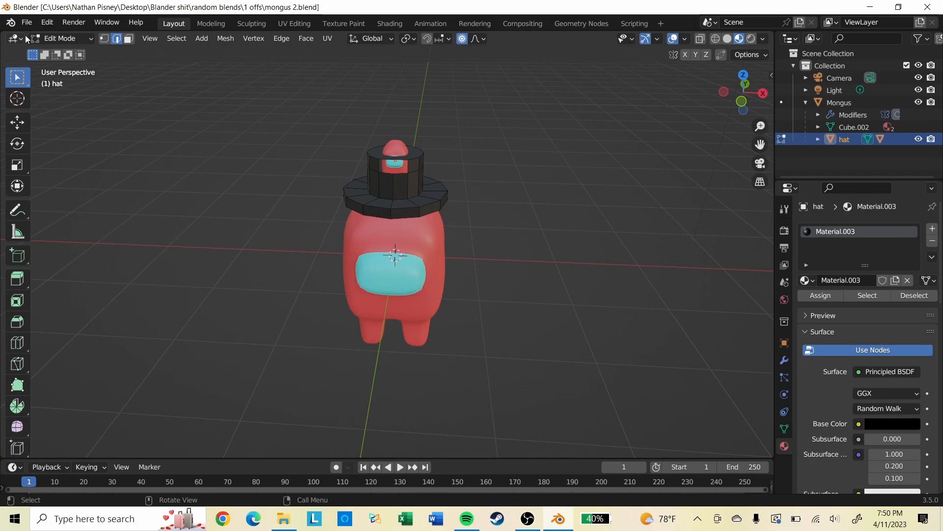
Step: Review the Wavefront (.obj) export options for the model and cancel the export
{"action": "left_click", "coordinate": [26, 22]}
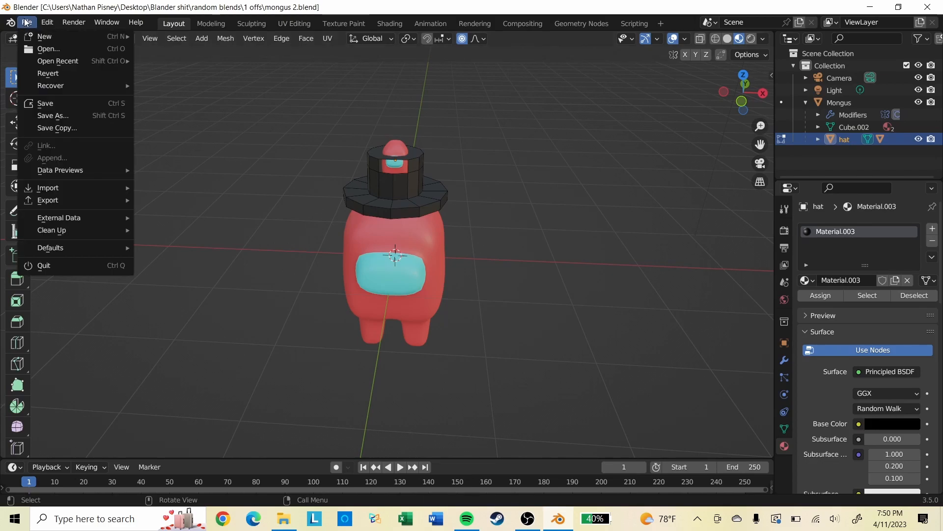
{"action": "mouse_move", "coordinate": [72, 201]}
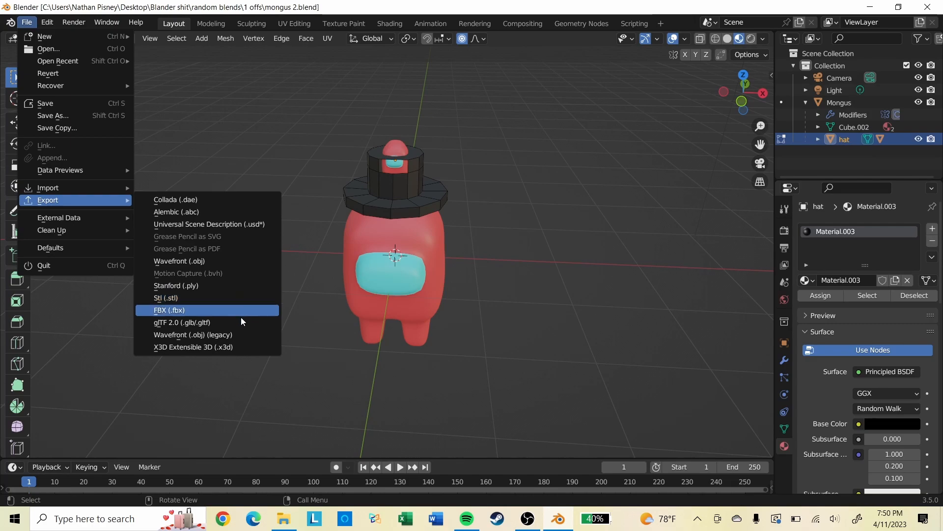
{"action": "left_click", "coordinate": [239, 264]}
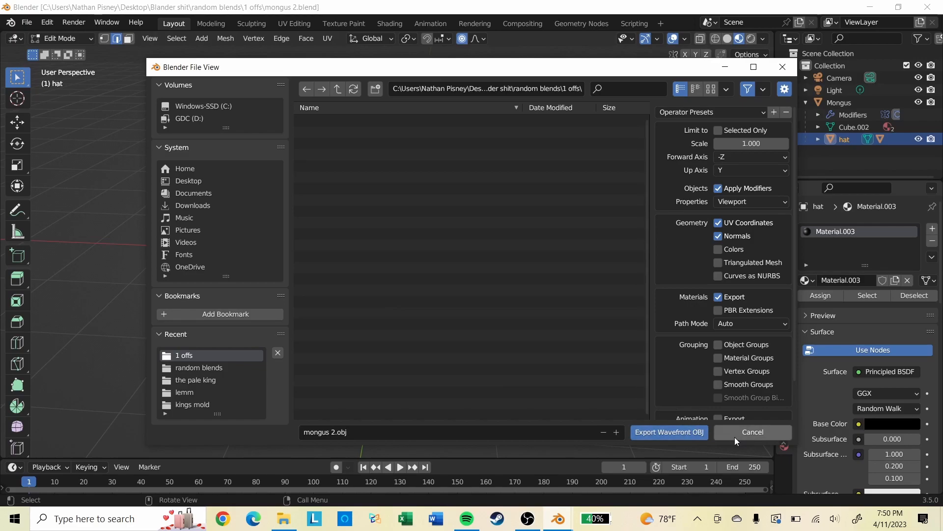
{"action": "scroll", "coordinate": [709, 259], "scroll_direction": "down", "scroll_amount": 2}
{"action": "scroll", "coordinate": [721, 275], "scroll_direction": "up", "scroll_amount": 2}
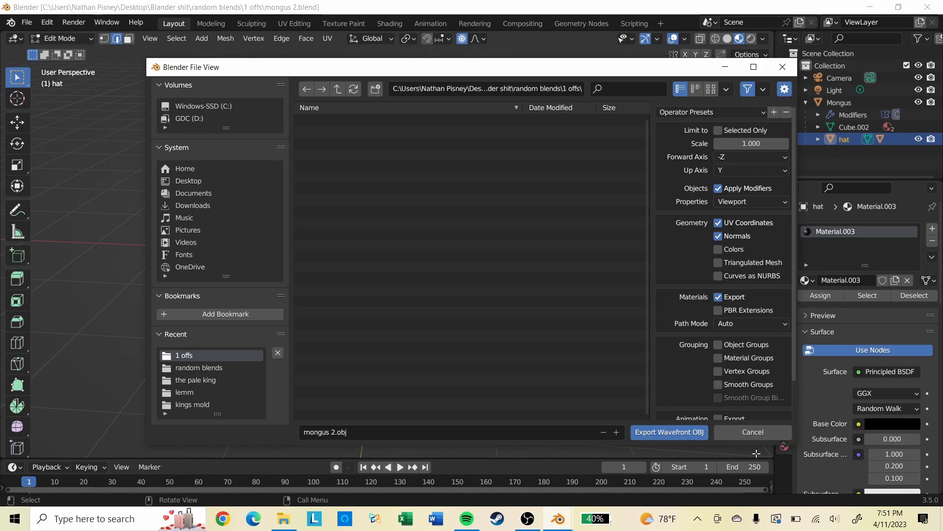
{"action": "left_click", "coordinate": [750, 435]}
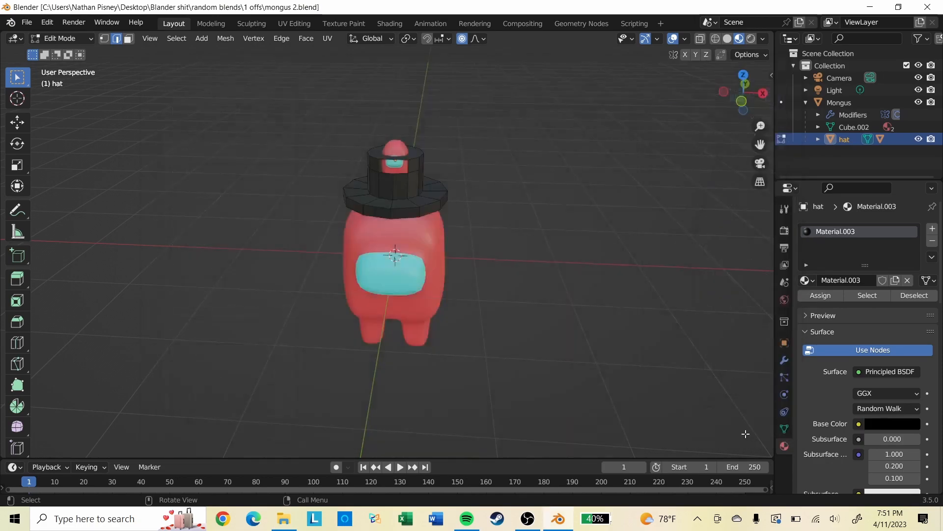
{"action": "scroll", "coordinate": [463, 231], "scroll_direction": "down", "scroll_amount": 5}
{"action": "middle_click_drag", "start_coordinate": [470, 246], "coordinate": [442, 249]}
{"action": "scroll", "coordinate": [442, 248], "scroll_direction": "up", "scroll_amount": 6}
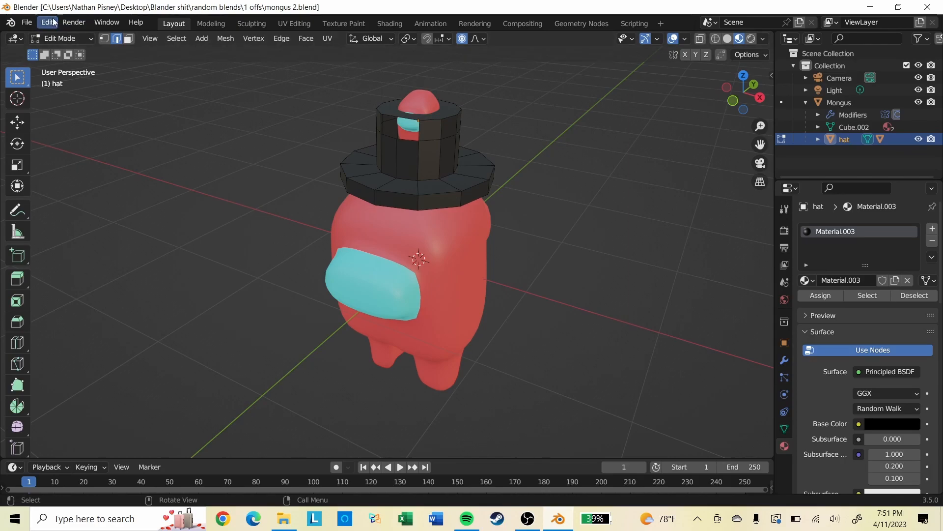
Step: Open goblin.blend from the desktop's "random blends\goblin" folder
{"action": "left_click", "coordinate": [26, 25]}
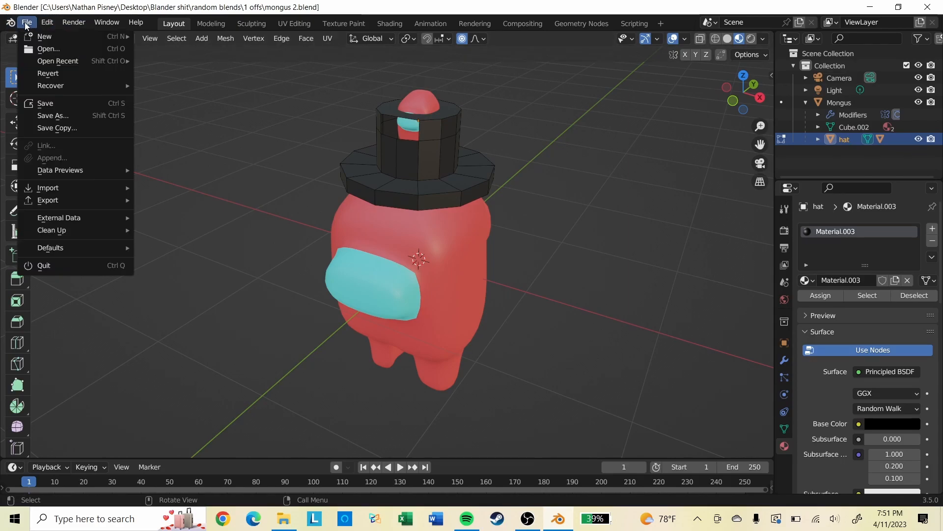
{"action": "left_click", "coordinate": [76, 53]}
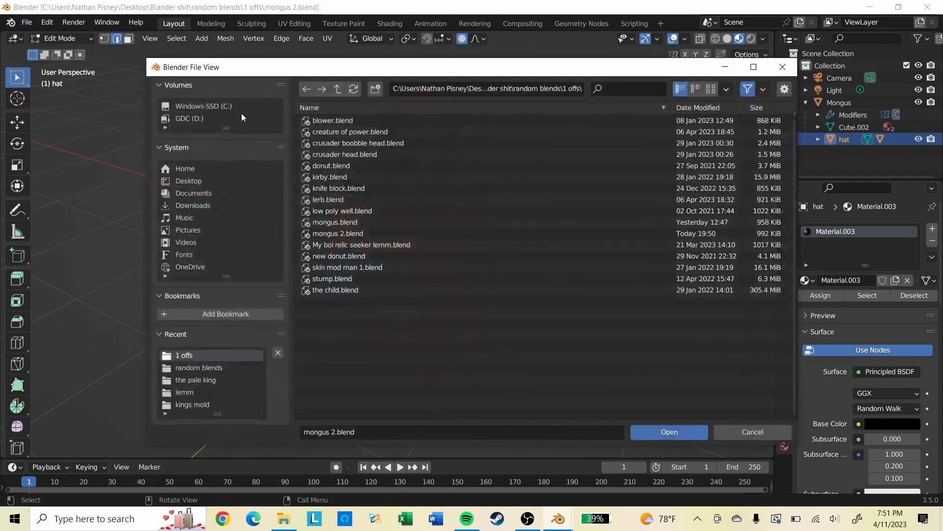
{"action": "left_click", "coordinate": [191, 182]}
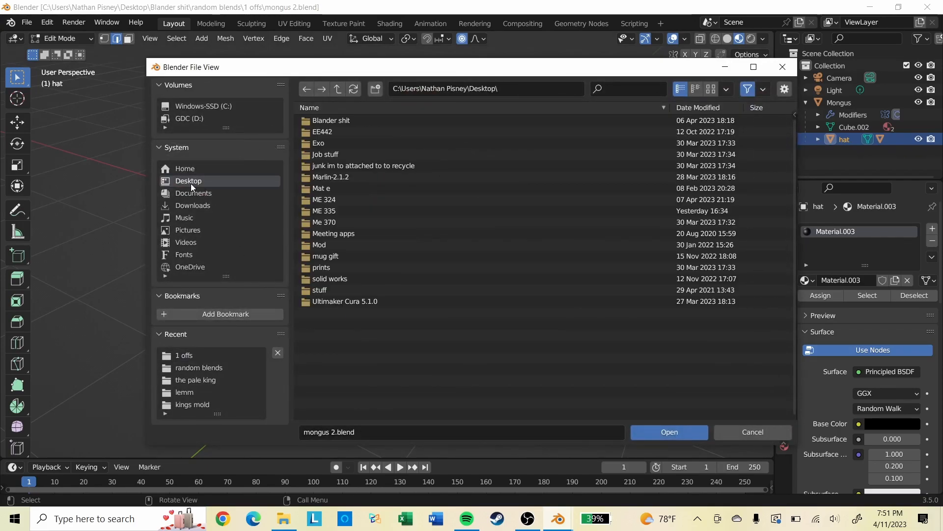
{"action": "double_click", "coordinate": [420, 124]}
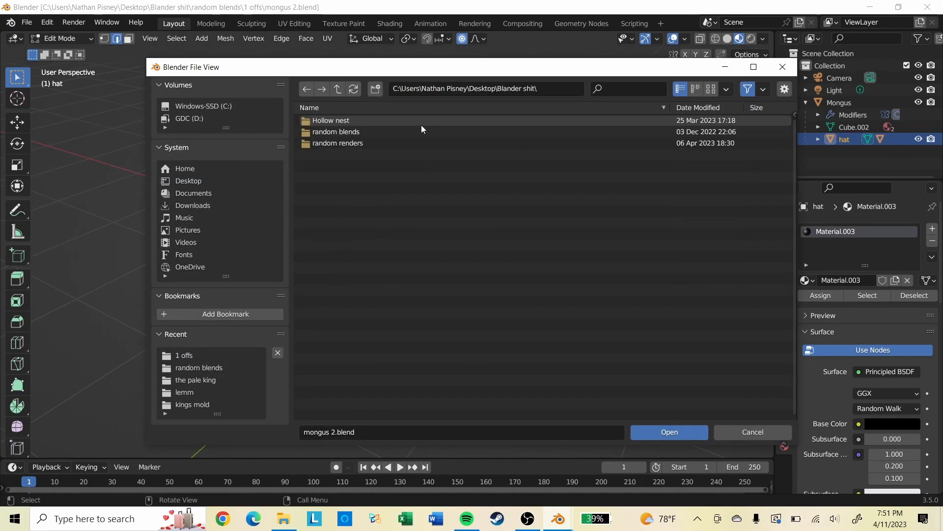
{"action": "double_click", "coordinate": [374, 133]}
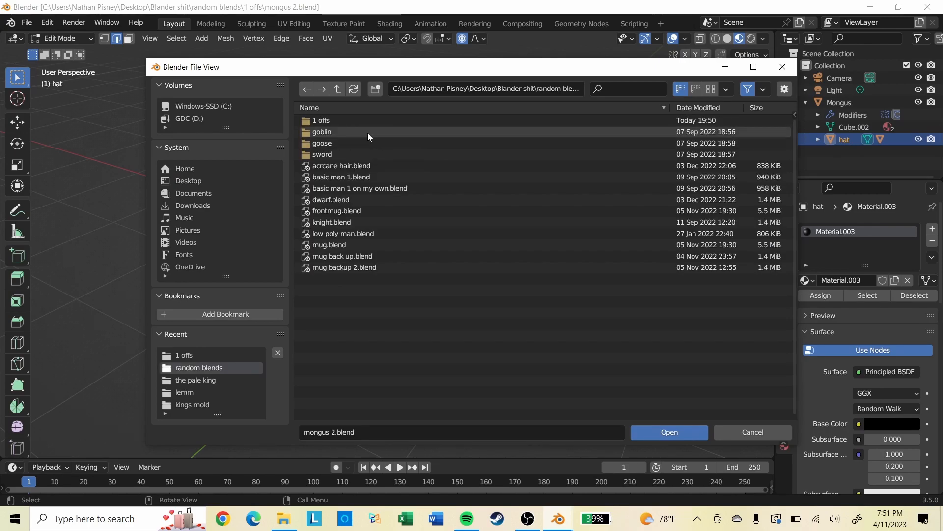
{"action": "double_click", "coordinate": [367, 131]}
{"action": "left_click", "coordinate": [362, 119]}
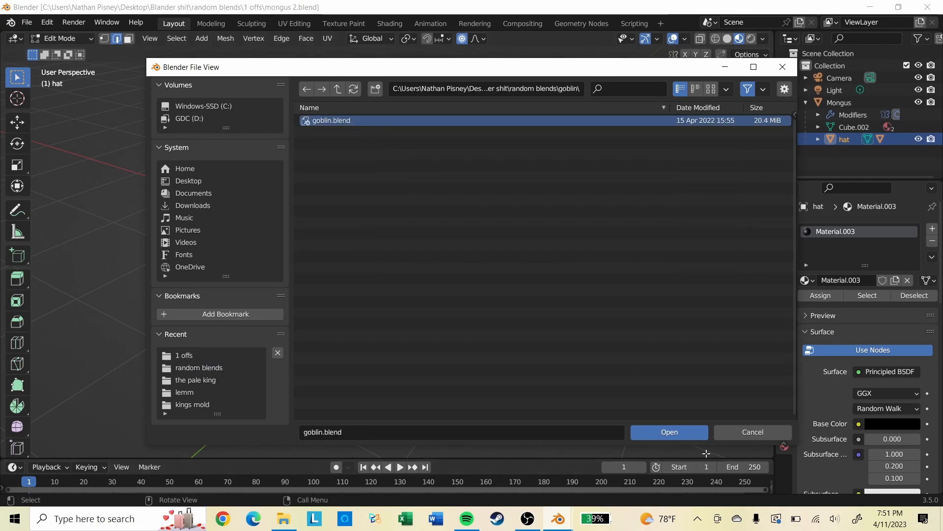
{"action": "left_click", "coordinate": [689, 432]}
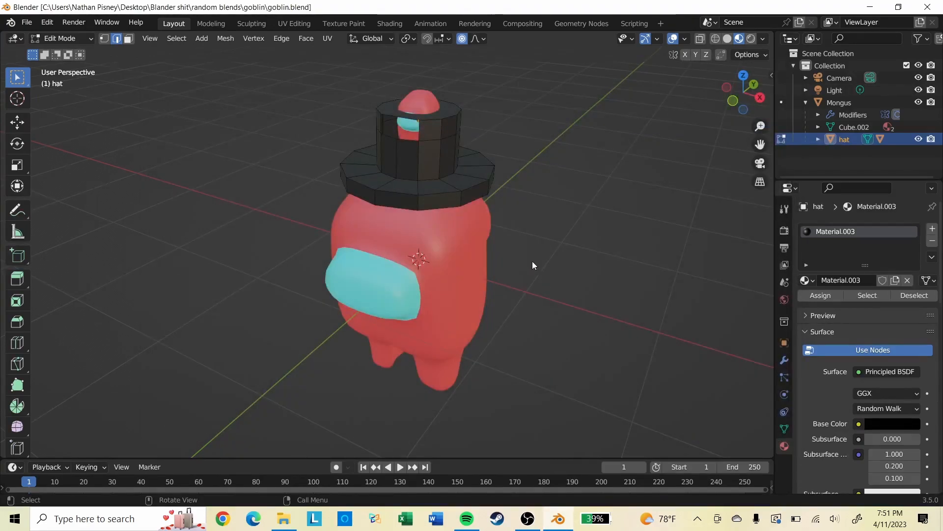
{"action": "scroll", "coordinate": [523, 246], "scroll_direction": "down", "scroll_amount": 3}
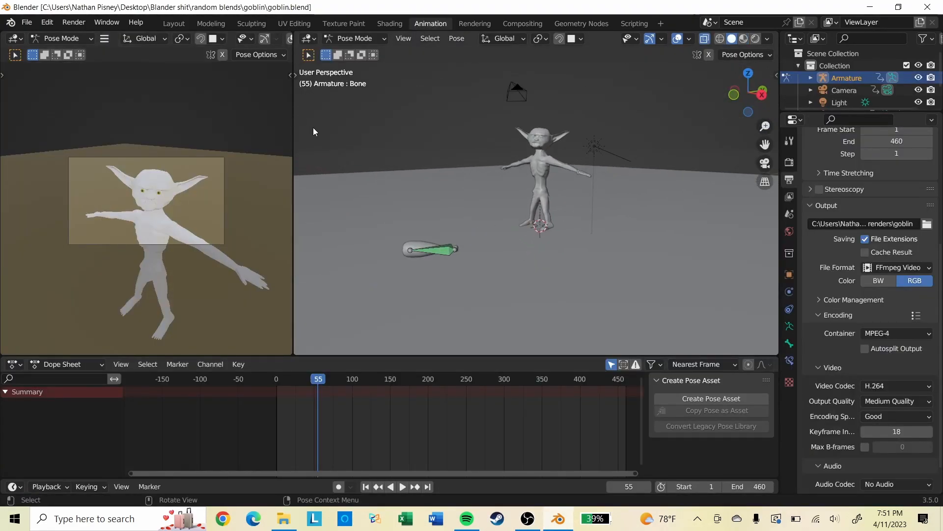
Step: Switch to the Layout workspace and show the whole goblin in Material Preview shading
{"action": "scroll", "coordinate": [411, 249], "scroll_direction": "up", "scroll_amount": 2}
{"action": "left_click", "coordinate": [165, 24]}
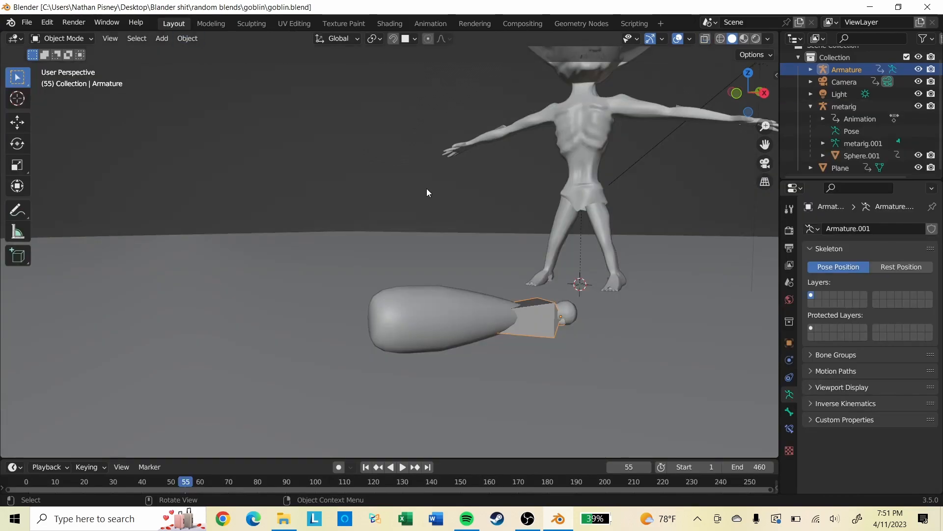
{"action": "scroll", "coordinate": [570, 240], "scroll_direction": "down", "scroll_amount": 3}
{"action": "scroll", "coordinate": [624, 220], "scroll_direction": "up", "scroll_amount": 2}
{"action": "mouse_move", "coordinate": [648, 219]}
{"action": "middle_mouse_down"}
{"action": "mouse_move", "coordinate": [476, 316]}
{"action": "mouse_move", "coordinate": [489, 213]}
{"action": "middle_mouse_up"}
{"action": "scroll", "coordinate": [488, 213], "scroll_direction": "up", "scroll_amount": 2}
{"action": "left_click", "coordinate": [744, 38]}
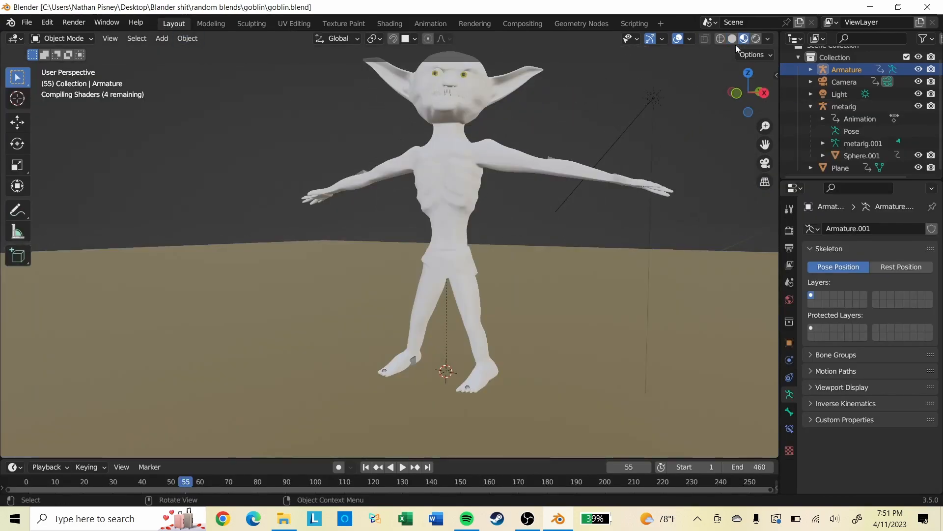
{"action": "scroll", "coordinate": [349, 165], "scroll_direction": "down", "scroll_amount": 1}
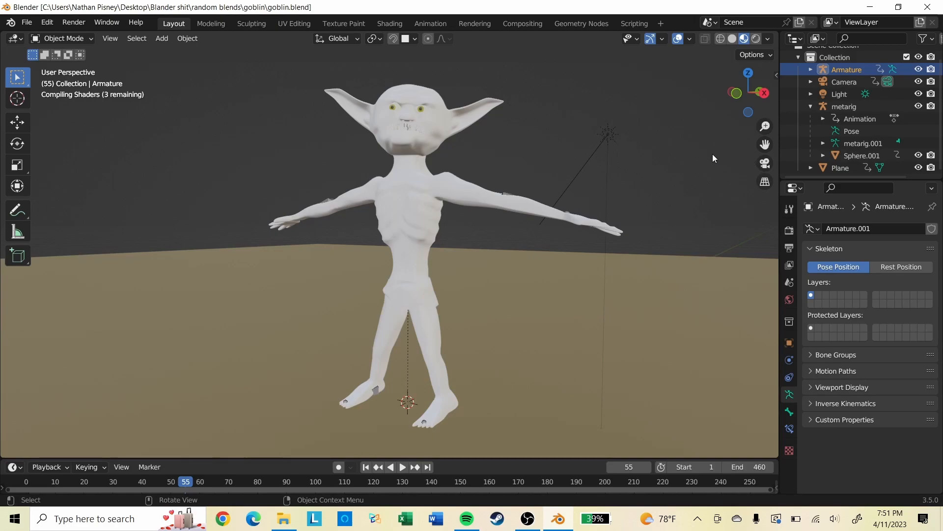
Step: Select the metarig armature and reveal its bones inside the goblin using Solid shading with X-ray
{"action": "scroll", "coordinate": [555, 219], "scroll_direction": "down", "scroll_amount": 2}
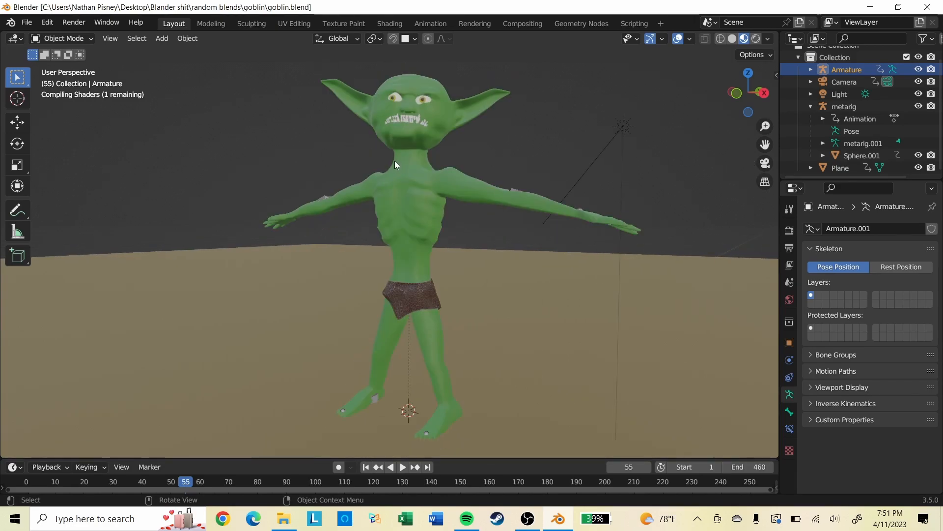
{"action": "mouse_move", "coordinate": [443, 152]}
{"action": "middle_mouse_down"}
{"action": "mouse_move", "coordinate": [437, 162]}
{"action": "mouse_move", "coordinate": [428, 149]}
{"action": "middle_mouse_up"}
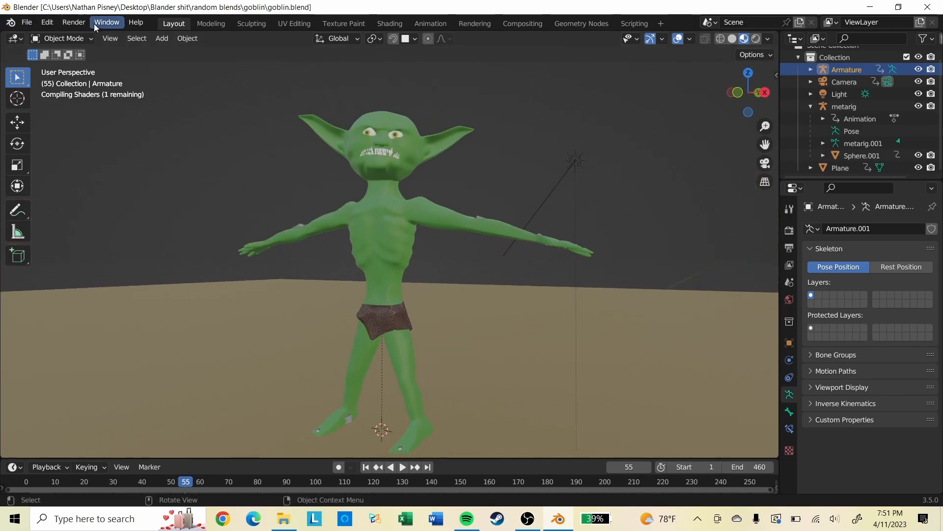
{"action": "left_click", "coordinate": [85, 39]}
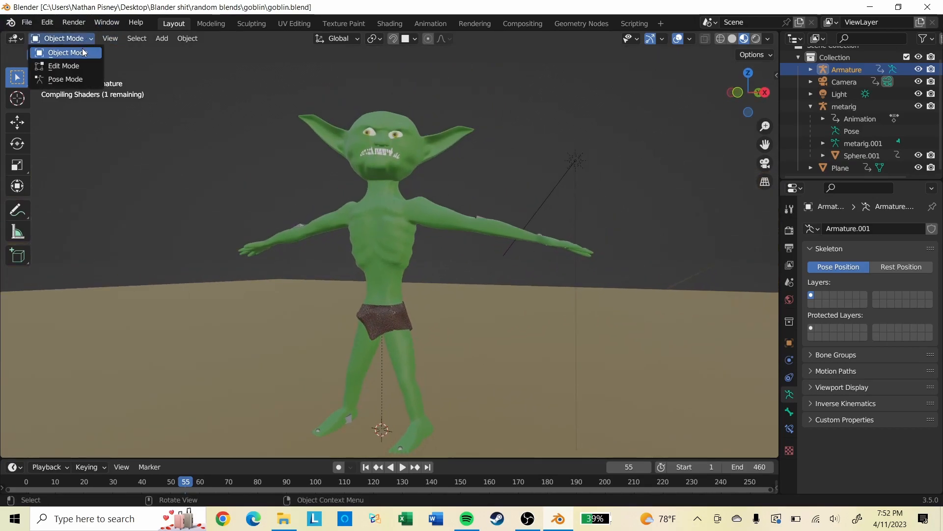
{"action": "left_click", "coordinate": [82, 49]}
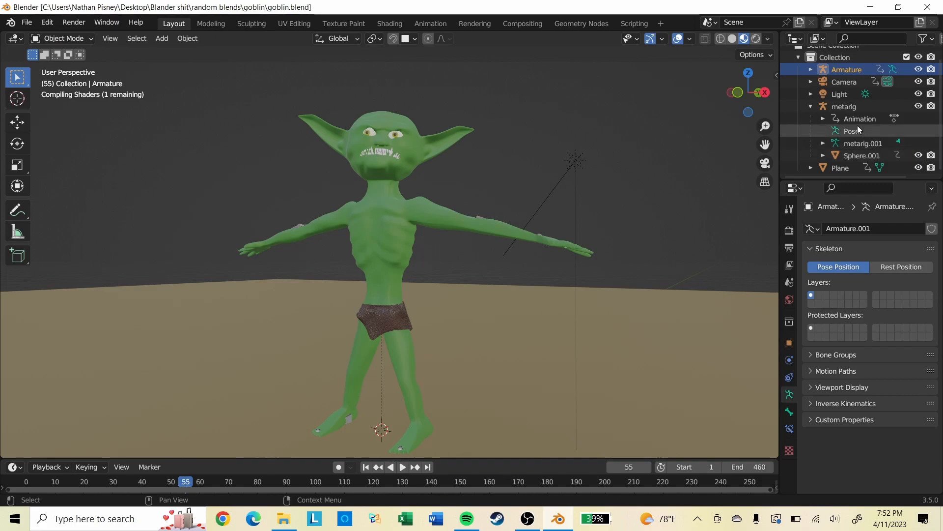
{"action": "left_click", "coordinate": [858, 107]}
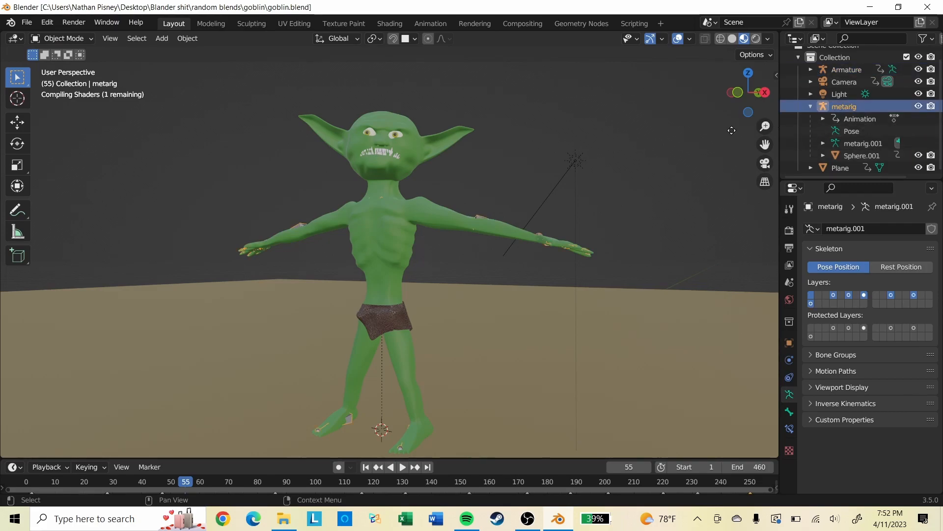
{"action": "left_click", "coordinate": [732, 38]}
{"action": "left_click", "coordinate": [705, 38]}
{"action": "middle_click_drag", "start_coordinate": [567, 232], "coordinate": [522, 226]}
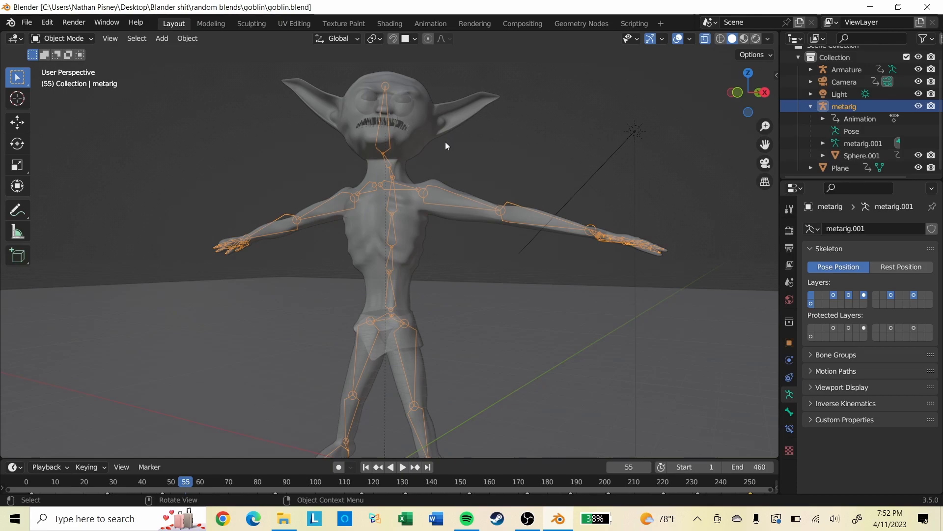
{"action": "middle_click_drag", "start_coordinate": [442, 148], "coordinate": [499, 186]}
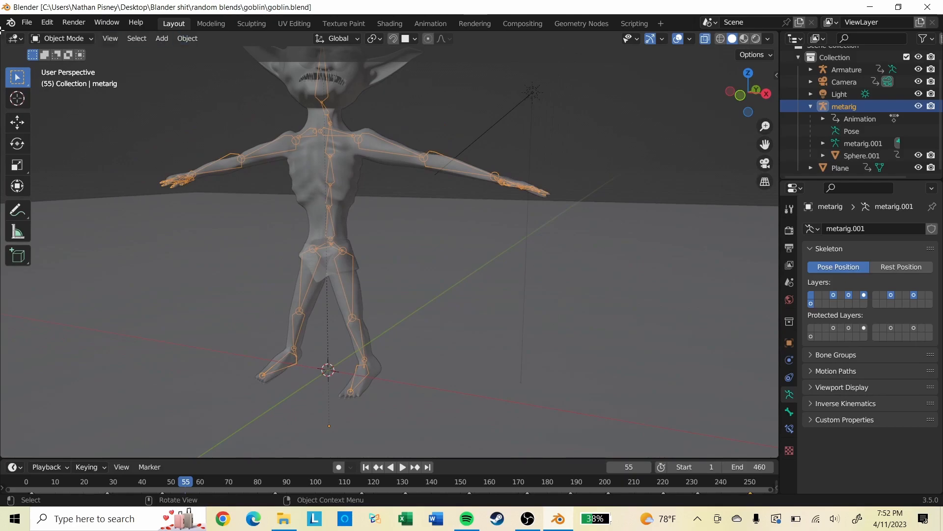
Step: Put the metarig in Pose Mode, select all bones of the goblin's left arm and try moving them
{"action": "left_click", "coordinate": [74, 40]}
{"action": "left_click", "coordinate": [70, 83]}
{"action": "middle_click_drag", "start_coordinate": [509, 208], "coordinate": [496, 169]}
{"action": "left_click", "coordinate": [532, 200]}
{"action": "left_click_drag", "start_coordinate": [411, 143], "coordinate": [616, 217]}
{"action": "key", "text": "g"}
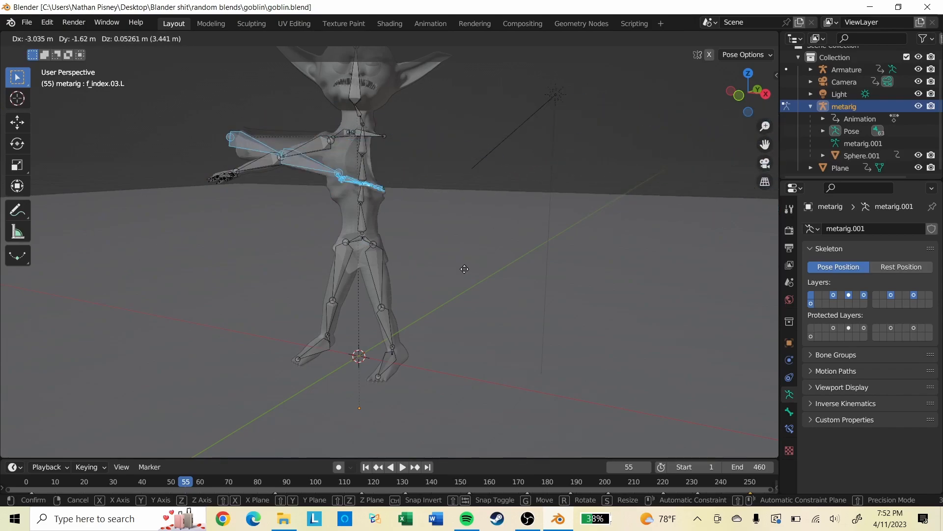
{"action": "key", "text": "Escape"}
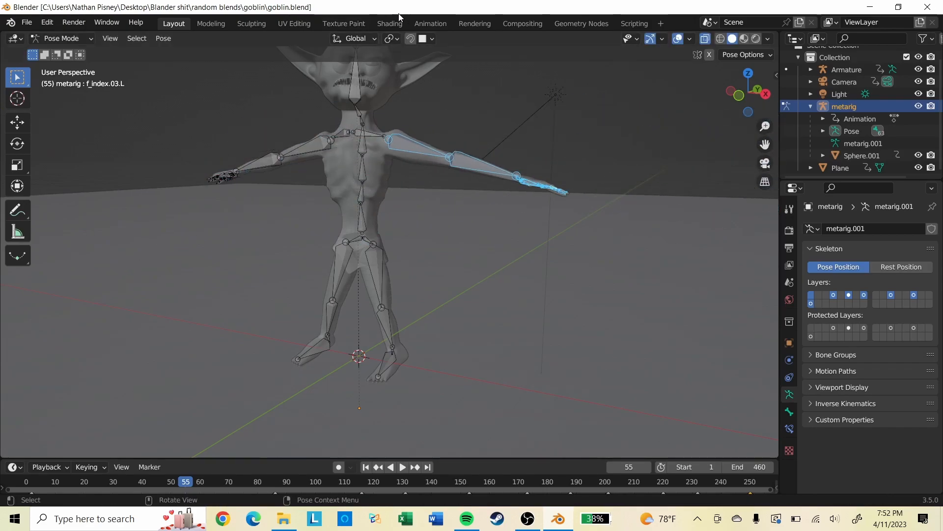
Step: Switch to the Animation workspace and rewind the goblin animation to frame 0
{"action": "left_click", "coordinate": [419, 25]}
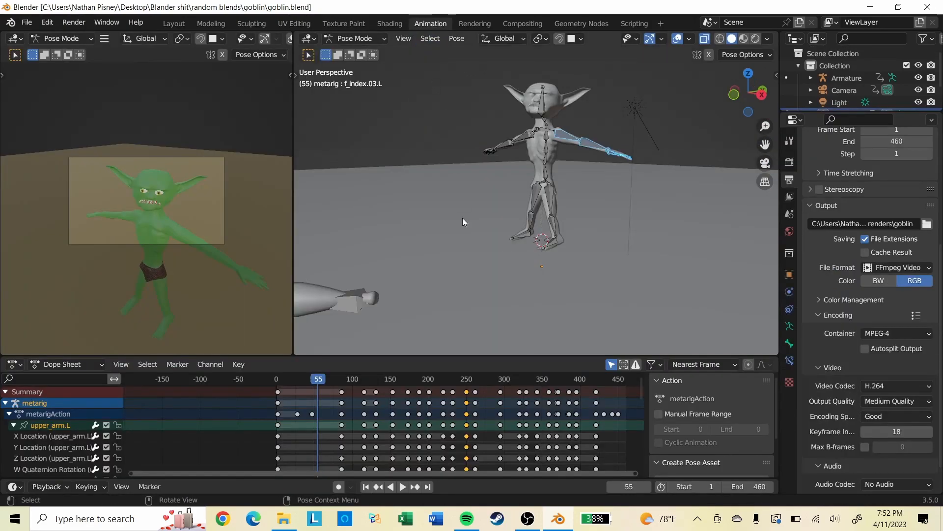
{"action": "left_click_drag", "start_coordinate": [320, 381], "coordinate": [257, 376]}
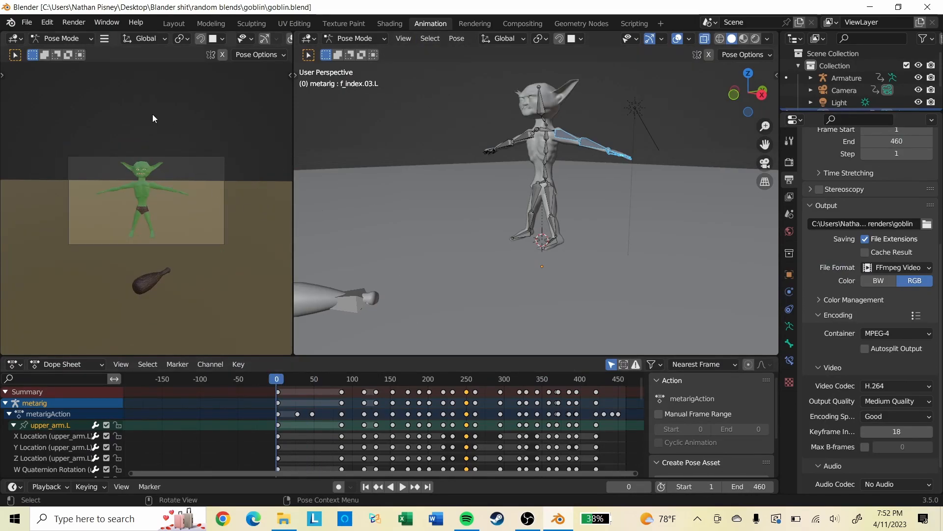
Step: Minimize Blender, play the rendered video goblin0001-0460 in Media Player and close the player
{"action": "left_click", "coordinate": [873, 11]}
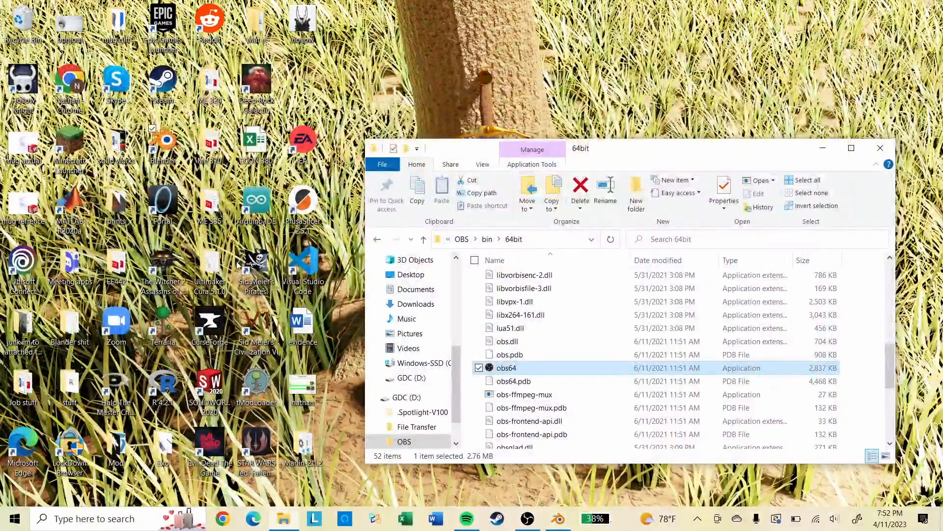
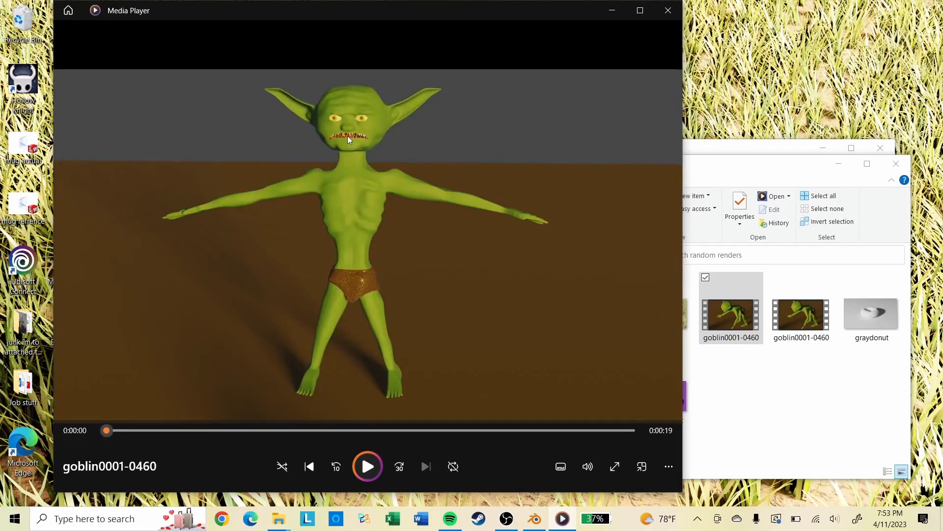
{"action": "left_click", "coordinate": [368, 462]}
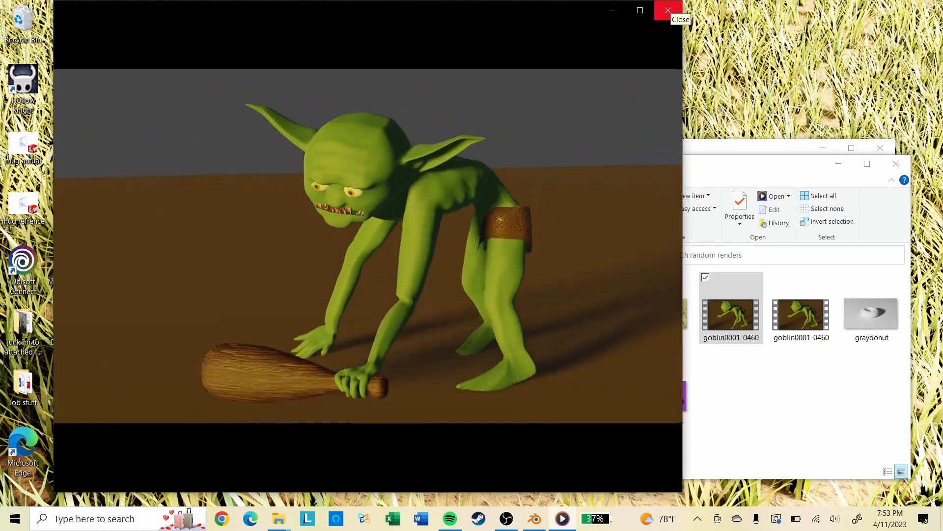
{"action": "left_click", "coordinate": [671, 10]}
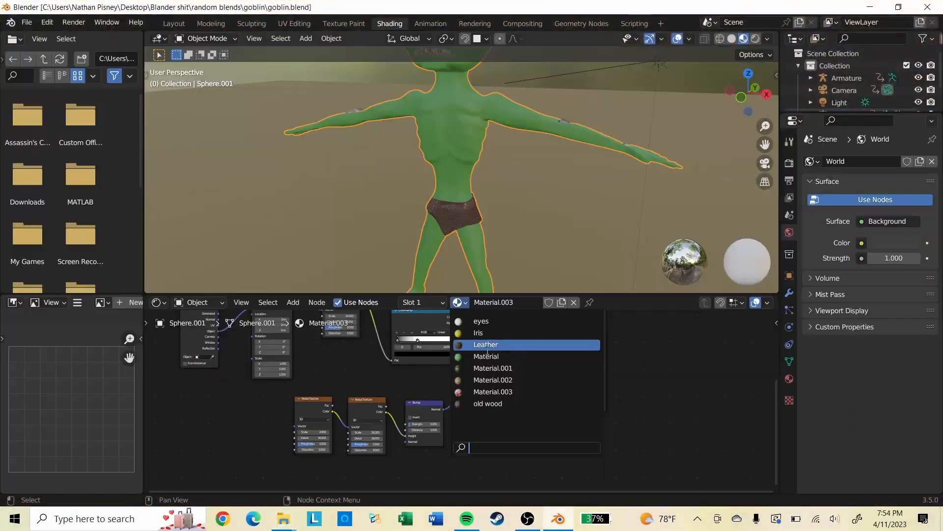
Step: Display the Leather material's nodes in the Shading workspace and inspect the goblin's loincloth up close
{"action": "left_click", "coordinate": [485, 346]}
{"action": "scroll", "coordinate": [476, 348], "scroll_direction": "down", "scroll_amount": 1}
{"action": "scroll", "coordinate": [627, 101], "scroll_direction": "up", "scroll_amount": 5}
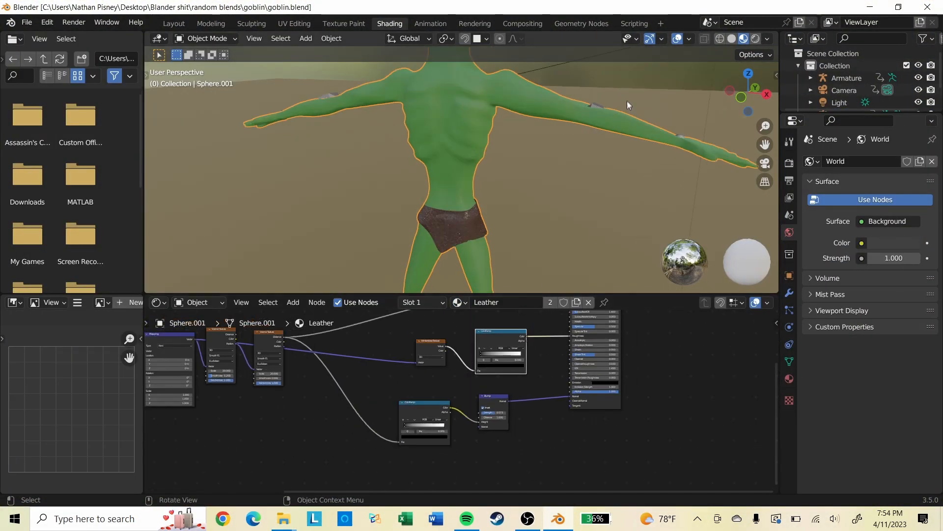
{"action": "middle_click_drag", "start_coordinate": [512, 218], "coordinate": [525, 275], "text": "shift"}
{"action": "mouse_move", "coordinate": [537, 226]}
{"action": "middle_mouse_down", "text": "shift"}
{"action": "mouse_move", "coordinate": [535, 235]}
{"action": "mouse_move", "coordinate": [529, 212]}
{"action": "middle_mouse_up", "text": "shift"}
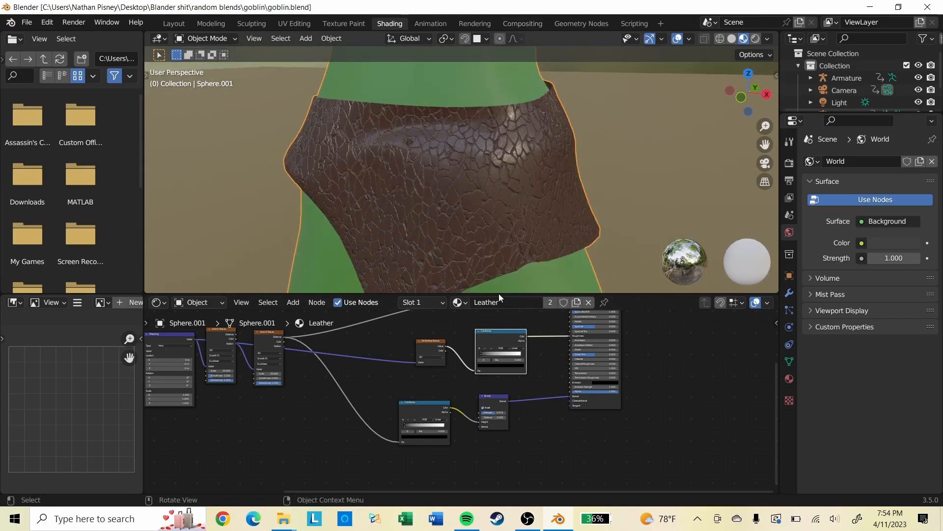
{"action": "scroll", "coordinate": [360, 346], "scroll_direction": "up", "scroll_amount": 5}
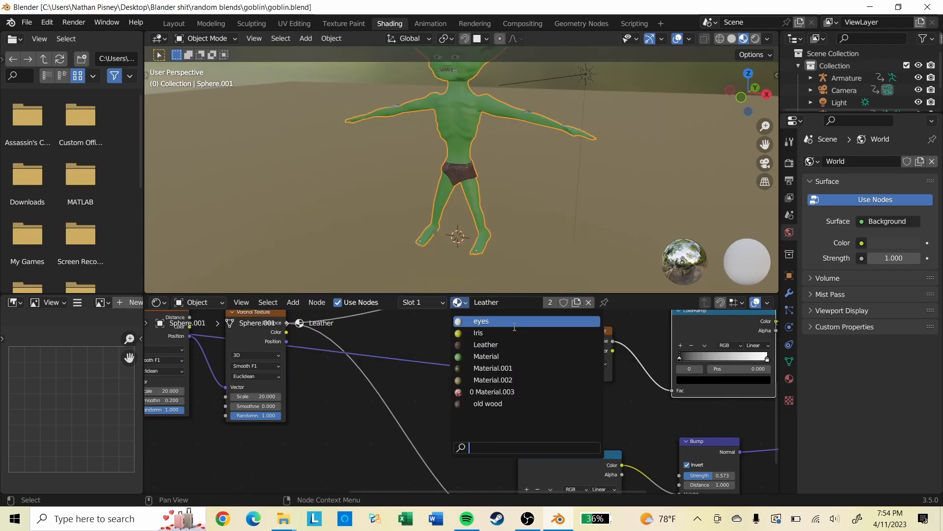
Step: Display the Material.003 nodes and inspect the goblin's blood-stained teeth up close
{"action": "left_click", "coordinate": [506, 391]}
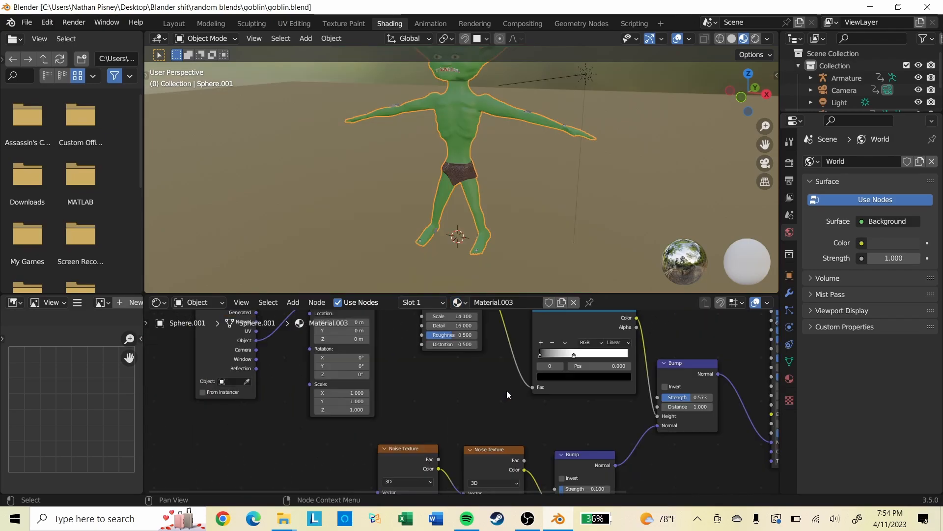
{"action": "middle_click_drag", "start_coordinate": [383, 350], "coordinate": [448, 400]}
{"action": "scroll", "coordinate": [463, 93], "scroll_direction": "up", "scroll_amount": 5}
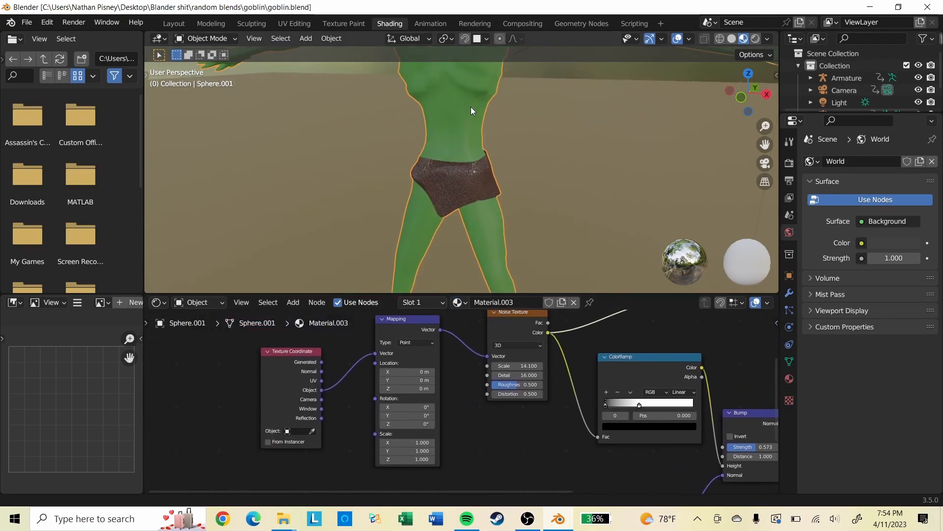
{"action": "middle_click_drag", "start_coordinate": [471, 107], "coordinate": [473, 231], "text": "shift"}
{"action": "scroll", "coordinate": [467, 211], "scroll_direction": "up", "scroll_amount": 6}
{"action": "scroll", "coordinate": [461, 190], "scroll_direction": "down", "scroll_amount": 4}
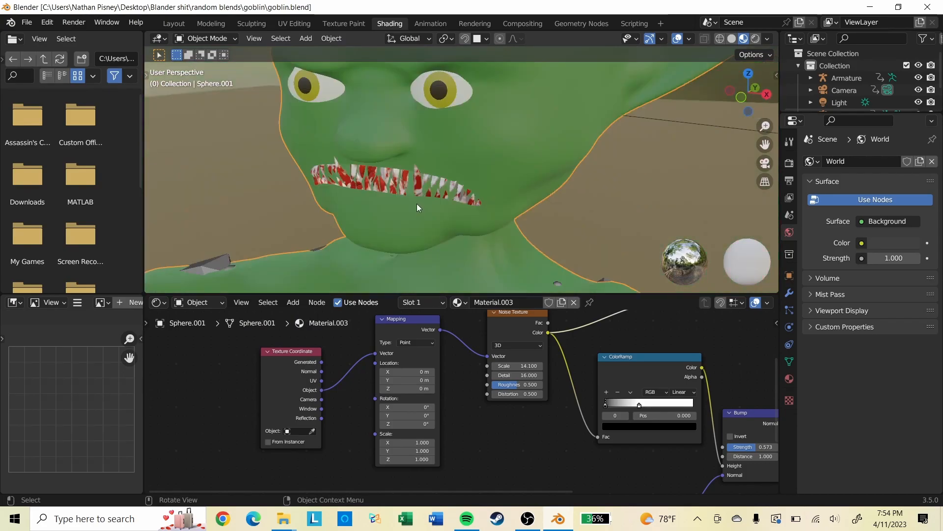
{"action": "middle_click_drag", "start_coordinate": [416, 205], "coordinate": [428, 197], "text": "shift"}
{"action": "scroll", "coordinate": [428, 196], "scroll_direction": "up", "scroll_amount": 6}
{"action": "scroll", "coordinate": [435, 190], "scroll_direction": "down", "scroll_amount": 3}
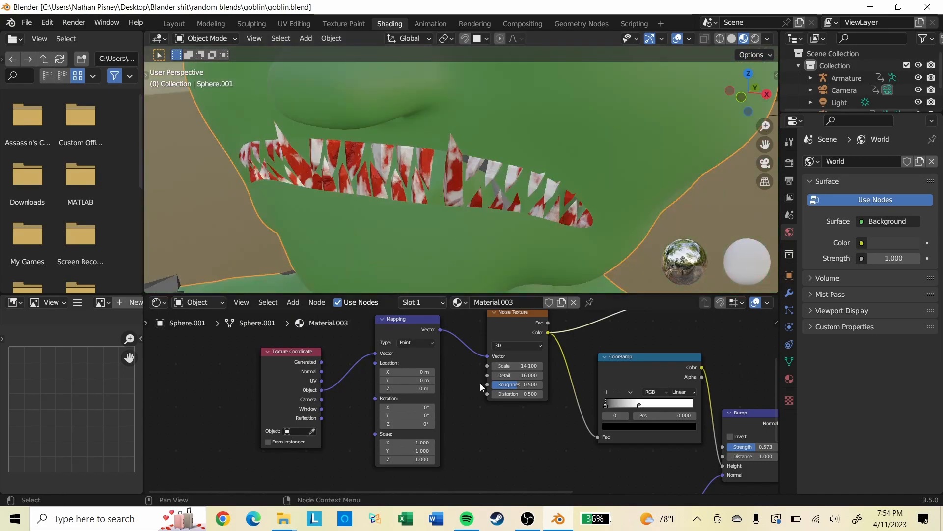
Step: Examine the Material.003 node network, from the Noise Texture and ColorRamp nodes to the Bump and Principled BSDF nodes
{"action": "scroll", "coordinate": [472, 426], "scroll_direction": "down", "scroll_amount": 2}
{"action": "scroll", "coordinate": [465, 415], "scroll_direction": "up", "scroll_amount": 6}
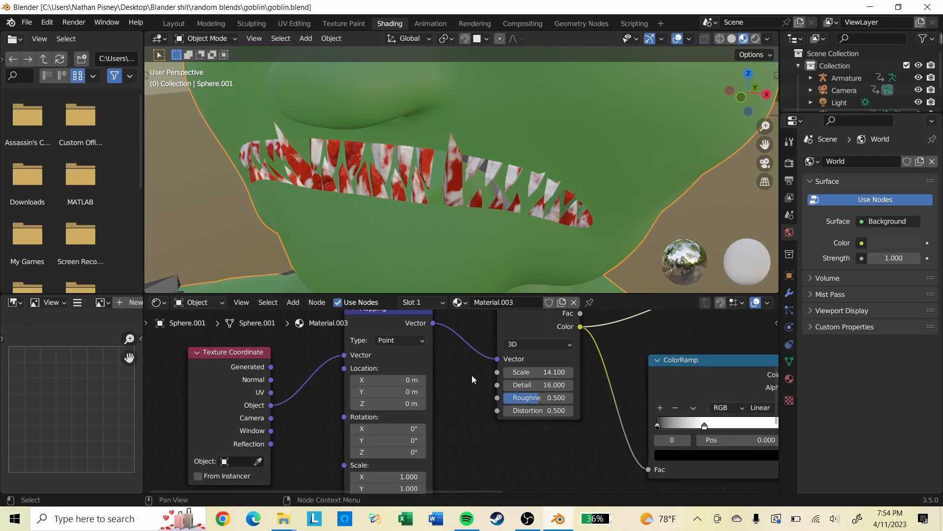
{"action": "scroll", "coordinate": [467, 363], "scroll_direction": "down", "scroll_amount": 2}
{"action": "middle_click_drag", "start_coordinate": [590, 384], "coordinate": [417, 409]}
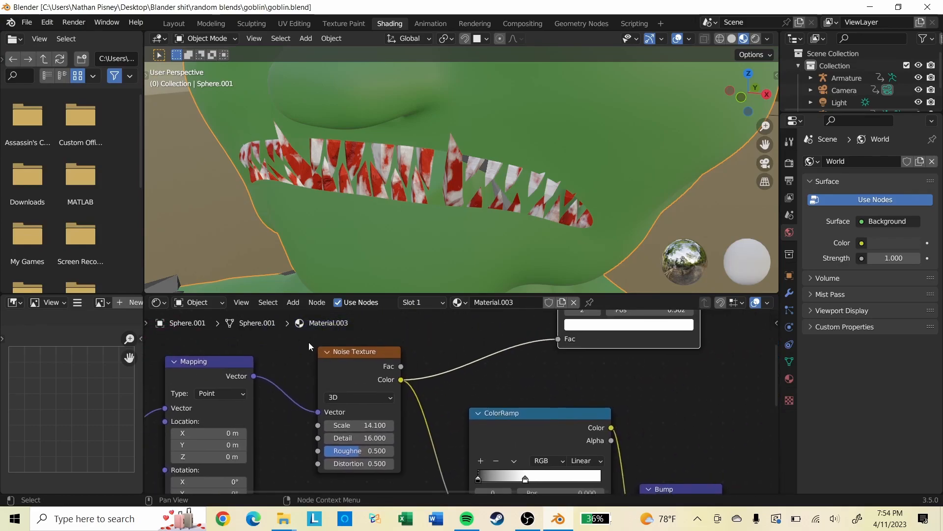
{"action": "scroll", "coordinate": [491, 403], "scroll_direction": "down", "scroll_amount": 3}
{"action": "scroll", "coordinate": [505, 407], "scroll_direction": "up", "scroll_amount": 3}
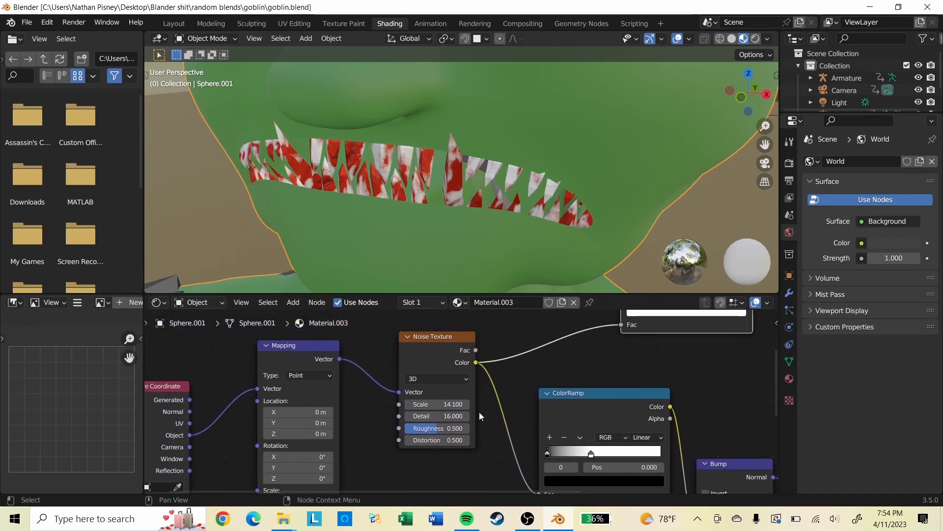
{"action": "middle_click_drag", "start_coordinate": [650, 389], "coordinate": [391, 457]}
{"action": "scroll", "coordinate": [399, 390], "scroll_direction": "down", "scroll_amount": 1}
{"action": "middle_click_drag", "start_coordinate": [399, 390], "coordinate": [399, 449]}
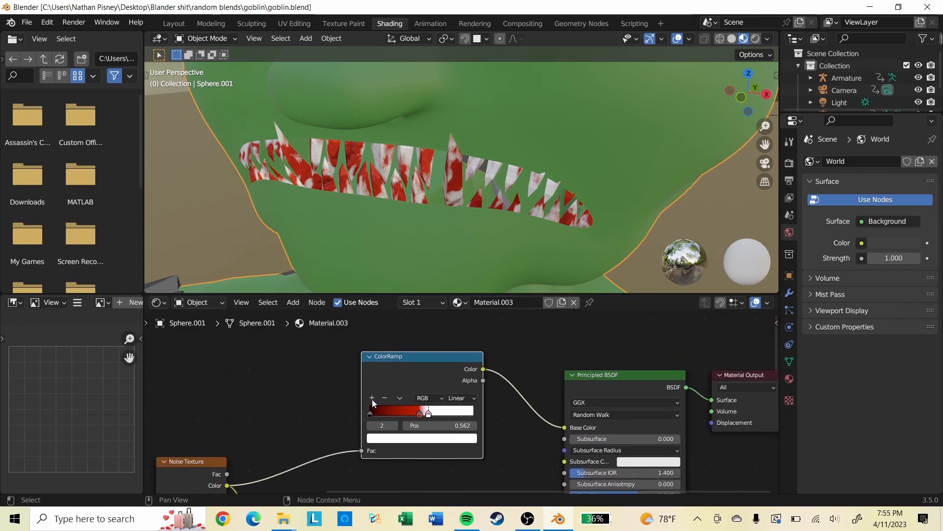
{"action": "middle_click_drag", "start_coordinate": [462, 420], "coordinate": [491, 260], "text": "shift"}
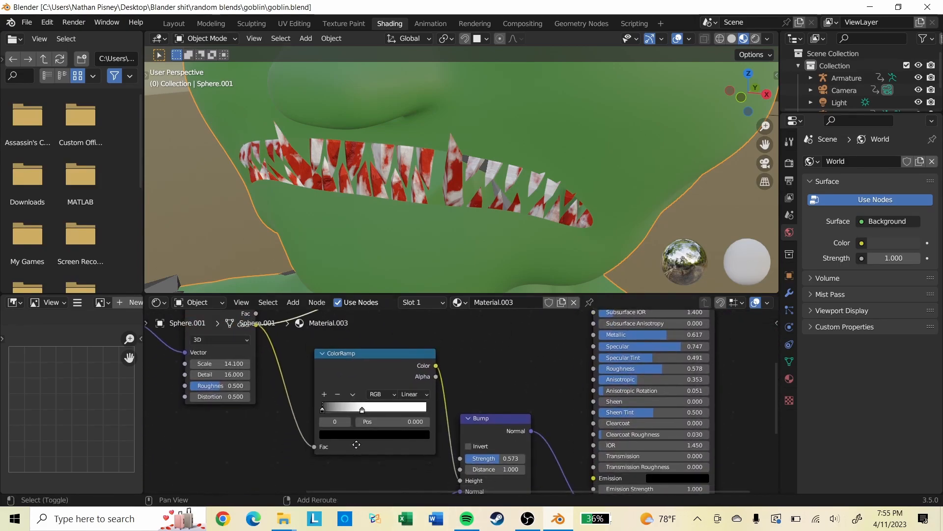
{"action": "middle_click_drag", "start_coordinate": [356, 444], "coordinate": [381, 414], "text": "shift"}
{"action": "middle_click_drag", "start_coordinate": [450, 416], "coordinate": [377, 388], "text": "shift"}
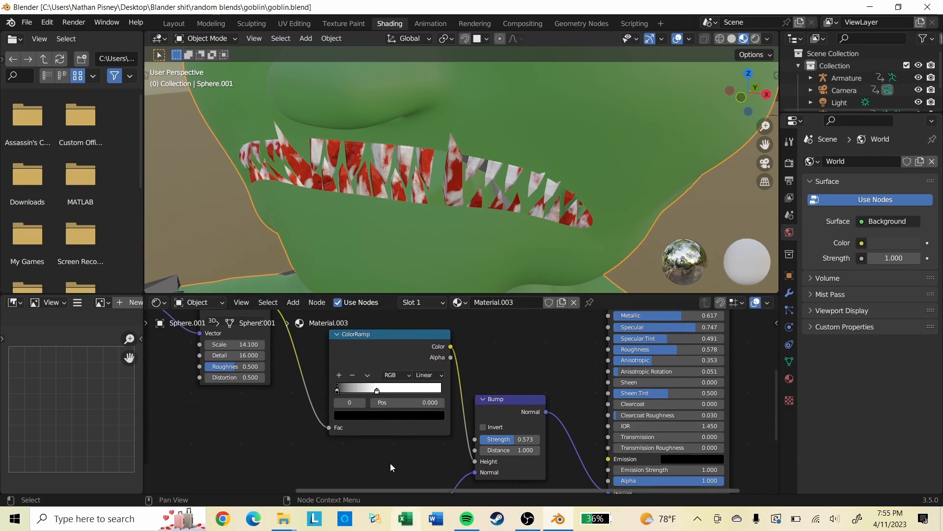
{"action": "middle_click_drag", "start_coordinate": [571, 391], "coordinate": [675, 300]}
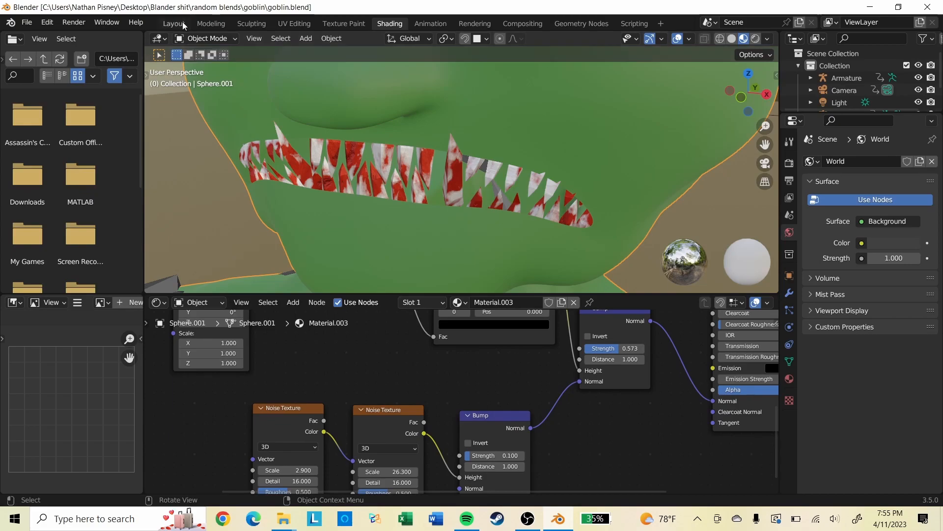
{"action": "scroll", "coordinate": [324, 102], "scroll_direction": "down", "scroll_amount": 10}
{"action": "scroll", "coordinate": [319, 113], "scroll_direction": "up", "scroll_amount": 3}
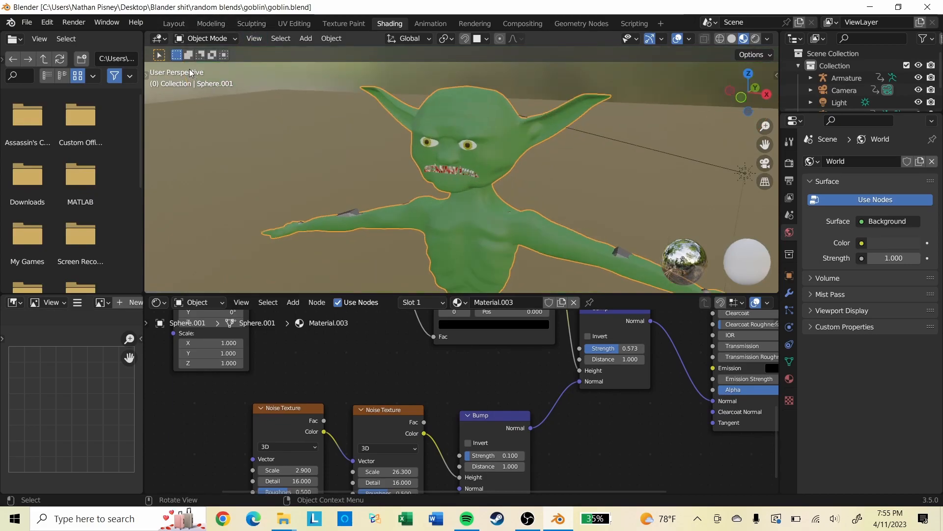
Step: Open "kings mould cont.blend" from the "Hollow nest\kings mold" folder and show the whole figure
{"action": "left_click", "coordinate": [25, 21]}
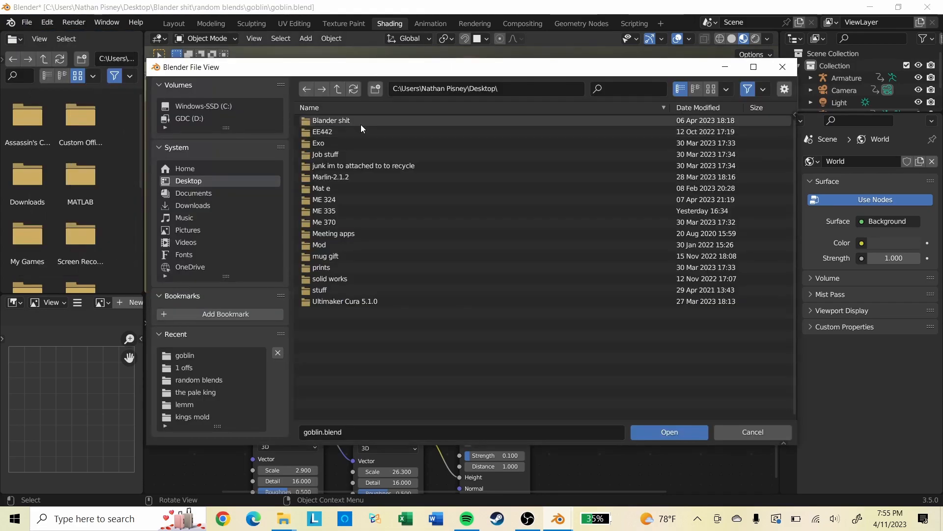
{"action": "double_click", "coordinate": [360, 124]}
{"action": "double_click", "coordinate": [364, 123]}
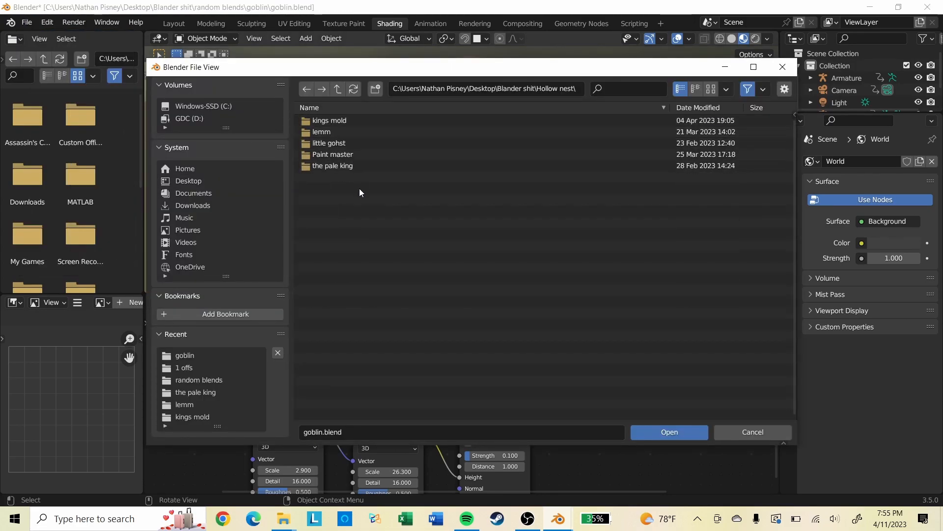
{"action": "double_click", "coordinate": [362, 119]}
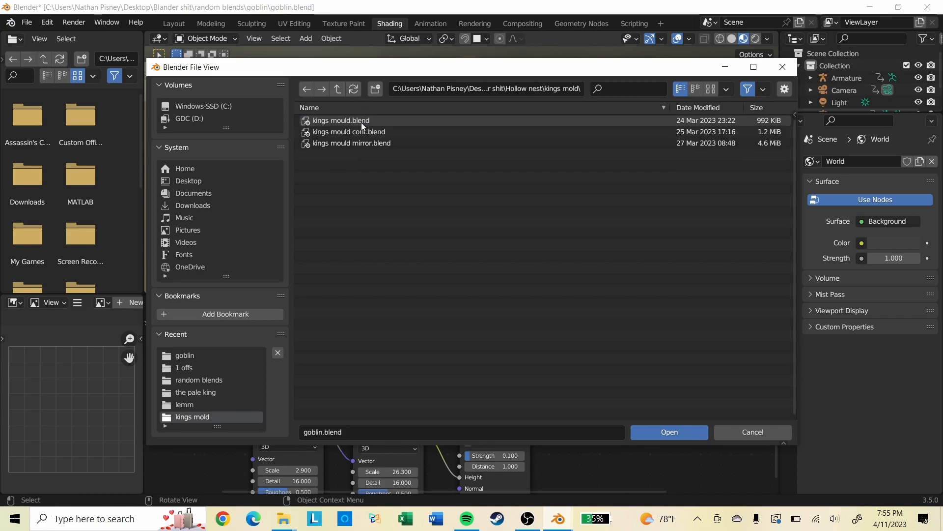
{"action": "double_click", "coordinate": [385, 129]}
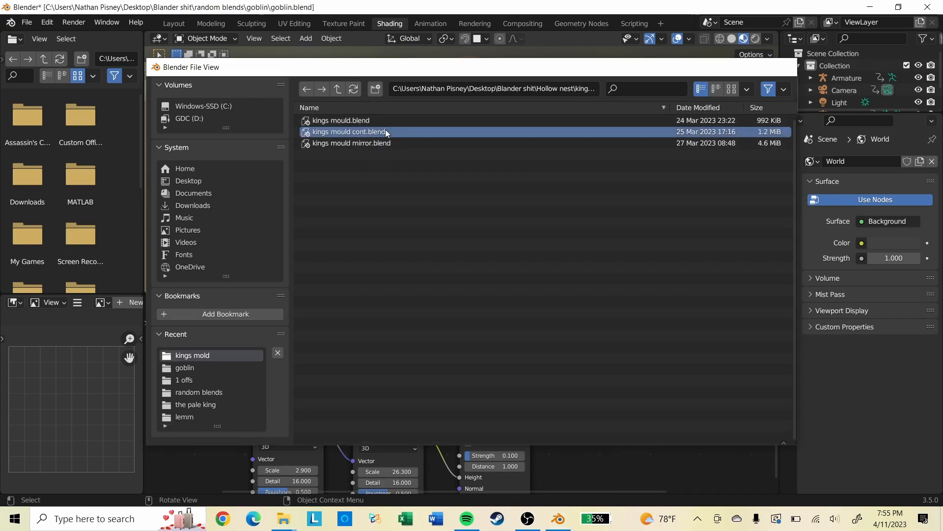
{"action": "scroll", "coordinate": [491, 314], "scroll_direction": "down", "scroll_amount": 2}
{"action": "scroll", "coordinate": [504, 341], "scroll_direction": "up", "scroll_amount": 4}
{"action": "scroll", "coordinate": [546, 355], "scroll_direction": "down", "scroll_amount": 2}
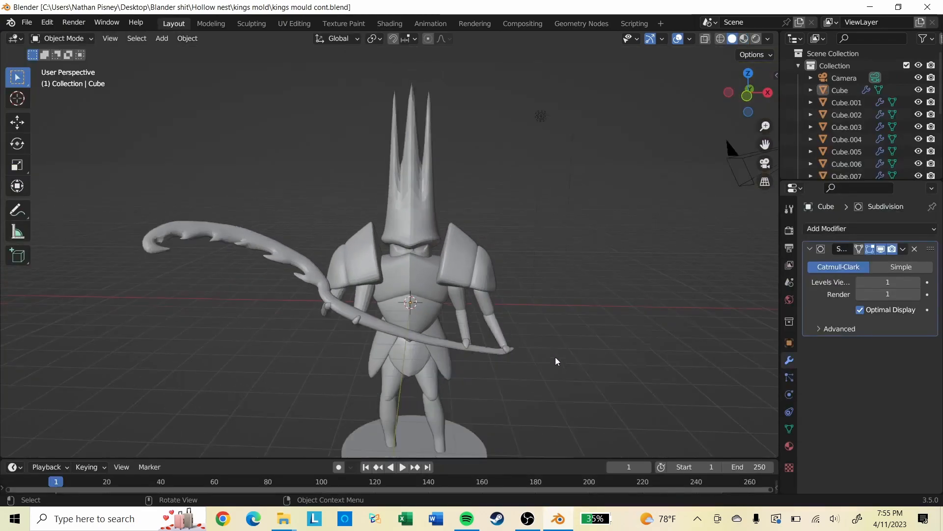
Step: Examine the kings mould figure from its crown to its base, selecting the arms and inspecting the upper body up close
{"action": "middle_click_drag", "start_coordinate": [559, 354], "coordinate": [544, 308], "text": "shift"}
{"action": "scroll", "coordinate": [439, 265], "scroll_direction": "up", "scroll_amount": 1}
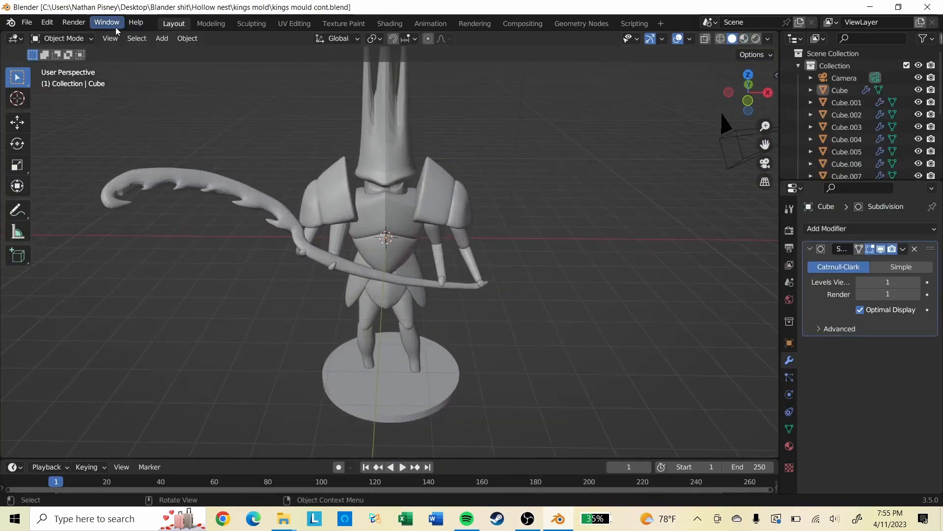
{"action": "left_click", "coordinate": [27, 22]}
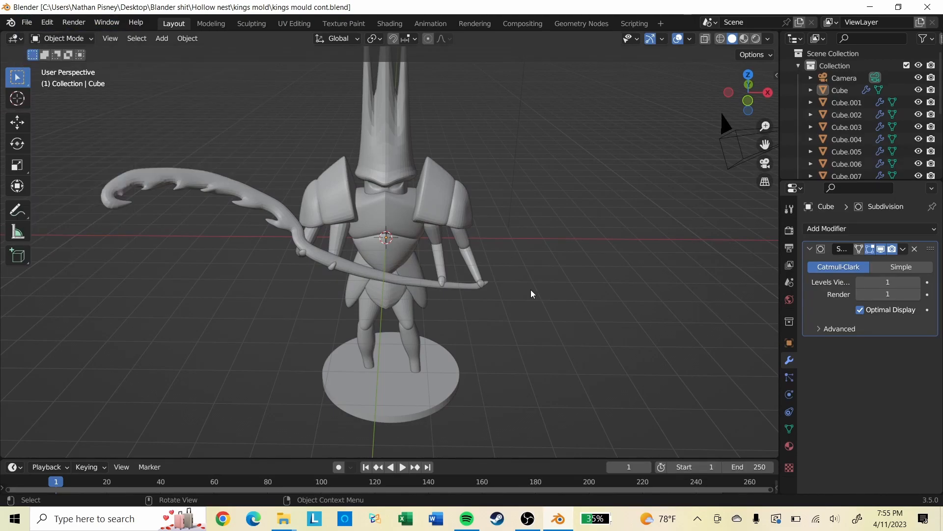
{"action": "left_click", "coordinate": [416, 212]}
{"action": "left_click", "coordinate": [443, 241]}
{"action": "middle_click_drag", "start_coordinate": [453, 267], "coordinate": [421, 246]}
{"action": "scroll", "coordinate": [319, 187], "scroll_direction": "up", "scroll_amount": 5}
{"action": "middle_click_drag", "start_coordinate": [322, 189], "coordinate": [427, 228]}
{"action": "scroll", "coordinate": [427, 229], "scroll_direction": "up", "scroll_amount": 4}
{"action": "middle_click_drag", "start_coordinate": [367, 230], "coordinate": [482, 227]}
{"action": "scroll", "coordinate": [398, 246], "scroll_direction": "down", "scroll_amount": 5}
{"action": "scroll", "coordinate": [483, 218], "scroll_direction": "down", "scroll_amount": 6}
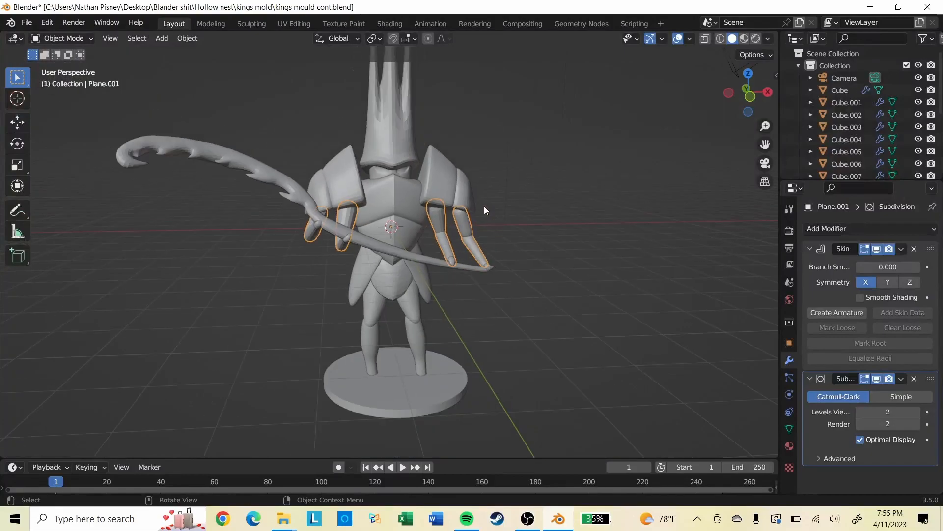
Step: Select the scythe and the legs of the figure, and try moving the legs away from the body
{"action": "left_click", "coordinate": [376, 261]}
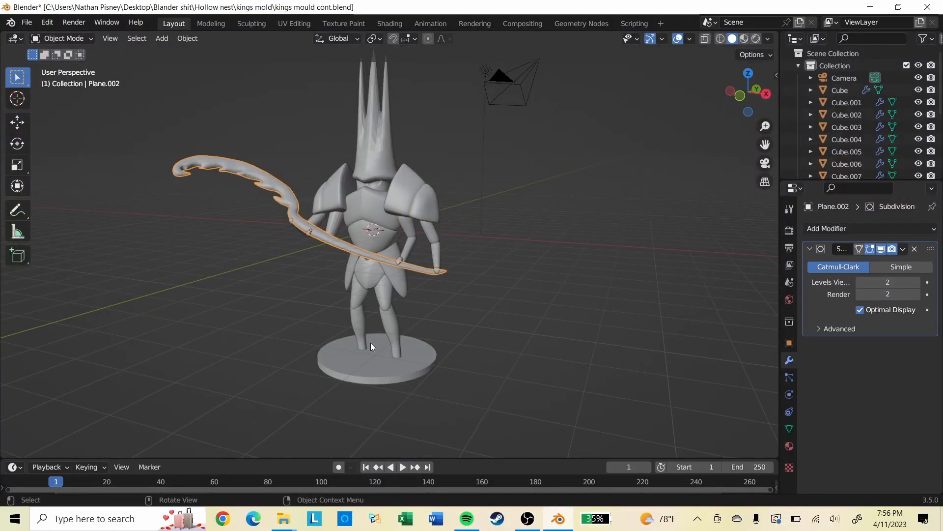
{"action": "left_click", "coordinate": [403, 337]}
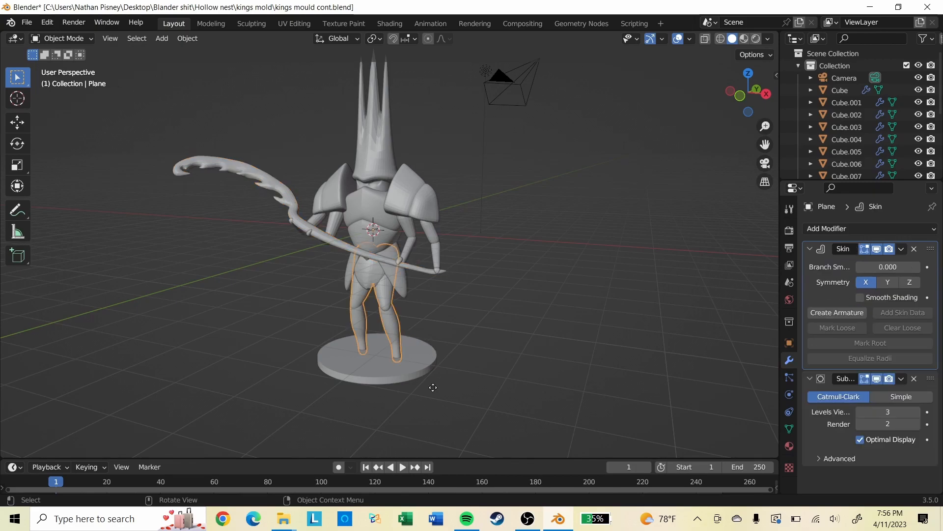
{"action": "key", "text": "g"}
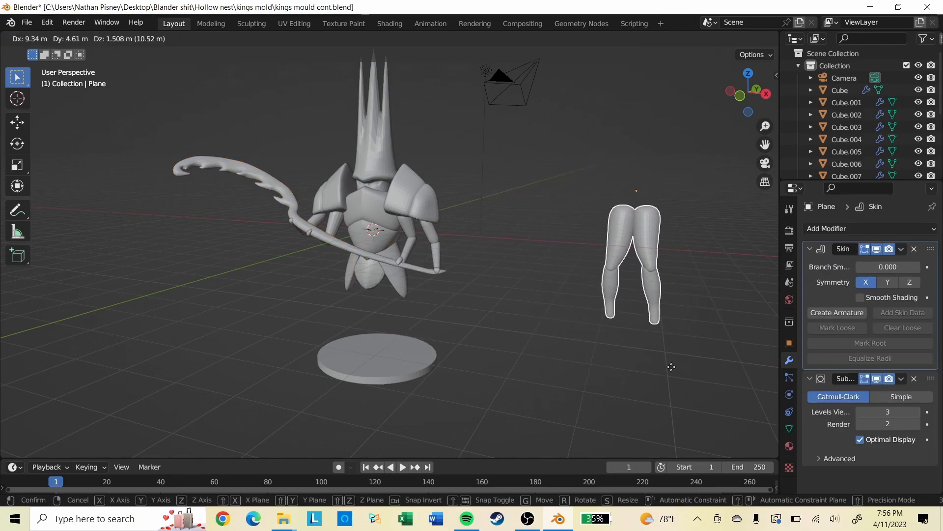
{"action": "key", "text": "Escape"}
Step: Open "My boi relic seeker lemm.blend" from the lemm folder and show the horned figure from its other side
{"action": "key", "text": "ctrl+o"}
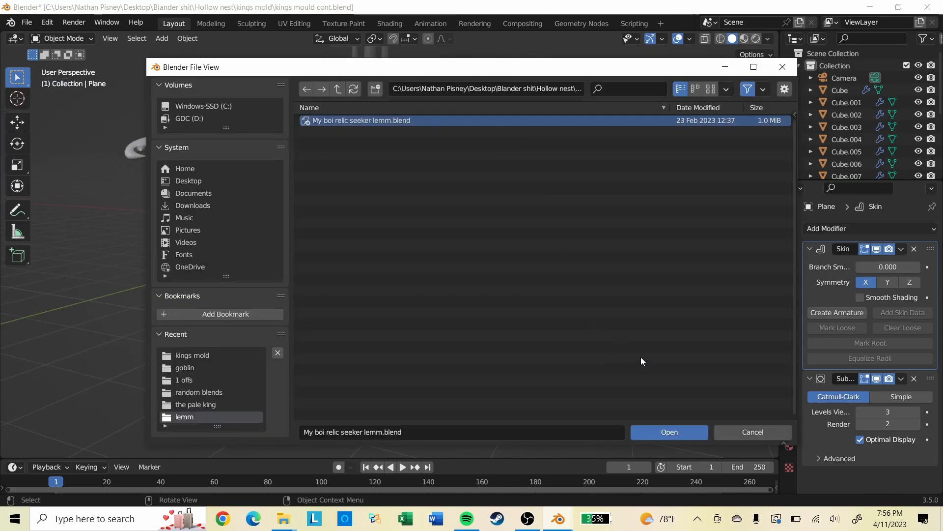
{"action": "left_click", "coordinate": [687, 427]}
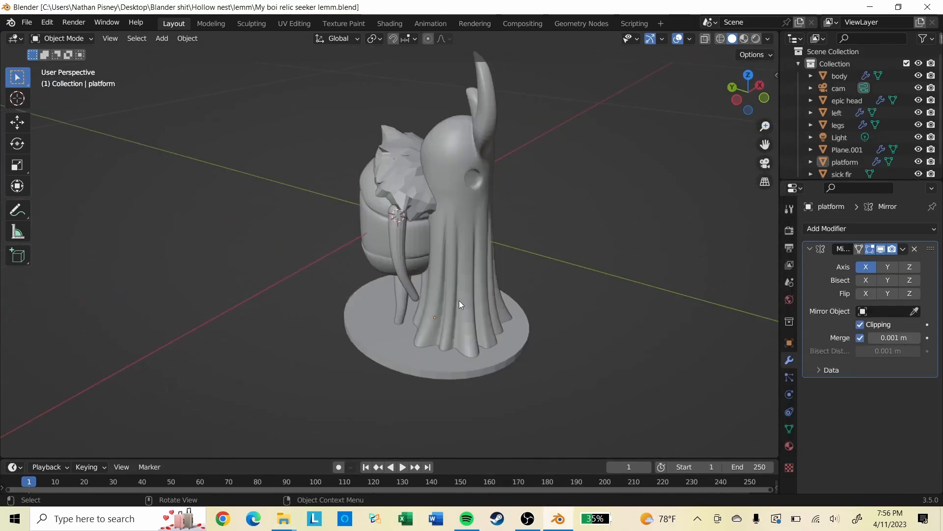
{"action": "middle_click_drag", "start_coordinate": [628, 281], "coordinate": [278, 167]}
Step: Open "the pale king.blend" from the "the pale king" folder and show the seated king on his throne
{"action": "left_click", "coordinate": [27, 22]}
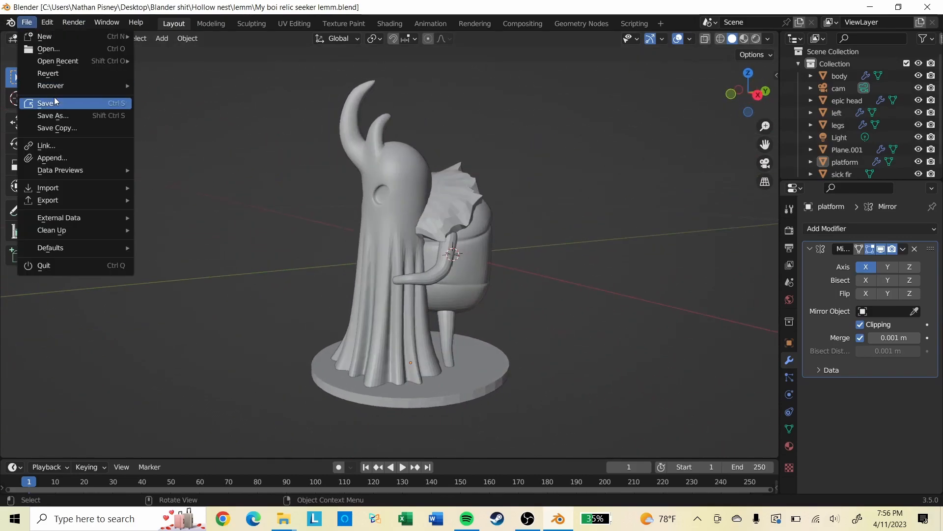
{"action": "left_click", "coordinate": [40, 48]}
{"action": "left_click", "coordinate": [382, 121]}
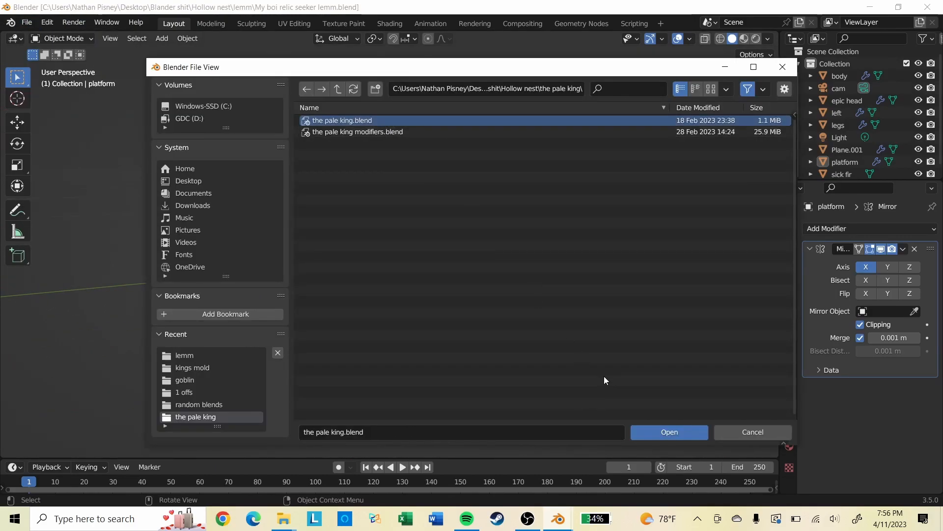
{"action": "left_click", "coordinate": [658, 431]}
{"action": "middle_click_drag", "start_coordinate": [486, 324], "coordinate": [515, 270]}
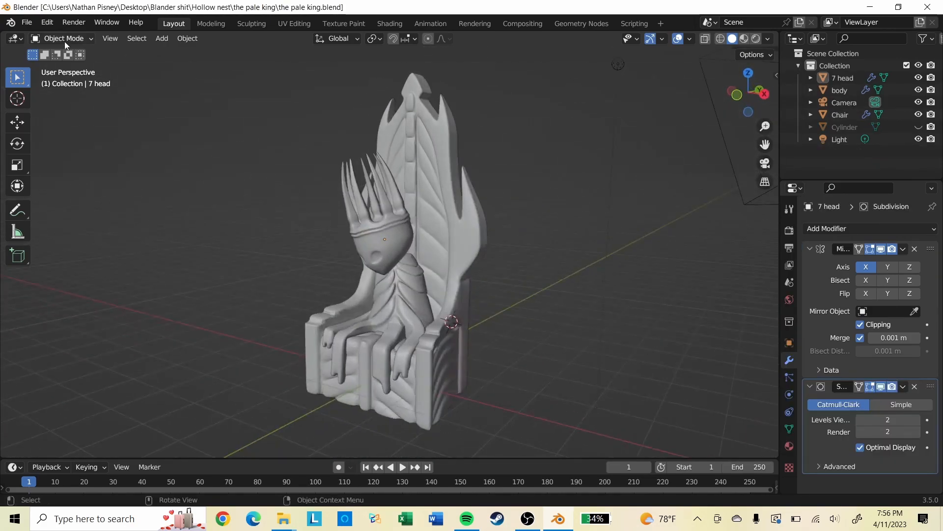
Step: Minimize Blender and clear the file explorer window away to show the sword-and-helmet render on the desktop
{"action": "left_click", "coordinate": [25, 22]}
{"action": "mouse_move", "coordinate": [47, 22]}
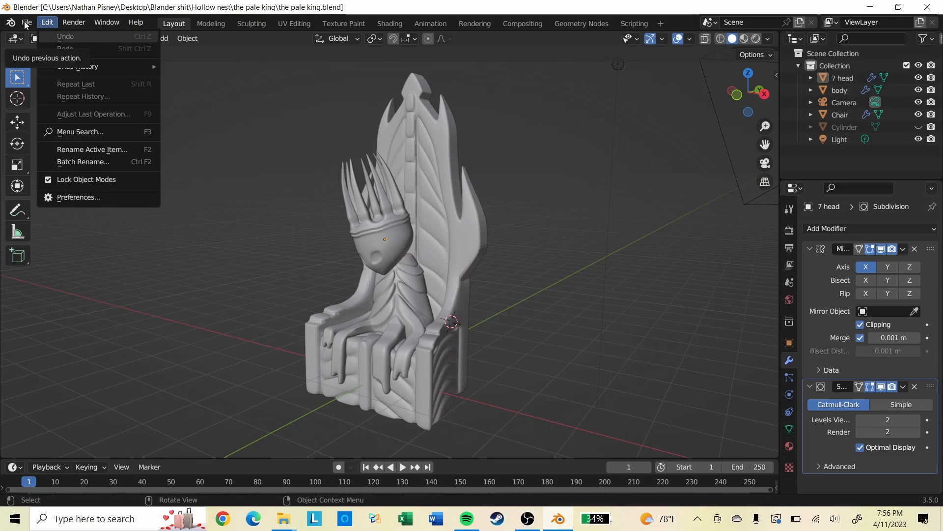
{"action": "left_click", "coordinate": [866, 6]}
{"action": "left_click", "coordinate": [837, 154]}
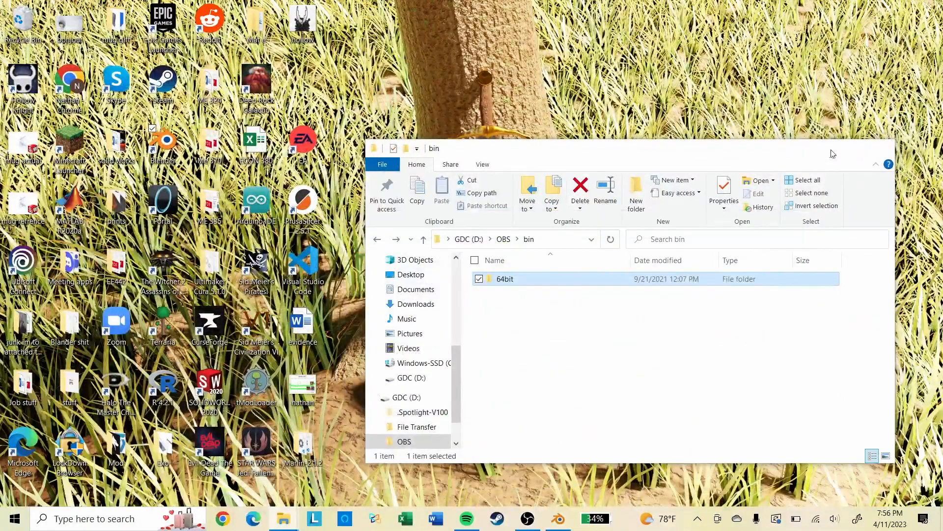
{"action": "left_click", "coordinate": [833, 154]}
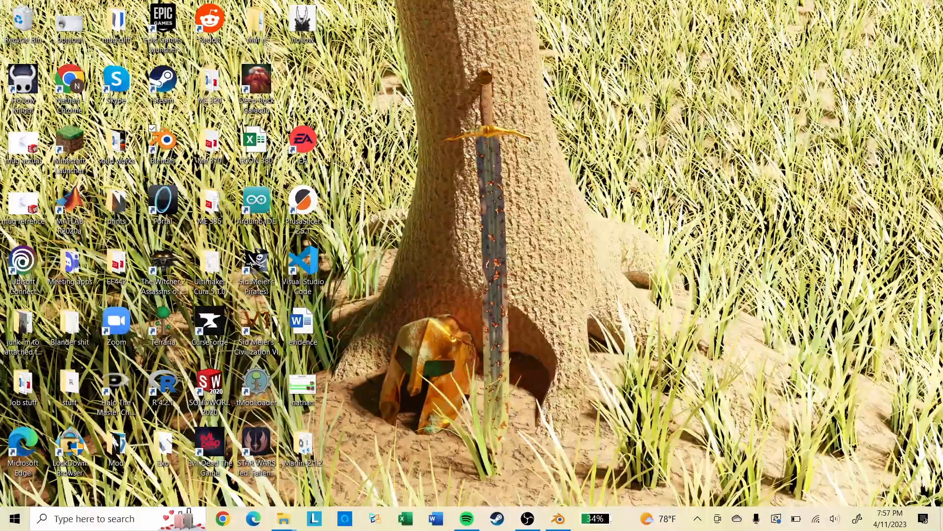
Step: Return to Blender and open "goose hydra.blend" from the "random blends\goose" folder
{"action": "left_click", "coordinate": [548, 520]}
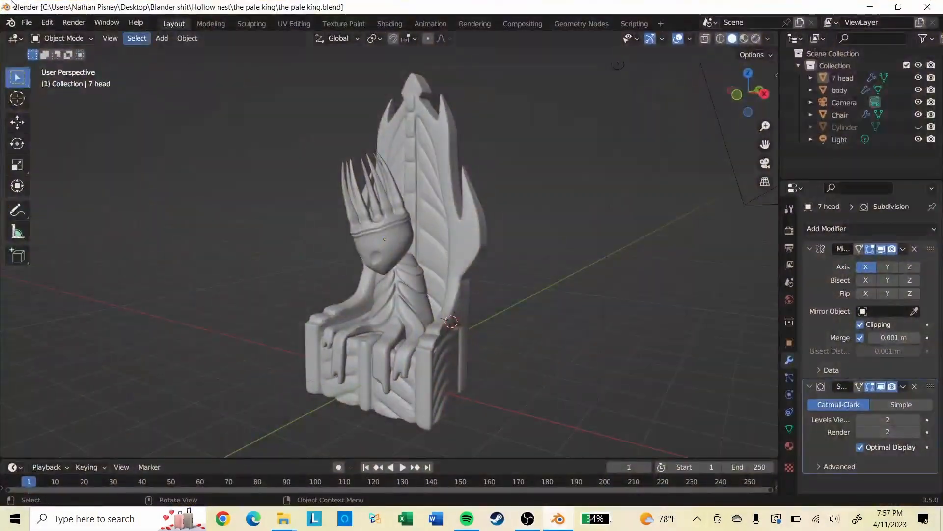
{"action": "key", "text": "ctrl+o"}
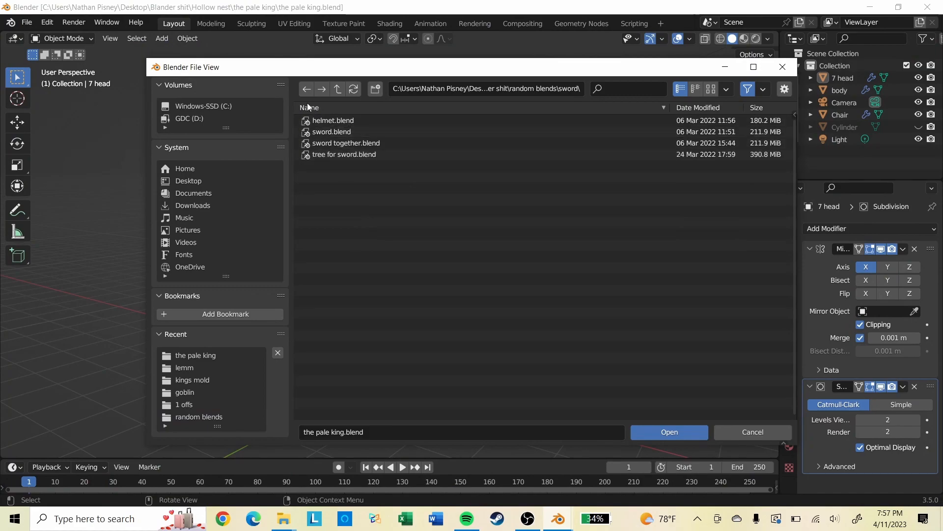
{"action": "left_click", "coordinate": [306, 92]}
{"action": "left_click", "coordinate": [329, 141]}
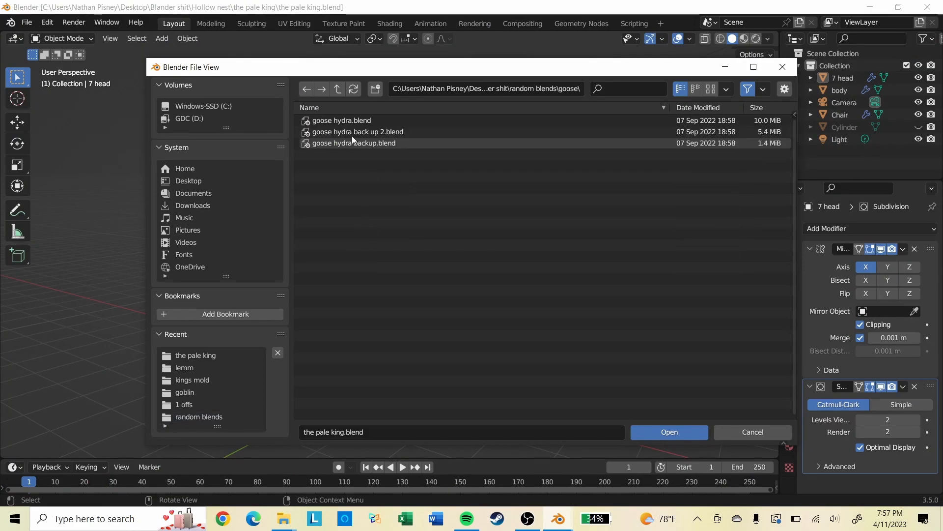
{"action": "double_click", "coordinate": [364, 125]}
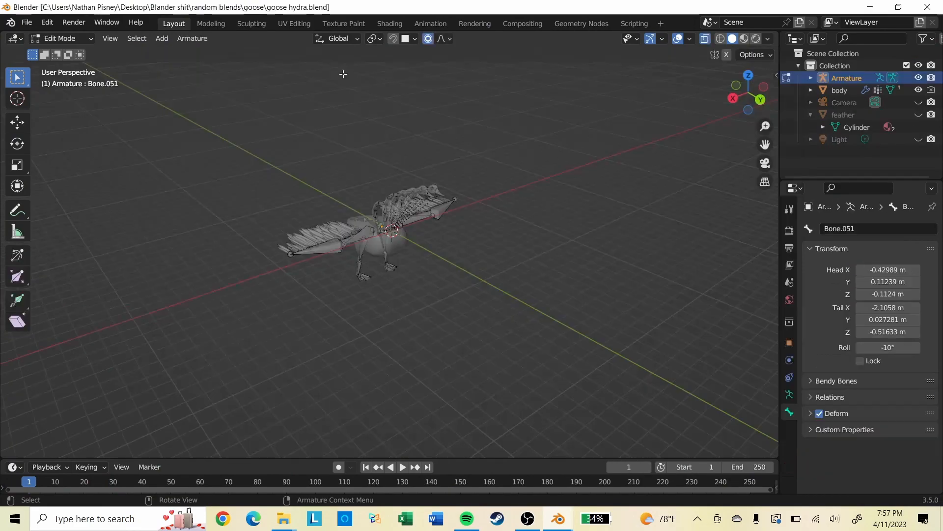
Step: Display the goose hydra in Material Preview and inspect its heads and necks up close
{"action": "left_click", "coordinate": [745, 40]}
{"action": "middle_click_drag", "start_coordinate": [601, 179], "coordinate": [727, 112]}
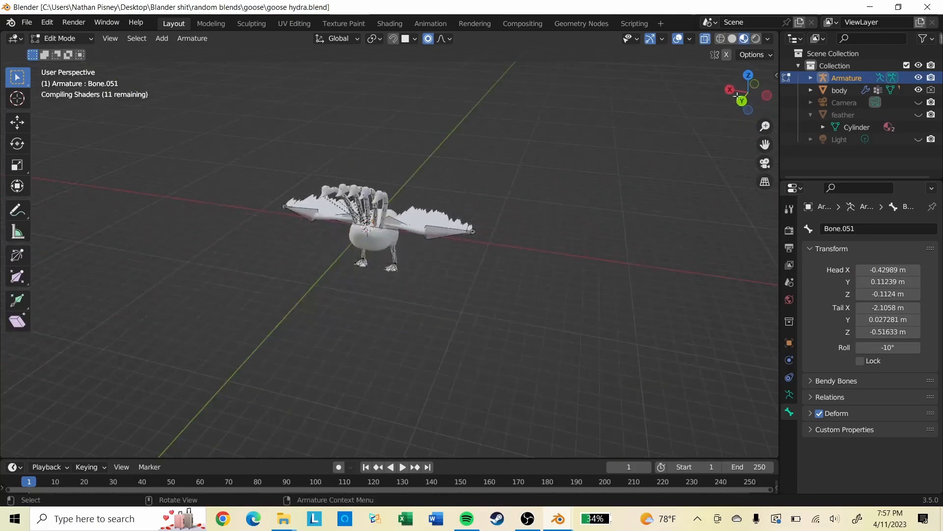
{"action": "scroll", "coordinate": [512, 255], "scroll_direction": "up", "scroll_amount": 4}
{"action": "middle_click_drag", "start_coordinate": [563, 238], "coordinate": [587, 210]}
{"action": "scroll", "coordinate": [457, 262], "scroll_direction": "up", "scroll_amount": 4}
{"action": "left_click", "coordinate": [373, 171]}
{"action": "scroll", "coordinate": [372, 171], "scroll_direction": "up", "scroll_amount": 1}
{"action": "scroll", "coordinate": [379, 167], "scroll_direction": "down", "scroll_amount": 3}
{"action": "middle_click_drag", "start_coordinate": [394, 149], "coordinate": [554, 235]}
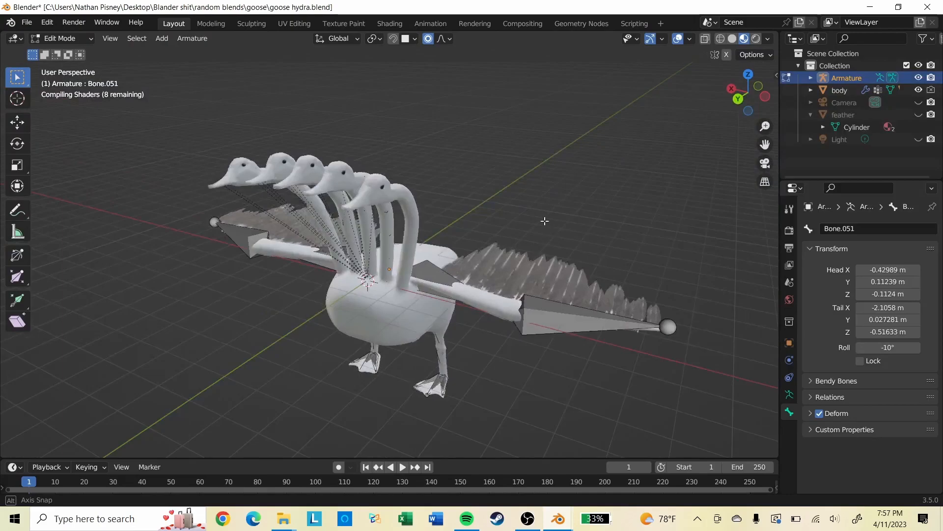
Step: Select bones in the goose hydra's armature and examine its heads, wings and textured body from several angles
{"action": "middle_click_drag", "start_coordinate": [485, 207], "coordinate": [458, 304]}
{"action": "left_click", "coordinate": [198, 177]}
{"action": "left_click", "coordinate": [279, 227]}
{"action": "scroll", "coordinate": [282, 69], "scroll_direction": "up", "scroll_amount": 2}
{"action": "scroll", "coordinate": [314, 151], "scroll_direction": "down", "scroll_amount": 2}
{"action": "middle_click_drag", "start_coordinate": [347, 186], "coordinate": [369, 391]}
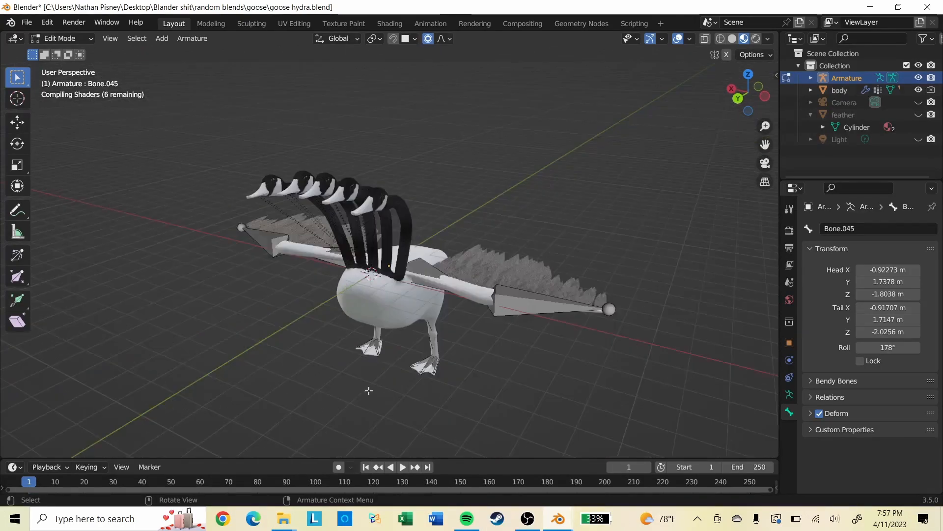
{"action": "mouse_move", "coordinate": [461, 344]}
{"action": "middle_mouse_down"}
{"action": "mouse_move", "coordinate": [472, 340]}
{"action": "mouse_move", "coordinate": [452, 340]}
{"action": "middle_mouse_up"}
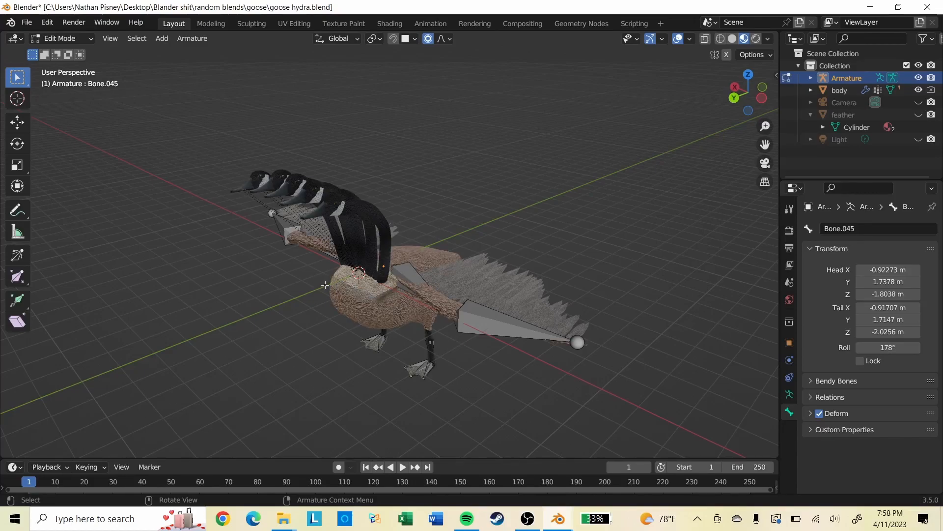
{"action": "mouse_move", "coordinate": [408, 332]}
{"action": "middle_mouse_down"}
{"action": "mouse_move", "coordinate": [419, 341]}
{"action": "mouse_move", "coordinate": [444, 310]}
{"action": "mouse_move", "coordinate": [417, 320]}
{"action": "middle_mouse_up"}
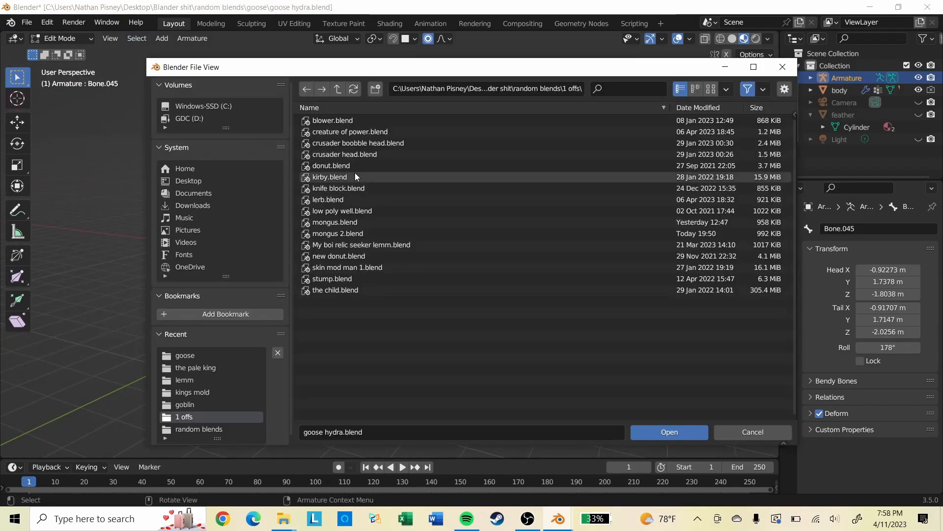
Step: Open "kirby.blend" from the "1 offs" folder and view the landscape scene from another angle
{"action": "double_click", "coordinate": [355, 172]}
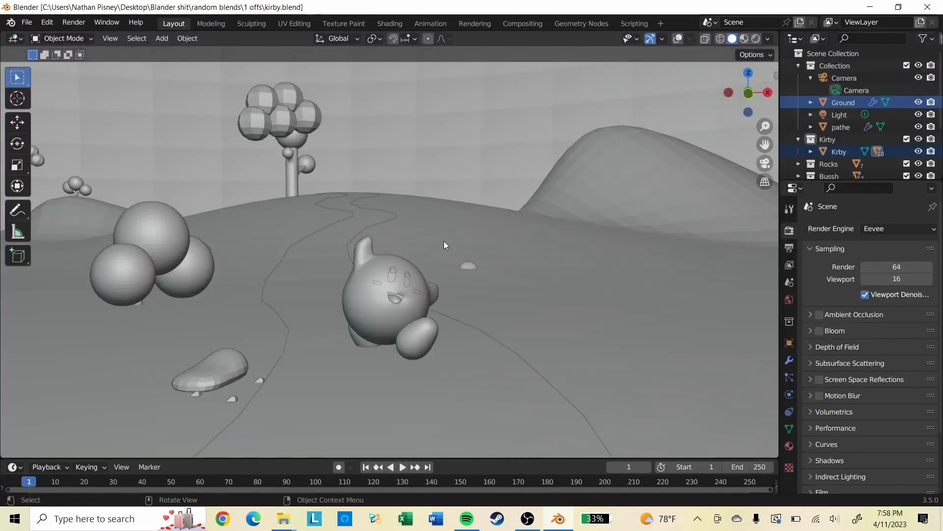
{"action": "middle_click_drag", "start_coordinate": [443, 244], "coordinate": [332, 22]}
{"action": "scroll", "coordinate": [305, 290], "scroll_direction": "up", "scroll_amount": 3}
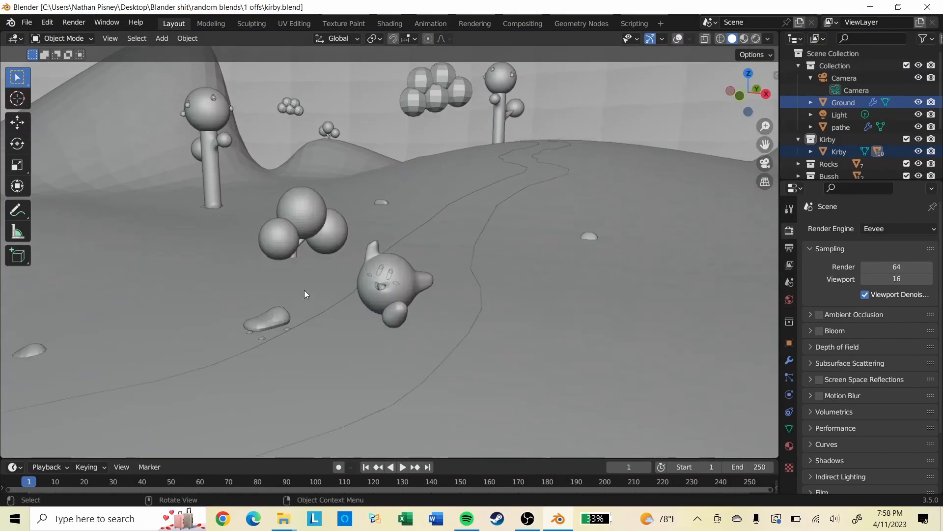
Step: Display the Kirby scene in Material Preview, select the Kirby model and inspect it up close
{"action": "left_click", "coordinate": [747, 39]}
{"action": "mouse_move", "coordinate": [525, 173]}
{"action": "middle_mouse_down"}
{"action": "mouse_move", "coordinate": [458, 245]}
{"action": "mouse_move", "coordinate": [377, 235]}
{"action": "mouse_move", "coordinate": [434, 240]}
{"action": "mouse_move", "coordinate": [385, 308]}
{"action": "mouse_move", "coordinate": [393, 290]}
{"action": "mouse_move", "coordinate": [365, 266]}
{"action": "mouse_move", "coordinate": [230, 270]}
{"action": "mouse_move", "coordinate": [276, 288]}
{"action": "mouse_move", "coordinate": [232, 306]}
{"action": "mouse_move", "coordinate": [253, 343]}
{"action": "mouse_move", "coordinate": [280, 358]}
{"action": "mouse_move", "coordinate": [403, 277]}
{"action": "middle_mouse_up"}
{"action": "left_click", "coordinate": [366, 309]}
{"action": "scroll", "coordinate": [373, 307], "scroll_direction": "up", "scroll_amount": 4}
{"action": "scroll", "coordinate": [237, 320], "scroll_direction": "up", "scroll_amount": 5}
{"action": "middle_click_drag", "start_coordinate": [226, 311], "coordinate": [436, 295], "text": "shift"}
{"action": "left_click", "coordinate": [435, 296]}
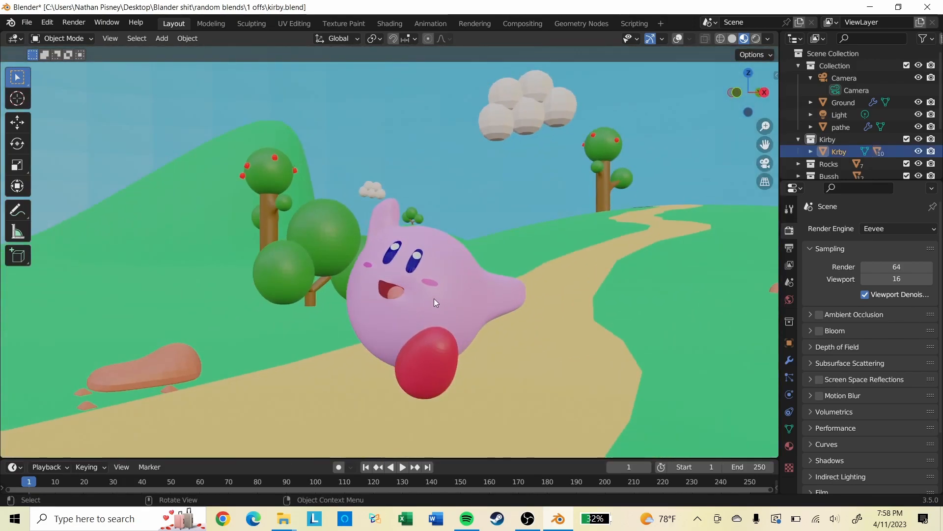
Step: Hide the selected Kirby model to look at the parts behind it, and reveal it again
{"action": "scroll", "coordinate": [504, 295], "scroll_direction": "down", "scroll_amount": 3}
{"action": "scroll", "coordinate": [498, 297], "scroll_direction": "up", "scroll_amount": 3}
{"action": "key", "text": "h"}
{"action": "middle_click_drag", "start_coordinate": [501, 298], "coordinate": [437, 282]}
{"action": "key", "text": "alt+h"}
Step: Open "the child.blend" from the "1 offs" folder and view the green head in Material Preview
{"action": "scroll", "coordinate": [437, 282], "scroll_direction": "down", "scroll_amount": 8}
{"action": "scroll", "coordinate": [363, 207], "scroll_direction": "up", "scroll_amount": 14}
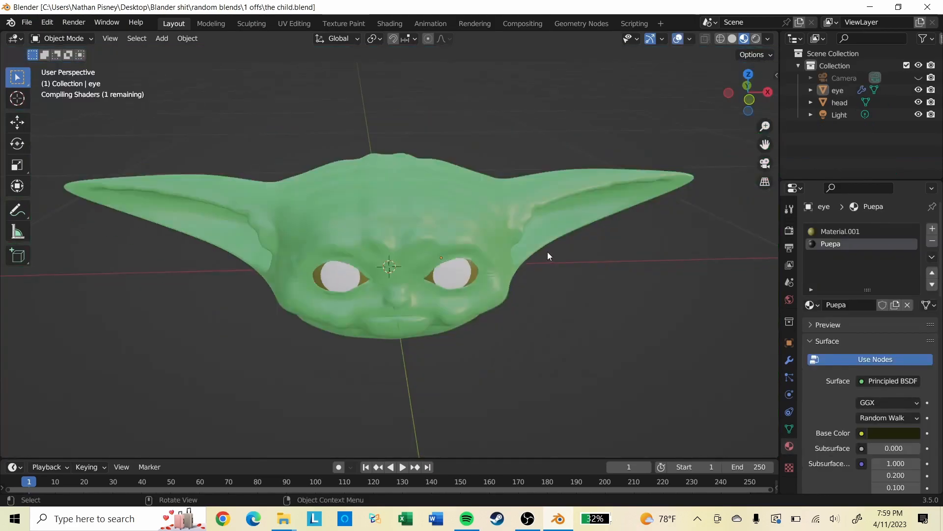
{"action": "middle_click_drag", "start_coordinate": [548, 251], "coordinate": [360, 140]}
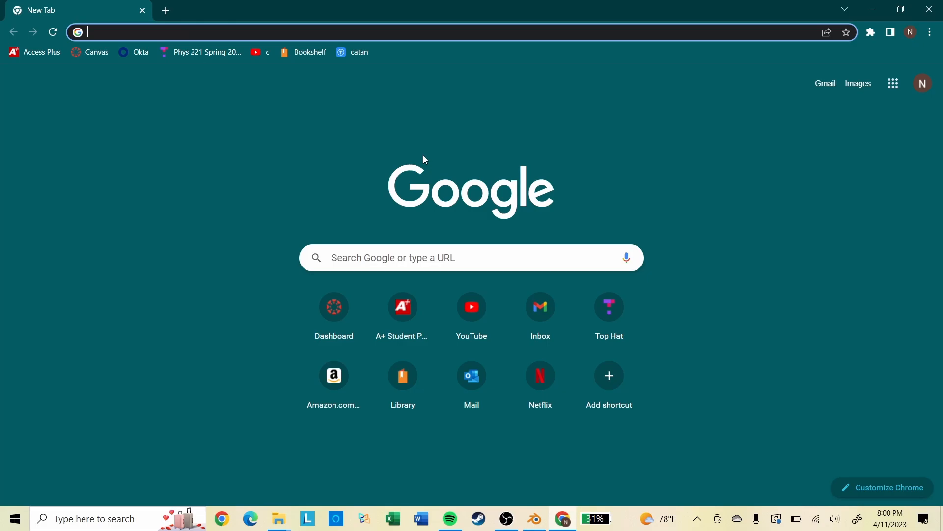
Step: Search Google in Chrome for "blender guru" and open the video results
{"action": "type", "text": "blen"}
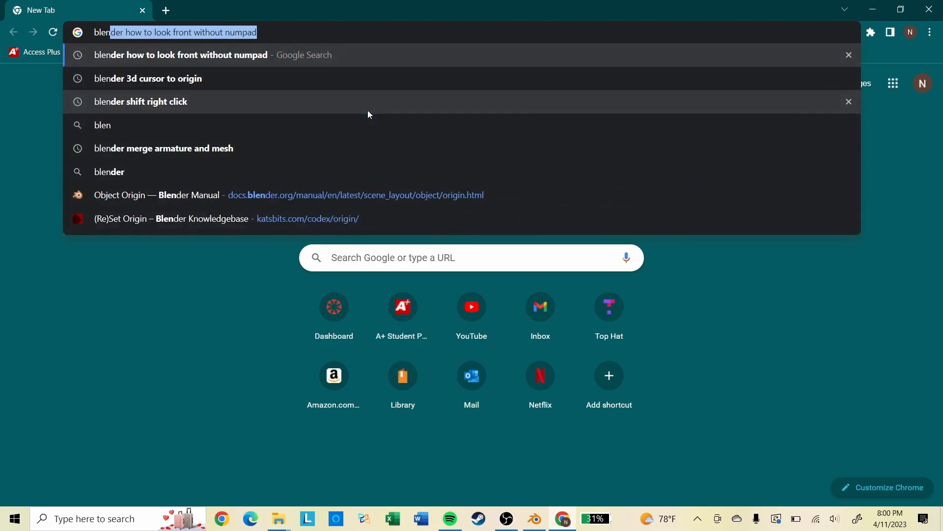
{"action": "type", "text": "der guru"}
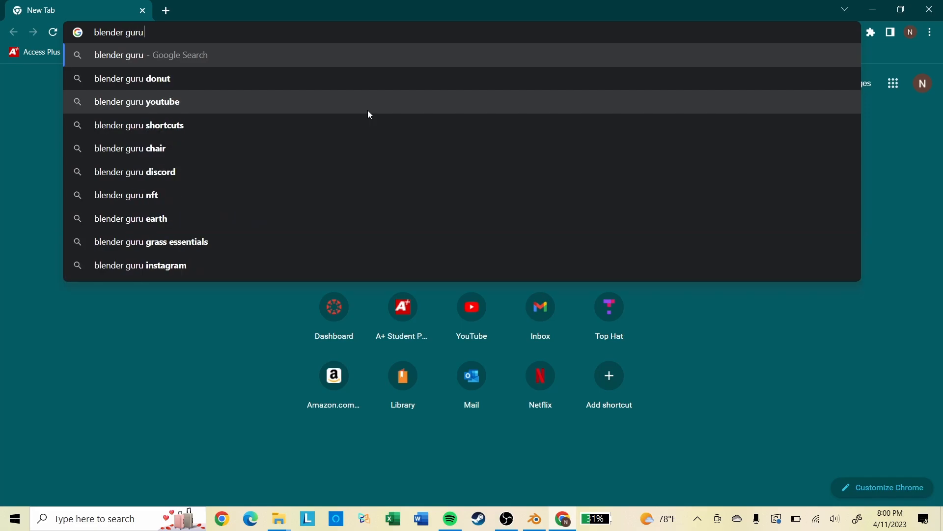
{"action": "key", "text": "Return"}
{"action": "left_click", "coordinate": [158, 104]}
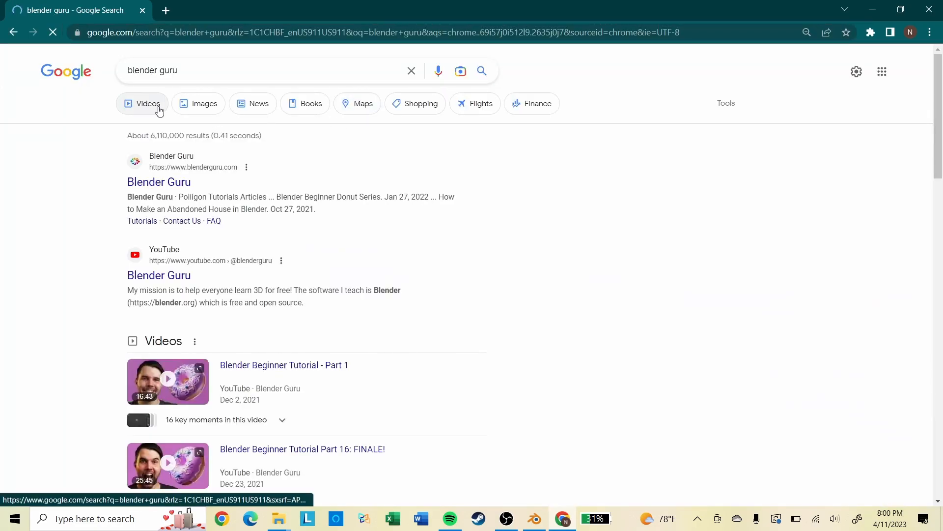
{"action": "left_click", "coordinate": [167, 324]}
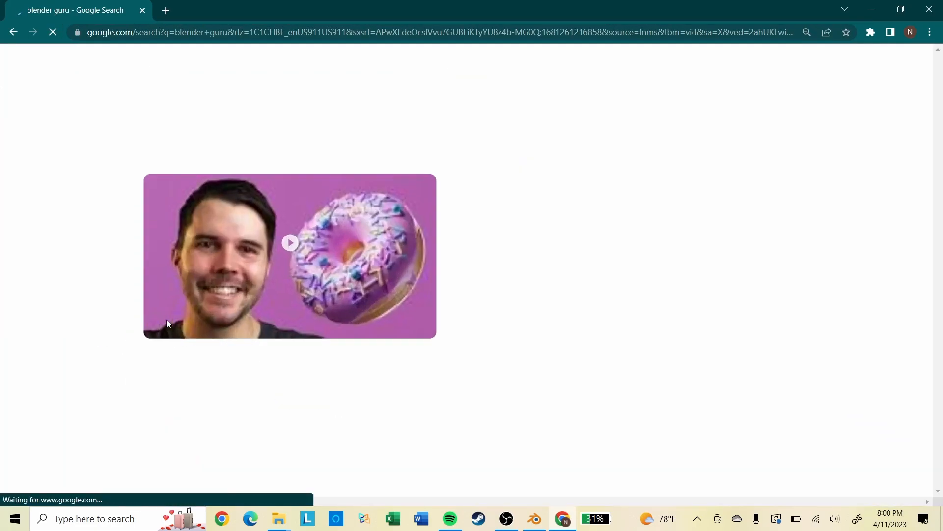